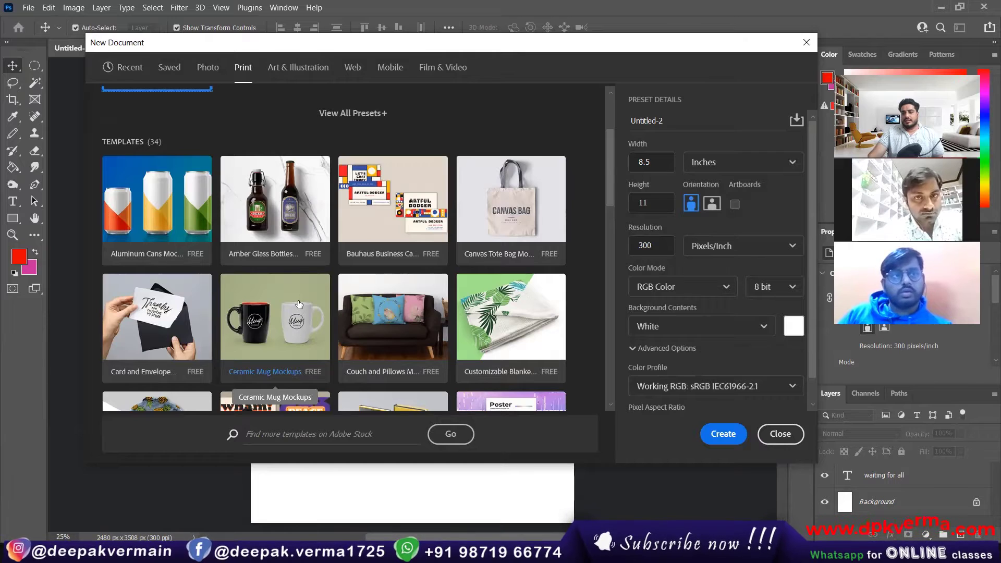
Browse the Print and Recent presets in the New Document dialog.
scroll(299, 305, "down", 4)
scroll(299, 304, "down", 3)
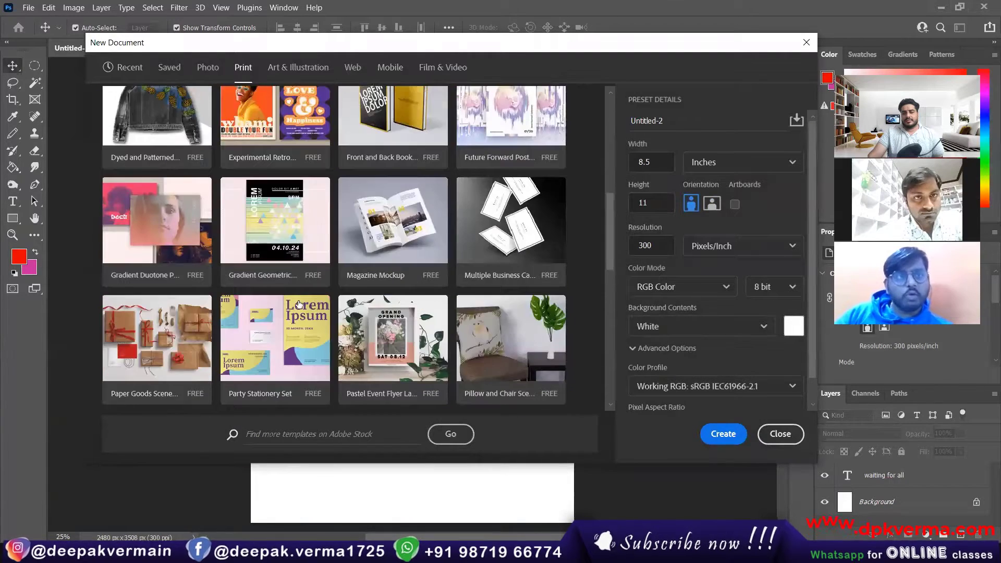
scroll(298, 304, "up", 10)
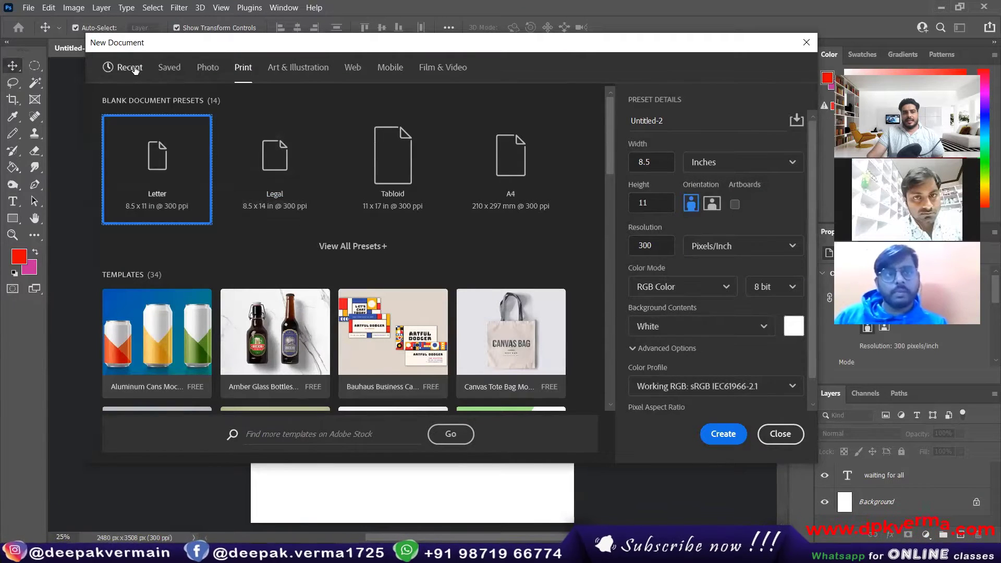
left_click(123, 68)
scroll(356, 279, "up", 3)
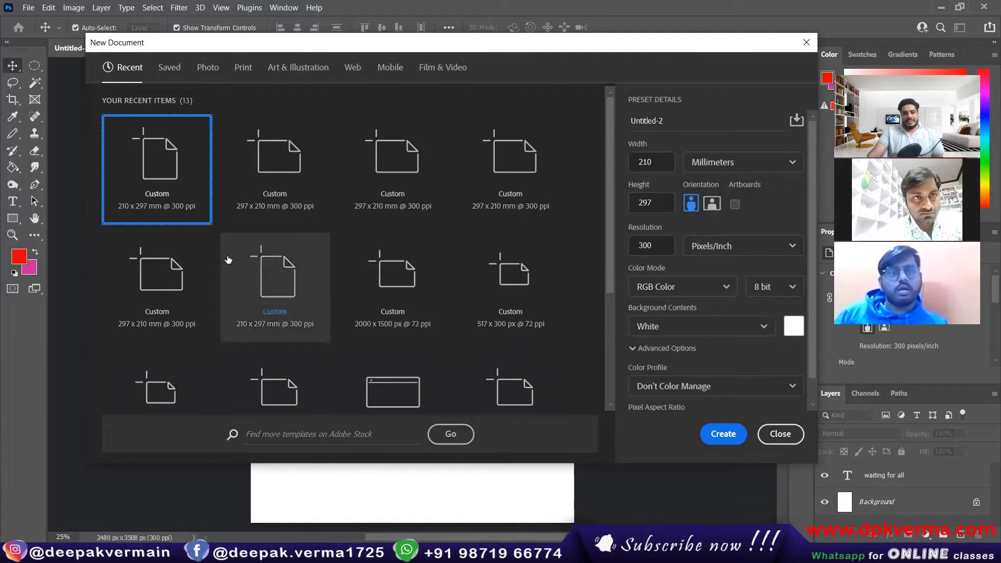
Look over the Photo presets, then close the dialog without creating a document.
left_click(207, 67)
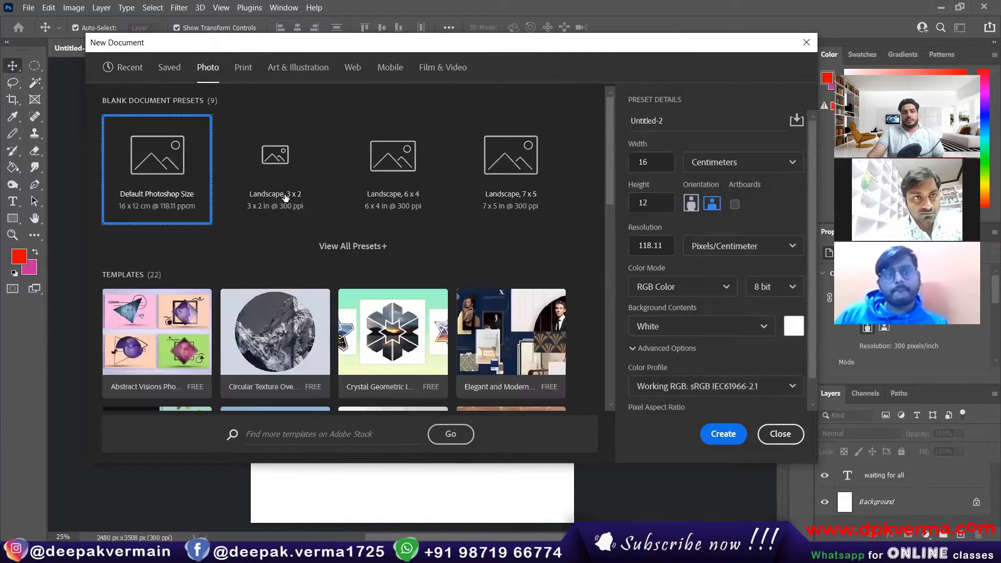
scroll(399, 277, "down", 3)
scroll(399, 277, "up", 3)
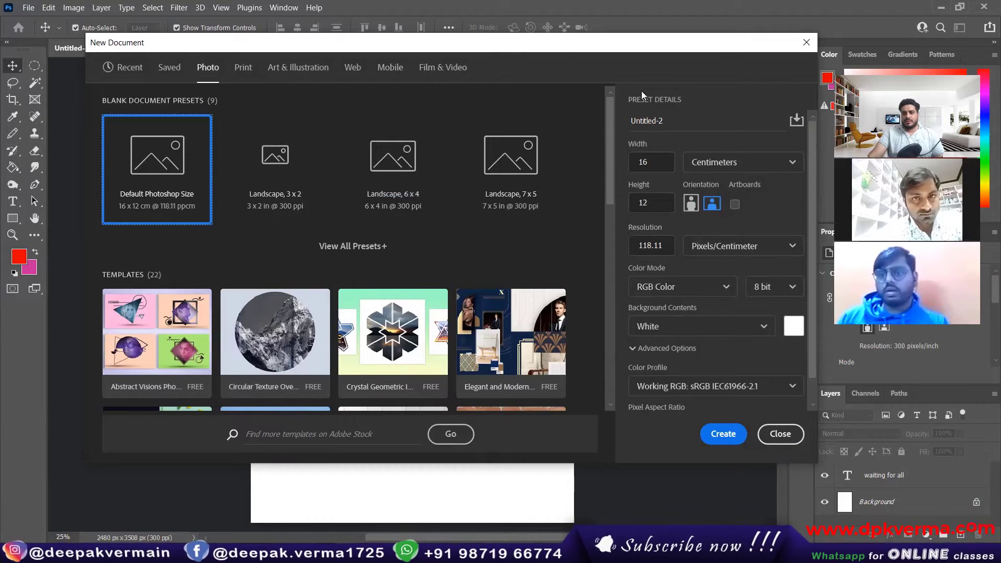
left_click(803, 50)
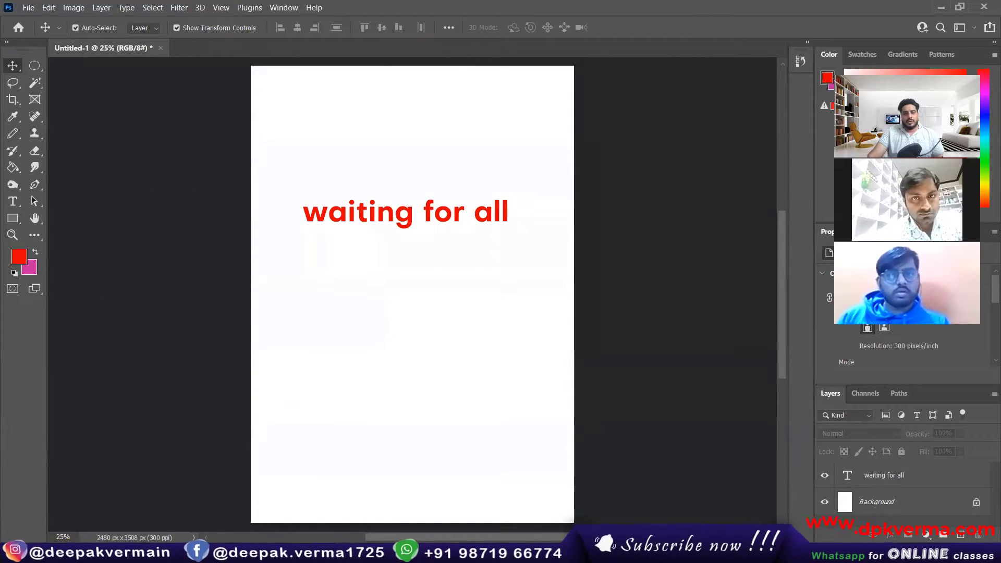
key("alt+Tab")
In a new tab, search 'class plus login' and open the Classplus login result.
key("ctrl+t")
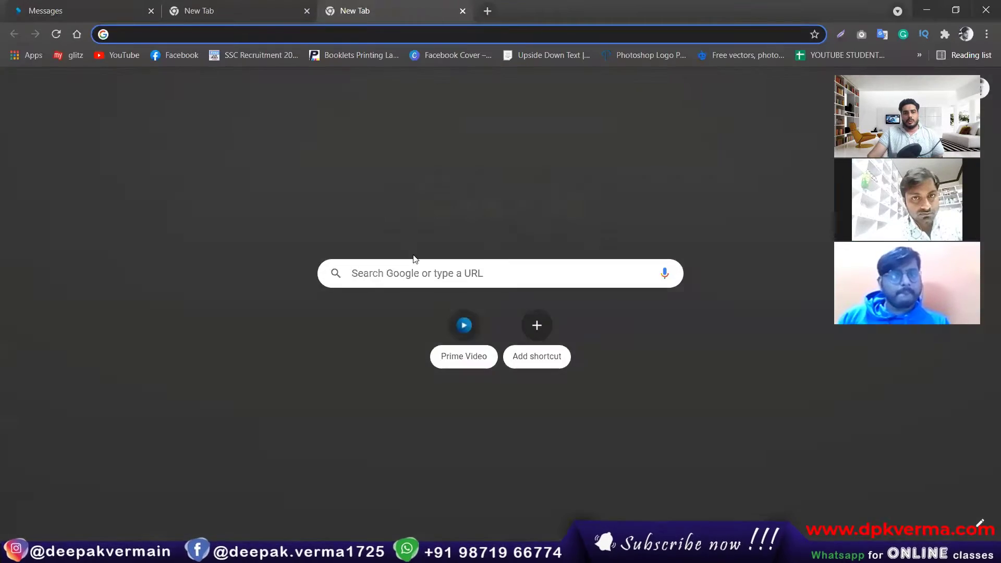
left_click(412, 278)
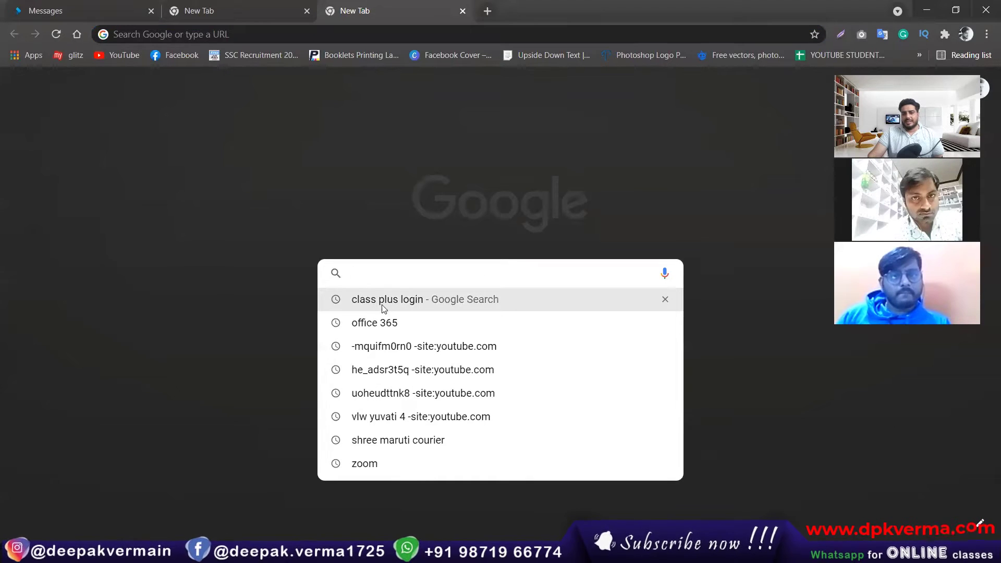
left_click(415, 302)
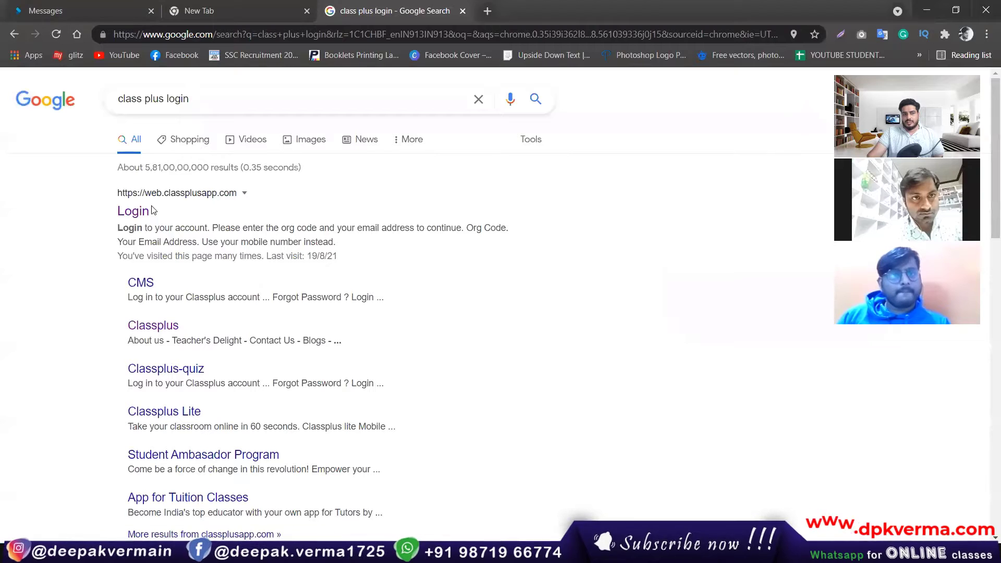
left_click(124, 214)
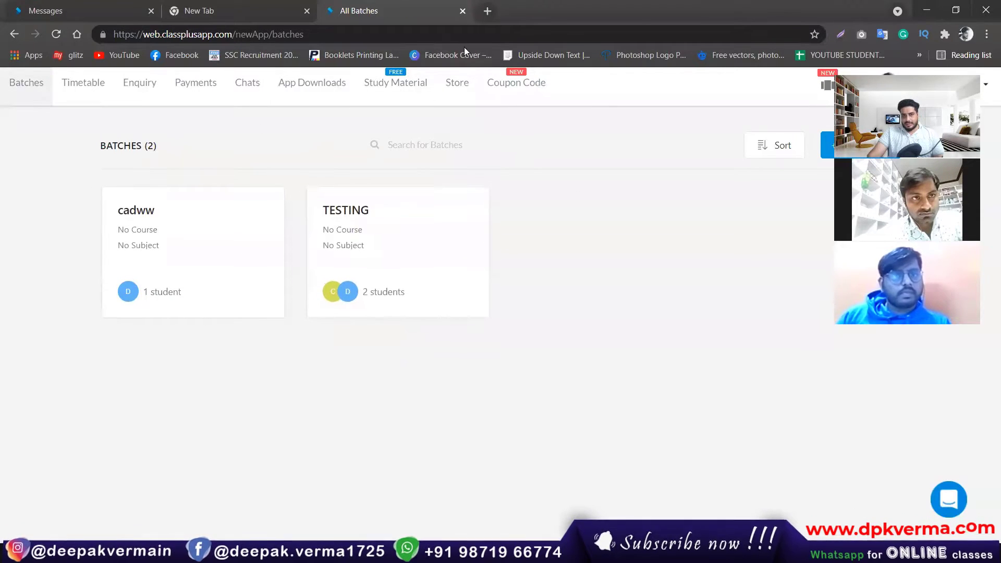
Repeat the 'class plus login' search in an incognito window and open the login page.
left_click(986, 34)
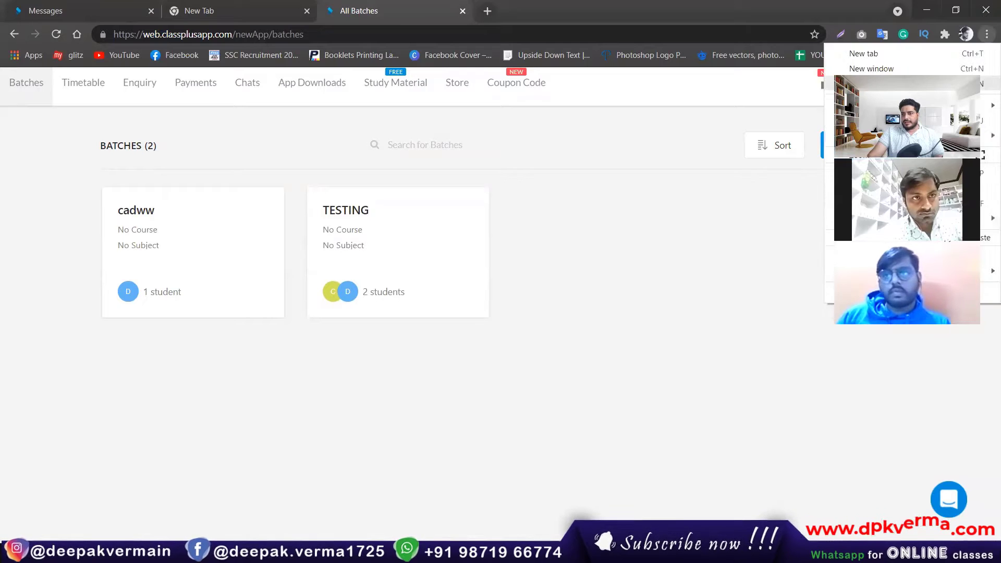
key("ctrl+shift+n")
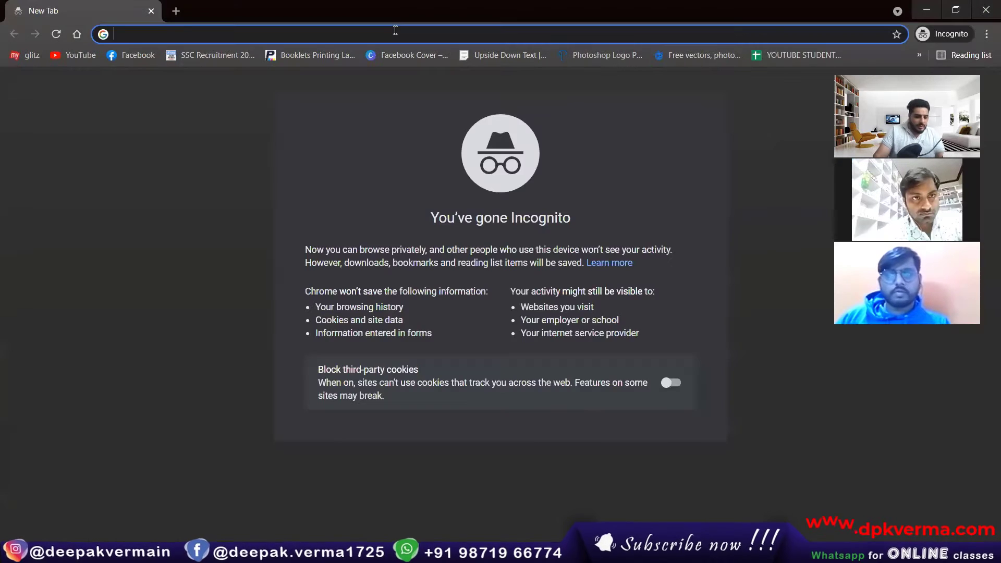
type("class plus login")
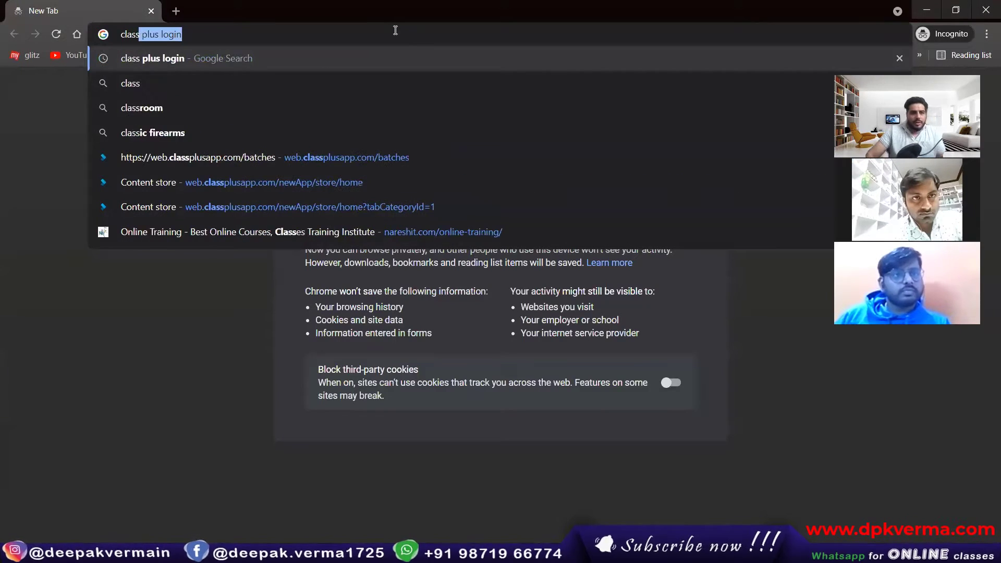
left_click(188, 58)
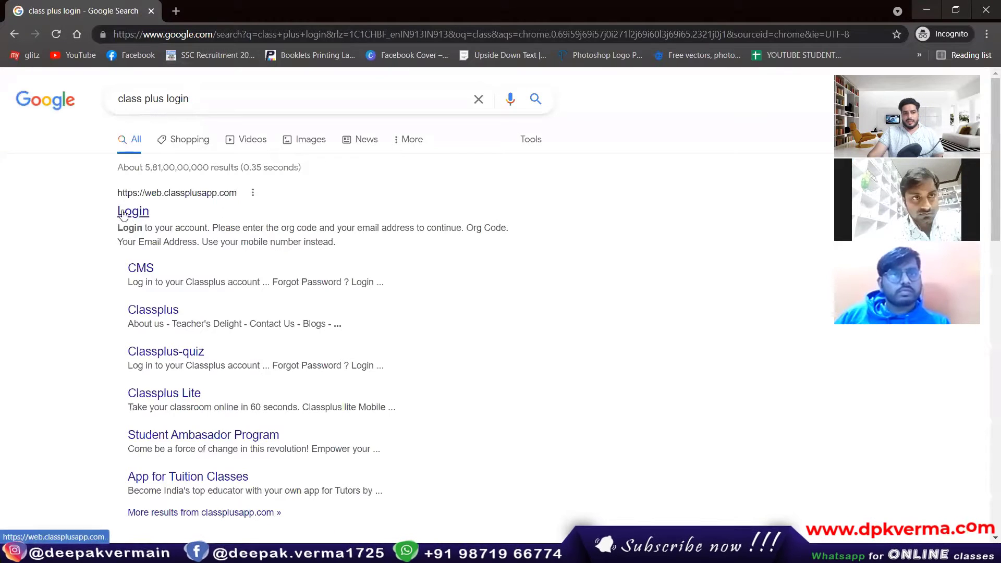
left_click(123, 214)
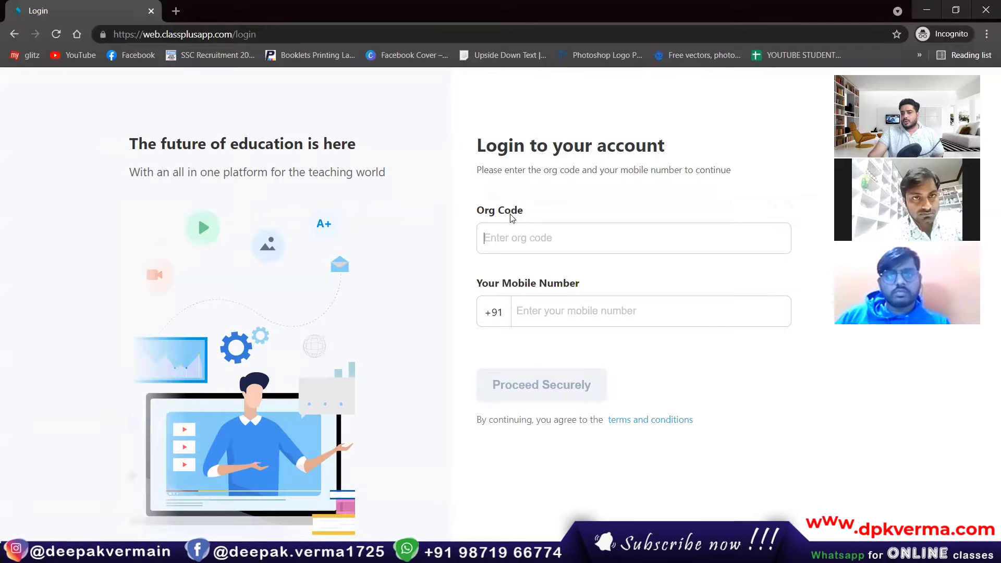
Enter the organisation code, move to the mobile number field, and minimise the login window.
left_click(525, 233)
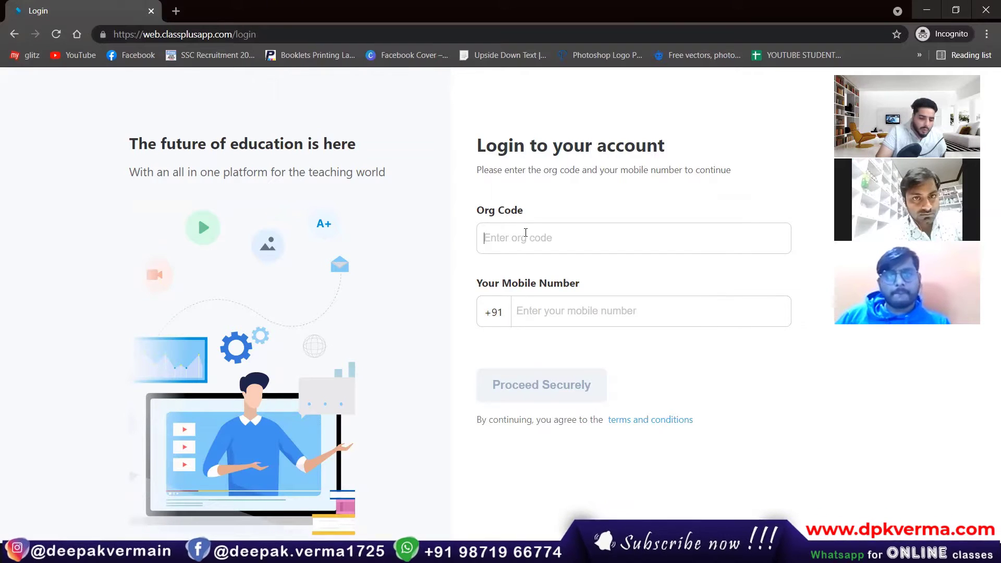
type("odimm")
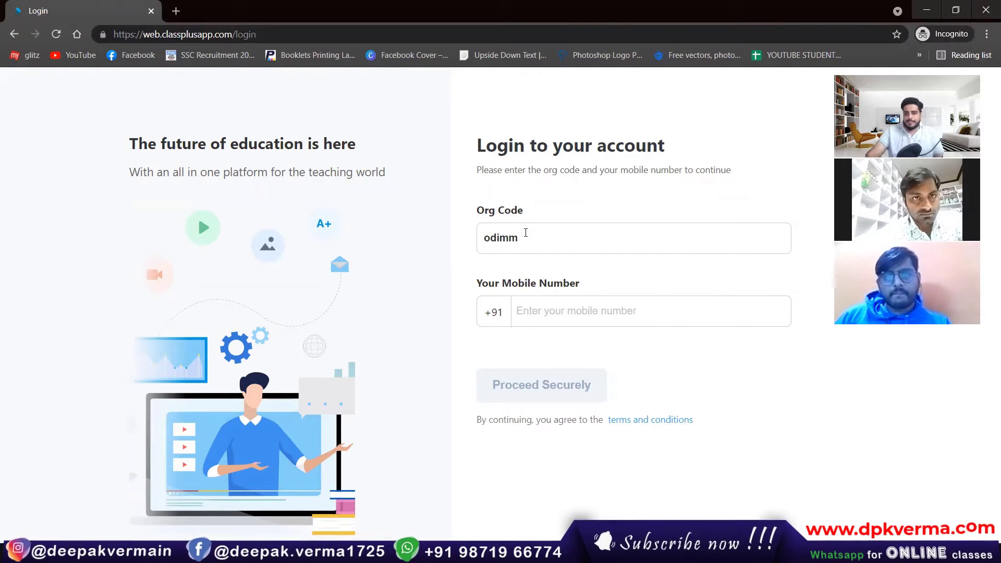
left_click(558, 306)
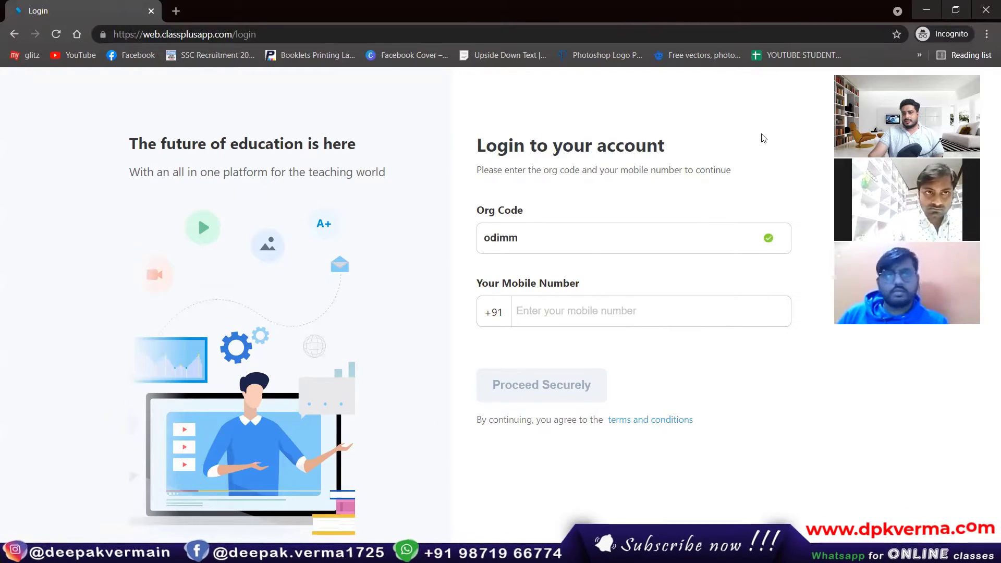
left_click(925, 8)
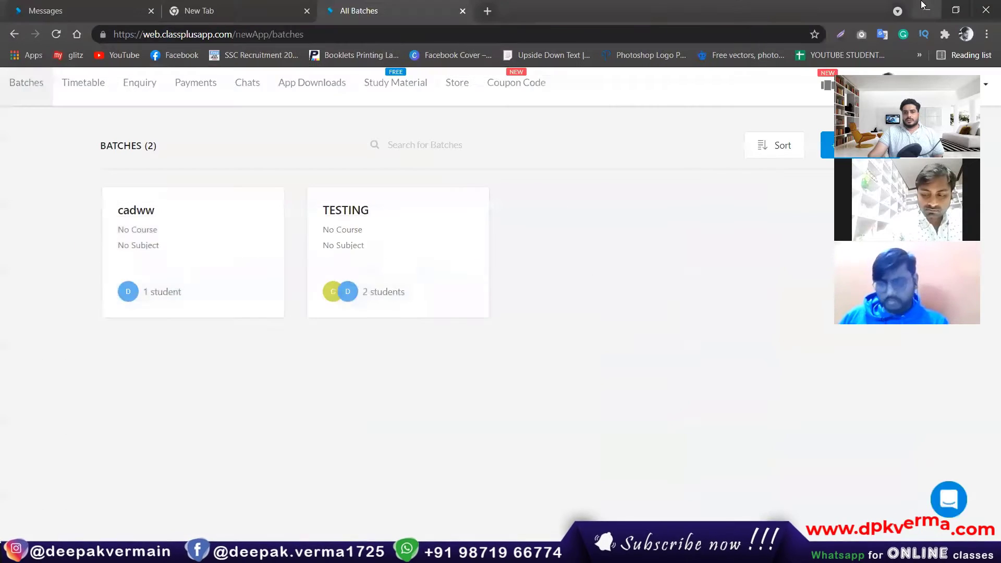
Back in Photoshop, delete the 'waiting for all' text layer.
left_click(925, 7)
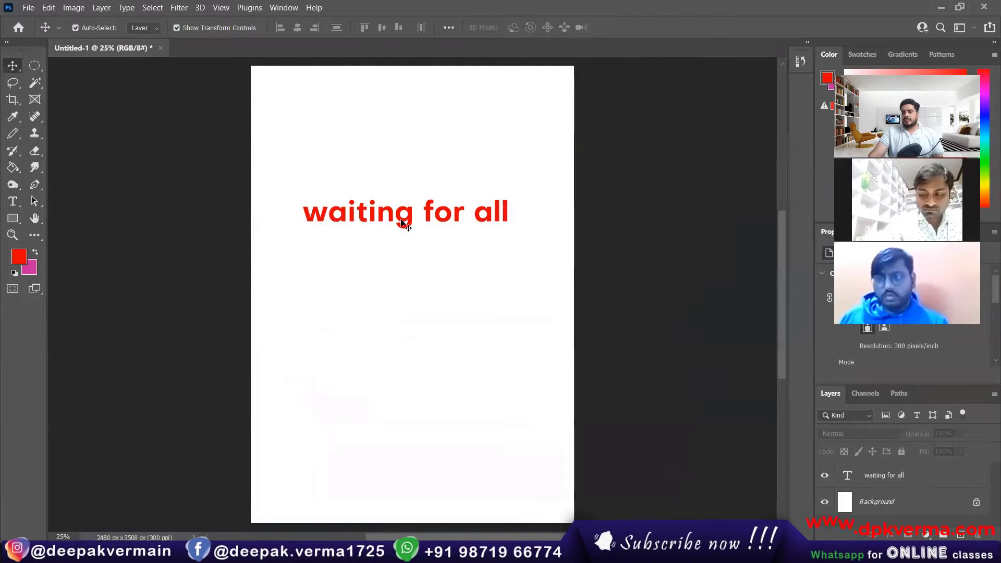
left_click(402, 223)
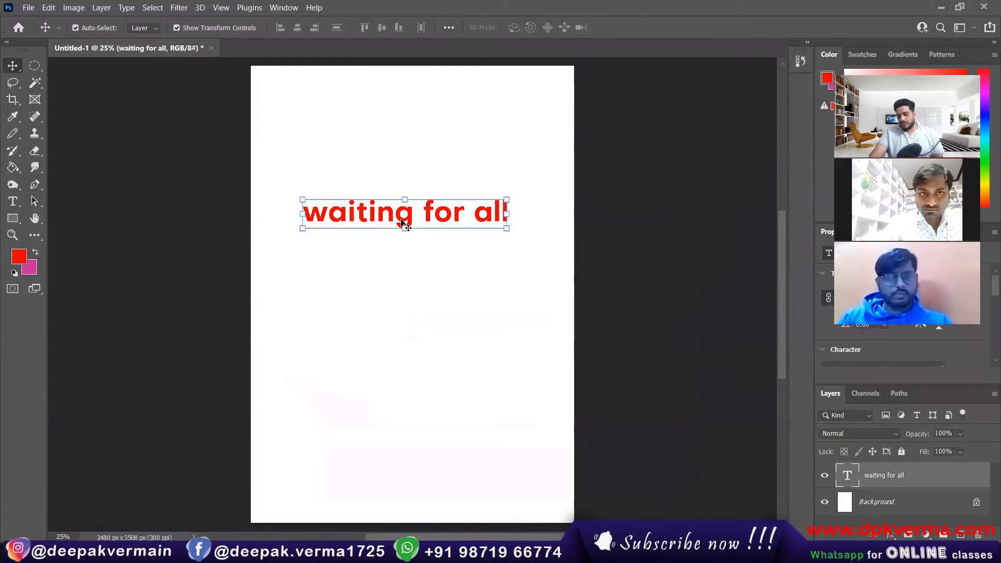
key("Delete")
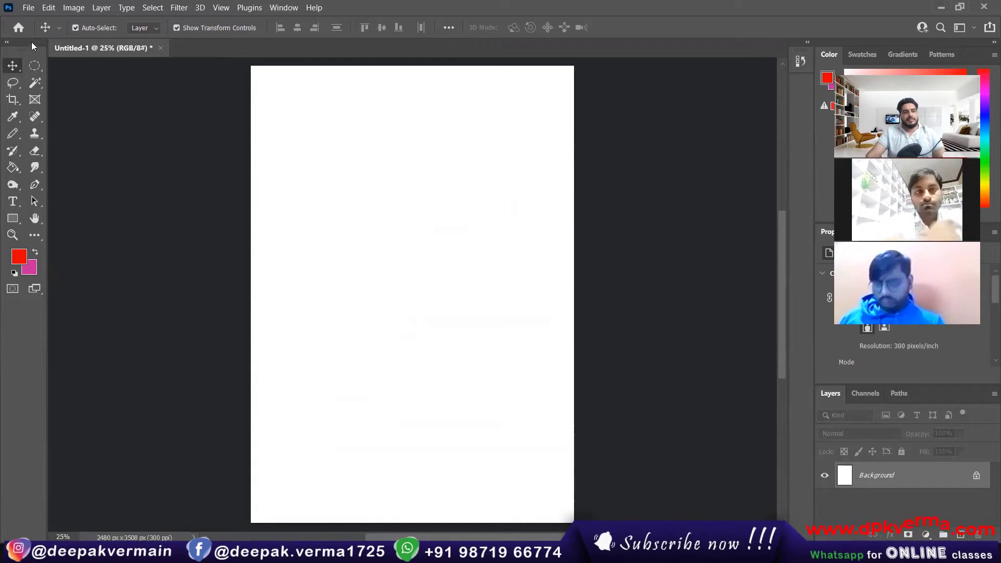
Try the marquee shapes and subtract/intersect modes, ending on New Selection with the Move tool.
left_click(29, 69)
right_click(36, 64)
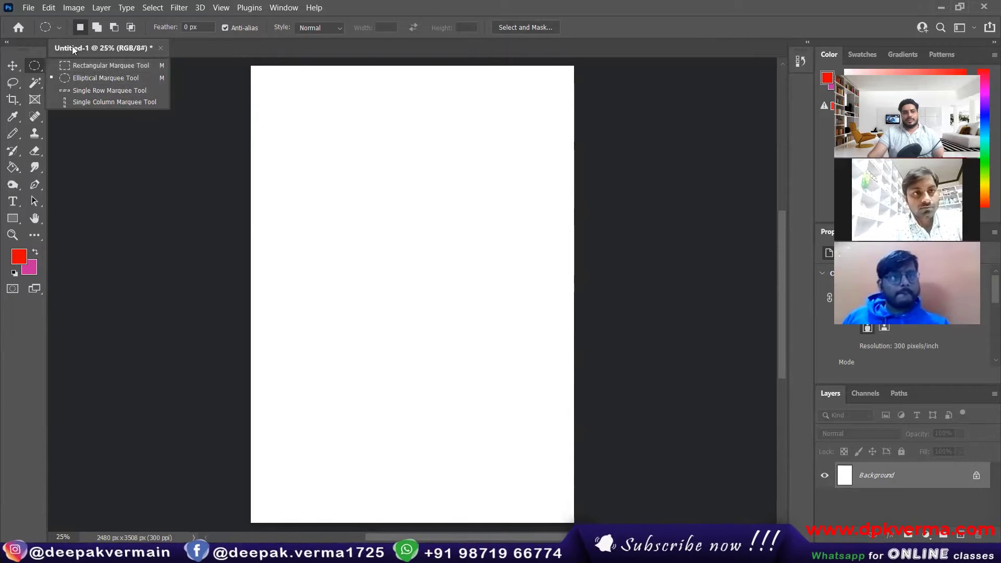
left_click(81, 29)
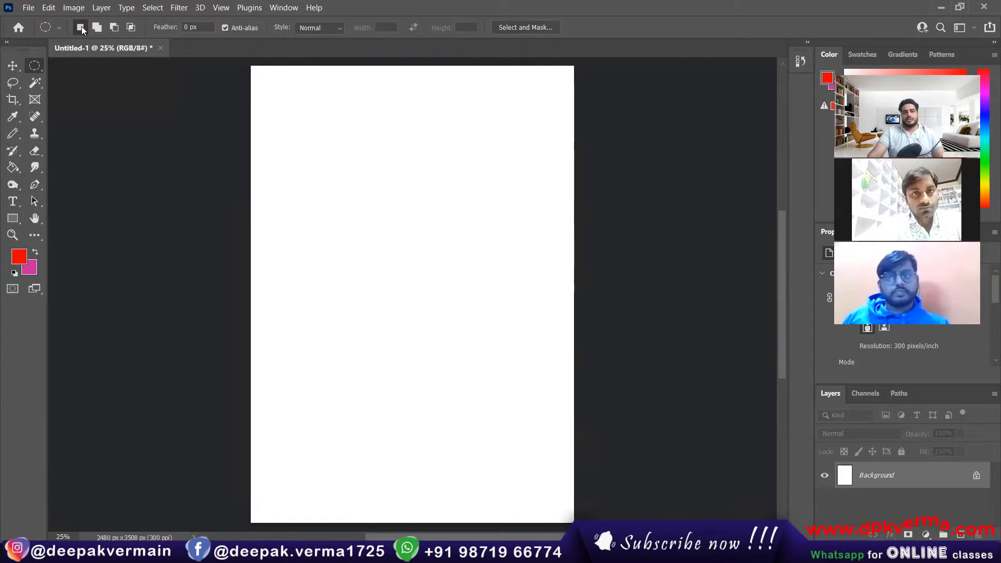
left_click(116, 28)
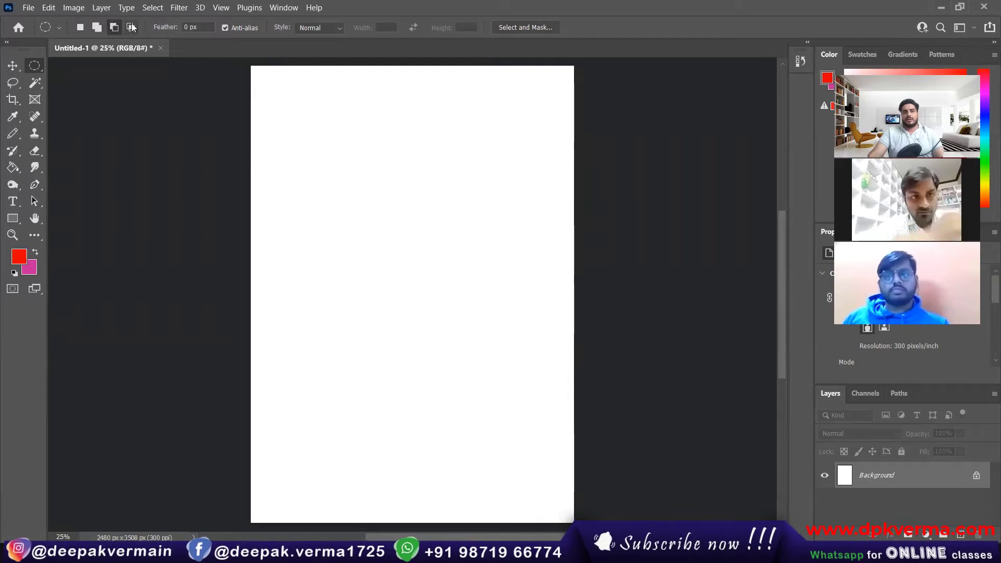
left_click(130, 28)
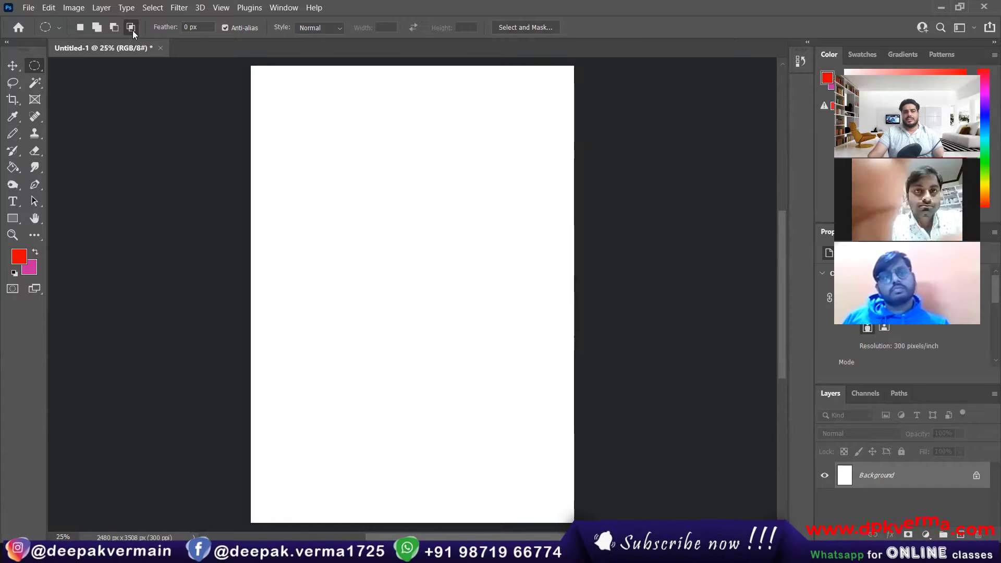
left_click(117, 29)
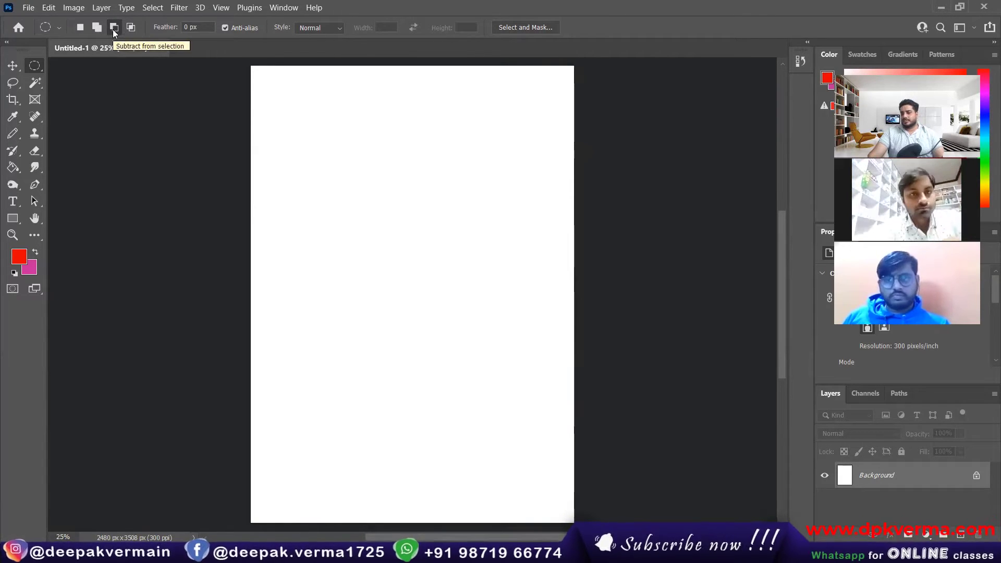
left_click(80, 28)
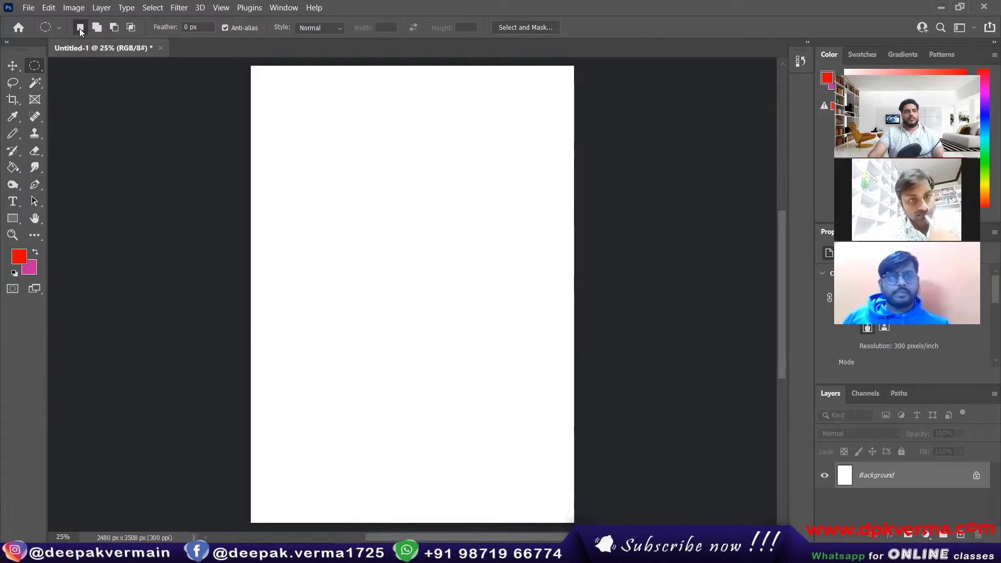
left_click(16, 68)
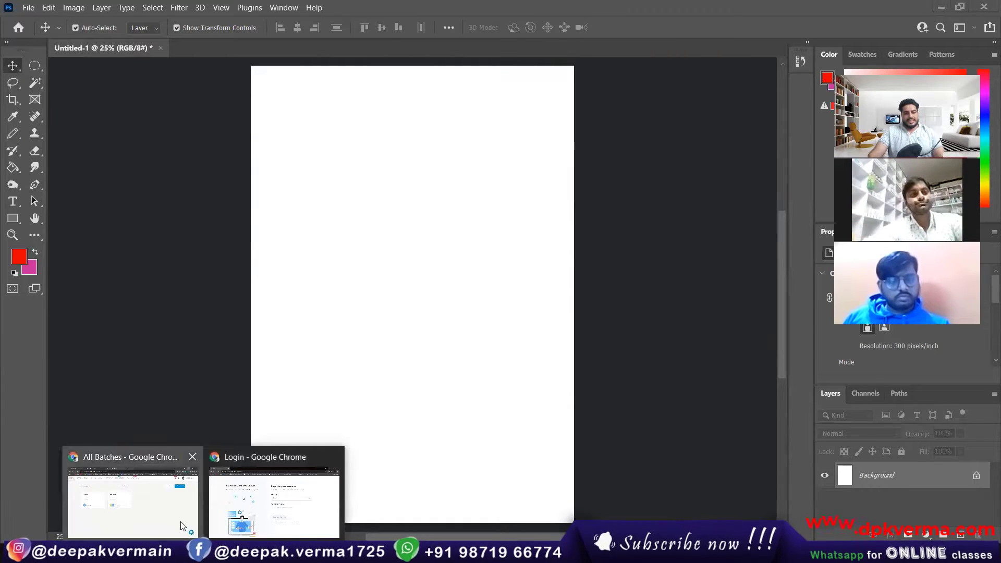
left_click(125, 472)
In a new tab, search Google for 'portrait with land'.
left_click(488, 11)
left_click(447, 282)
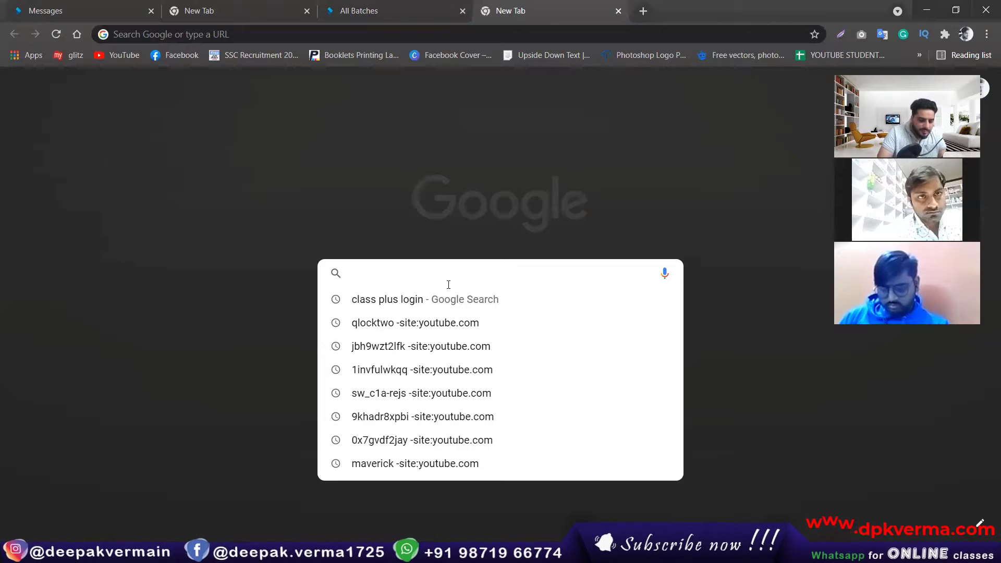
type("portra")
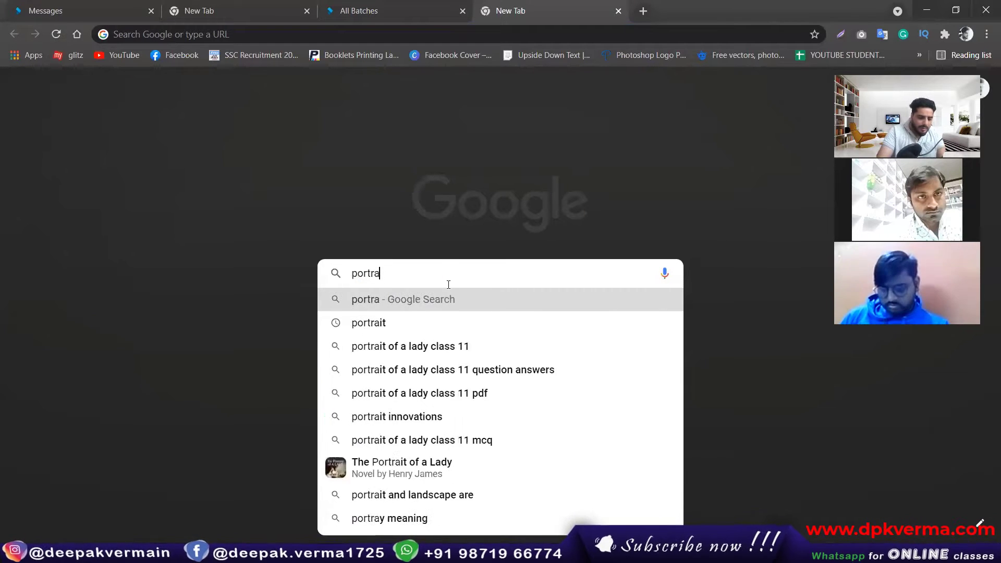
type("it with land")
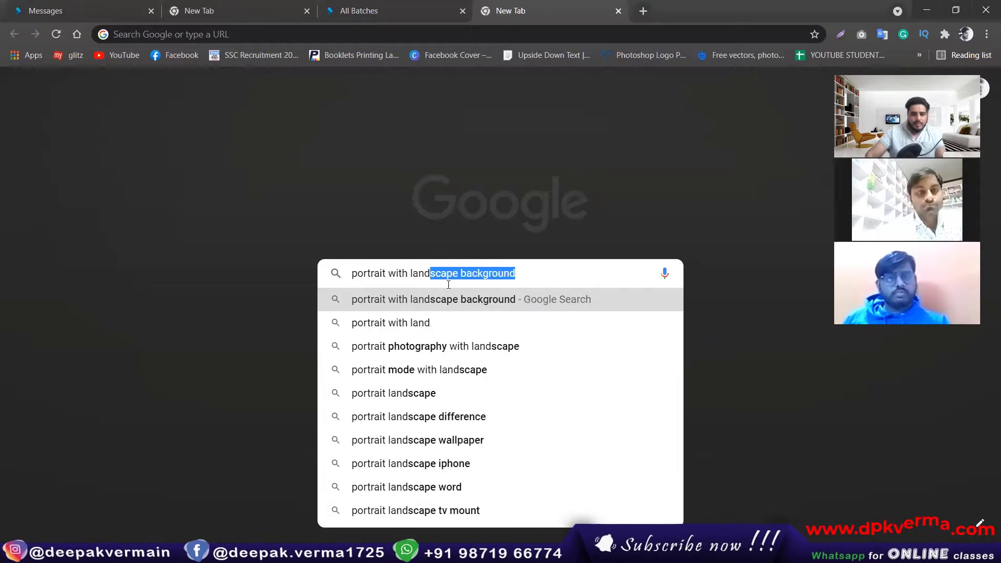
left_click(449, 314)
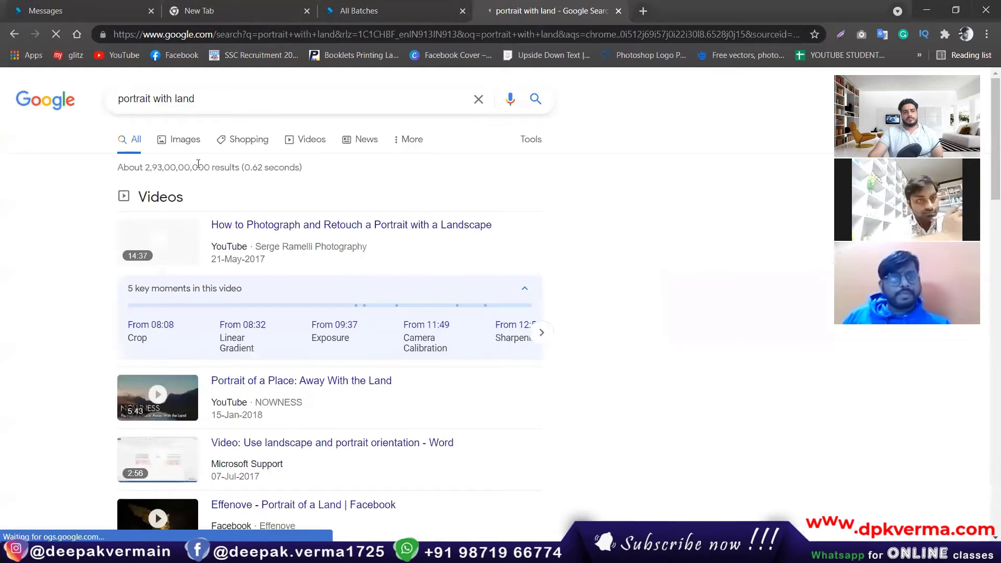
Refine the search to 'portrait with landscape background' and look through the results.
left_click(216, 99)
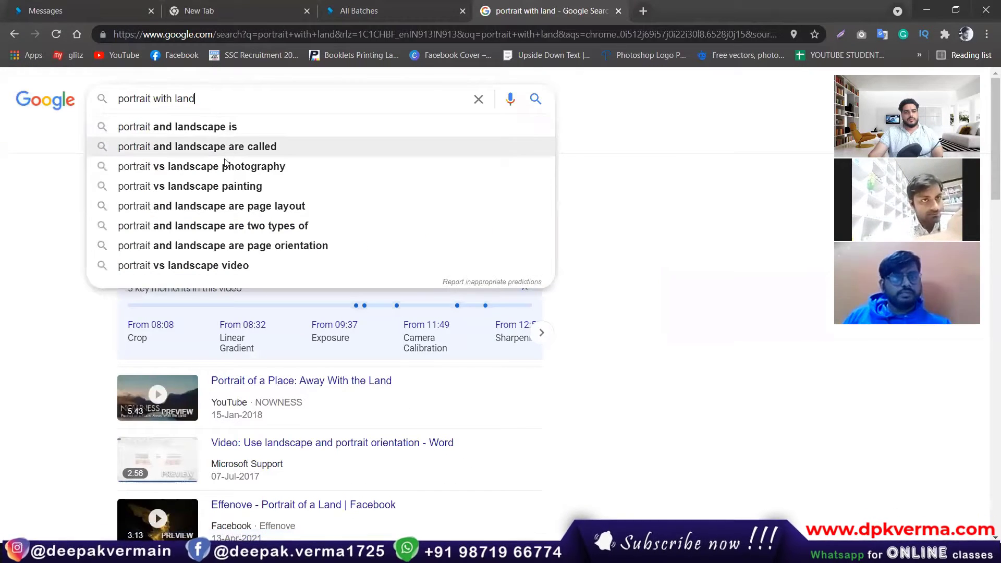
left_click(229, 127)
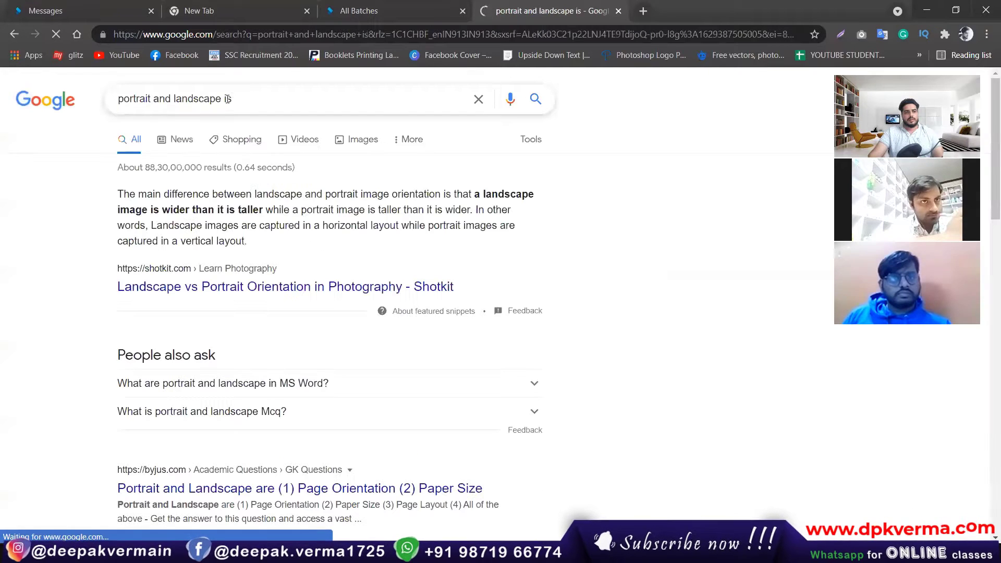
left_click(260, 99)
key("BackSpace")
key("BackSpace")
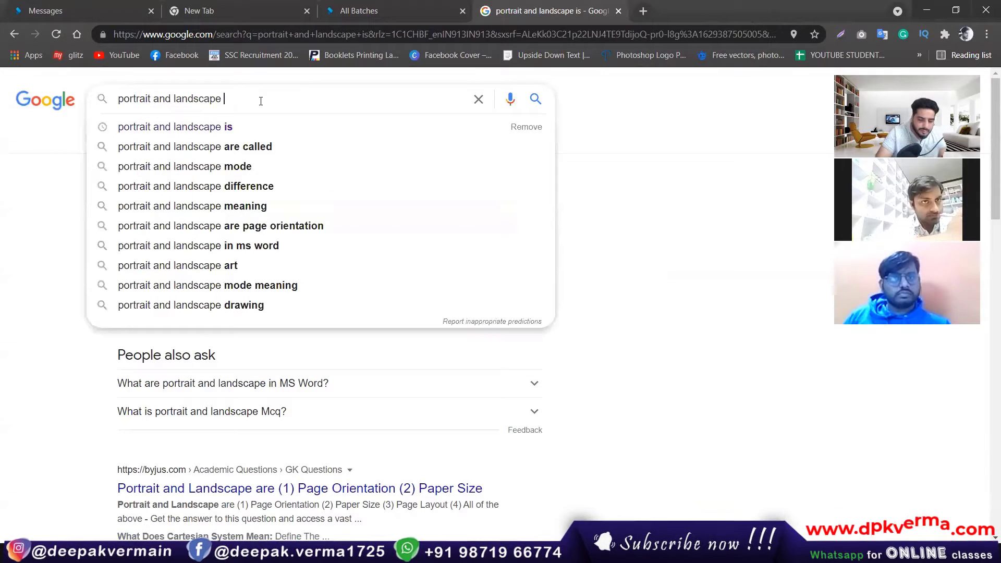
type("back")
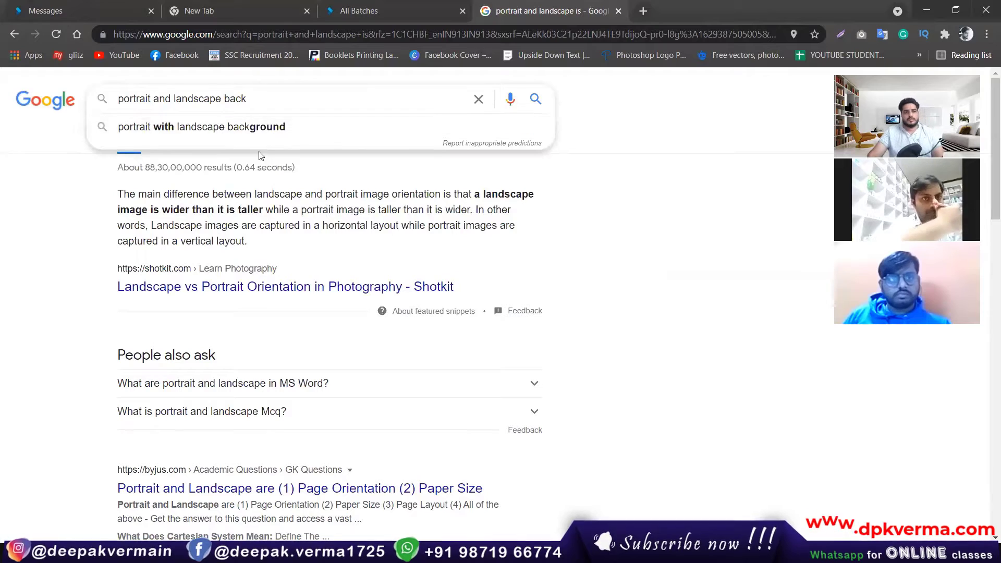
left_click(258, 134)
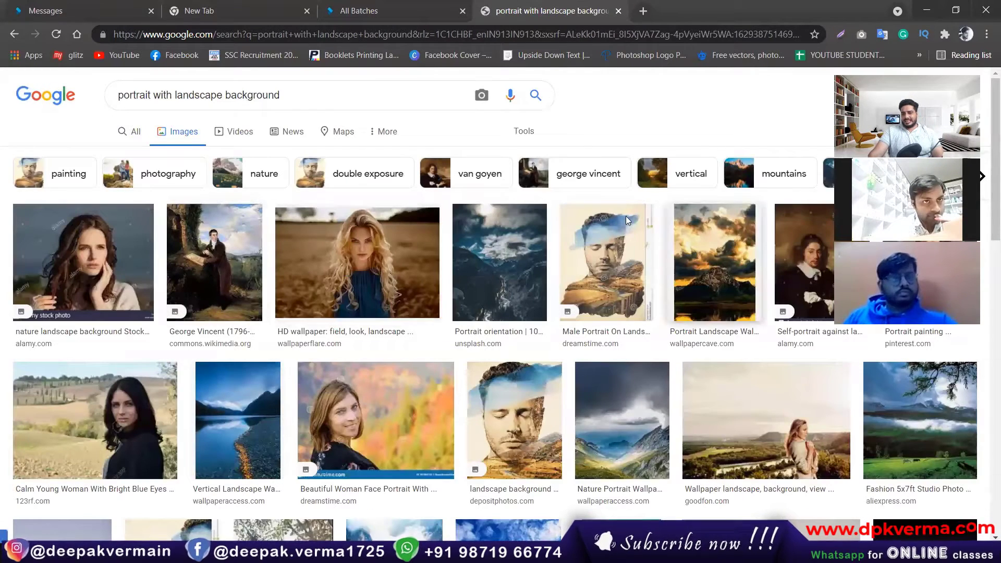
scroll(203, 294, "down", 3)
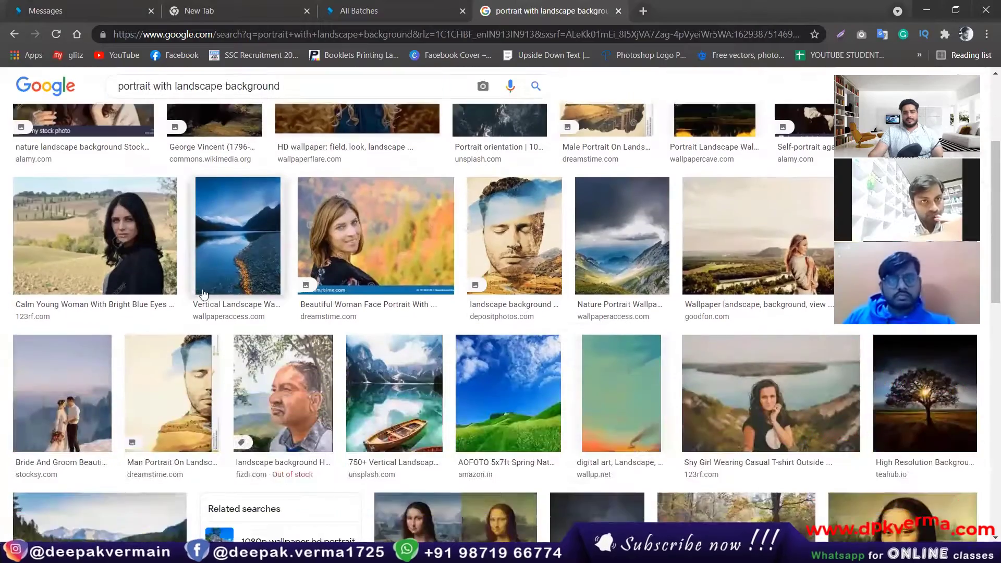
scroll(312, 312, "down", 3)
scroll(391, 292, "up", 3)
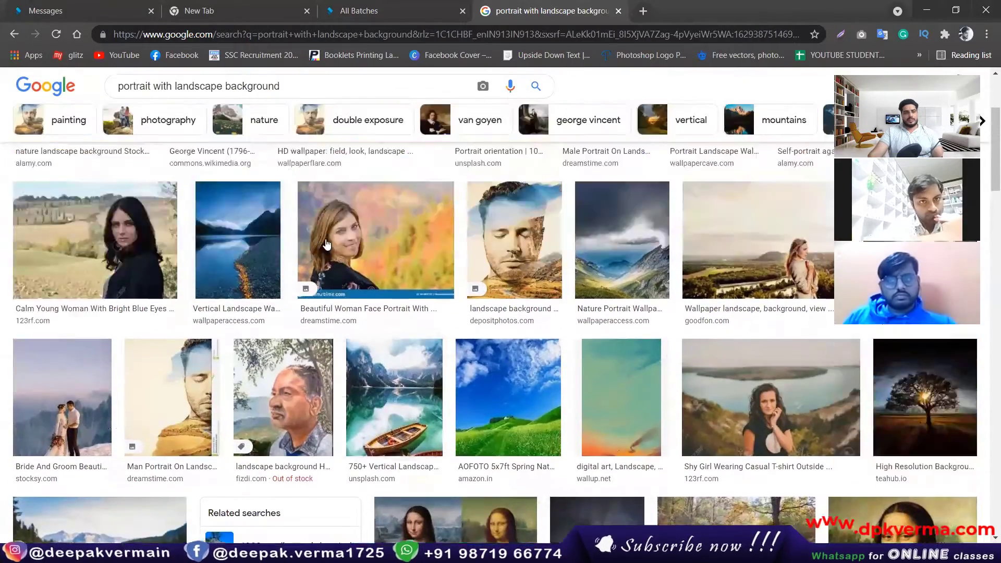
scroll(325, 243, "up", 3)
Replace the query with 'baby' and search.
left_click_drag(280, 95, 1, 133)
type("ba")
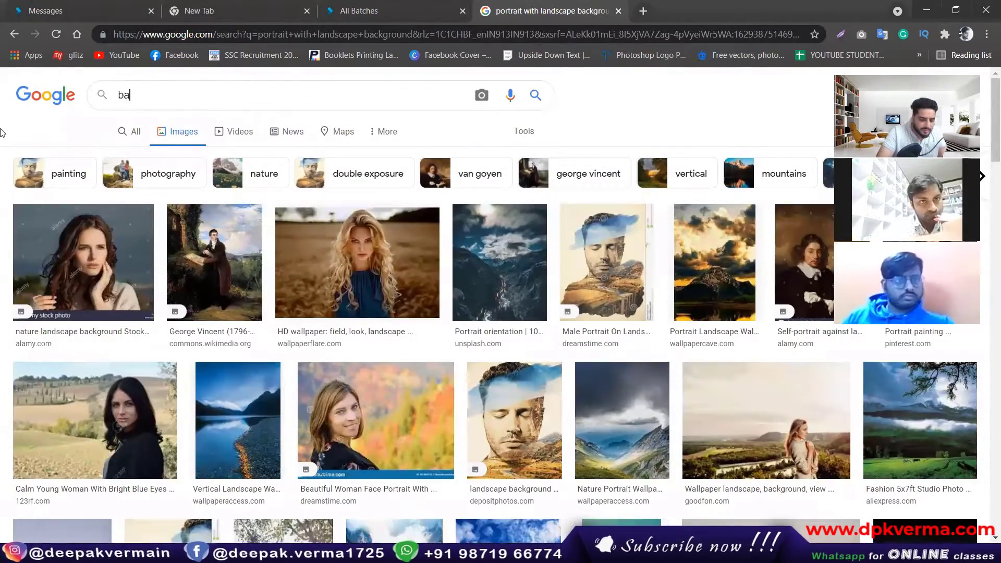
type("by")
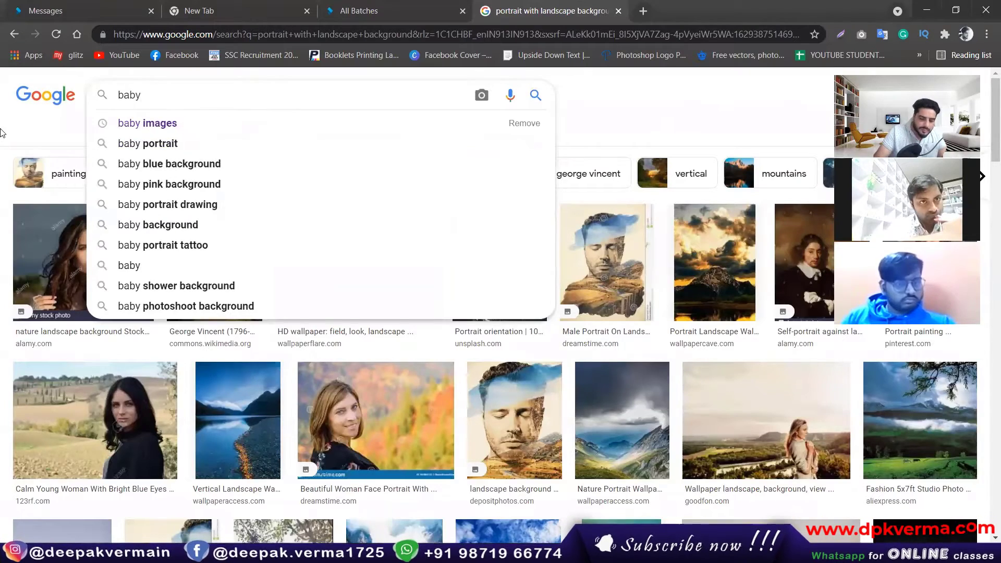
key("Return")
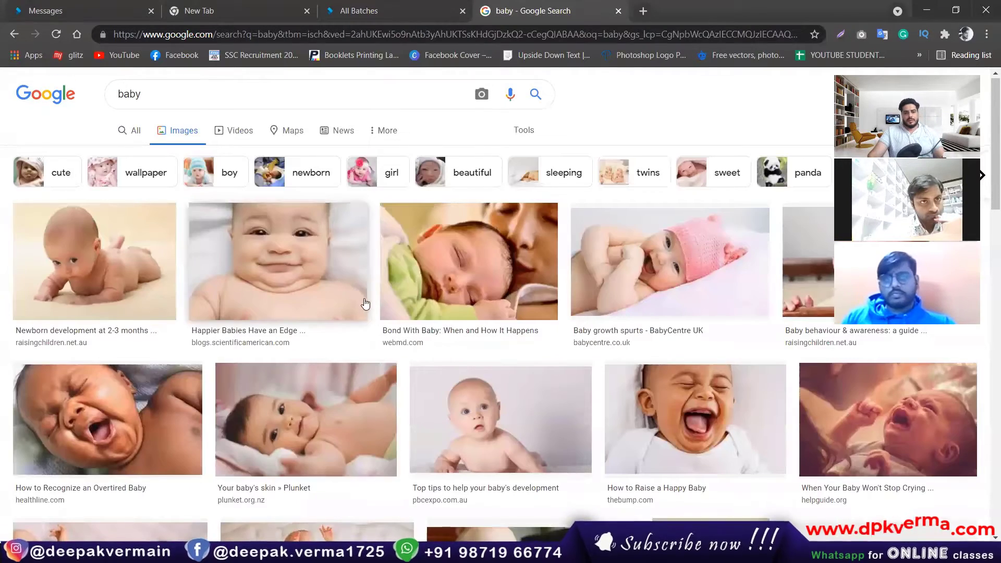
Save the sitting baby photo as sitting-1200x750.jpg into Downloads.
scroll(365, 303, "down", 3)
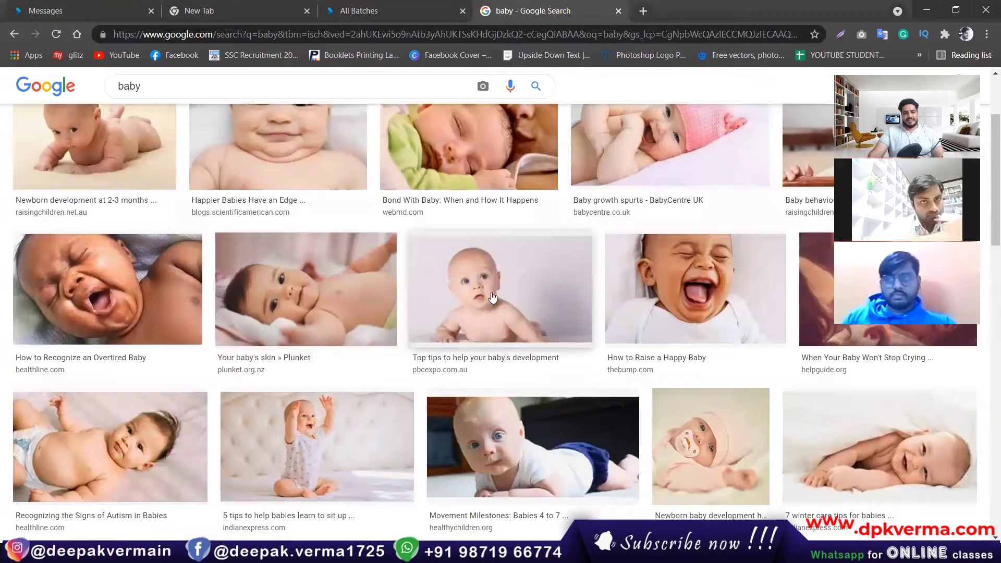
scroll(492, 298, "down", 3)
scroll(319, 328, "down", 3)
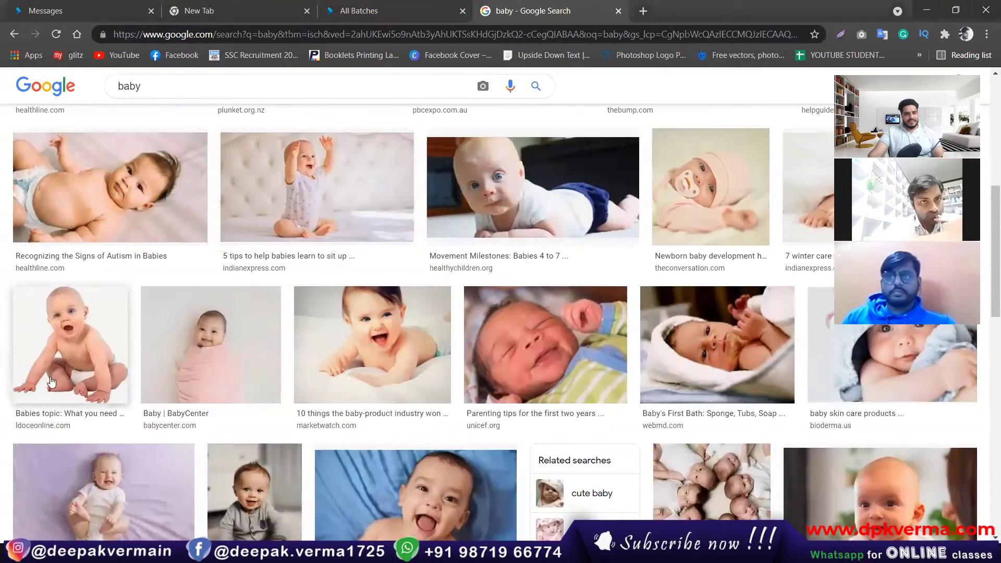
scroll(487, 363, "down", 3)
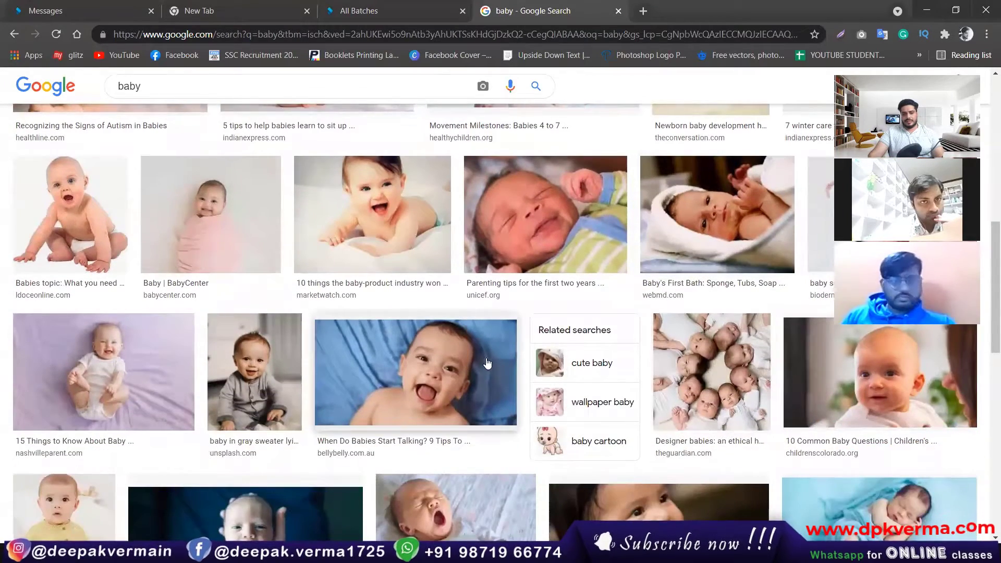
scroll(486, 363, "down", 2)
scroll(570, 324, "down", 3)
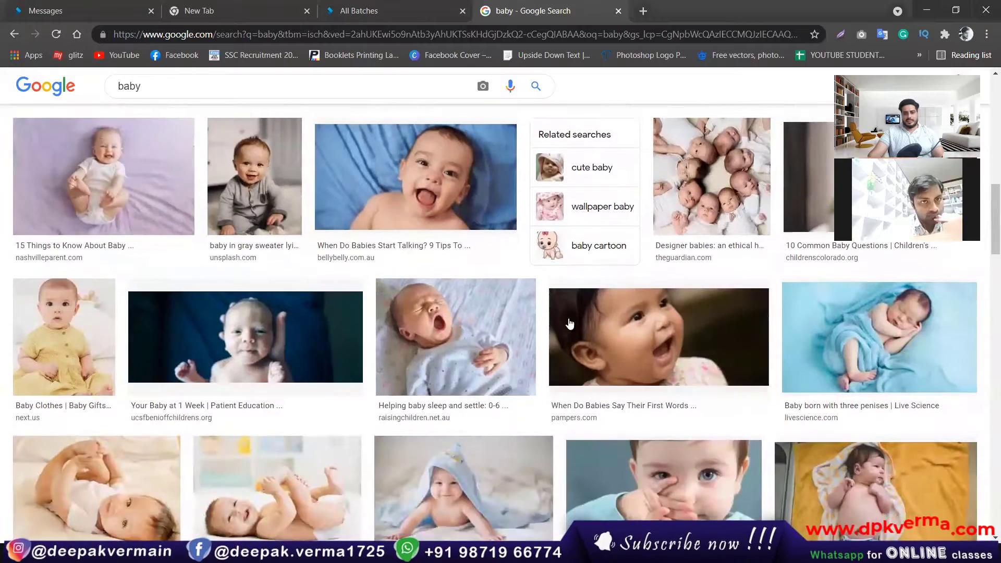
scroll(570, 325, "down", 2)
scroll(558, 320, "down", 1)
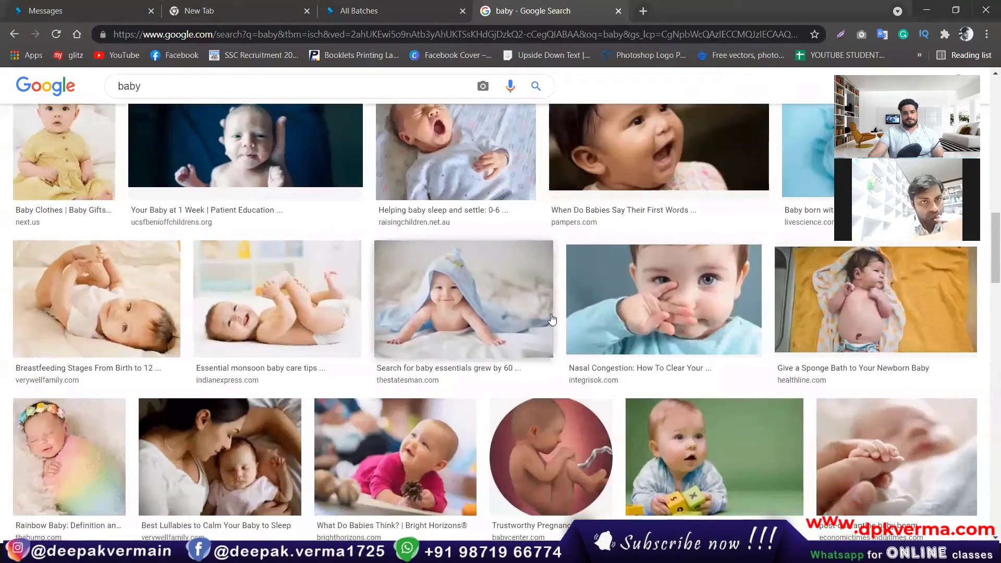
scroll(506, 319, "down", 3)
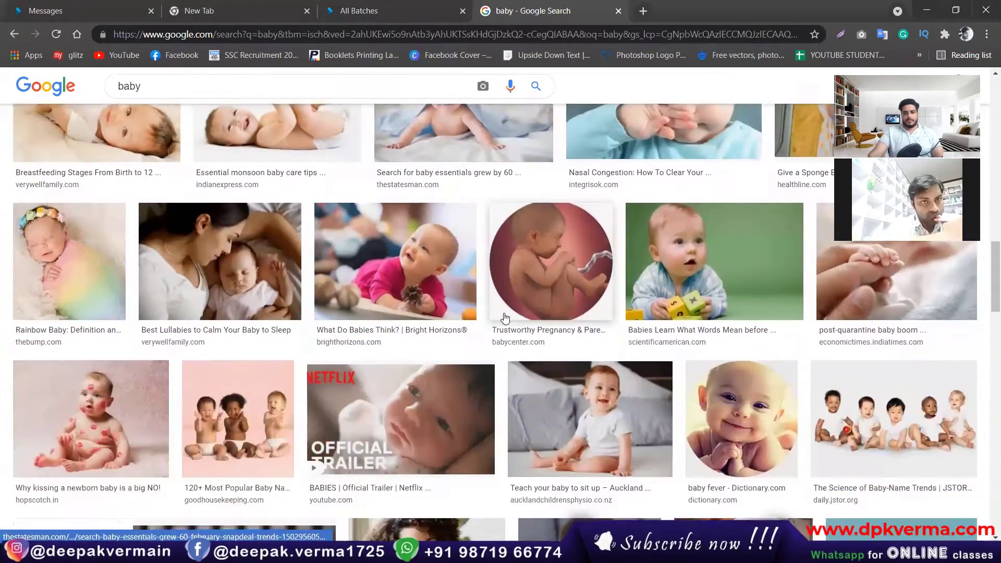
scroll(731, 288, "down", 3)
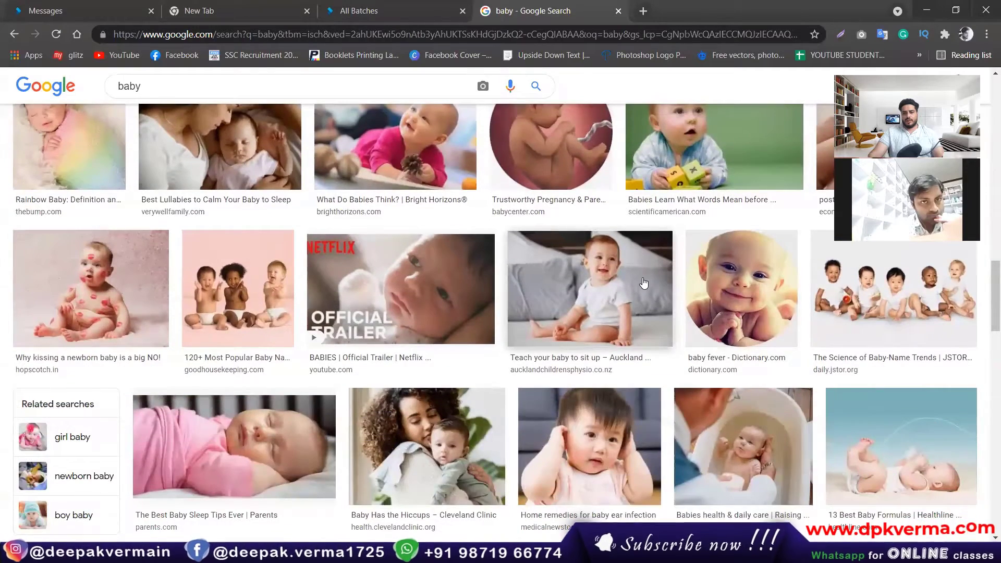
left_click(658, 281)
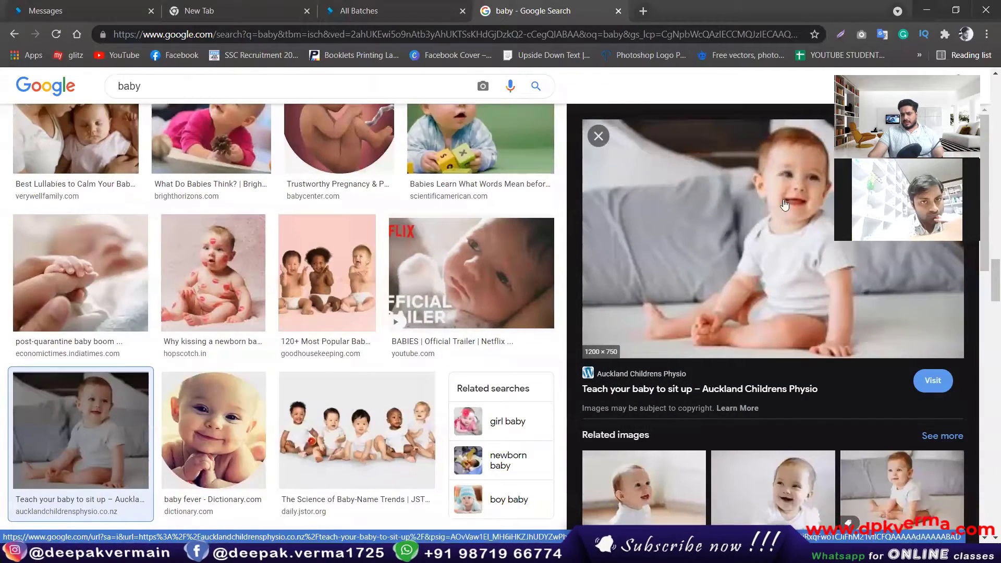
right_click(719, 224)
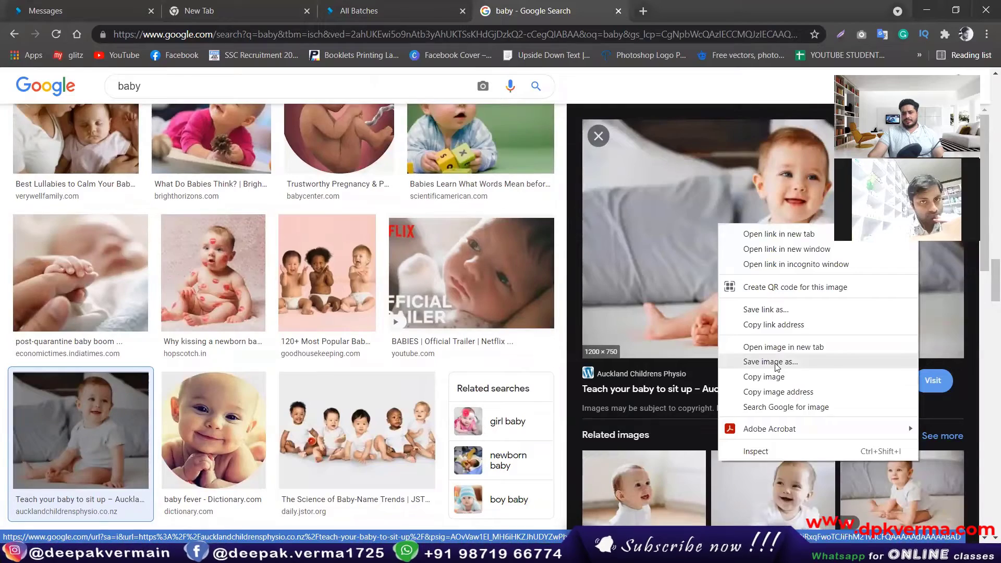
left_click(775, 362)
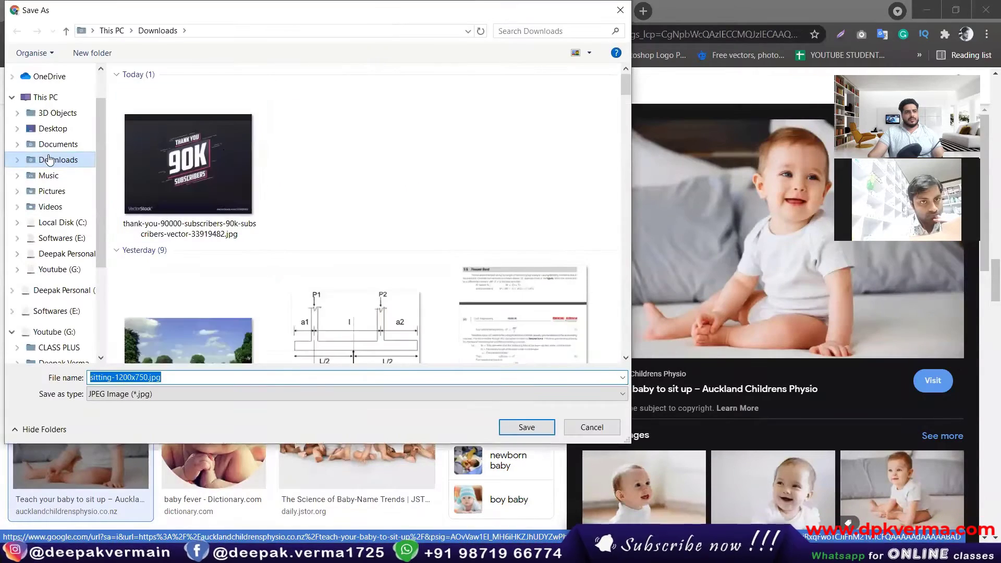
left_click(521, 429)
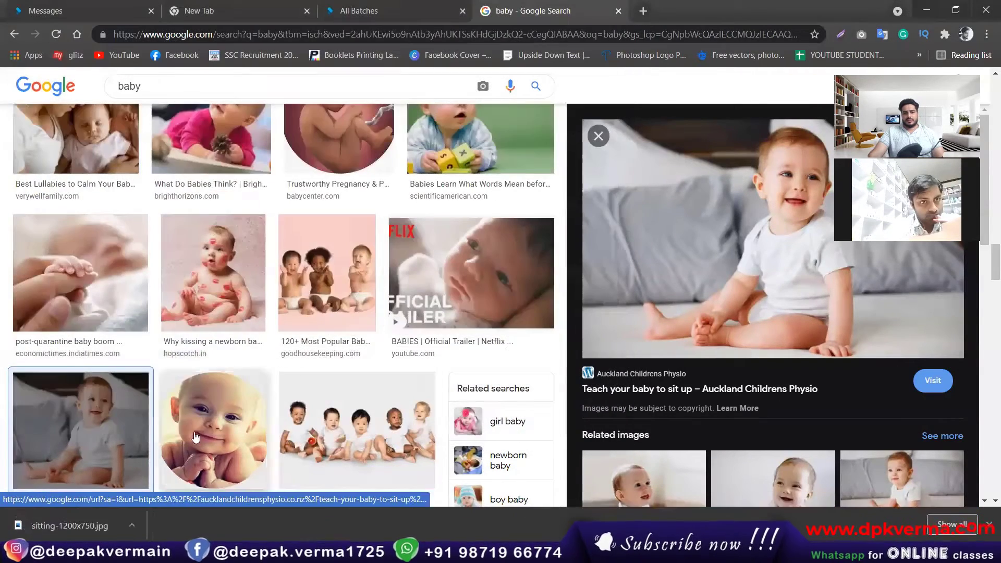
Save the seated baby in a white nappy image to Downloads.
scroll(370, 382, "down", 15)
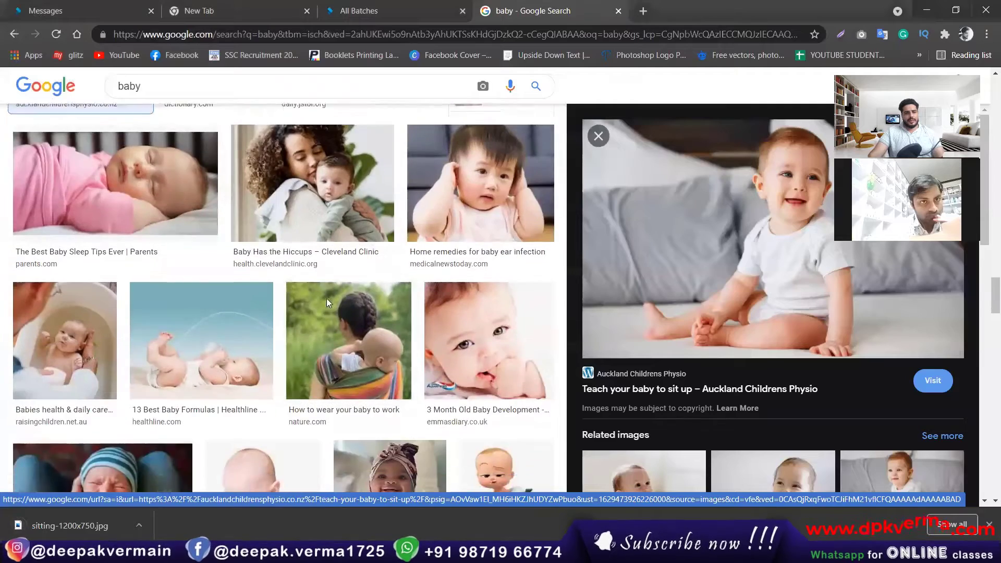
scroll(328, 302, "down", 1)
scroll(165, 339, "down", 5)
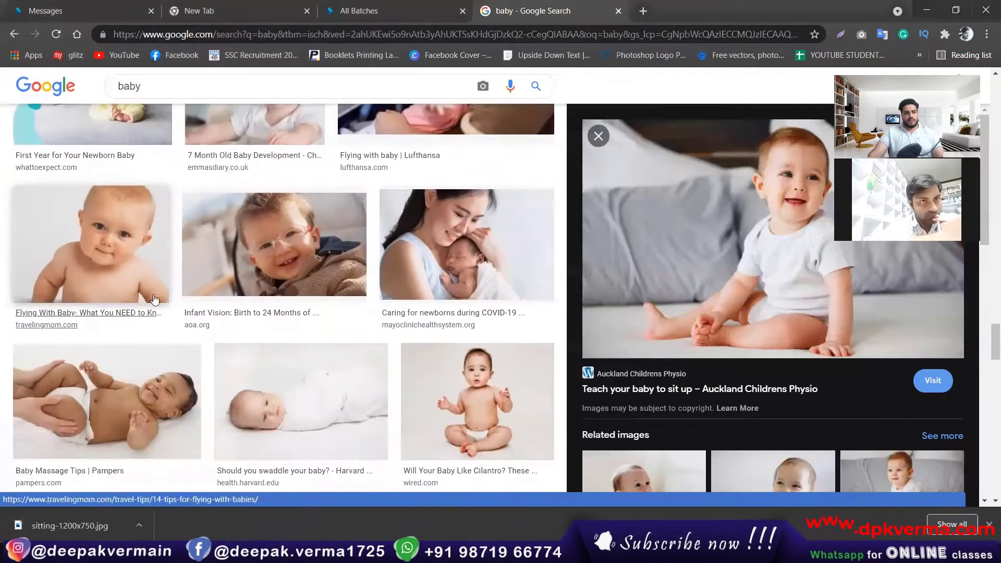
scroll(335, 261, "down", 3)
left_click(501, 275)
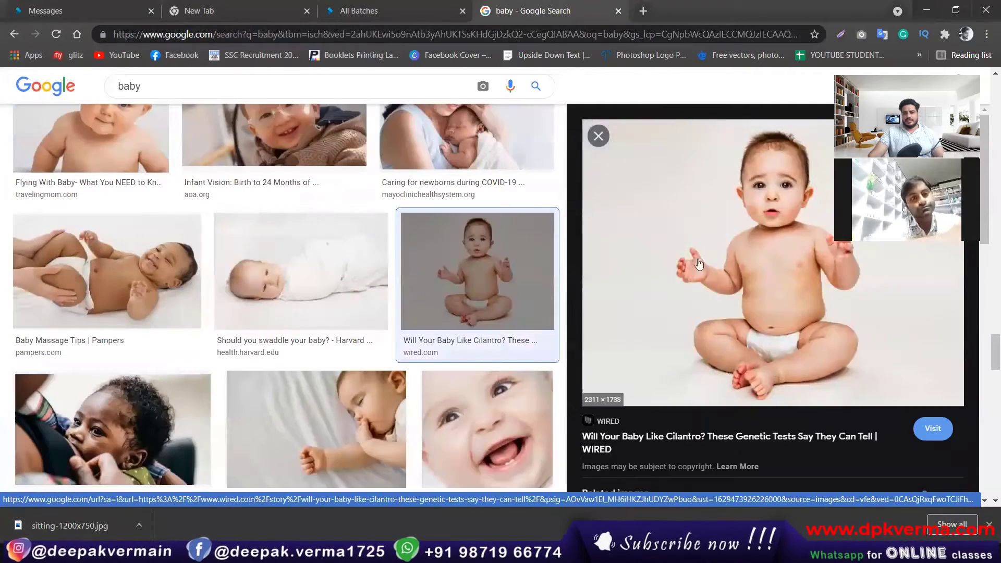
right_click(740, 225)
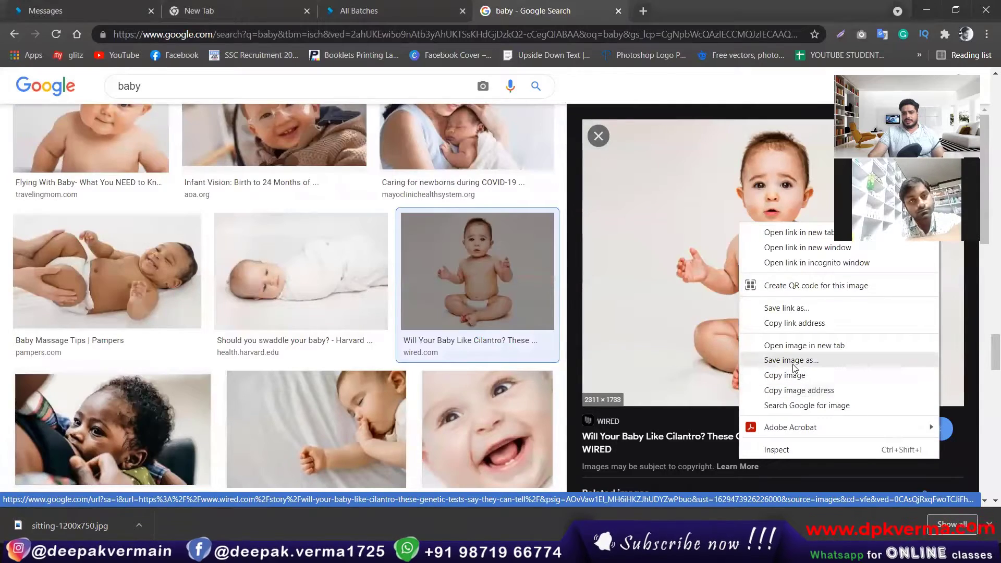
left_click(791, 360)
left_click(523, 425)
Save the depositphotos sitting baby image (depositphotos_11694794-stock-photo-pretty-baby.jpg).
scroll(375, 330, "down", 10)
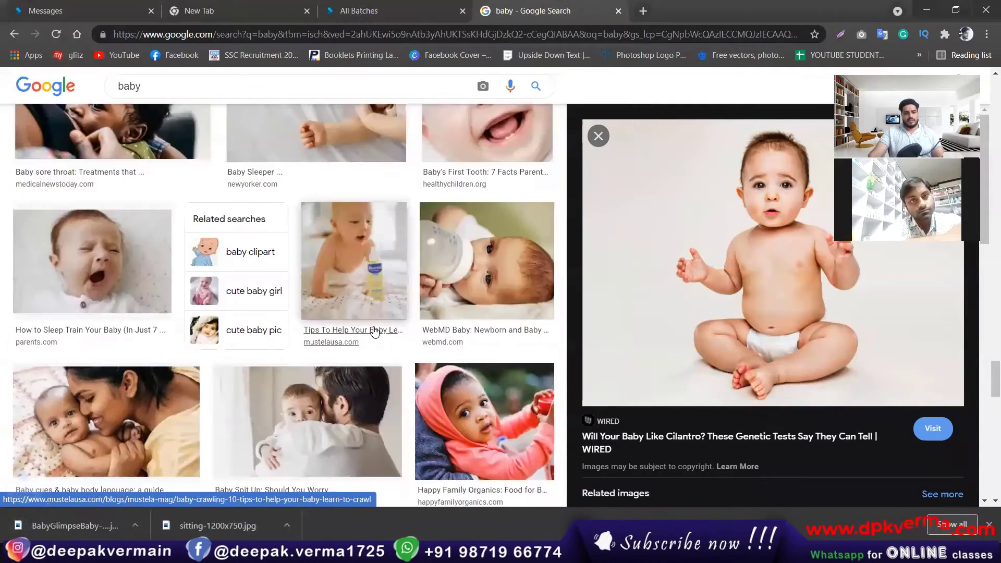
scroll(339, 292, "down", 9)
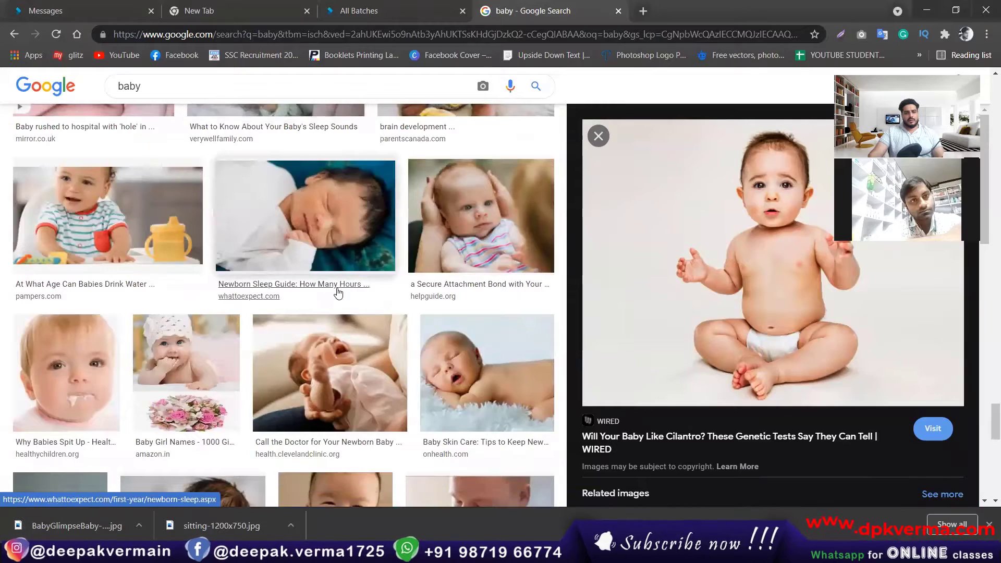
scroll(337, 292, "down", 3)
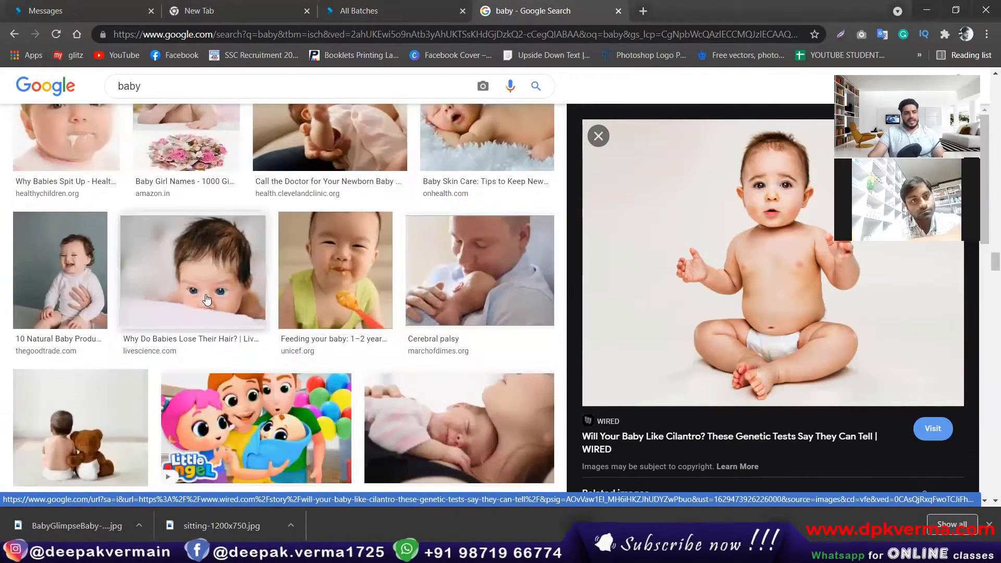
scroll(272, 300, "down", 3)
left_click(93, 252)
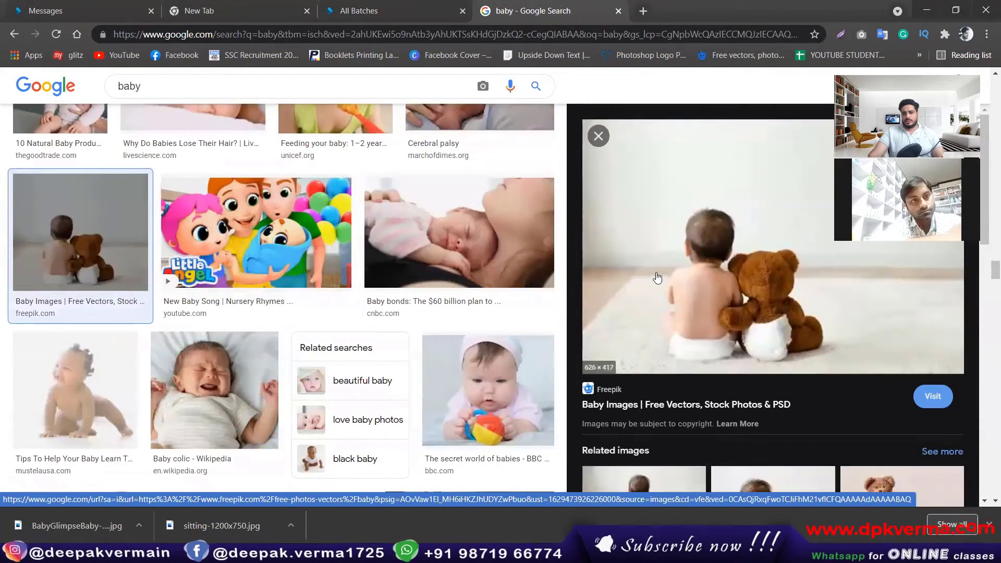
scroll(168, 305, "down", 5)
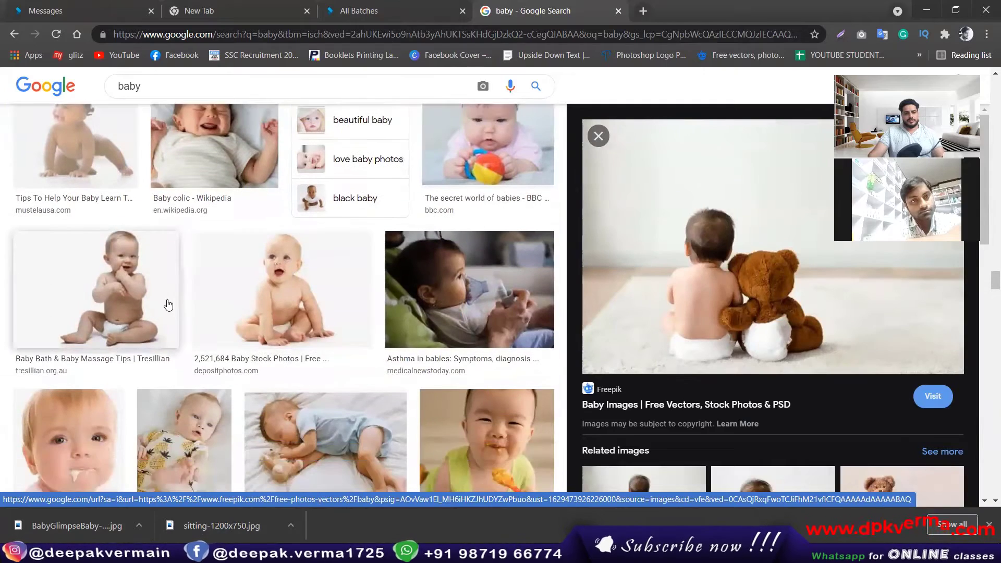
left_click(281, 290)
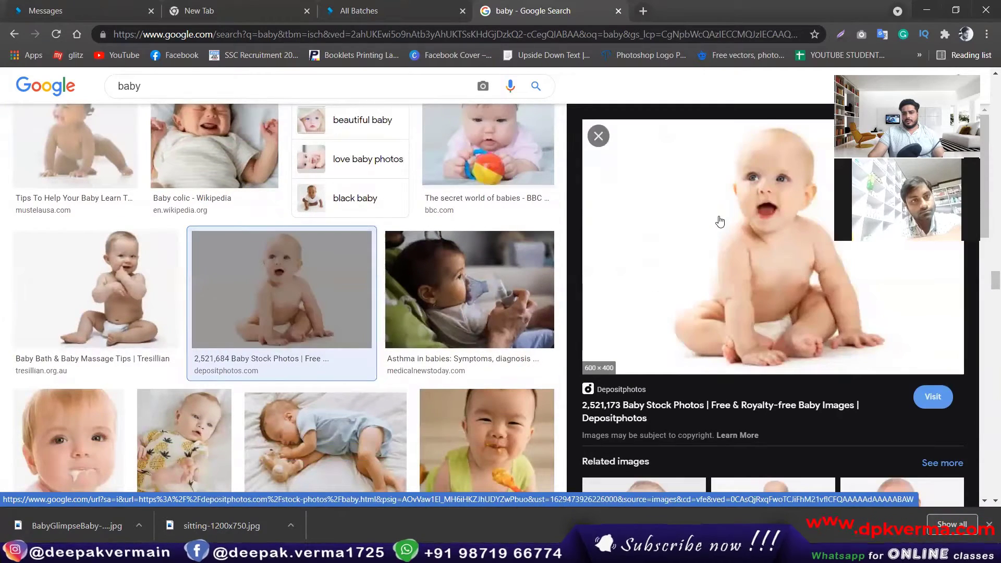
right_click(719, 222)
left_click(766, 355)
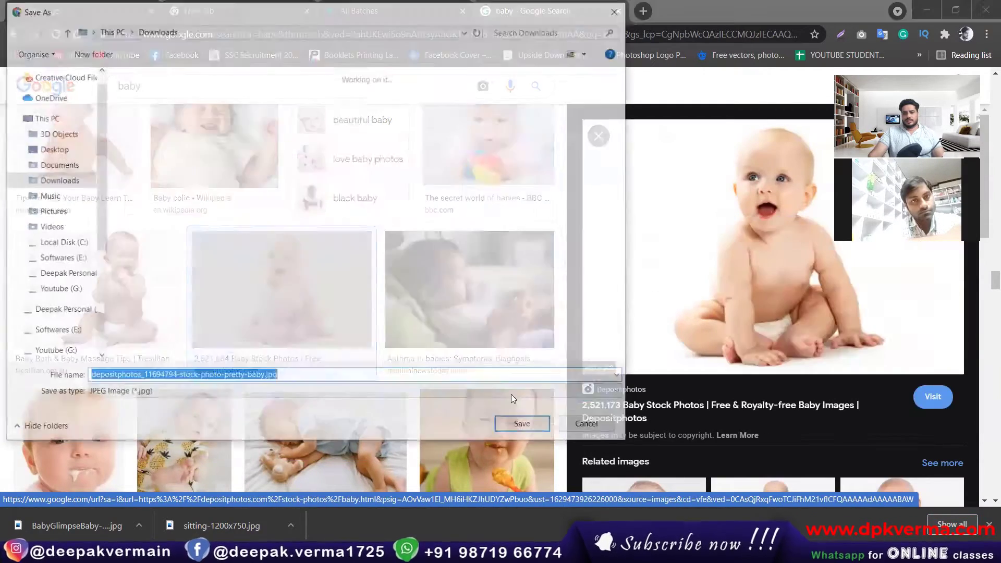
key("Return")
scroll(410, 291, "down", 7)
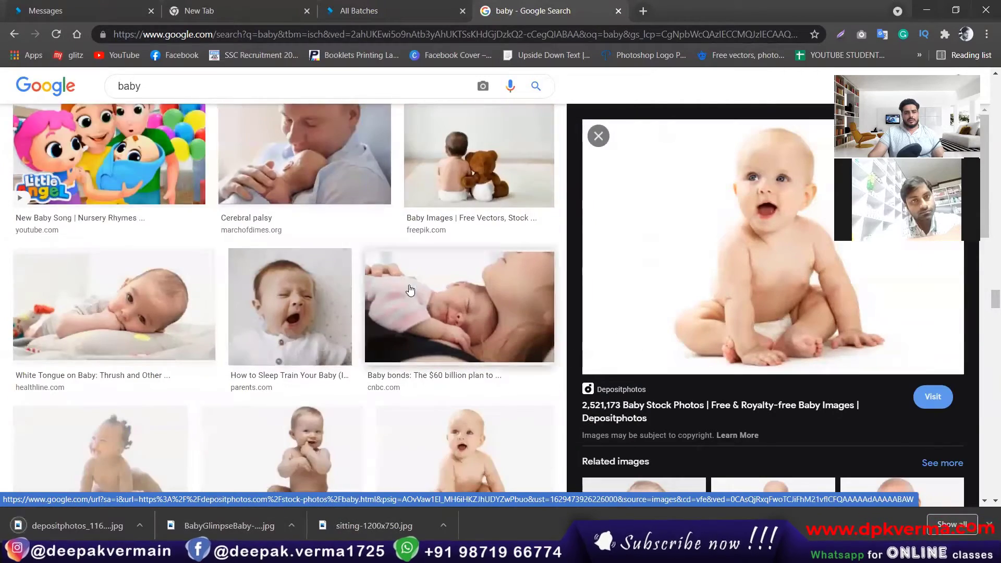
scroll(365, 297, "down", 5)
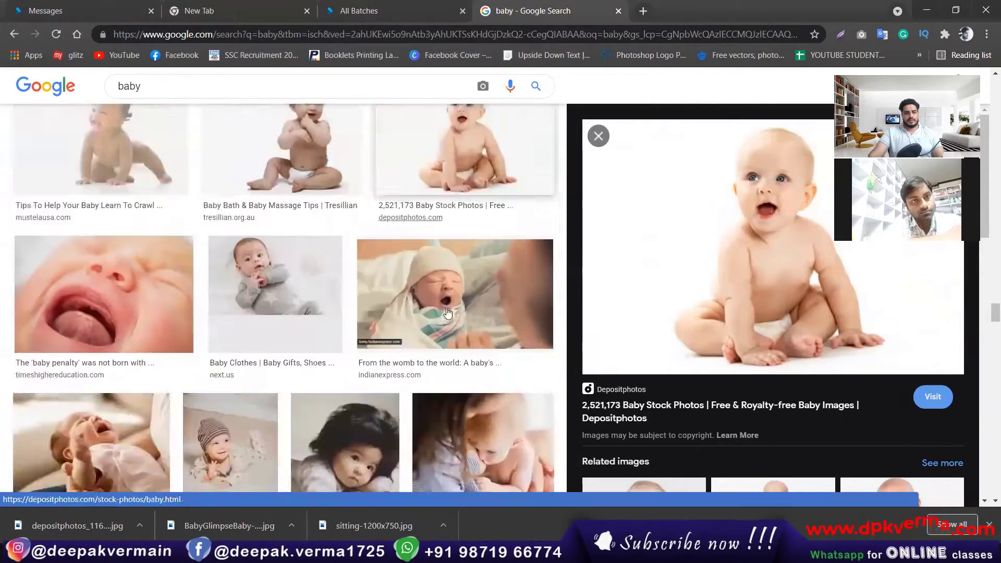
scroll(340, 308, "down", 5)
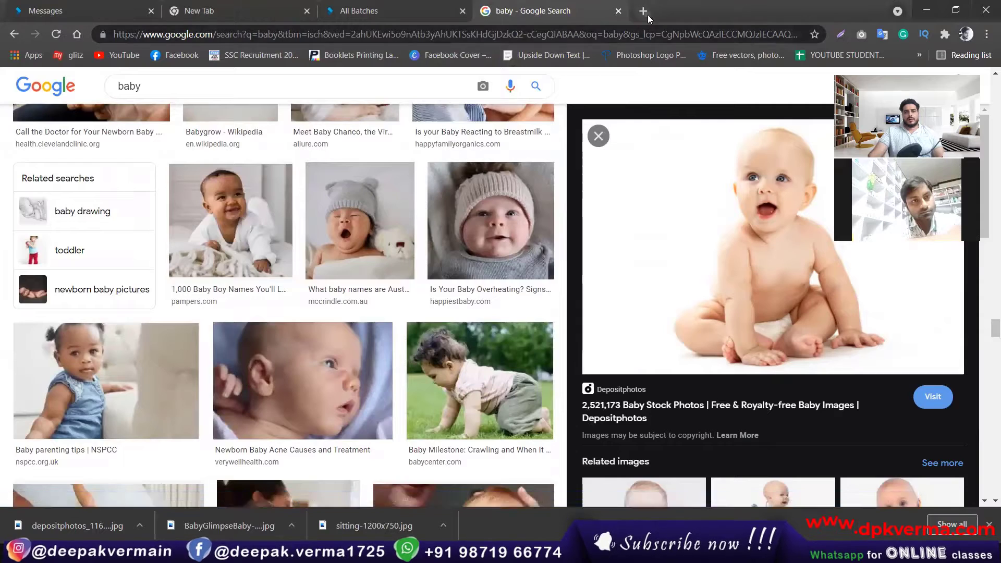
In a new tab, search 'landscape background' and switch to image results.
left_click(644, 11)
left_click(413, 271)
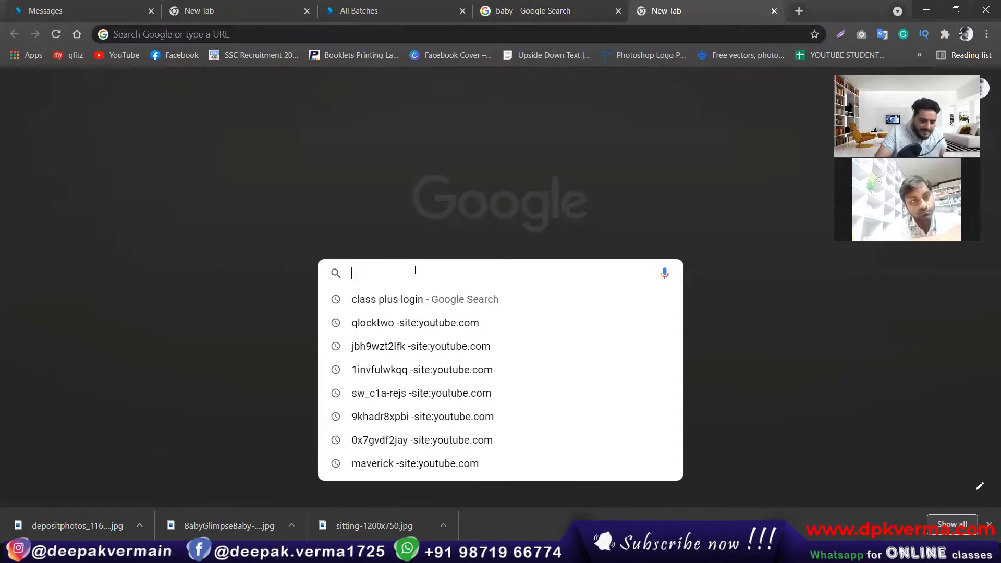
type("land")
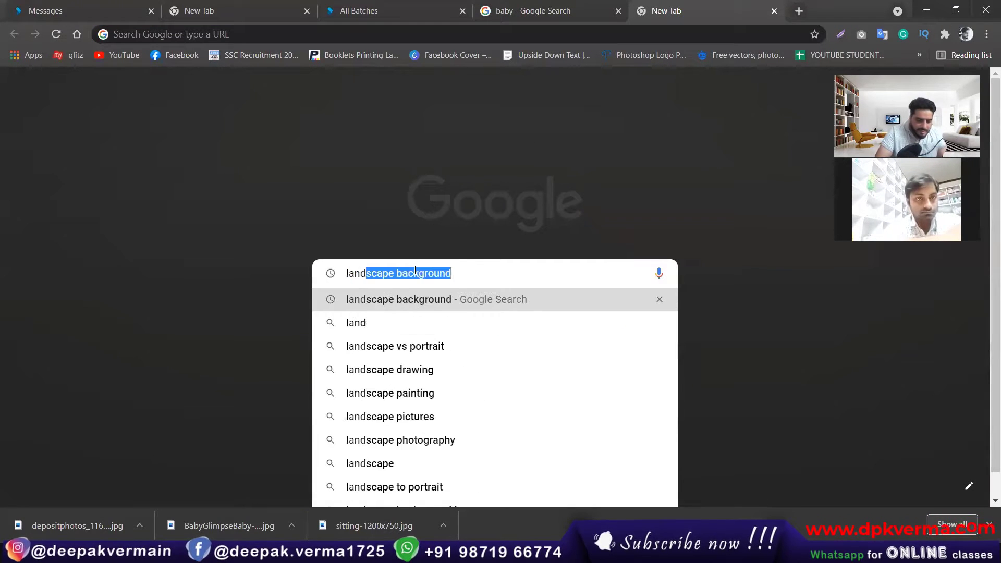
type("scape")
key("Return")
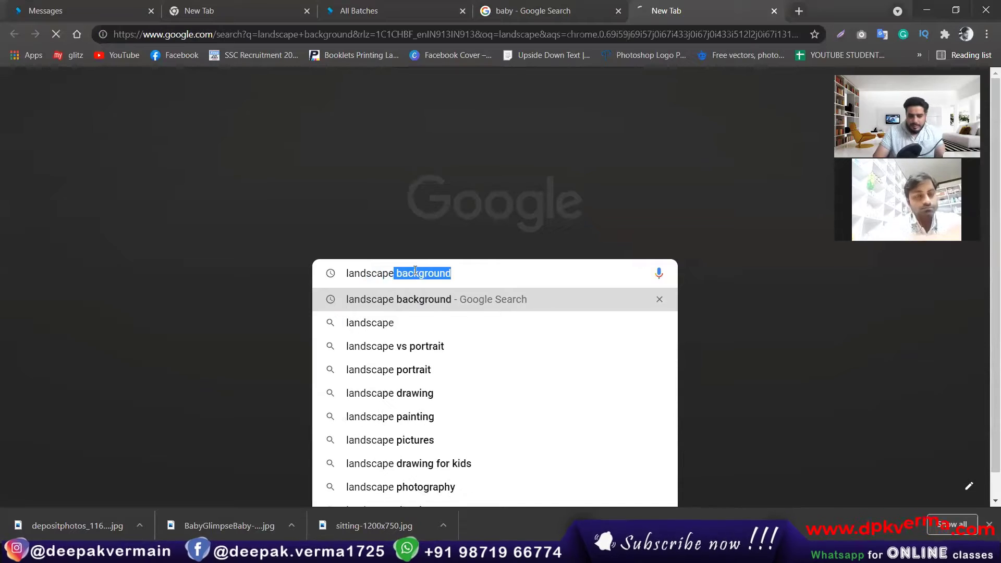
left_click(179, 138)
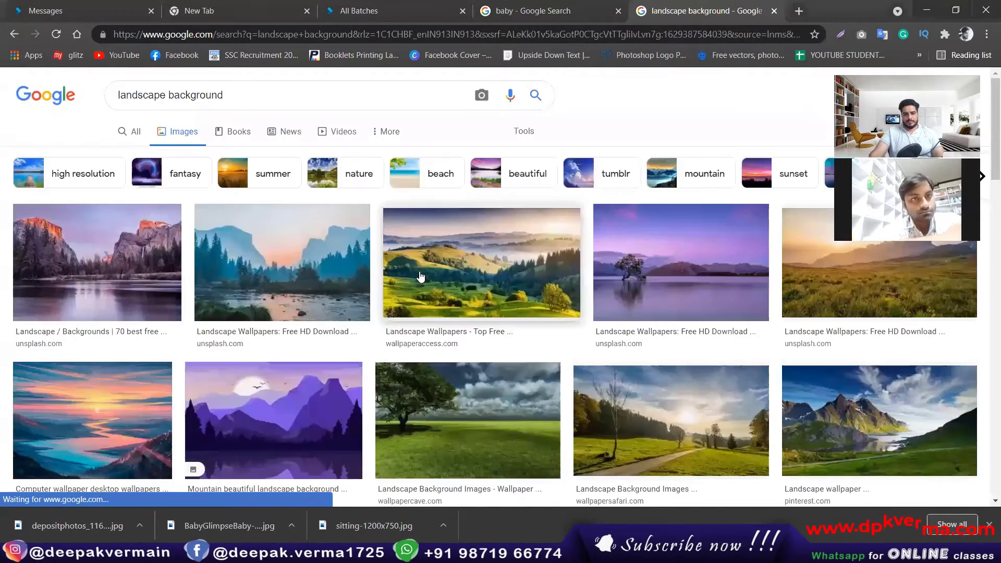
Save the lone tree on a grassy field image.
scroll(432, 287, "down", 3)
left_click(443, 292)
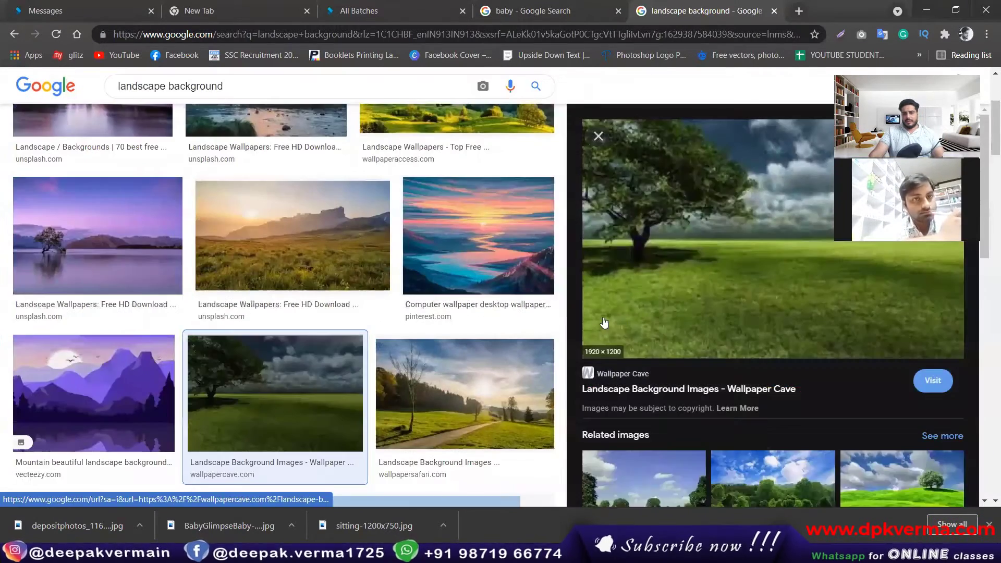
right_click(727, 232)
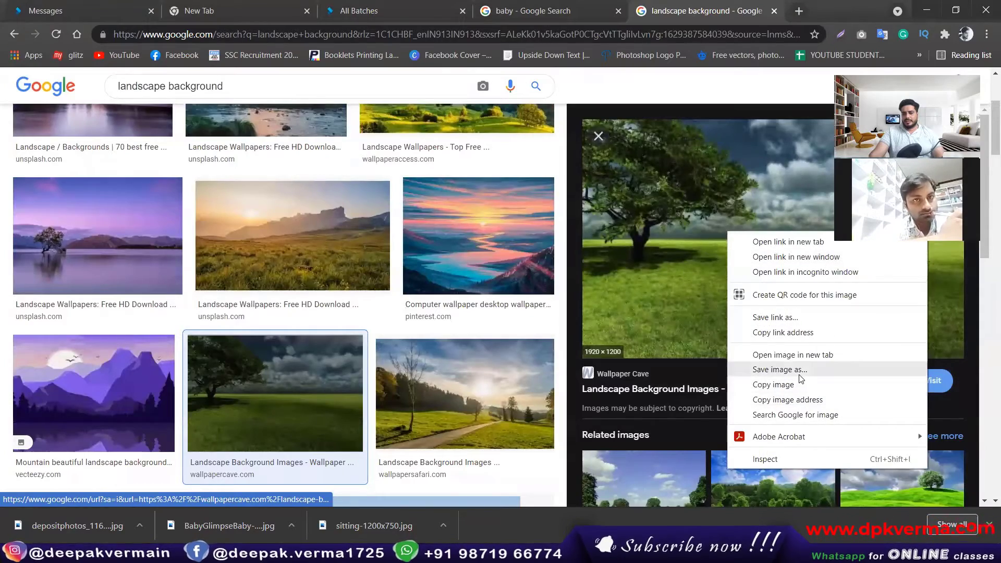
left_click(756, 369)
key("Return")
Save the green forest landscape wallpaper as images.jpg.
scroll(396, 301, "down", 6)
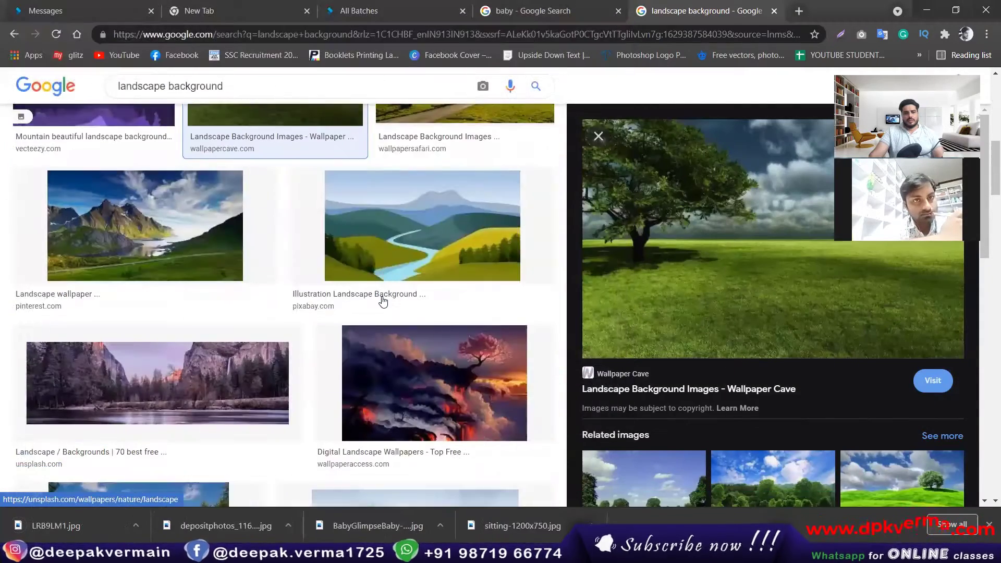
scroll(382, 301, "down", 9)
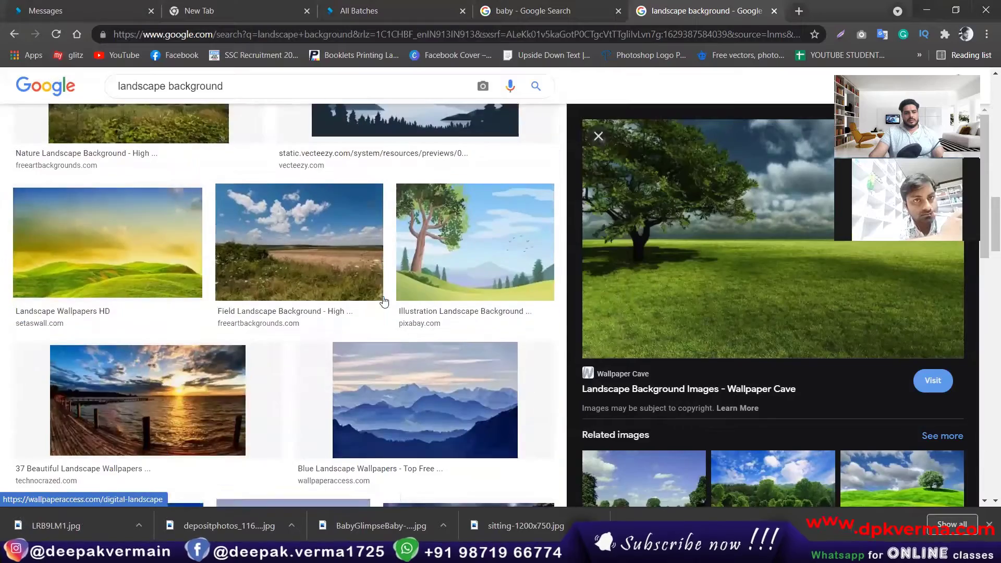
scroll(269, 275, "down", 4)
scroll(282, 273, "up", 4)
scroll(339, 273, "down", 9)
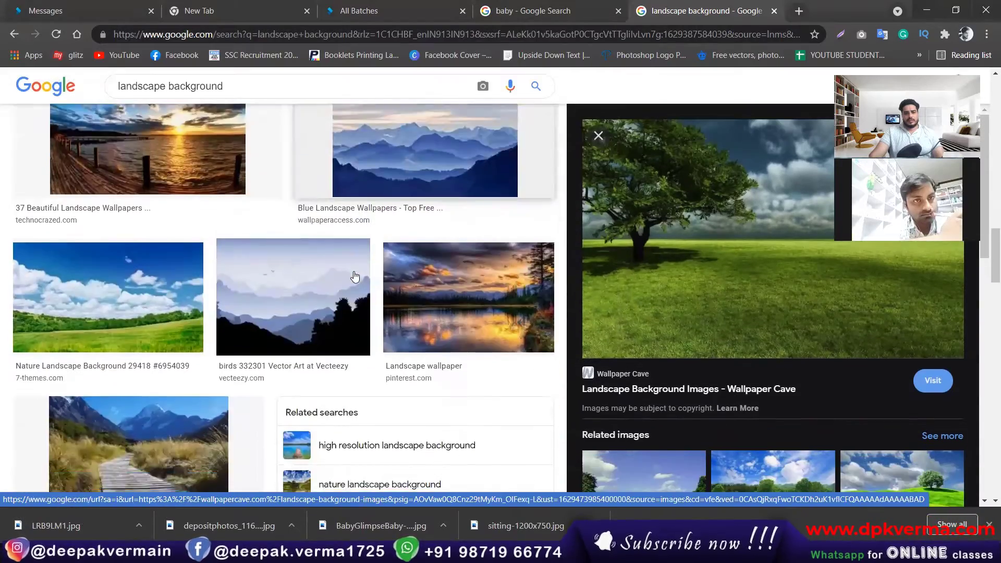
scroll(354, 275, "up", 3)
scroll(355, 276, "down", 13)
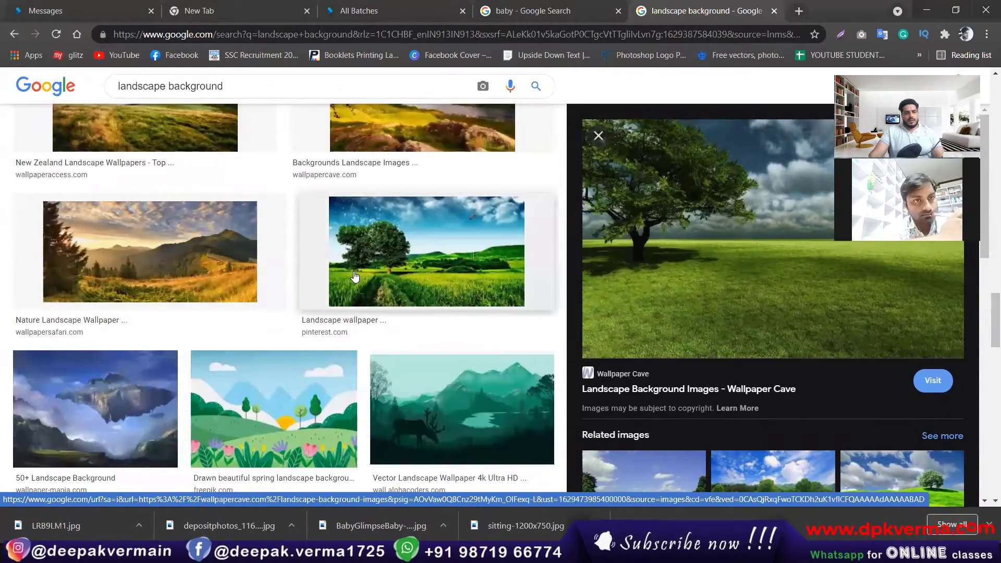
scroll(226, 313, "down", 6)
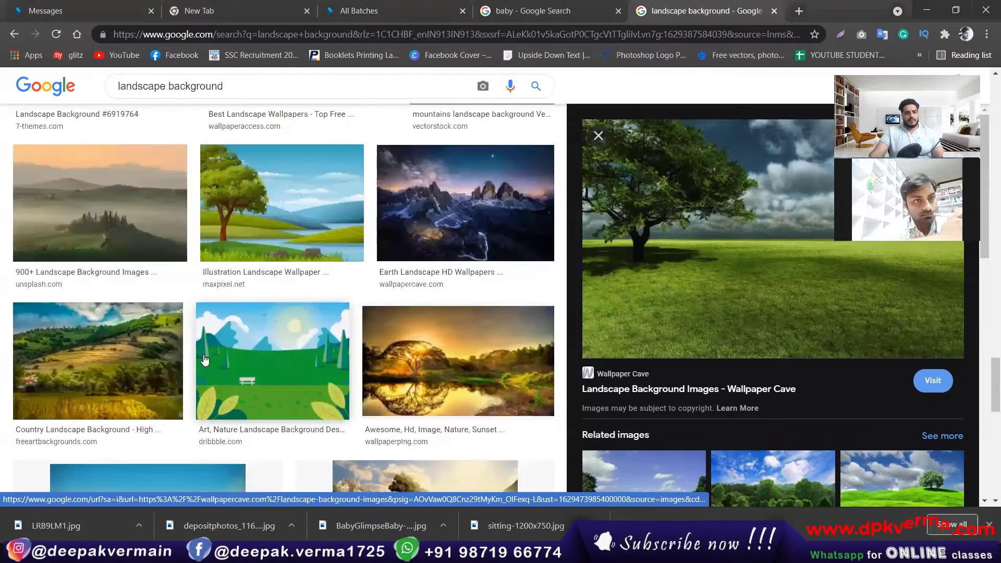
scroll(226, 313, "down", 9)
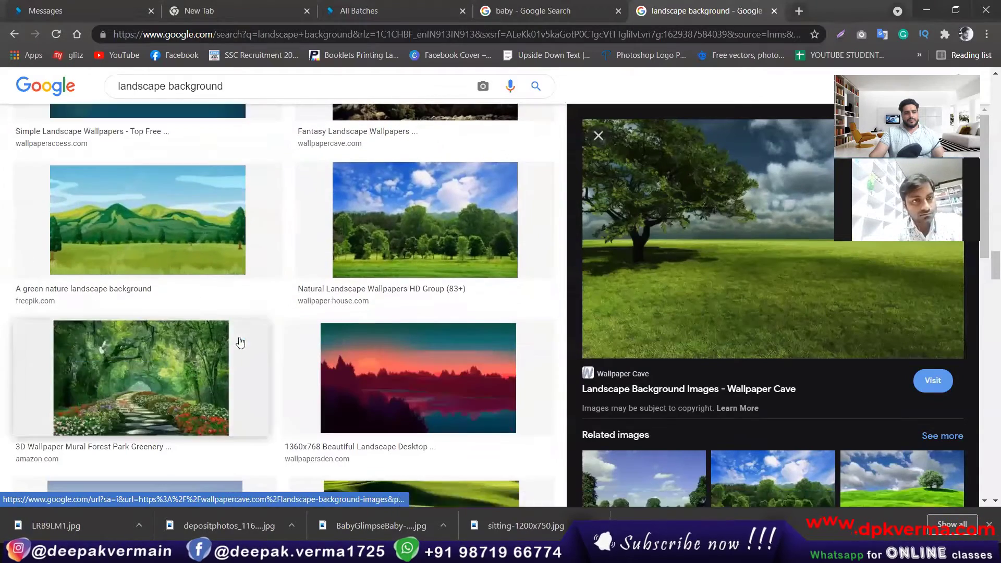
left_click(424, 224)
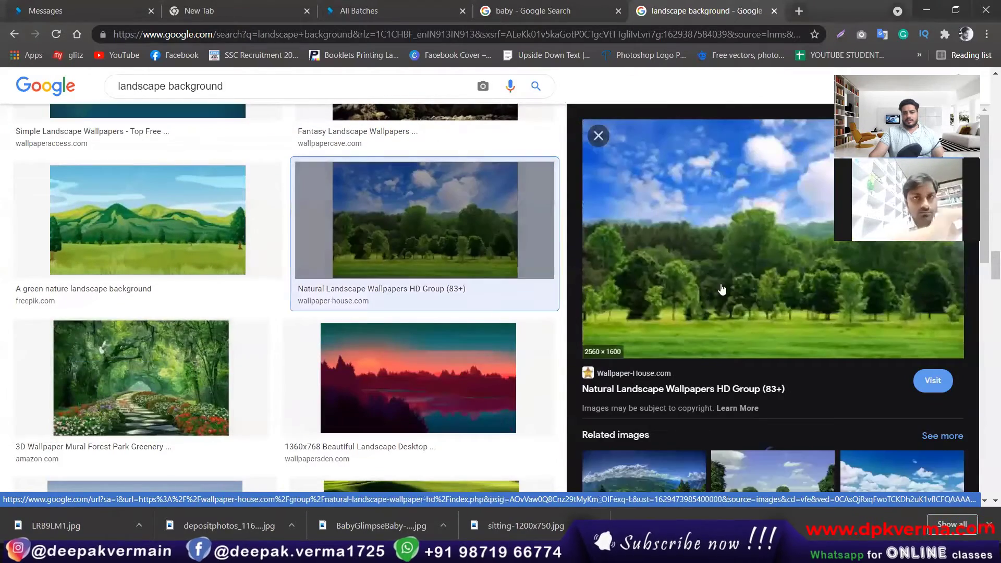
right_click(699, 254)
left_click(755, 384)
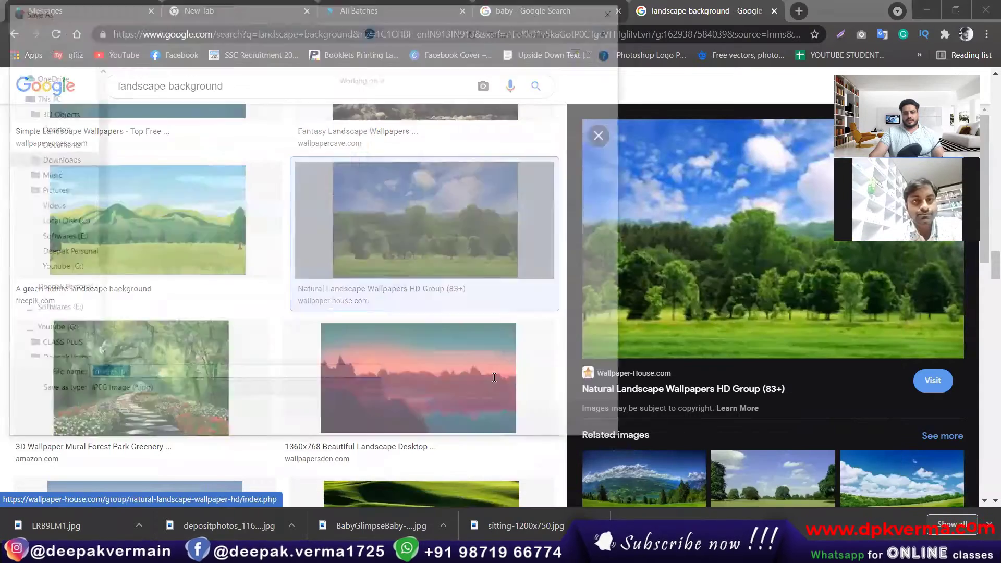
left_click(511, 419)
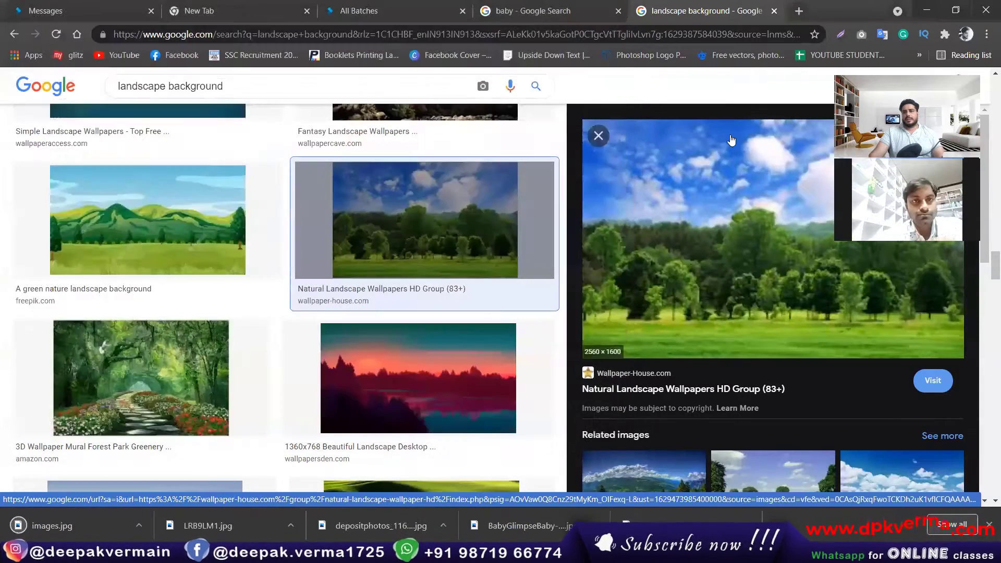
In Photoshop, open all five downloaded images from the Downloads folder.
left_click(923, 9)
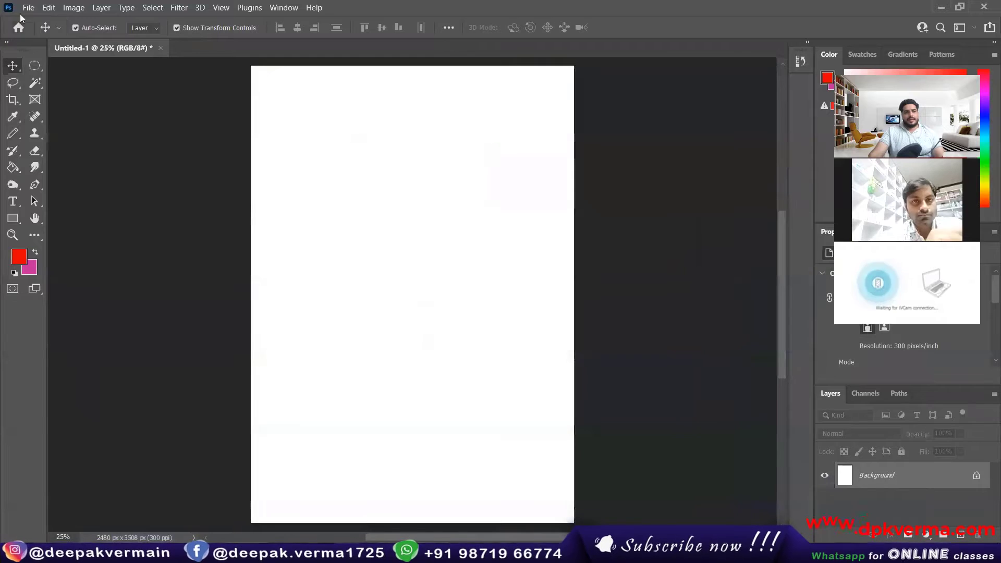
left_click(26, 8)
left_click(42, 33)
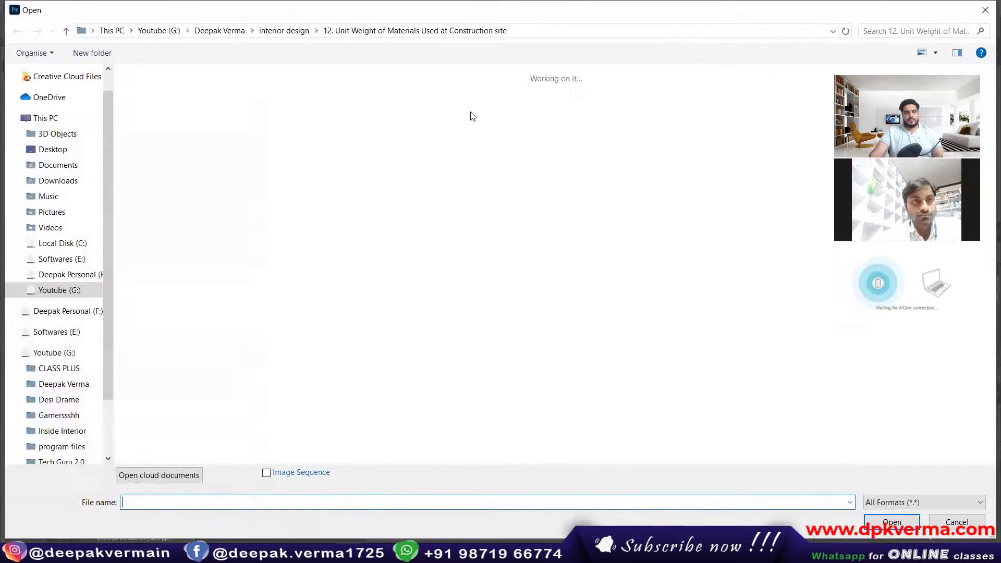
left_click(58, 180)
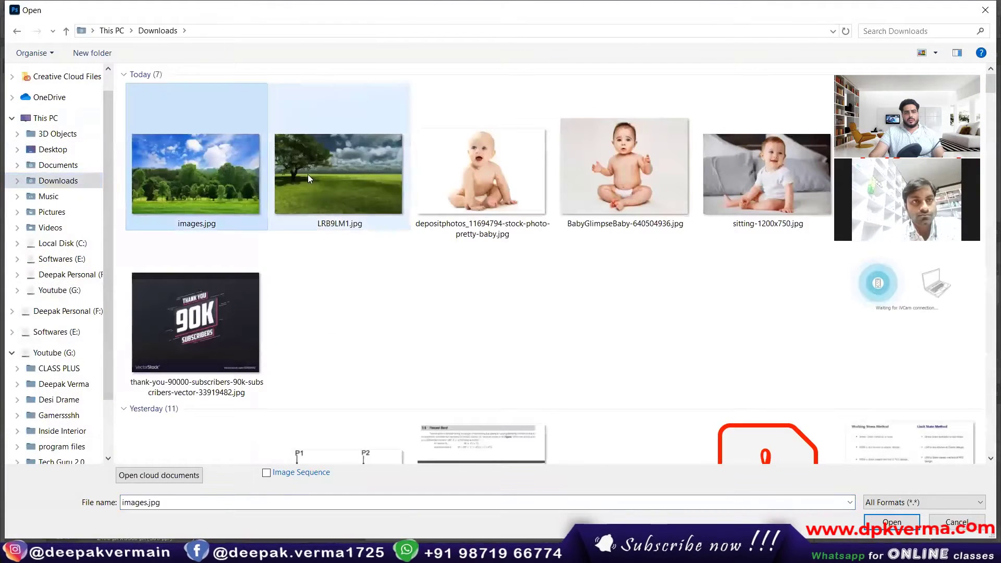
left_click_drag(307, 179, 817, 161)
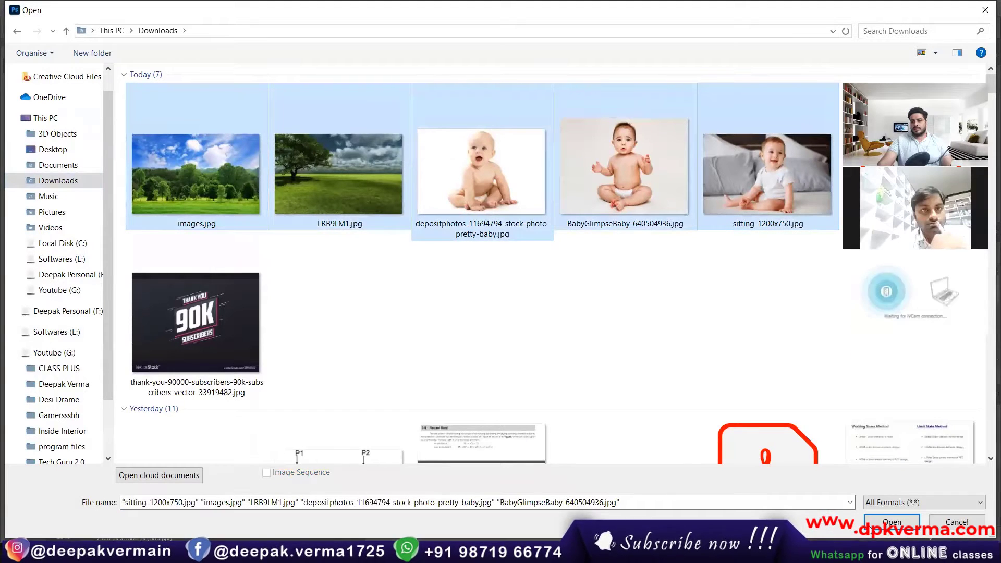
key("Return")
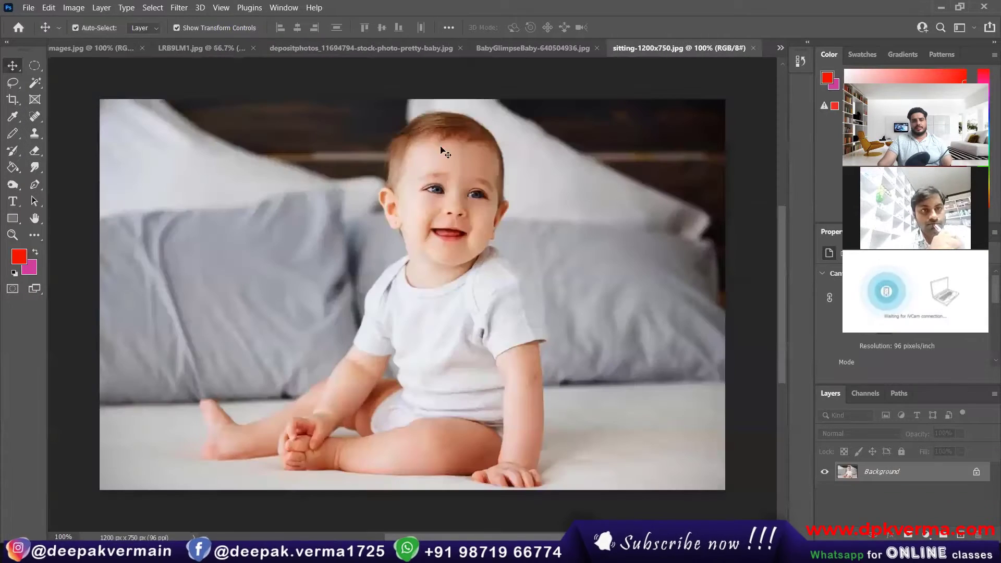
Close images.jpg and Untitled-1 without saving, bringing the depositphotos baby photo to the front.
left_click(510, 53)
left_click(418, 49)
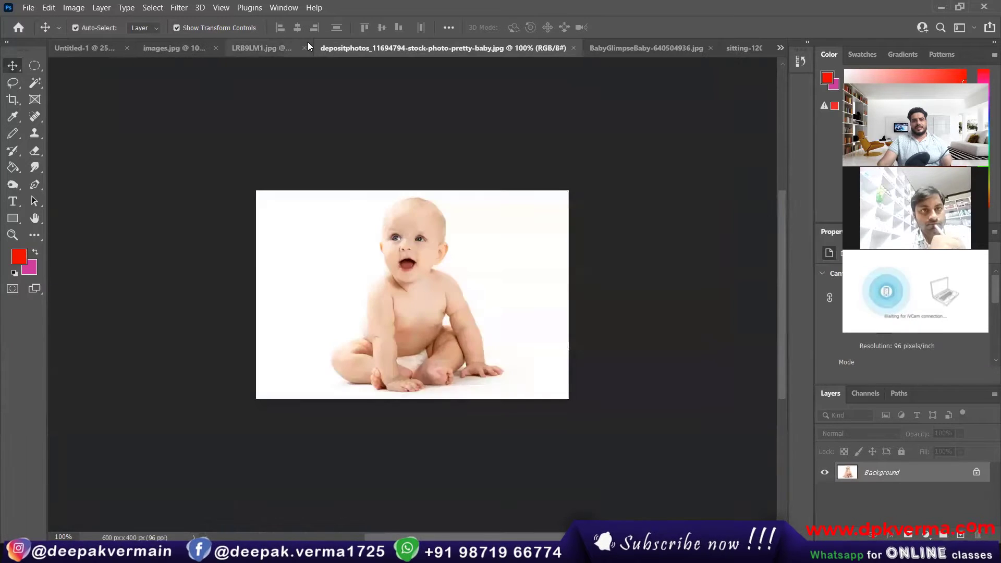
left_click(292, 48)
left_click(192, 50)
left_click(104, 48)
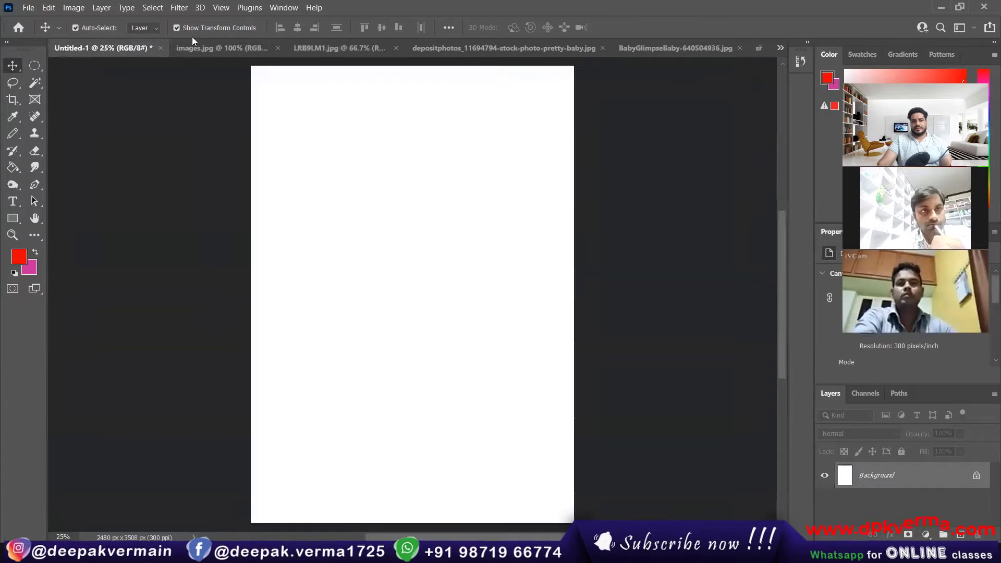
left_click(190, 45)
left_click(278, 48)
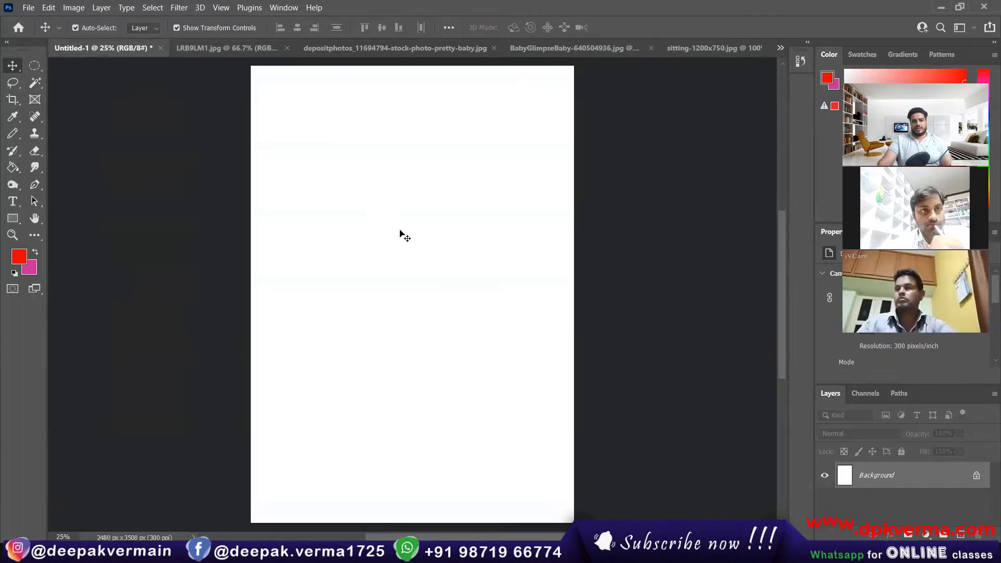
left_click(161, 48)
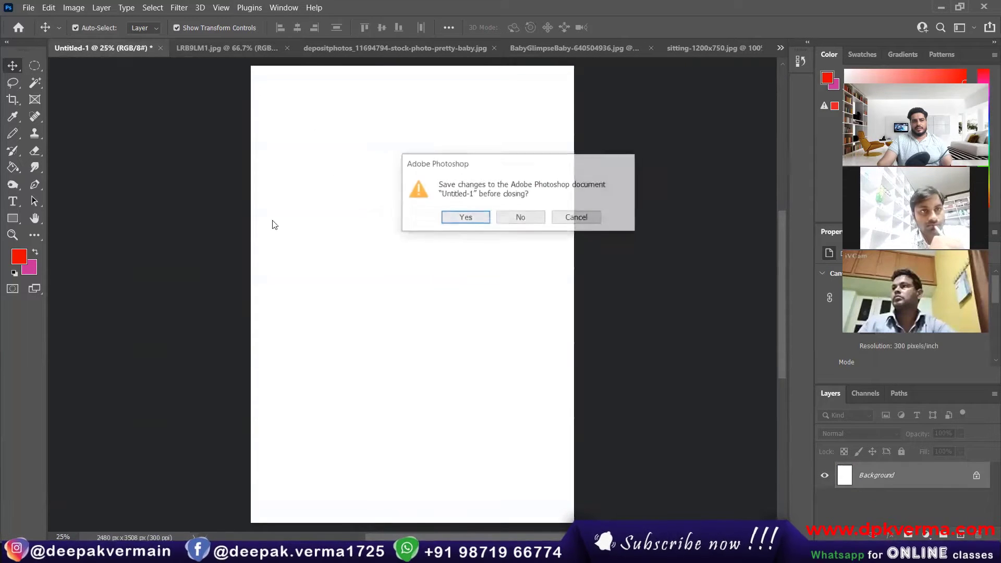
left_click(517, 218)
left_click(365, 53)
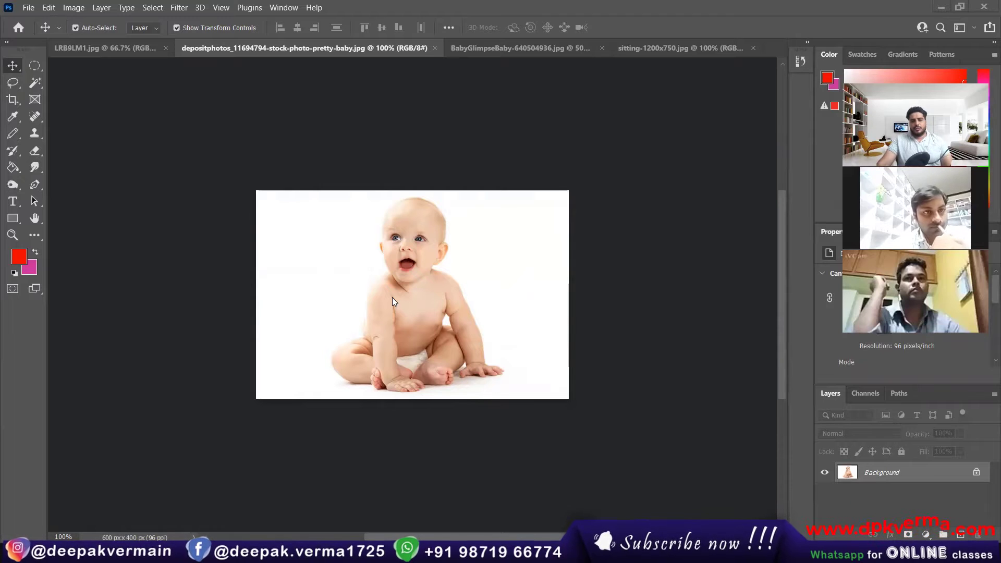
left_click(34, 65)
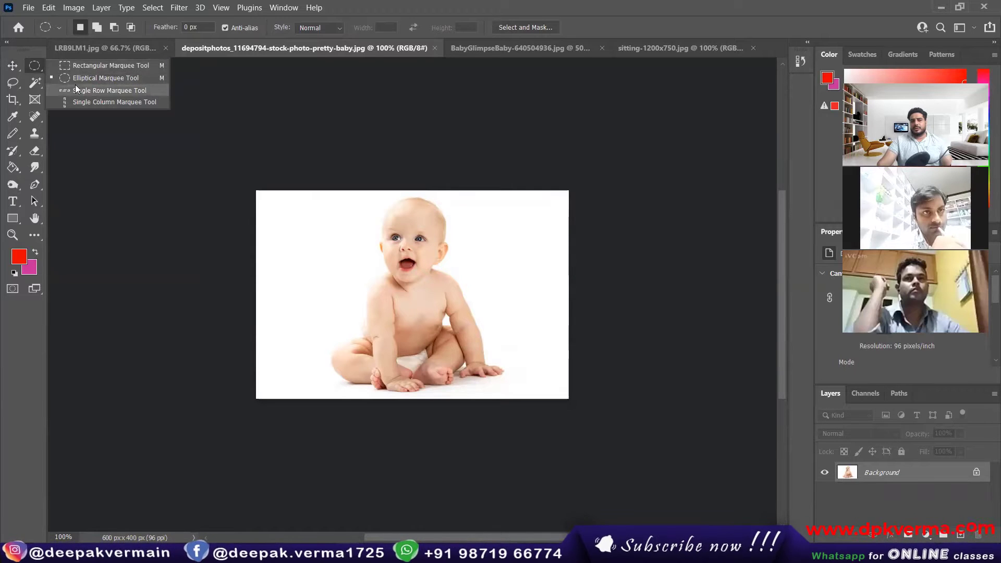
Pick Elliptical Marquee, then the Move tool, and bring the LRB9LM1.jpg landscape forward.
left_click(135, 81)
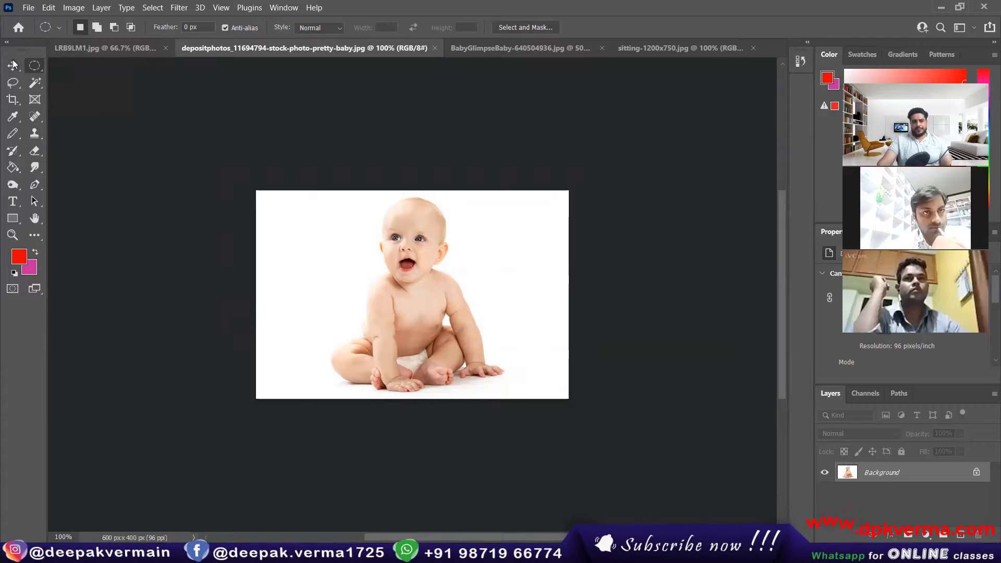
left_click(12, 68)
scroll(423, 348, "up", 5)
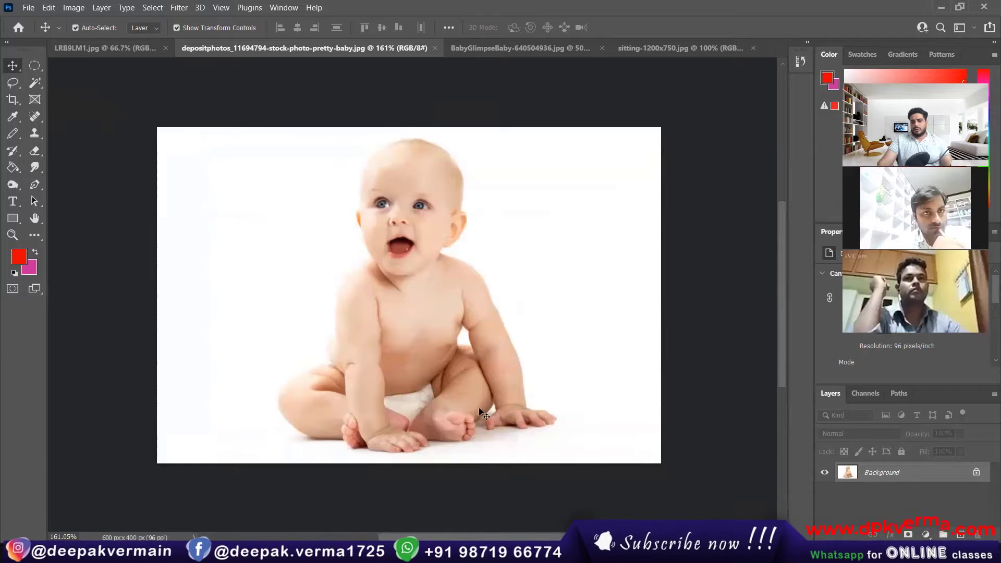
left_click(135, 48)
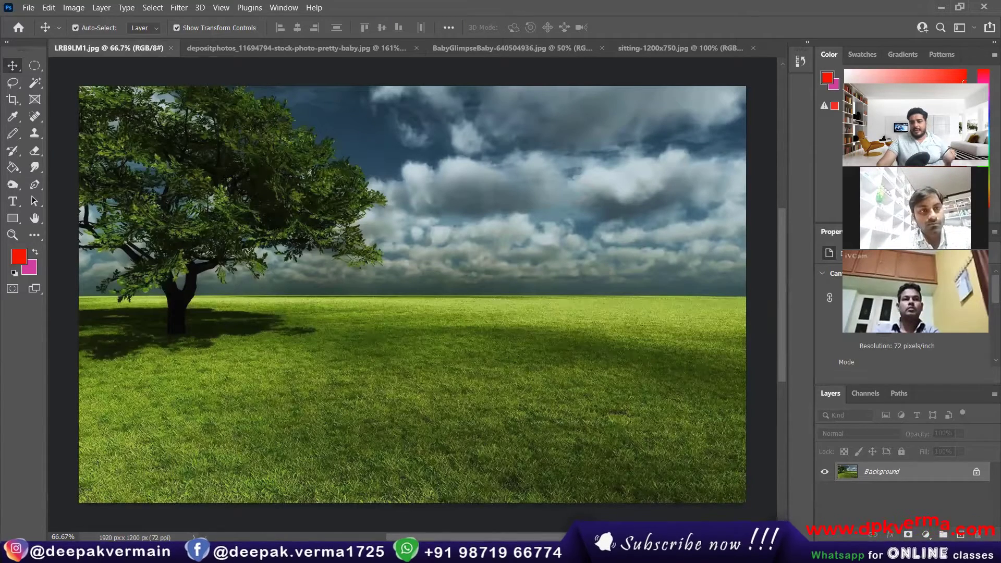
left_click(888, 549)
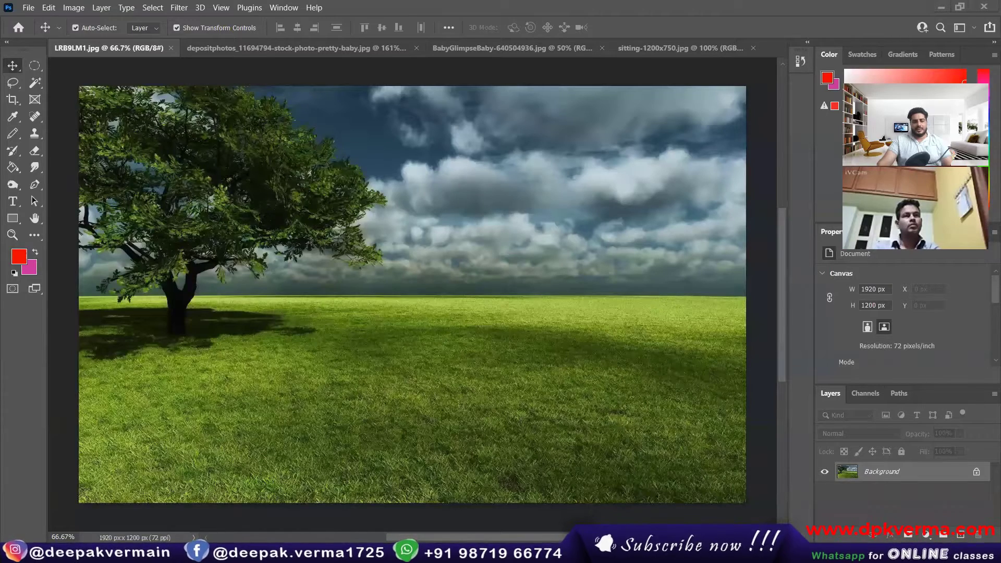
Search Google Images for 'bed png' and preview the black bed and brown Bed PNG images.
mouse_move(205, 552)
left_click(162, 503)
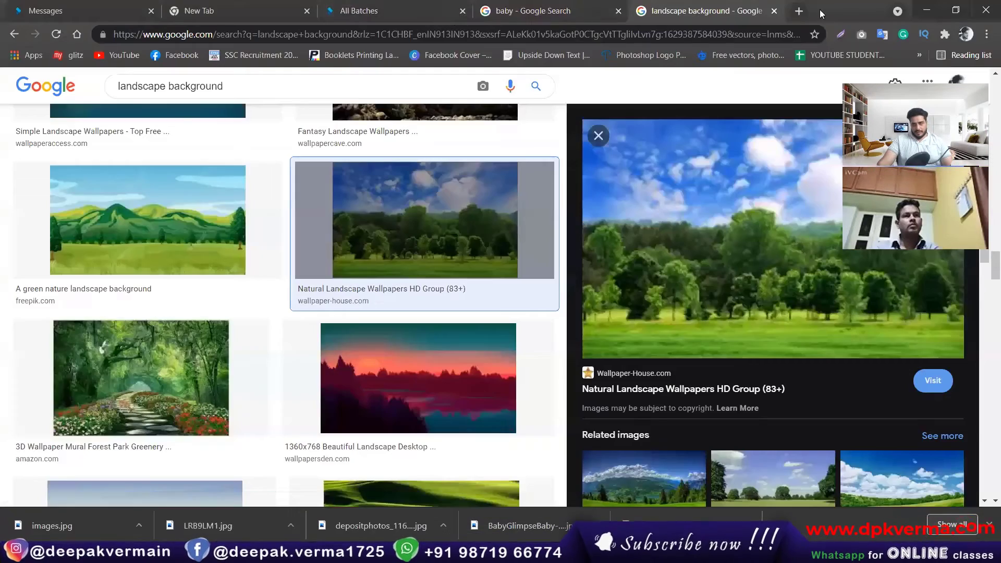
left_click(799, 11)
left_click(434, 274)
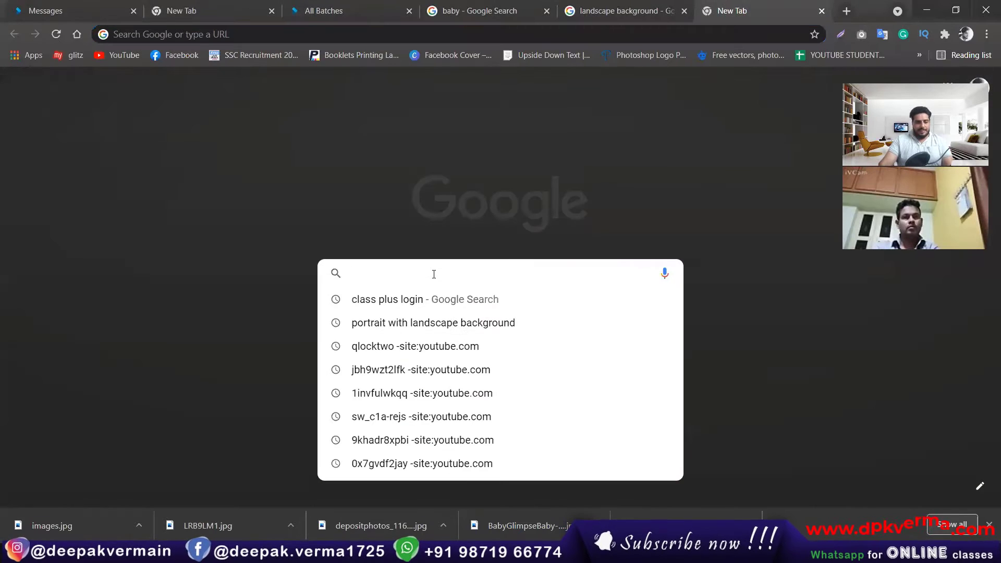
type("bed ")
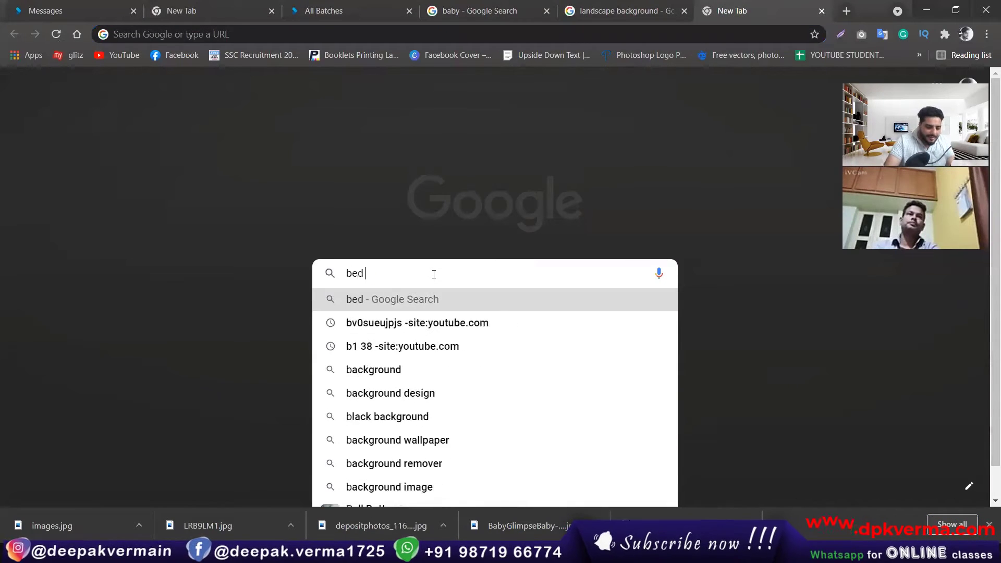
type("png")
key("Return")
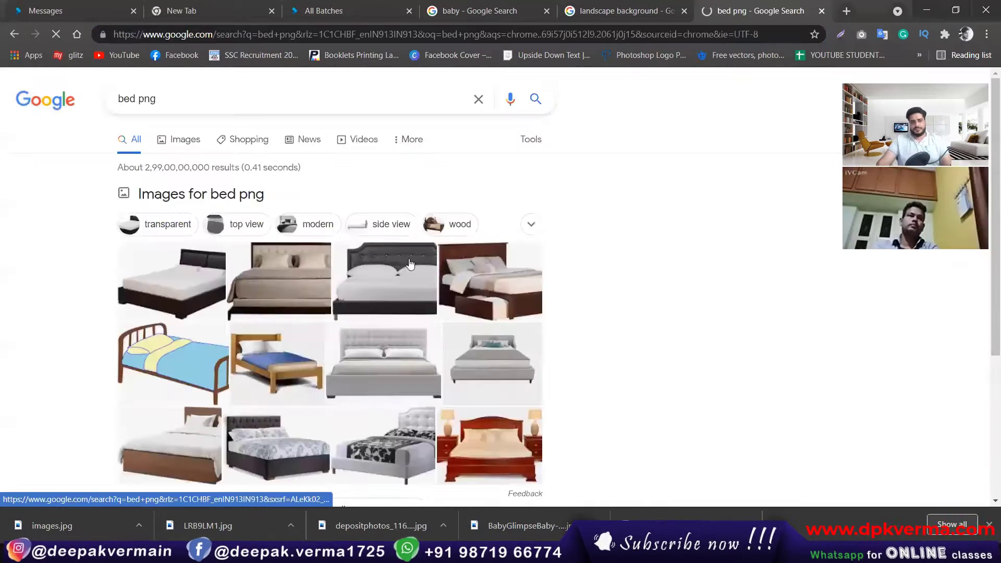
left_click(179, 140)
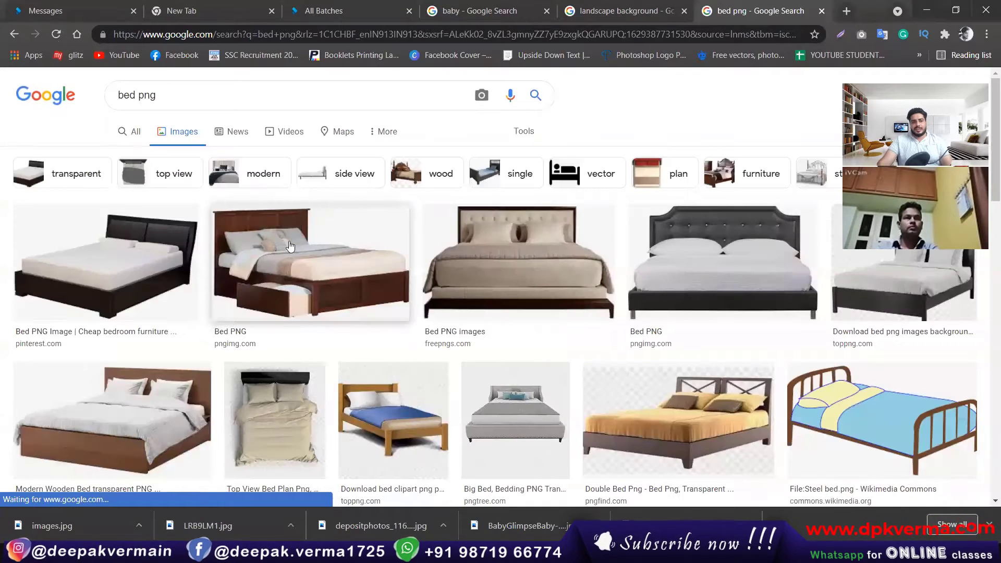
left_click(85, 282)
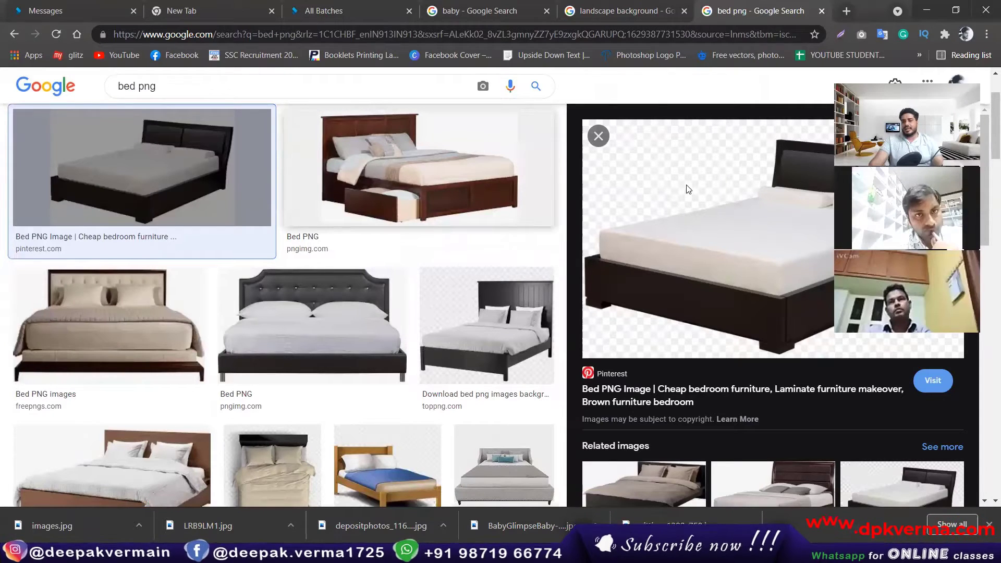
left_click(418, 185)
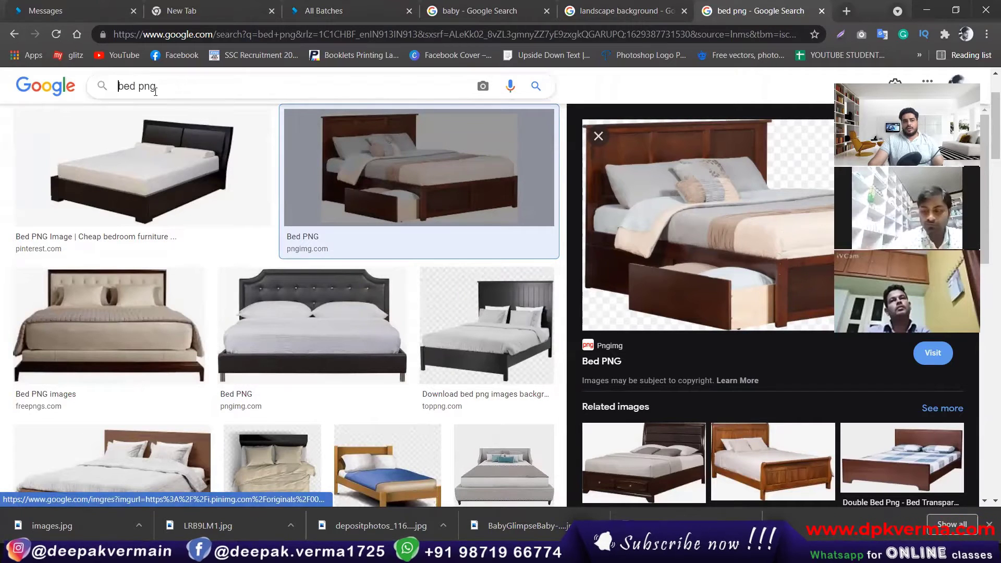
Search images for 'bed', preview the Godrej and DeckUp king size beds, then return to Photoshop.
key("Return")
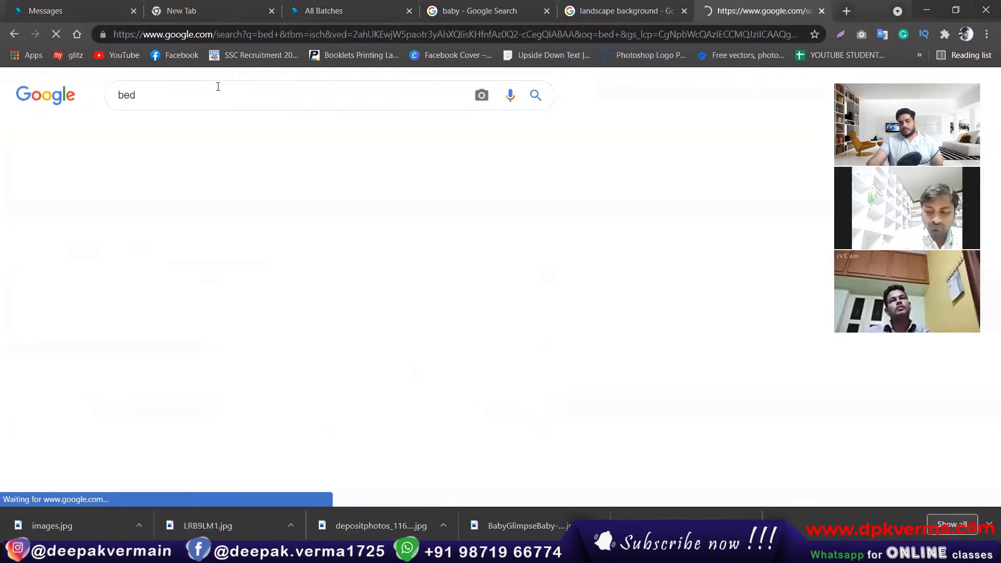
scroll(193, 296, "down", 5)
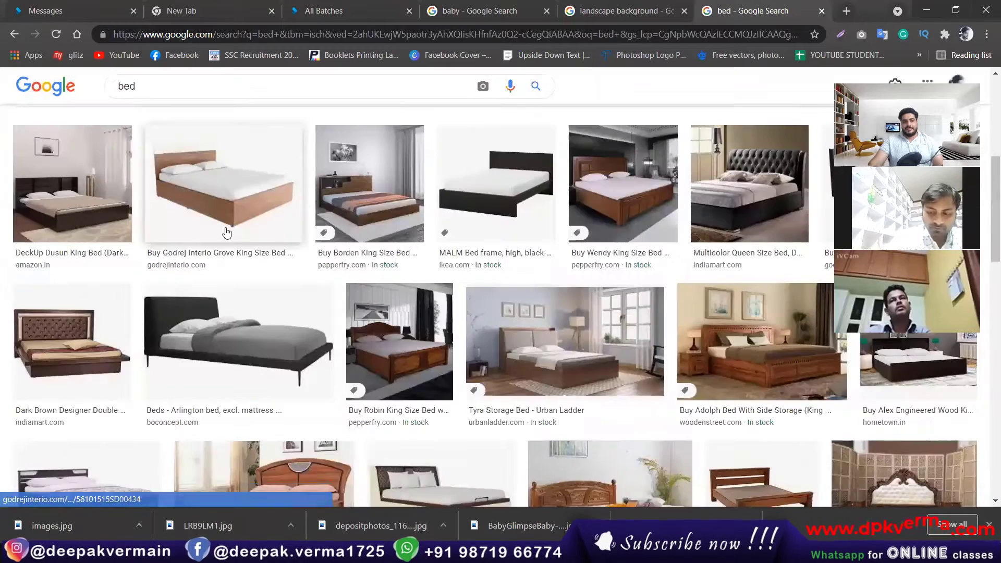
left_click(226, 232)
left_click(74, 206)
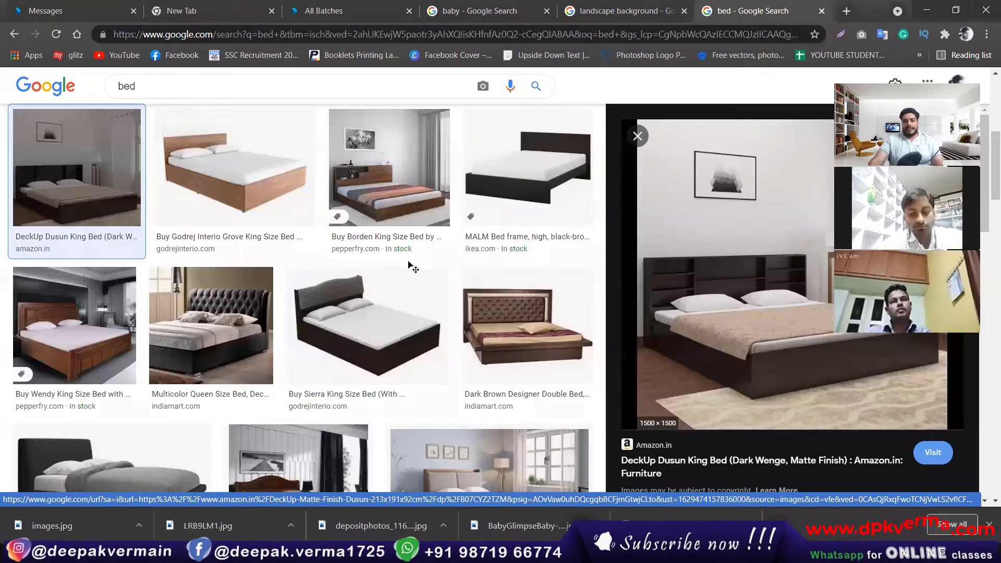
left_click(932, 6)
left_click(354, 48)
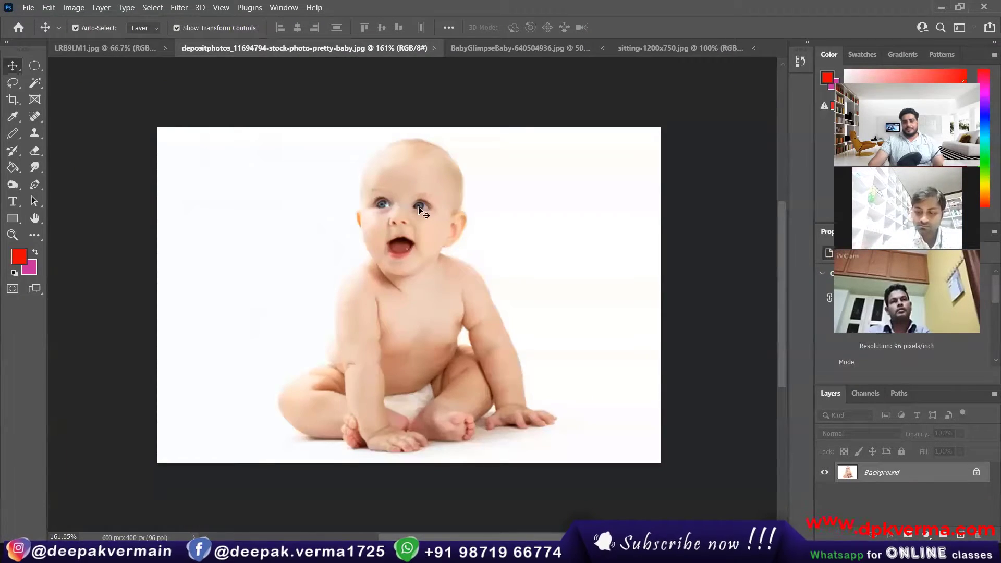
Draw a rectangular marquee selection around the sitting baby in the baby photo.
left_click(109, 48)
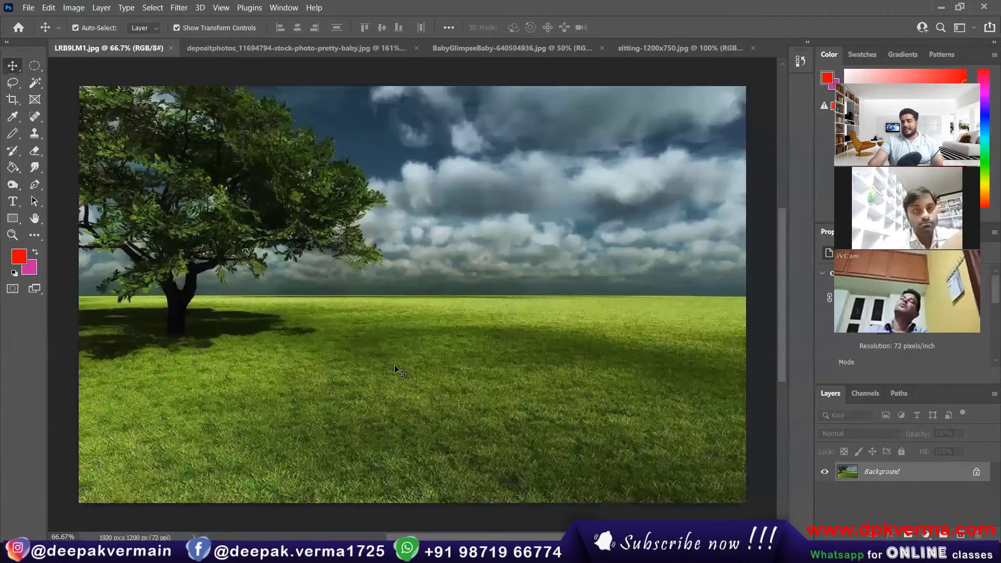
left_click(319, 49)
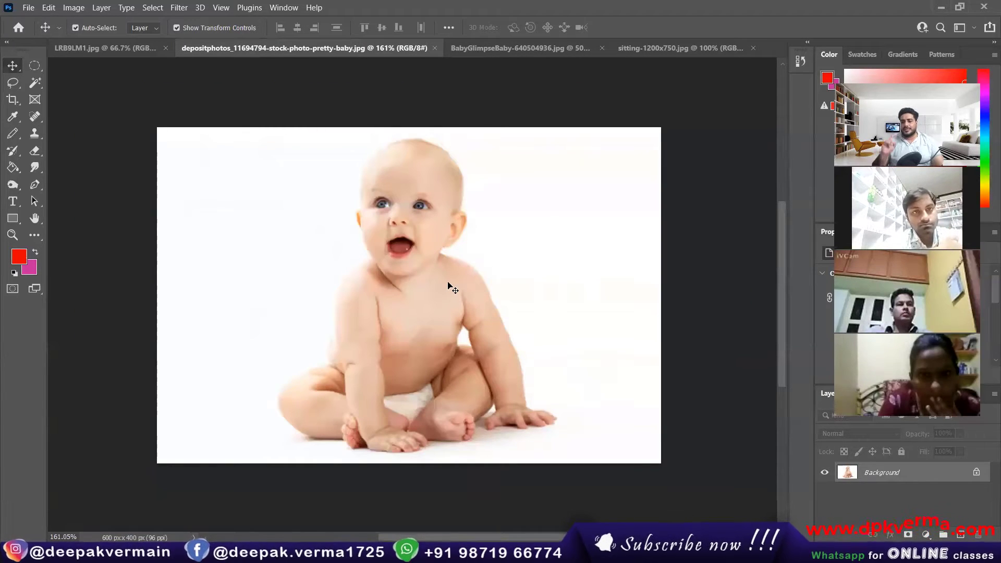
left_click(31, 68)
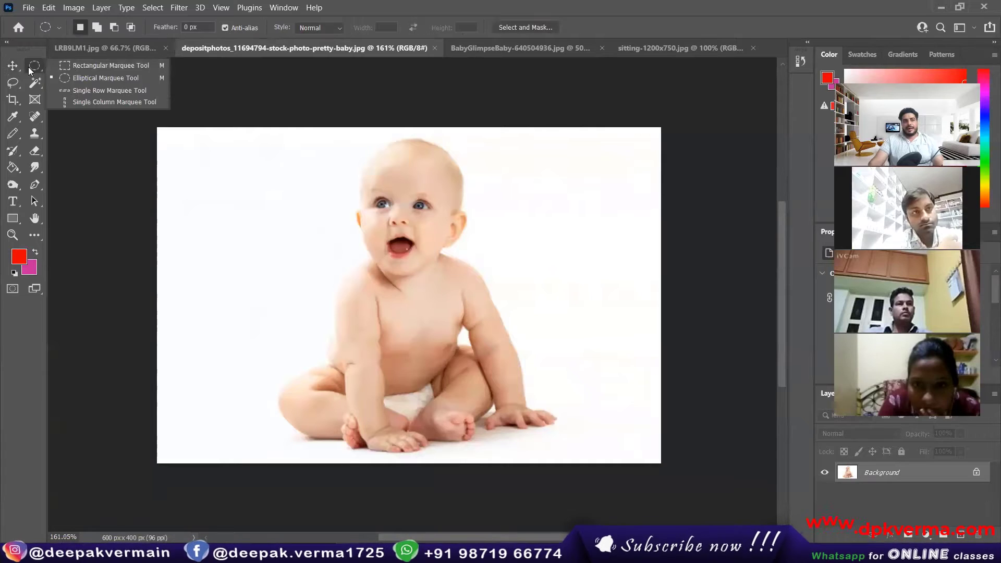
left_click(73, 65)
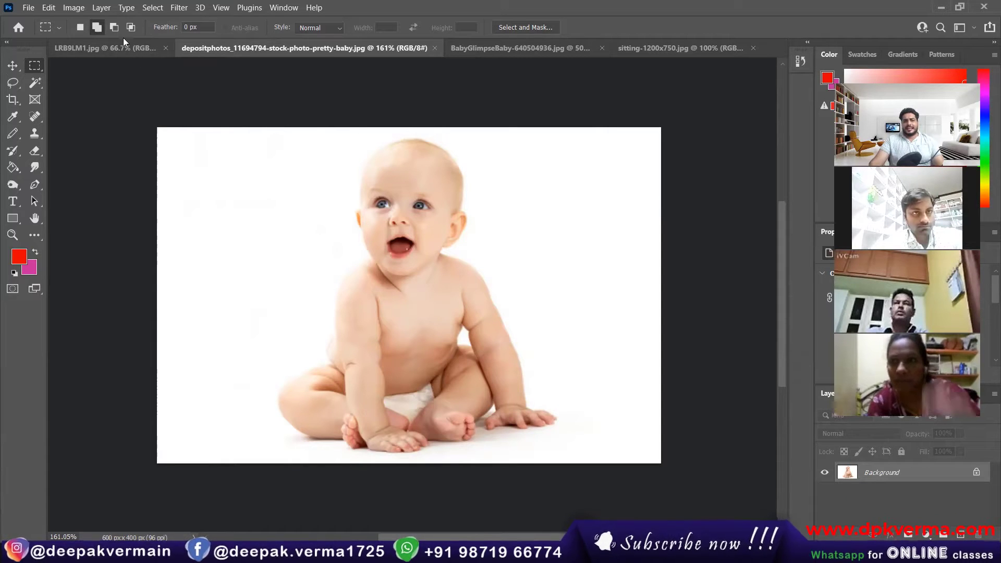
left_click_drag(248, 135, 569, 462)
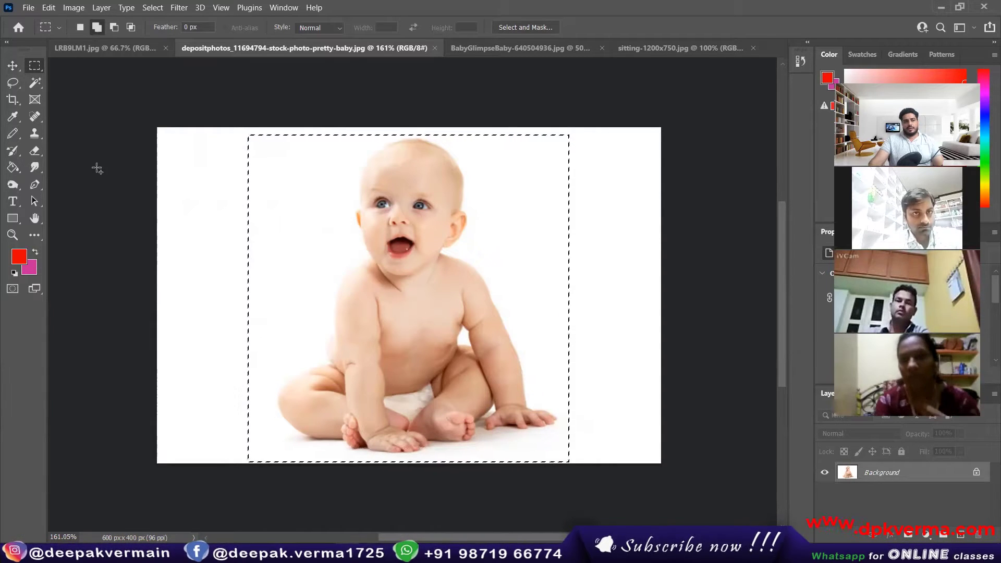
Move the selected baby block up and left, exposing the pink background colour.
left_click(13, 66)
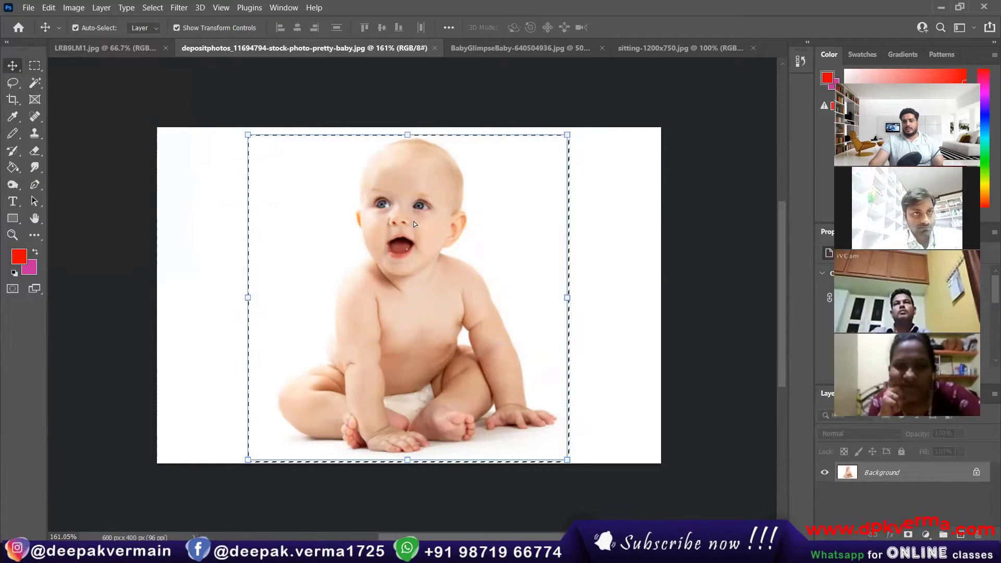
left_click_drag(414, 221, 334, 198)
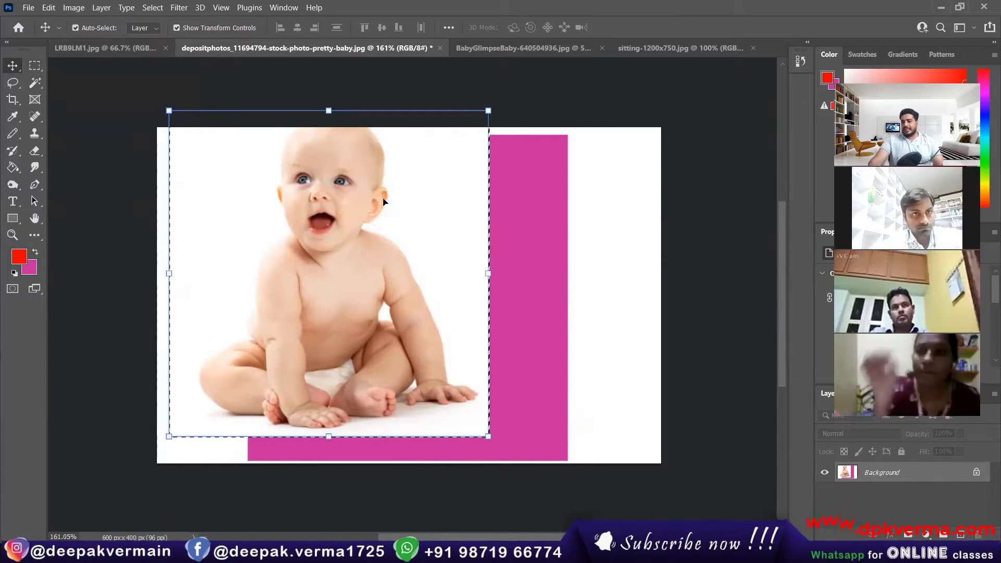
key("ctrl+z")
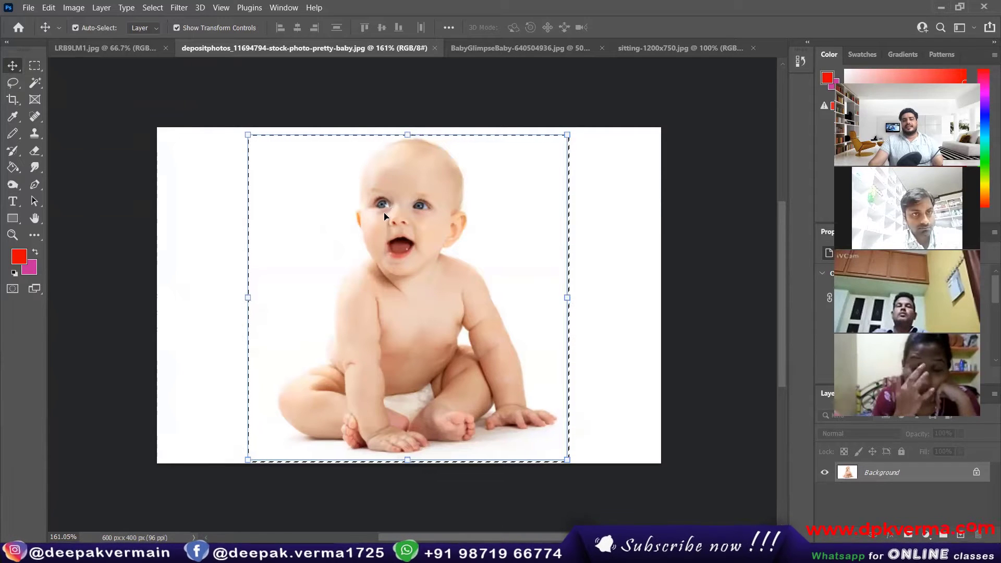
left_click_drag(391, 218, 141, 66)
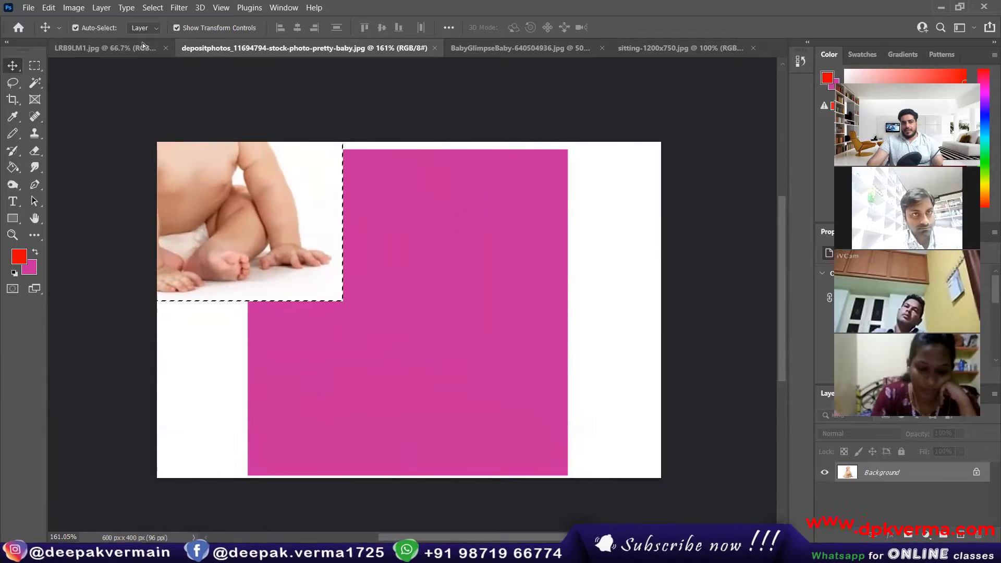
Drag the rectangular baby into the LRB9LM1 landscape as Layer 1, nudged to the bottom-left.
left_click(94, 52)
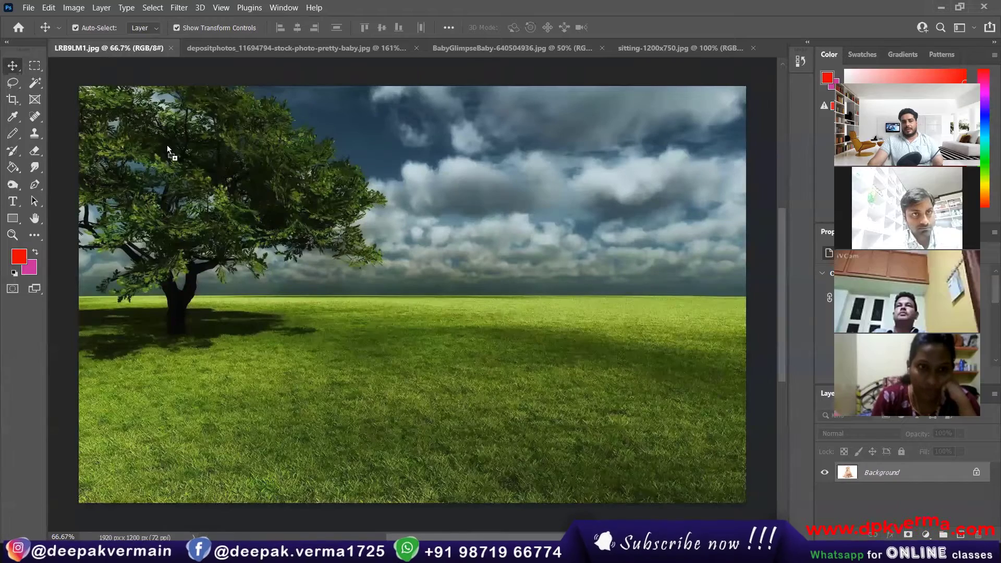
left_click_drag(336, 355, 169, 392)
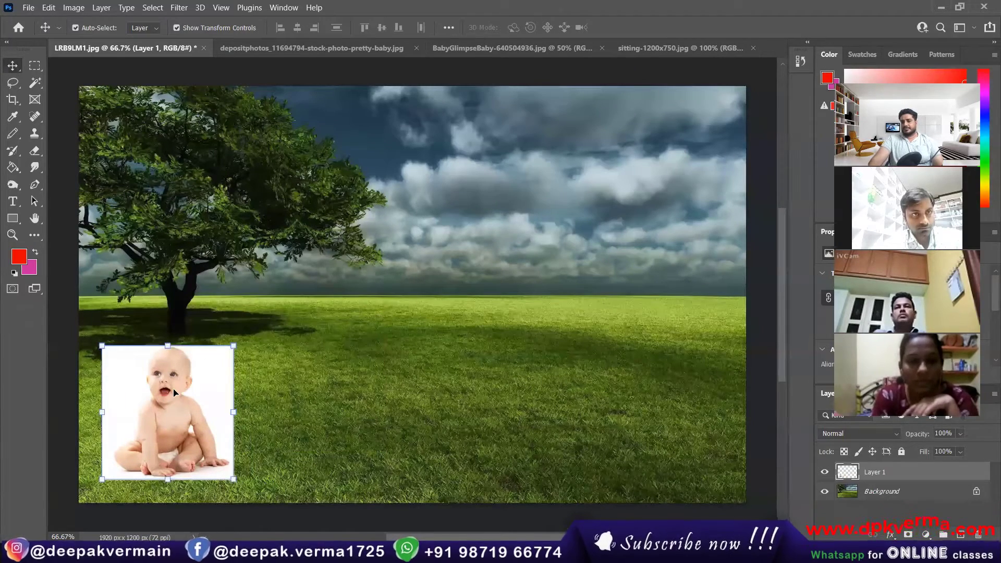
left_click(360, 317)
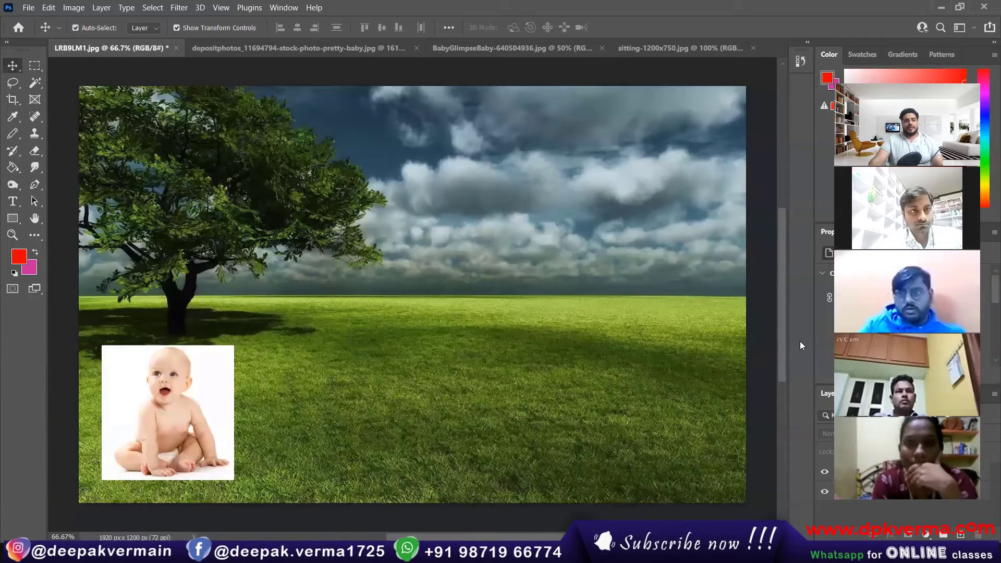
left_click_drag(176, 415, 175, 430)
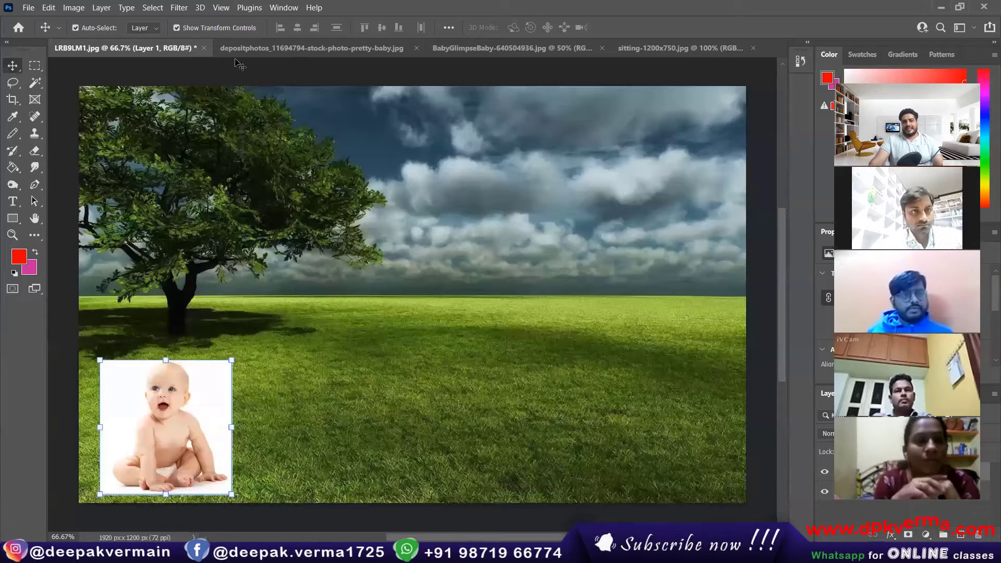
left_click(271, 46)
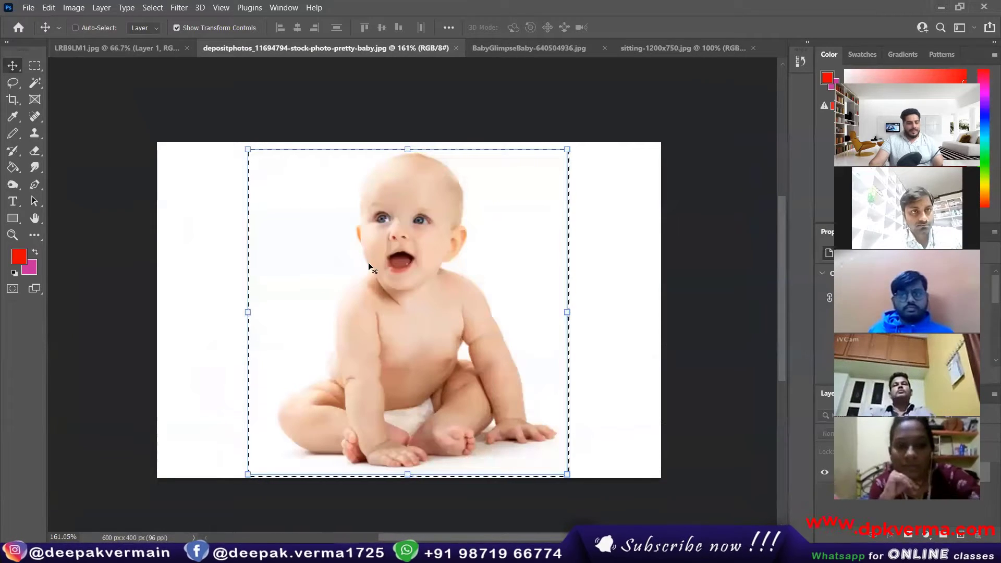
Select the baby with a 28.3 px feathered rectangle and drag it beside the first cutout as Layer 2.
key("ctrl+d")
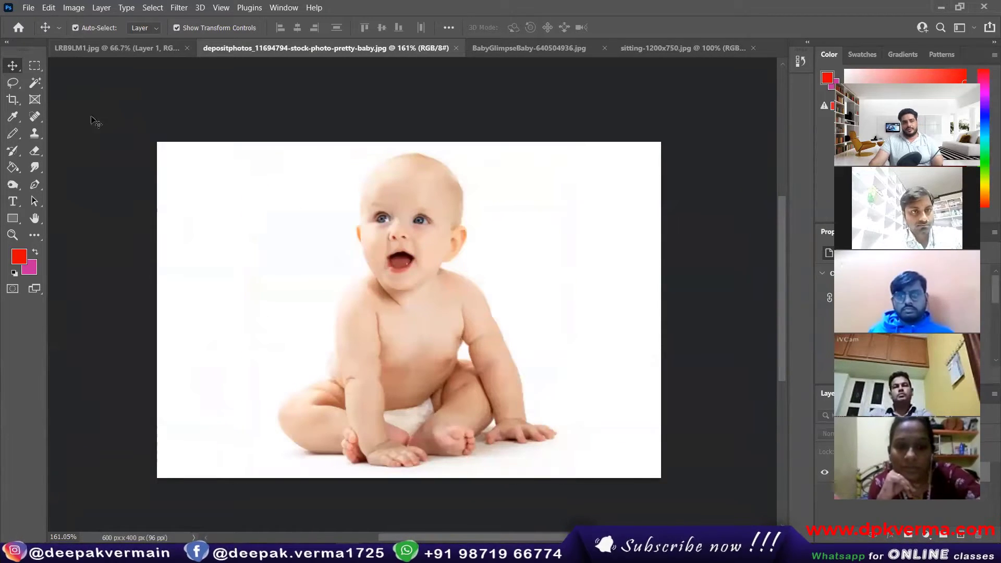
left_click(36, 67)
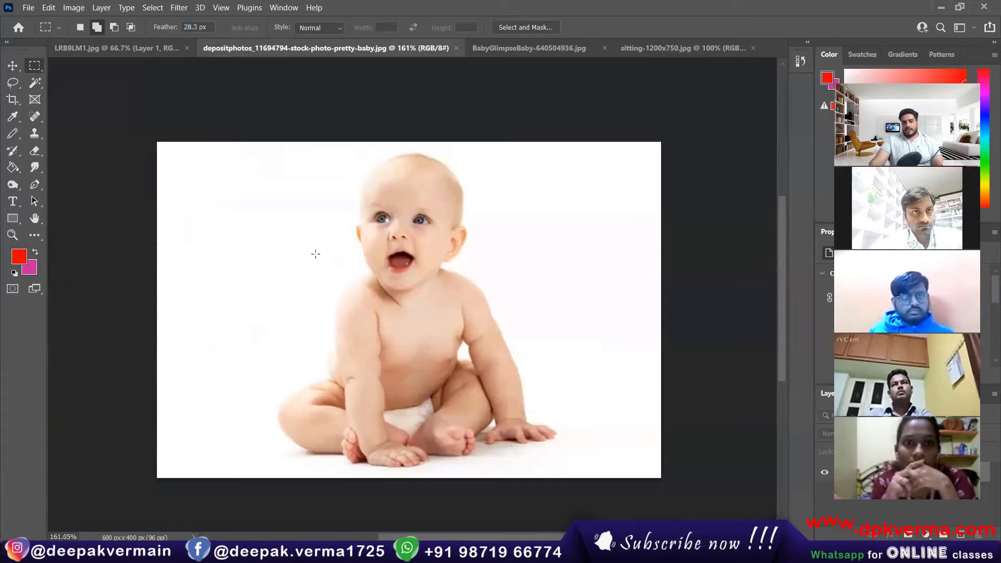
left_click_drag(232, 153, 563, 475)
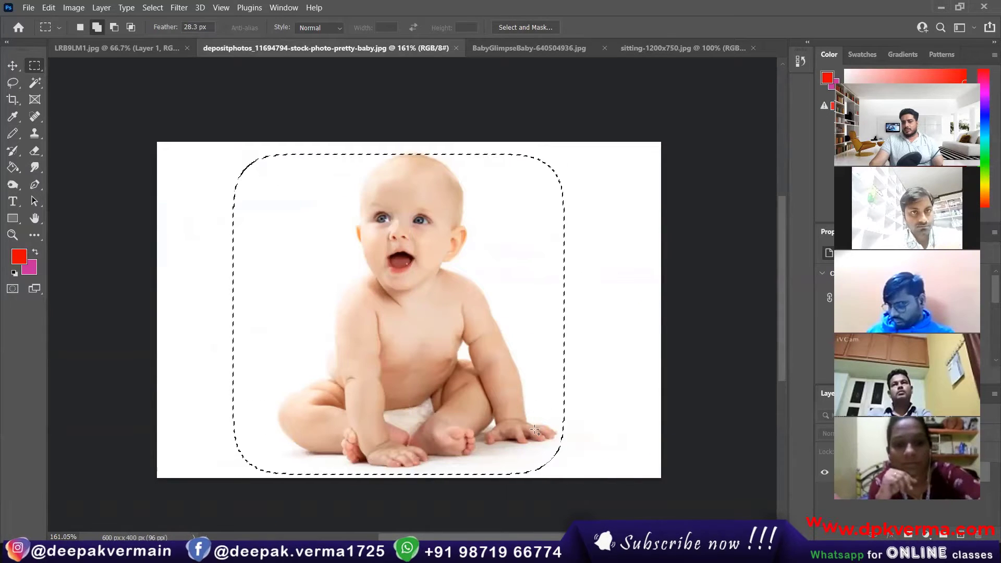
left_click(12, 66)
left_click_drag(411, 280, 339, 399)
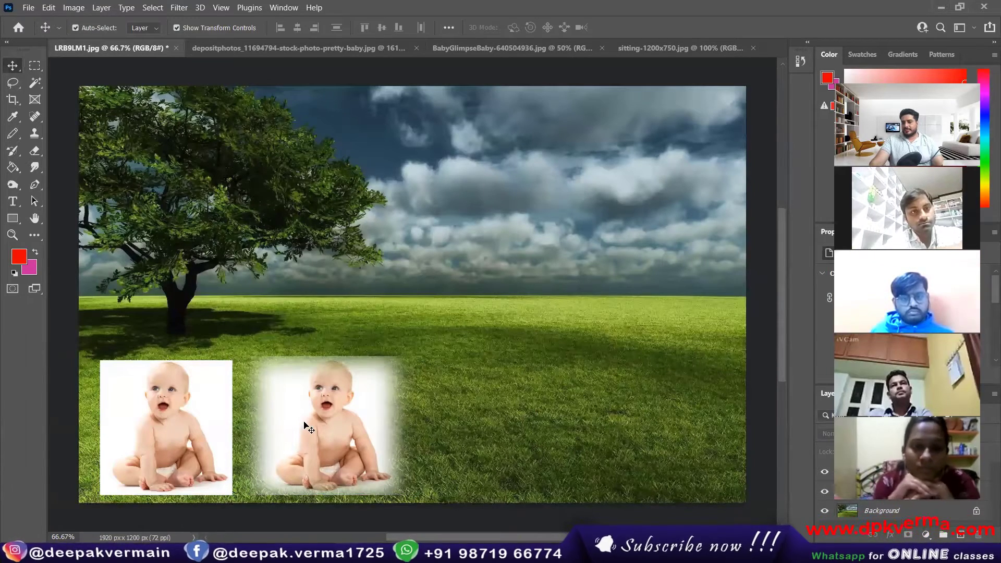
left_click(304, 48)
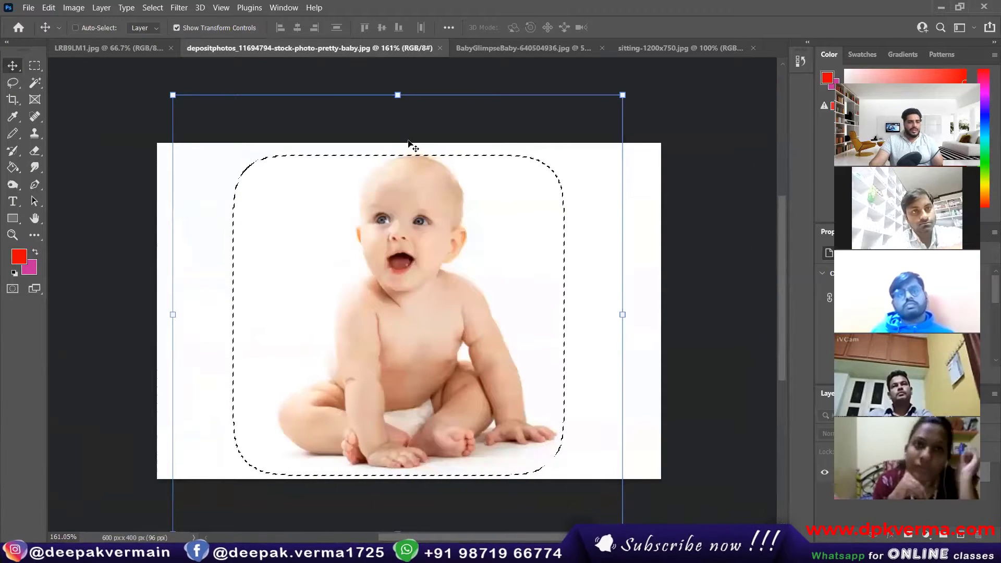
Select the baby with a hard-edged Elliptical Marquee and place the circular copy beside the others.
key("ctrl+d")
left_click(35, 65)
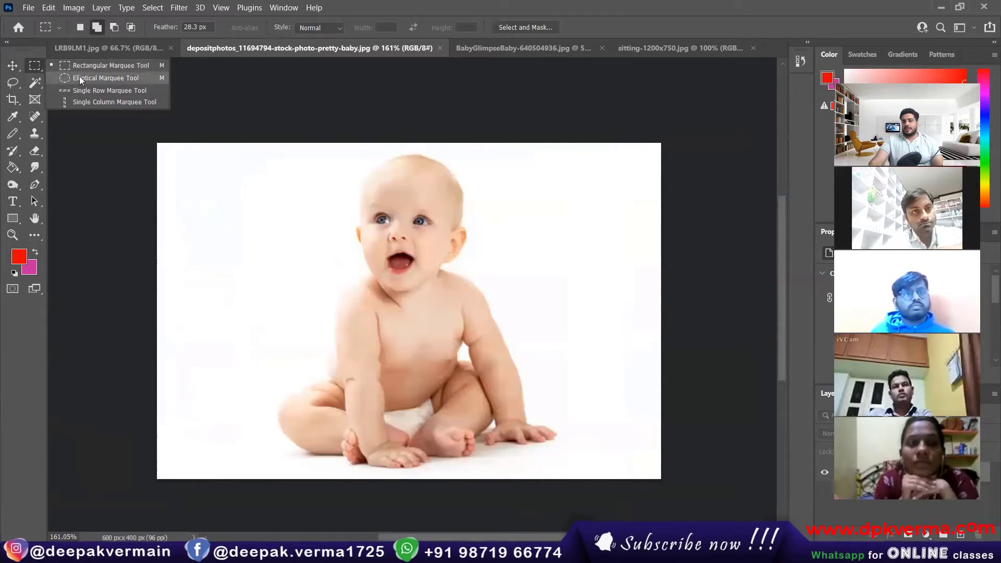
left_click(80, 78)
left_click_drag(230, 150, 603, 494)
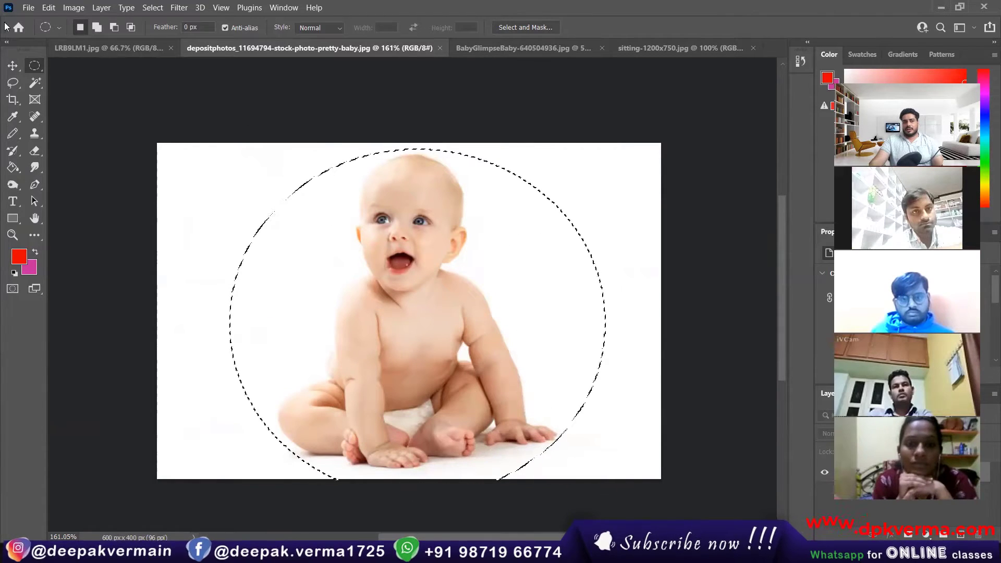
key("v")
left_click_drag(323, 199, 146, 48)
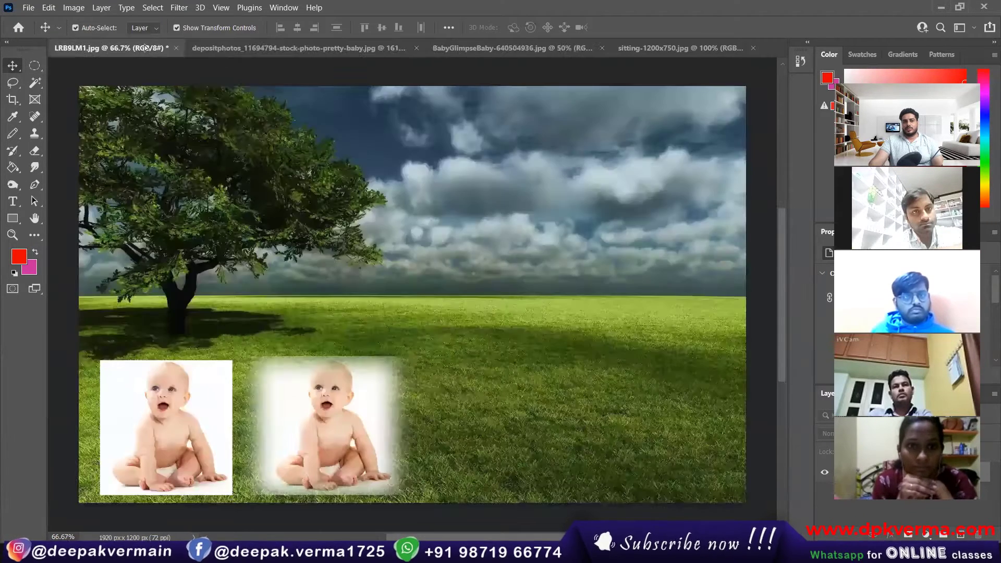
left_click_drag(488, 301, 503, 407)
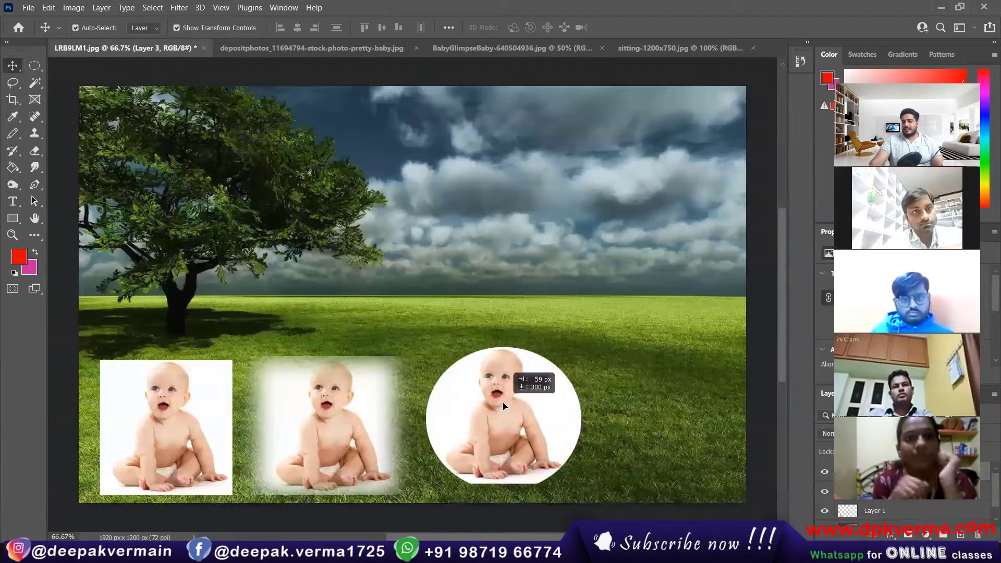
left_click(312, 48)
Select the baby with a 23.6 px feathered oval and place it at the row's right end.
left_click(35, 66)
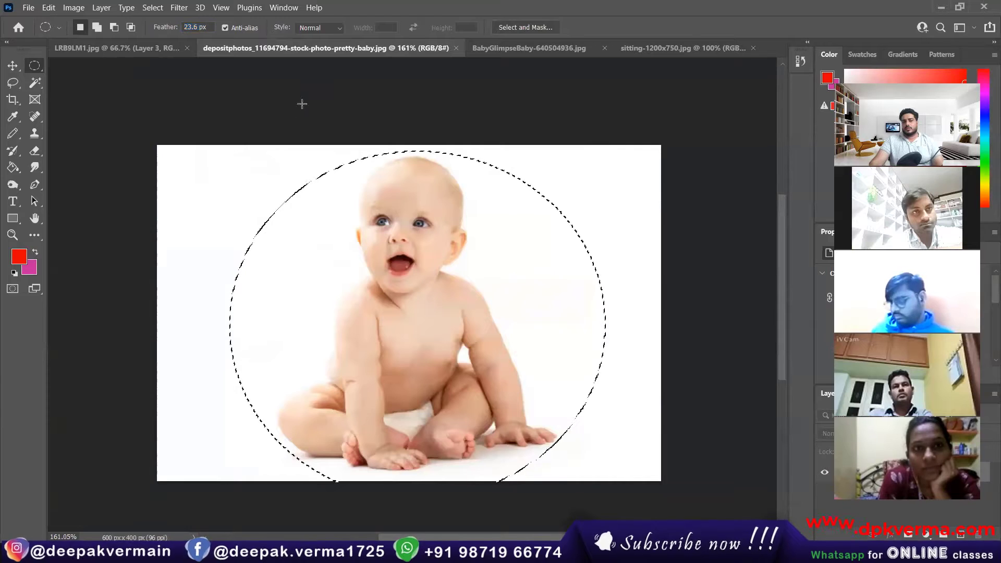
left_click(219, 141)
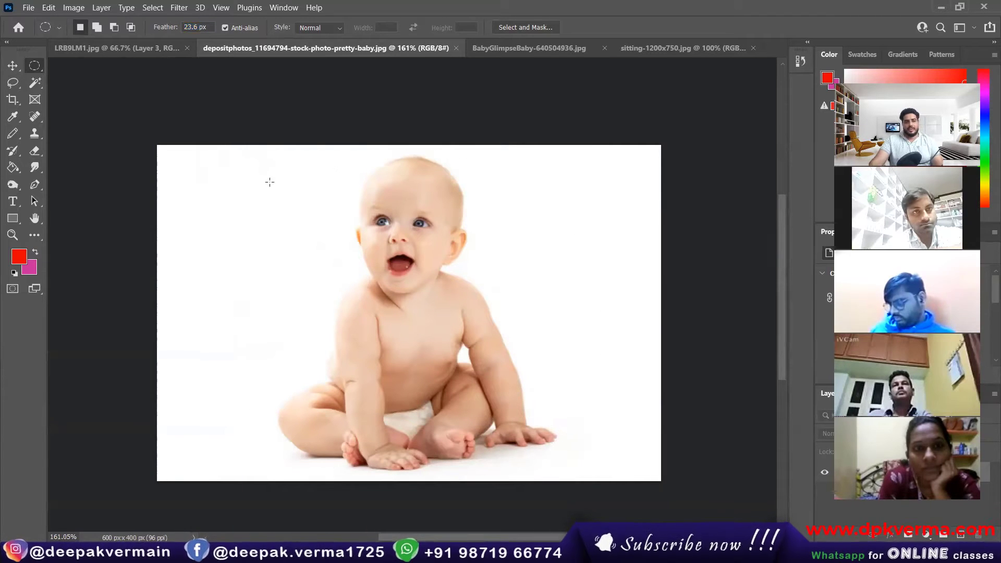
left_click_drag(214, 151, 600, 486)
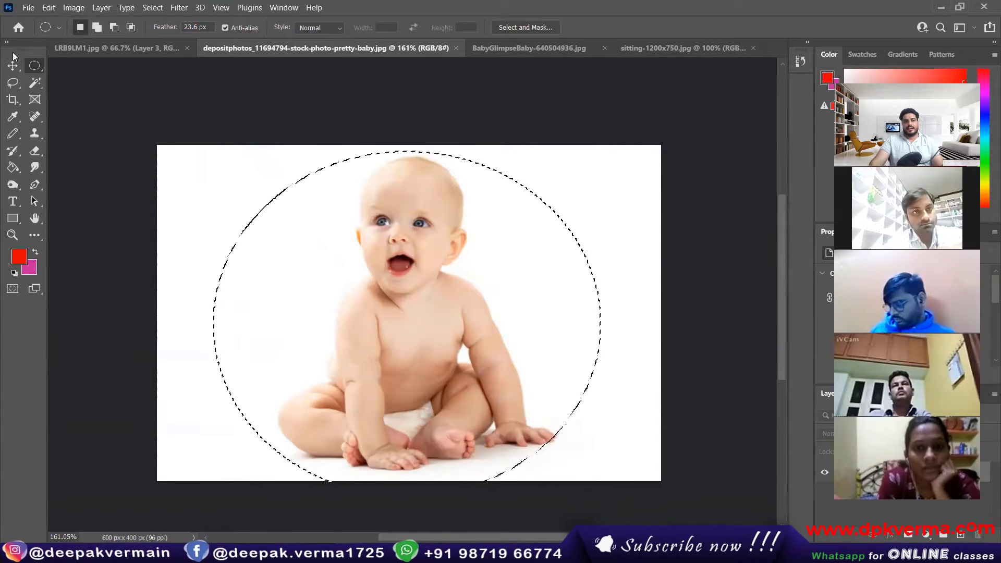
left_click(12, 65)
left_click_drag(364, 271, 385, 203)
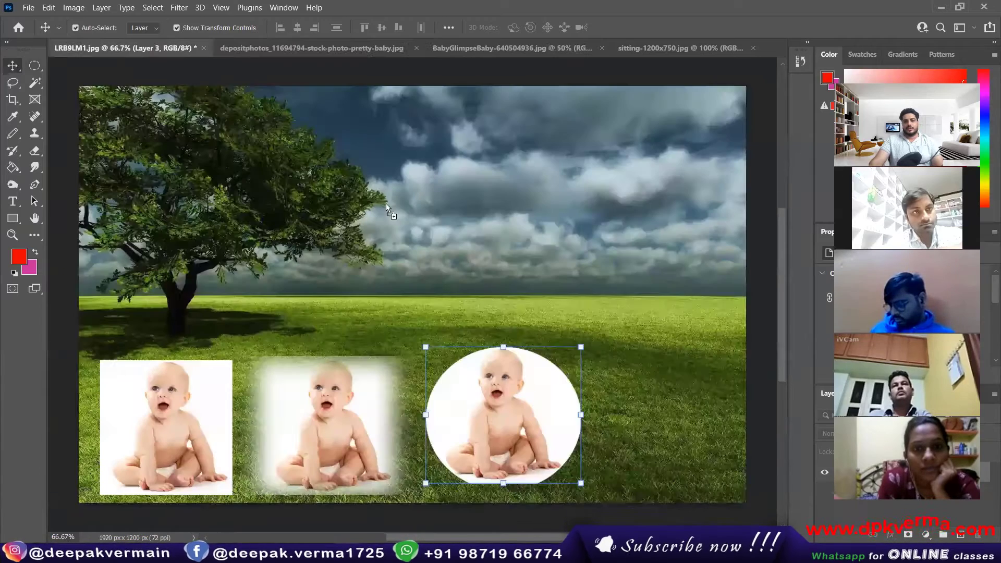
left_click_drag(682, 437, 653, 390)
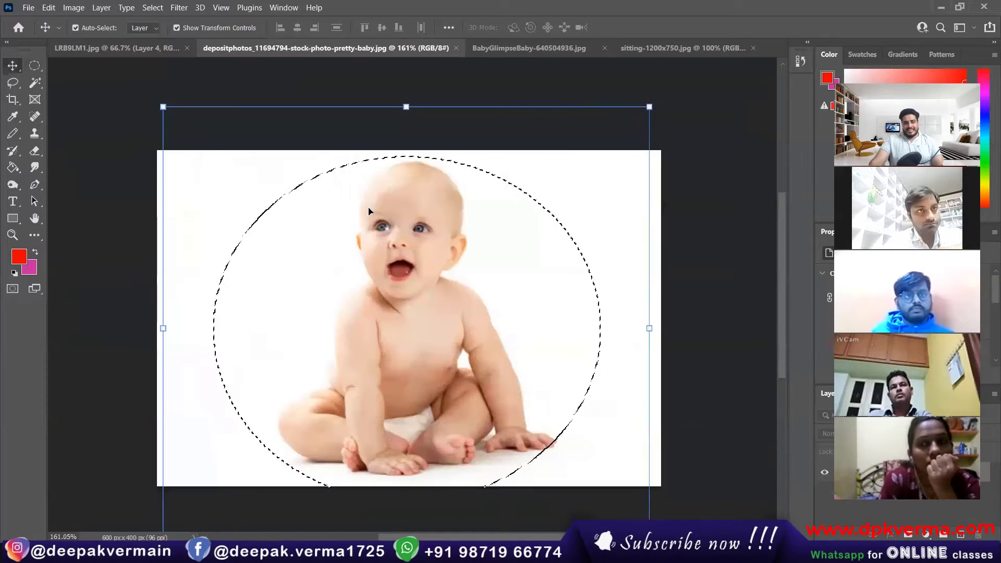
left_click(258, 52)
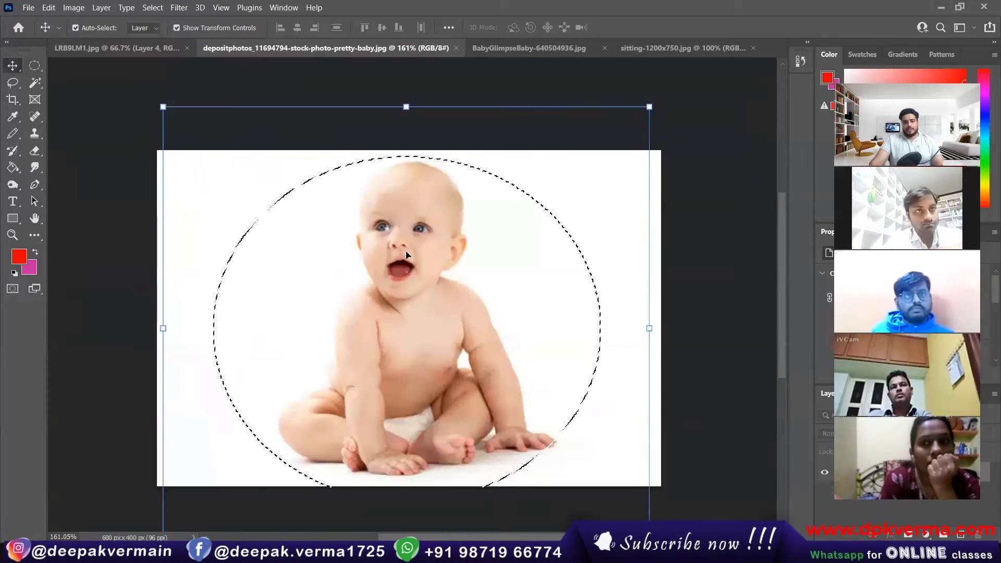
Trace a freehand Lasso outline around the baby's head, shoulder, arm, hand and cheek.
key("ctrl+d")
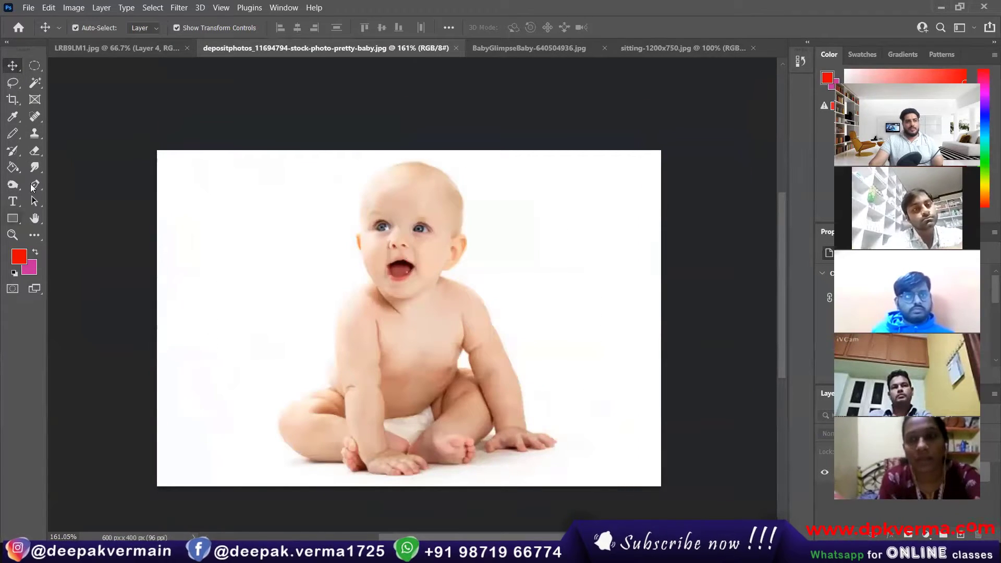
left_click(12, 84)
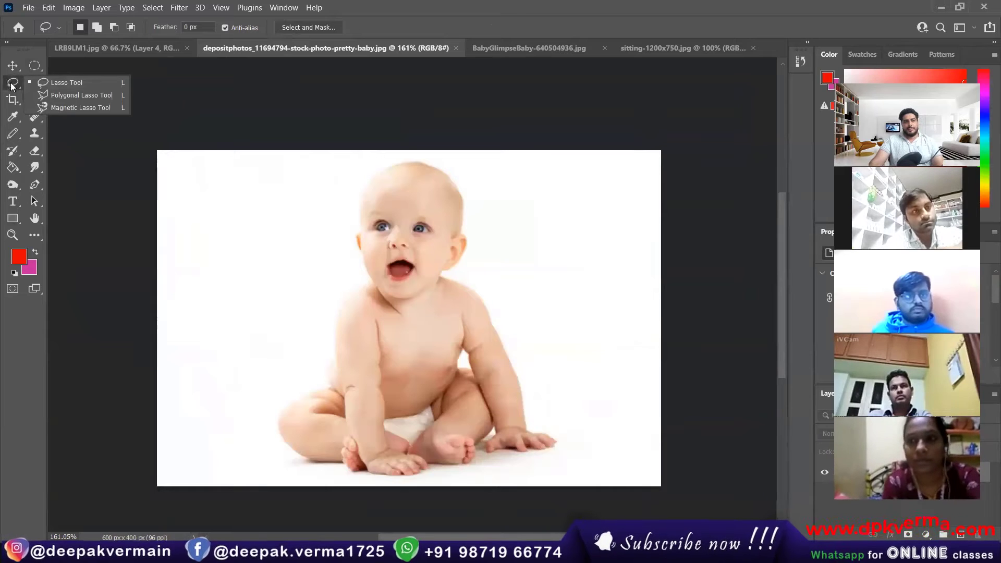
left_click(57, 83)
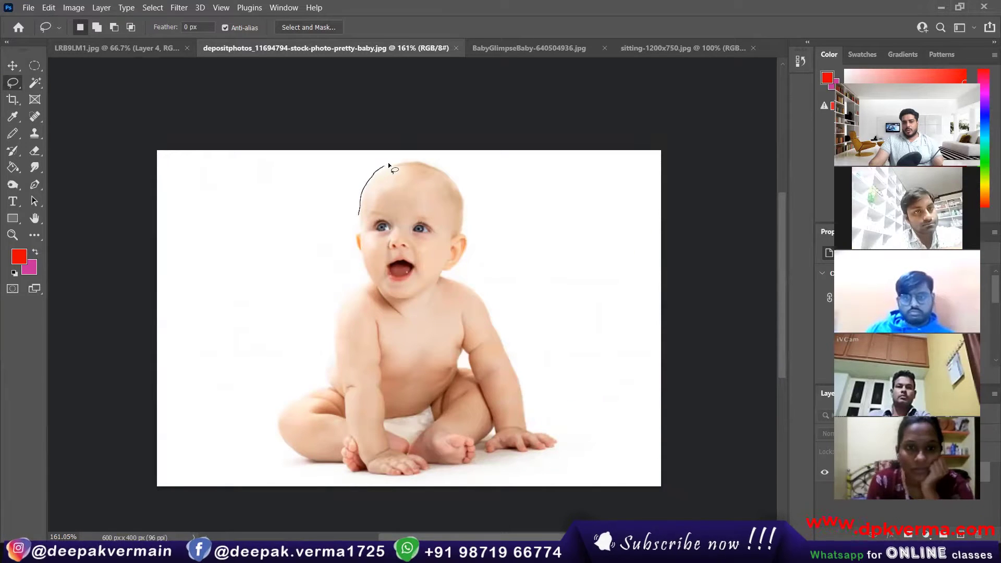
mouse_move(388, 165)
left_mouse_down()
mouse_move(452, 166)
mouse_move(472, 196)
left_mouse_up()
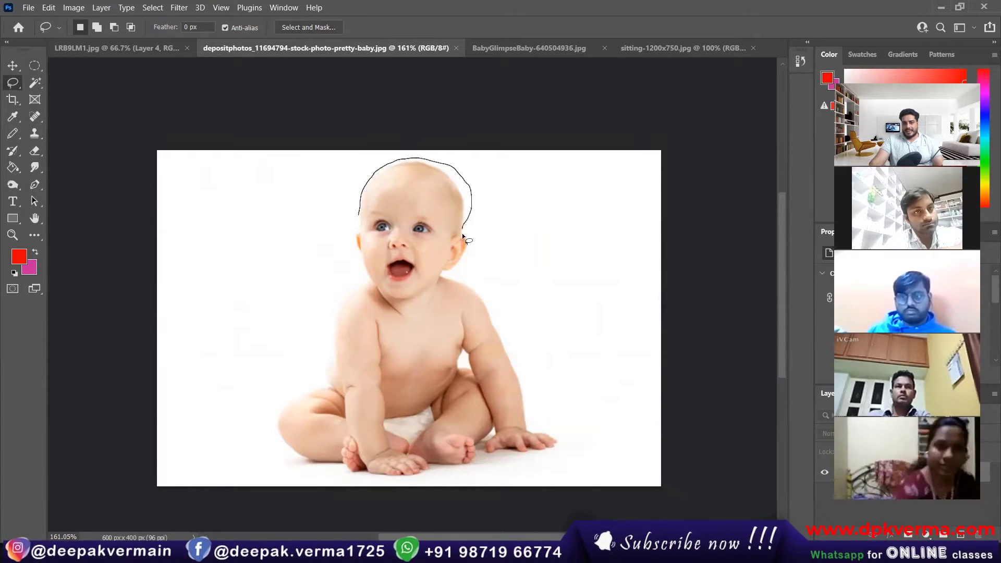
mouse_move(463, 235)
left_mouse_down()
mouse_move(448, 280)
mouse_move(487, 306)
mouse_move(499, 331)
left_mouse_up()
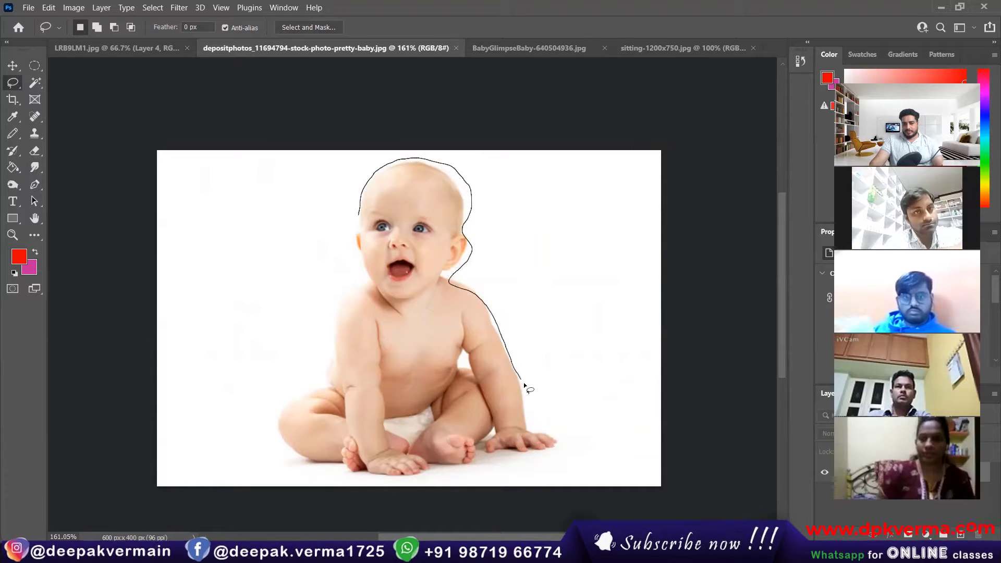
mouse_move(523, 384)
left_mouse_down()
mouse_move(534, 421)
mouse_move(562, 443)
mouse_move(555, 453)
mouse_move(480, 457)
mouse_move(395, 485)
mouse_move(347, 478)
mouse_move(277, 444)
mouse_move(269, 429)
mouse_move(323, 368)
left_mouse_up()
left_click_drag(333, 324, 343, 289)
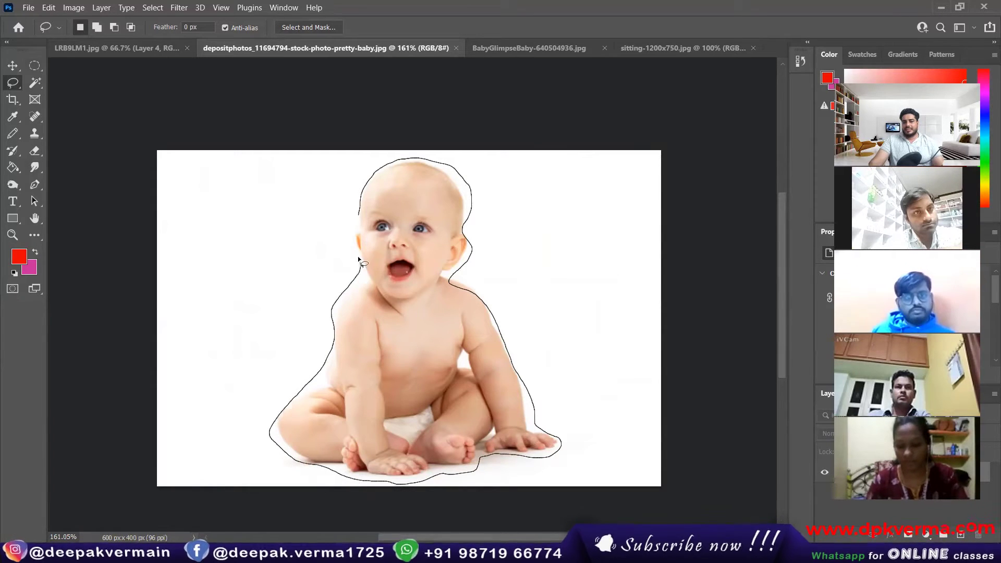
left_click_drag(358, 256, 360, 209)
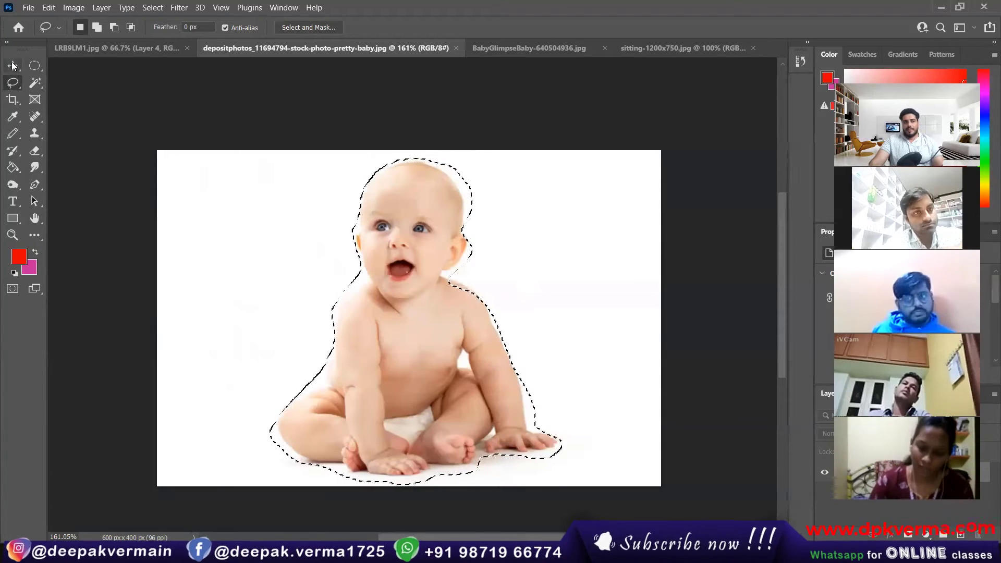
Drag the lasso-cut baby into the LRB9LM1 landscape above the row, near the tree.
key("v")
left_click_drag(421, 260, 159, 268)
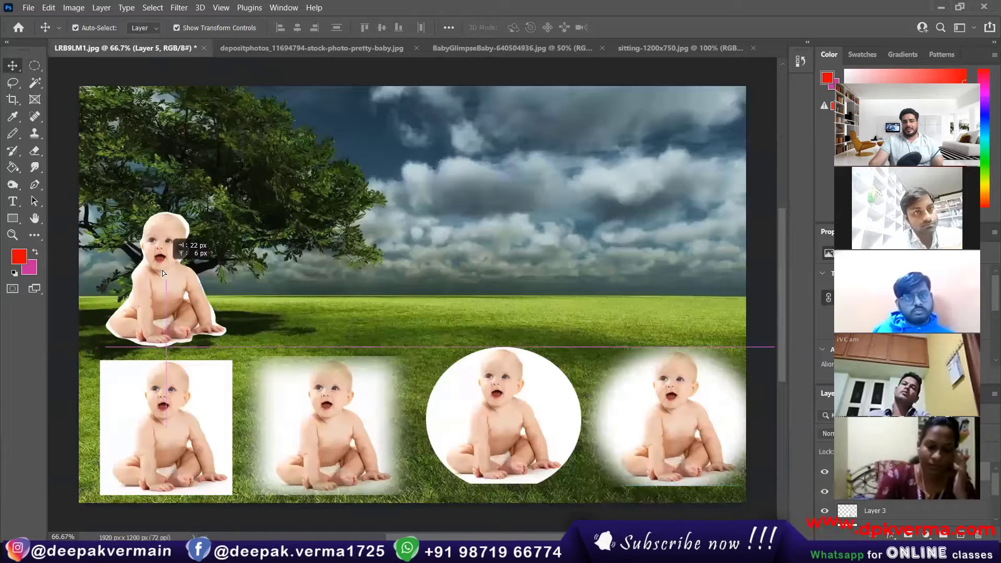
left_click(96, 295)
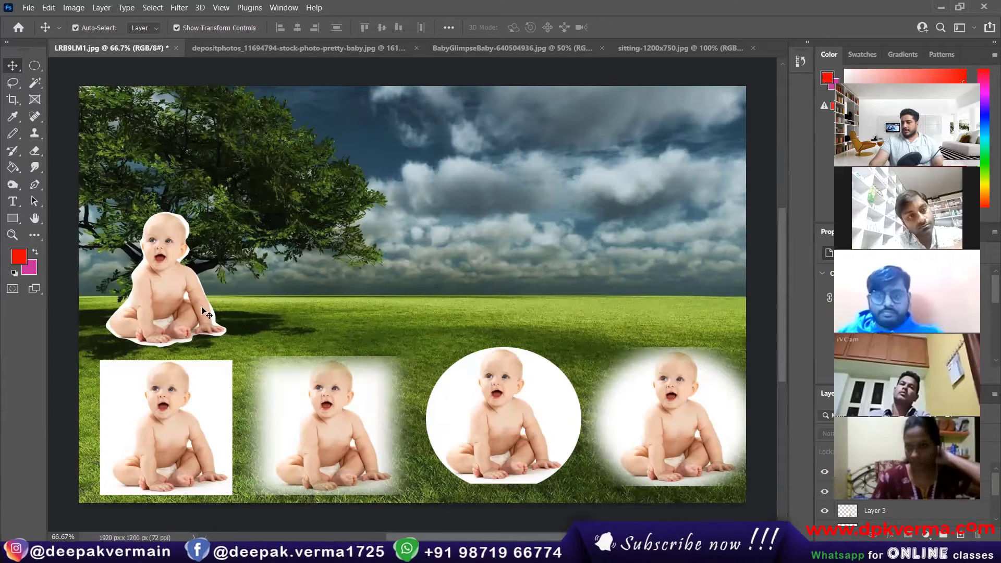
left_click(258, 50)
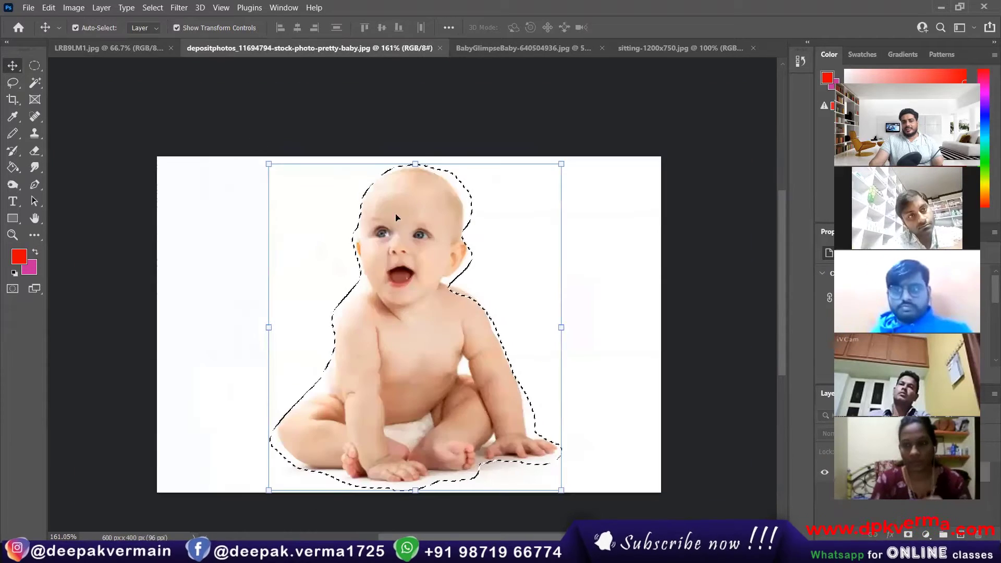
Feather the selection 19.8 px, place that copy beside the first lasso cutout, then deselect.
left_click(19, 86)
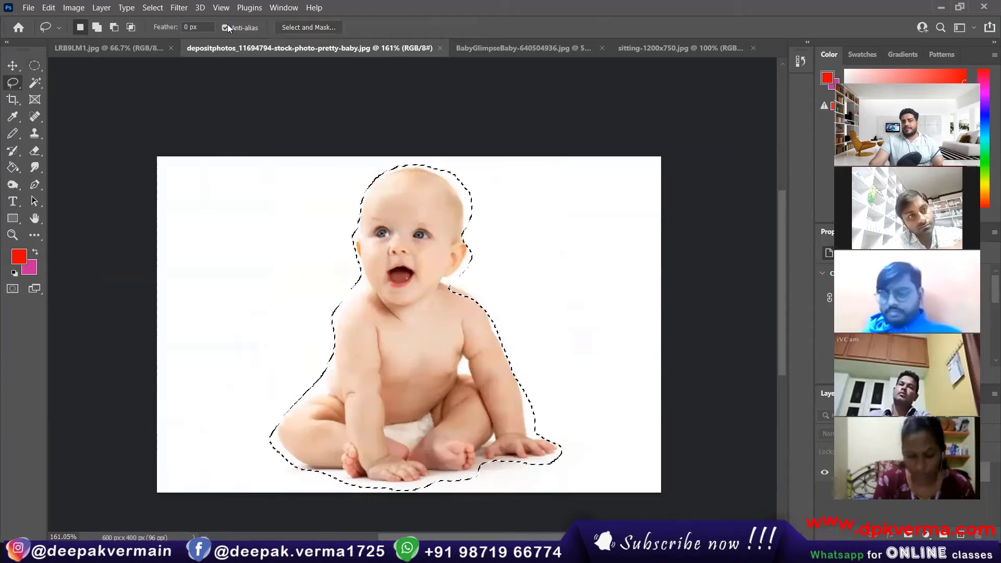
right_click(411, 244)
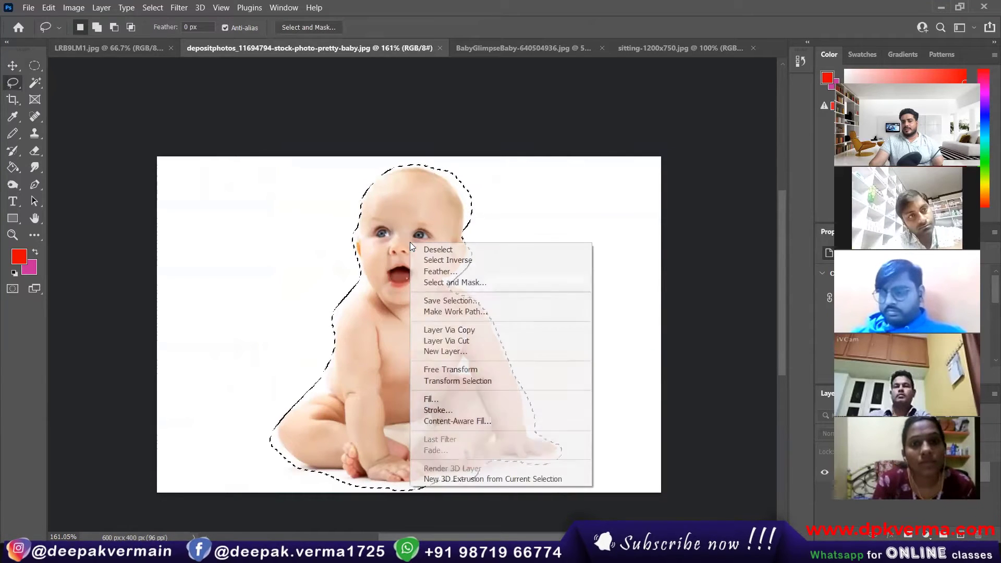
left_click(437, 271)
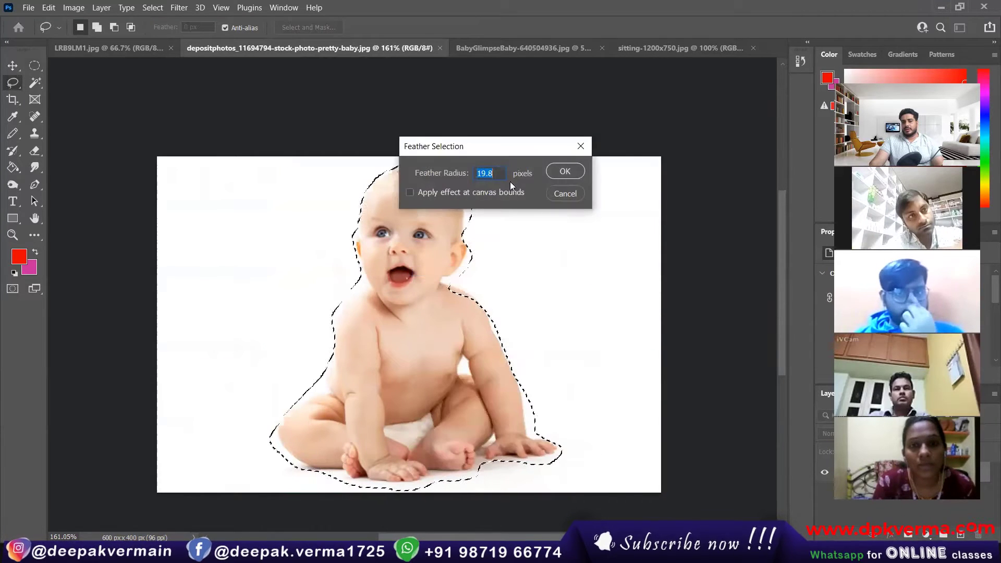
left_click(573, 171)
key("v")
left_click_drag(410, 238, 312, 266)
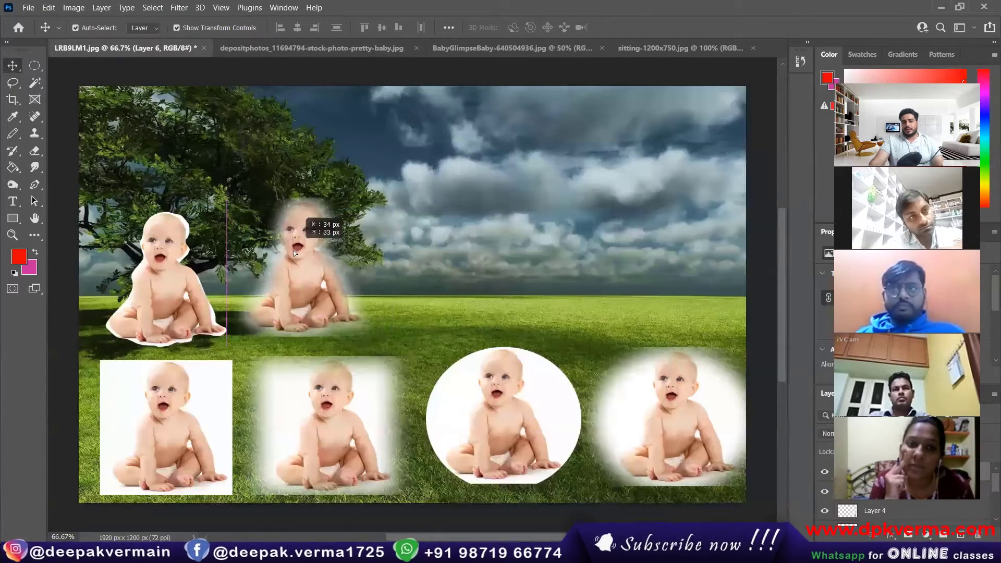
left_click(465, 261)
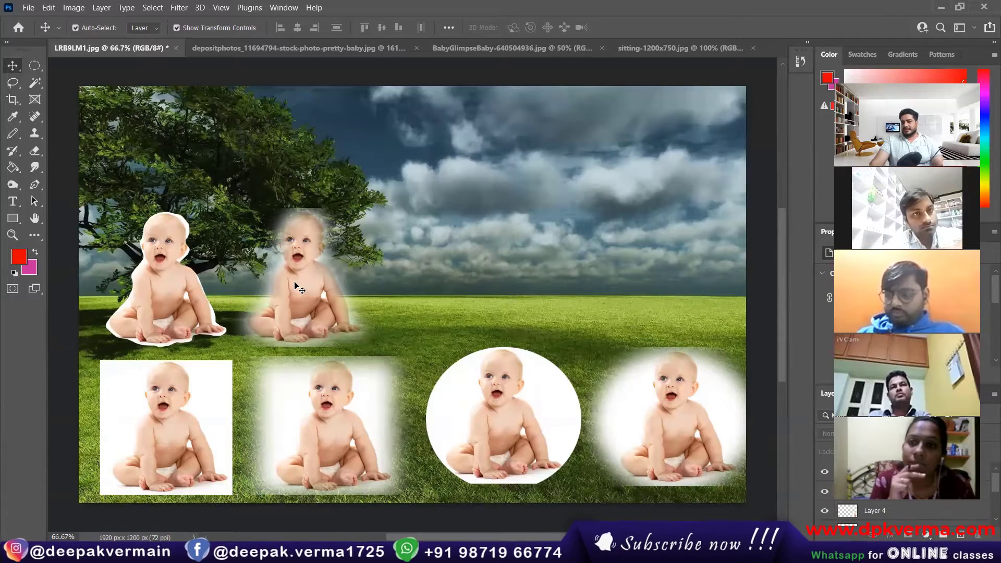
left_click(260, 49)
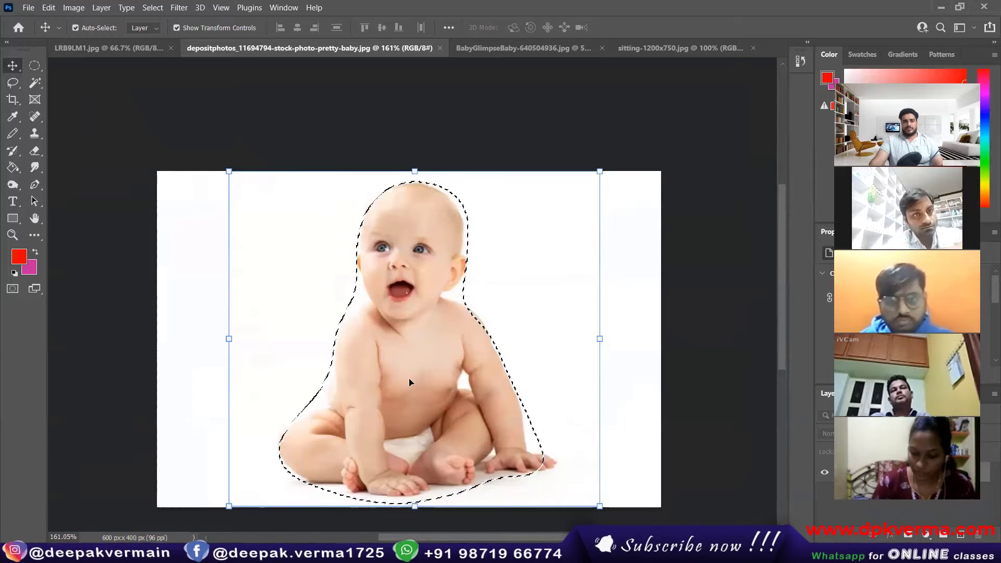
key("ctrl+d")
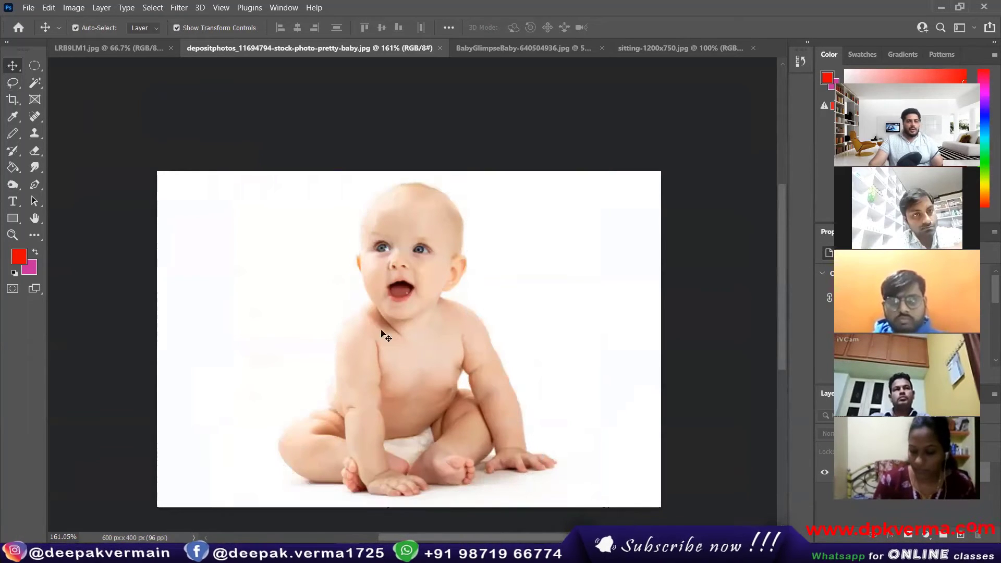
Switch to the Polygonal Lasso and place points around the baby's head, ear and neck.
left_click(13, 83)
right_click(13, 84)
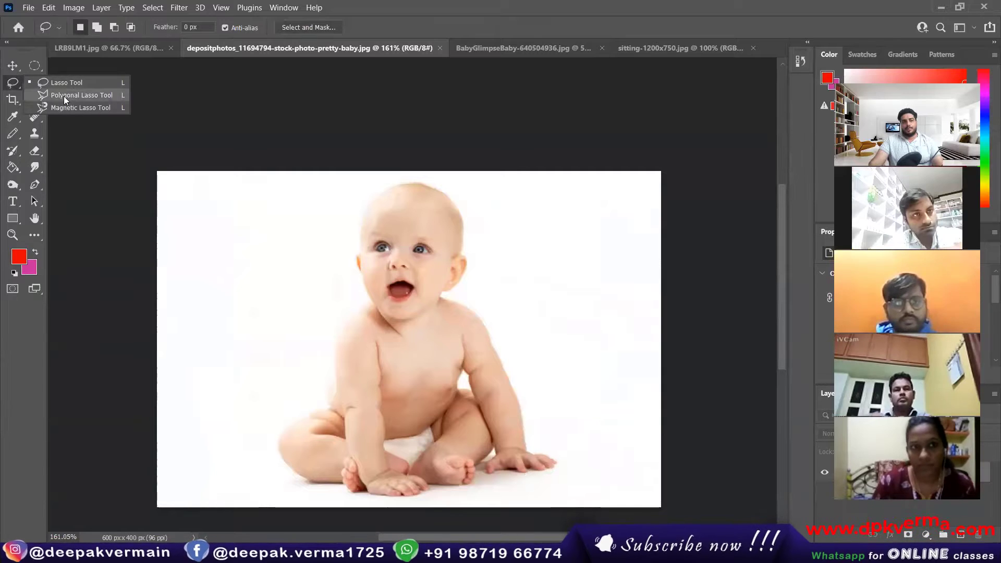
left_click(98, 98)
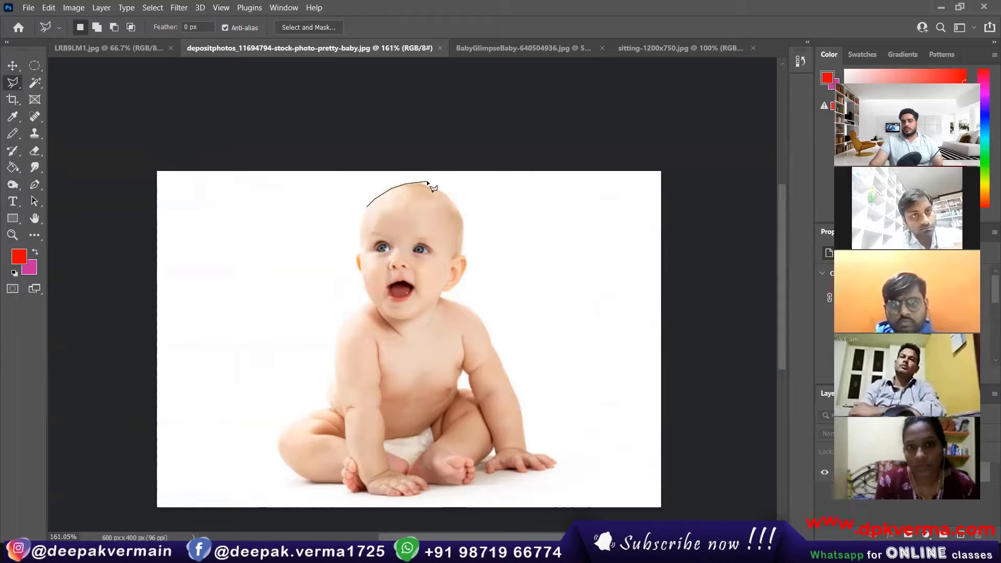
left_click(441, 191)
left_click(454, 204)
left_click(462, 217)
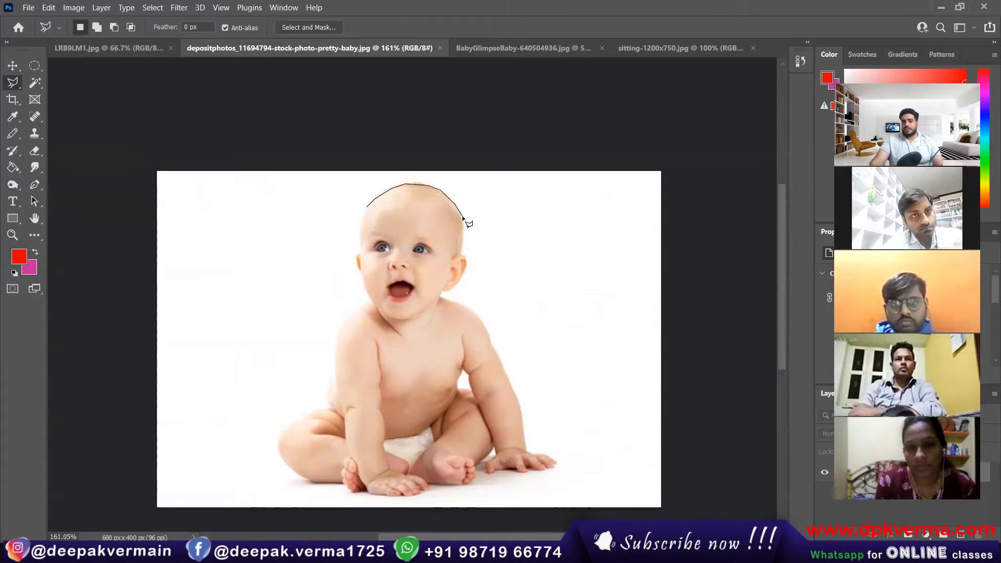
left_click(462, 248)
left_click(468, 259)
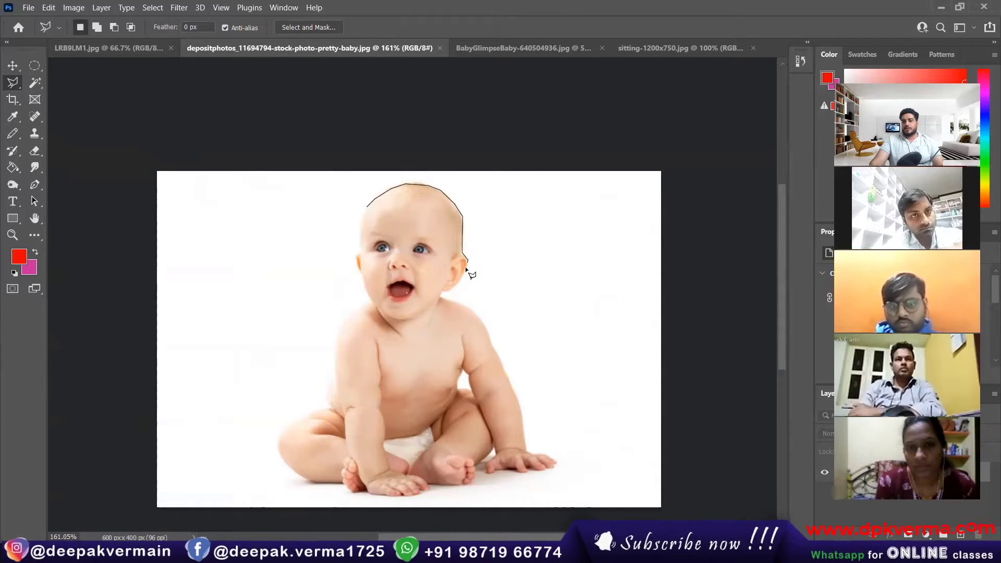
left_click(459, 278)
left_click(441, 297)
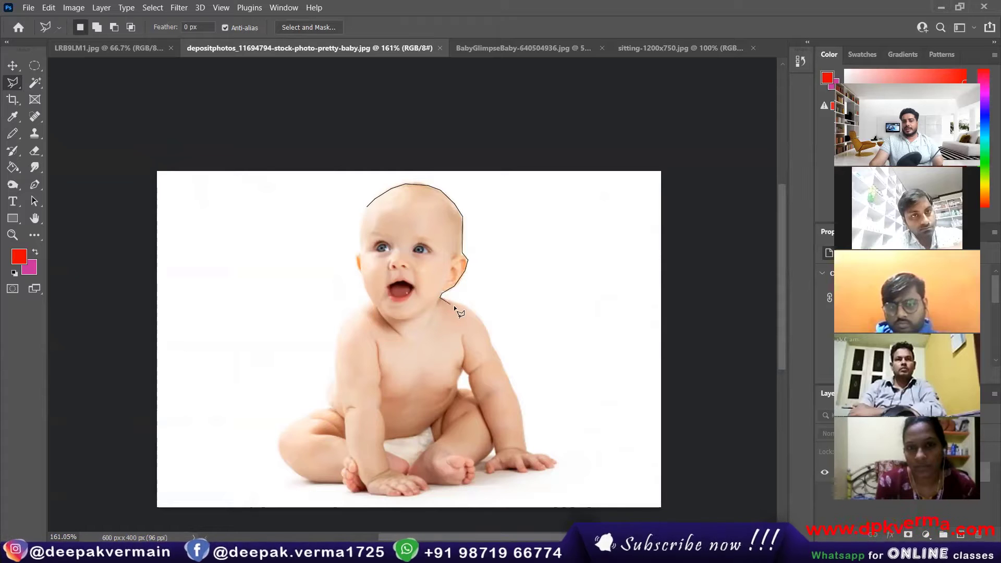
Zoom in and continue the outline along the shoulder and down the arm to the wrist.
key("ctrl+plus")
key("ctrl+plus")
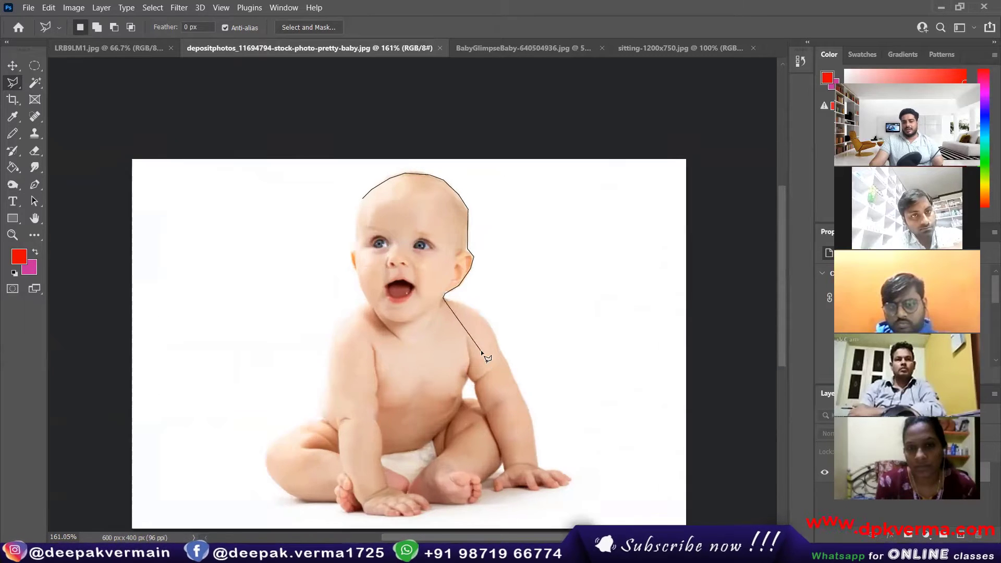
left_click(544, 315)
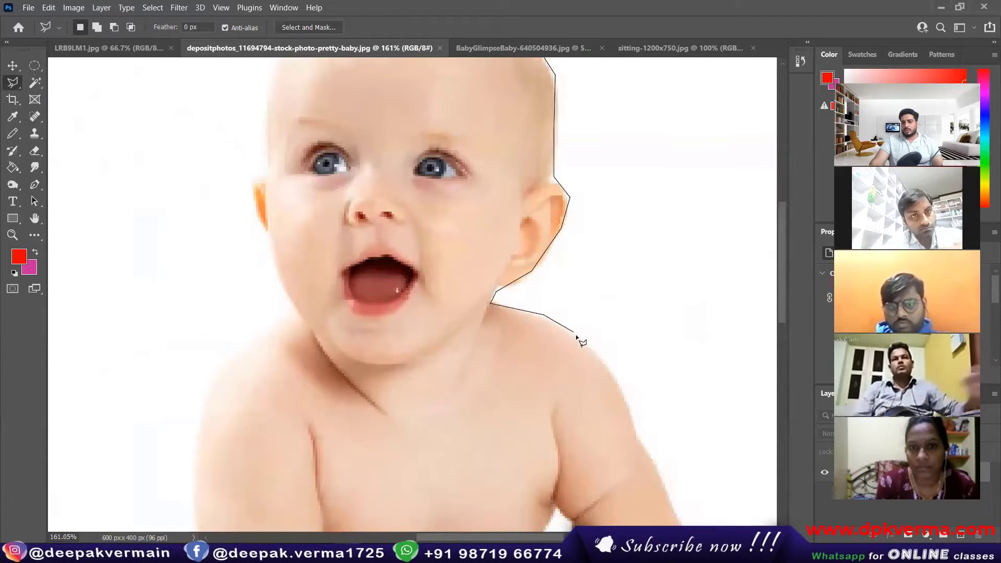
left_click(579, 338)
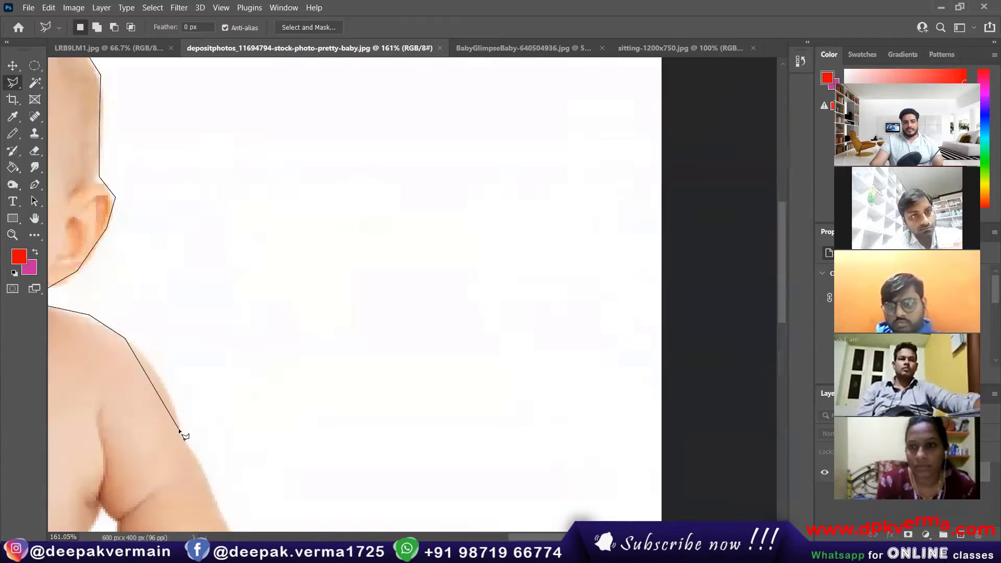
left_click(151, 363)
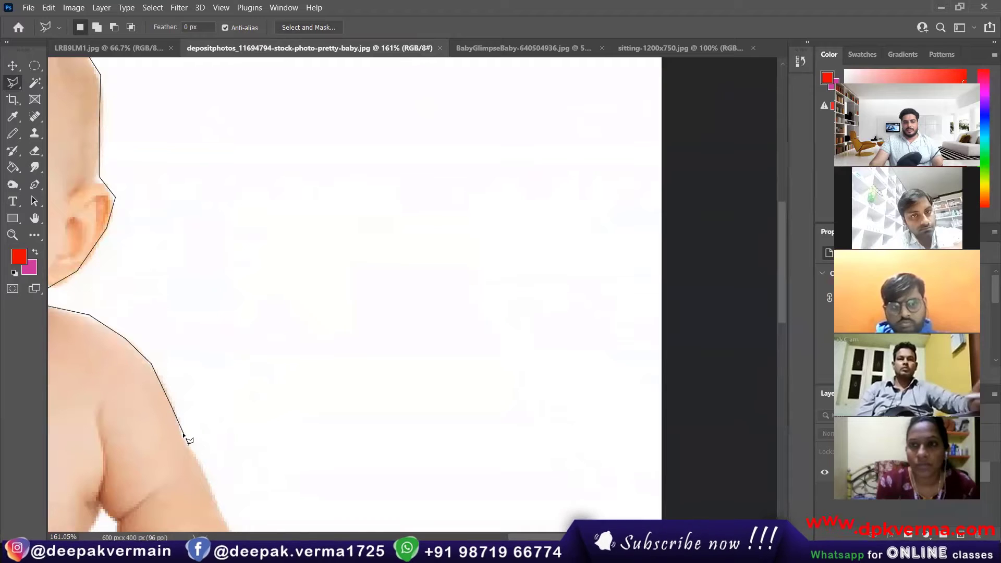
left_click(222, 520)
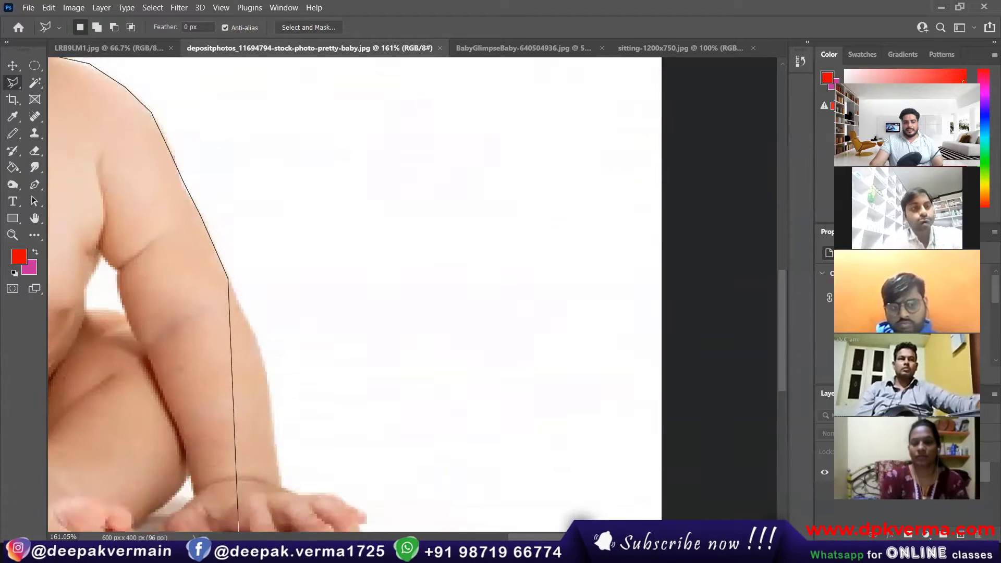
left_click(262, 116)
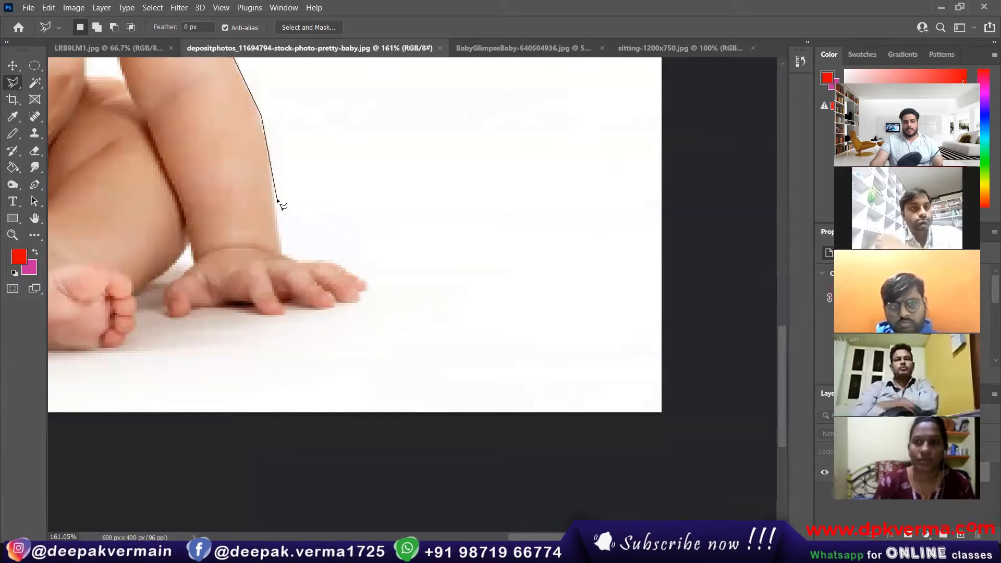
left_click(281, 249)
Continue the straight-segment outline around the fingertips and back up the wrist.
left_click(328, 262)
left_click(366, 285)
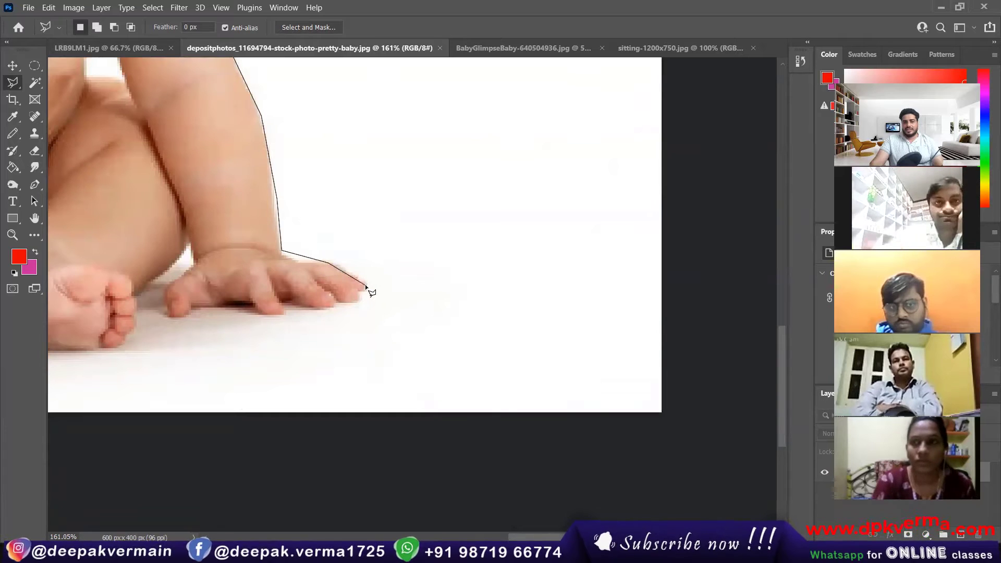
left_click(358, 292)
left_click(358, 304)
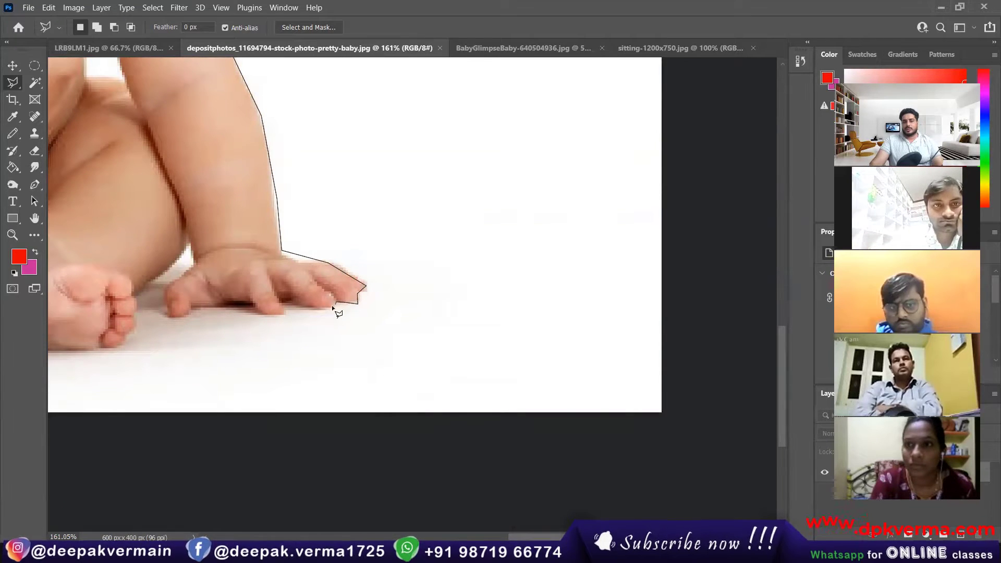
left_click(307, 310)
left_click(270, 316)
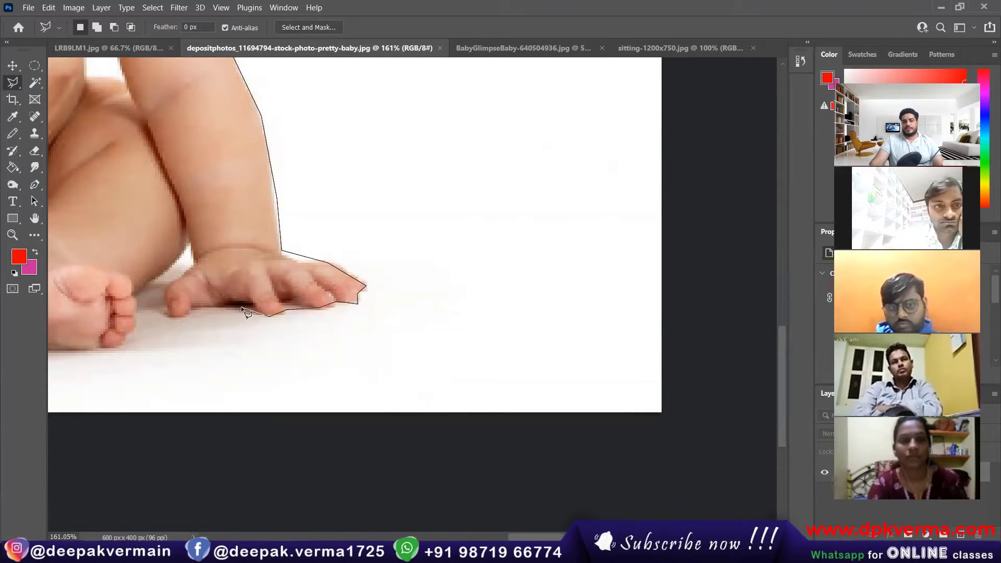
left_click(237, 308)
left_click(166, 317)
left_click(165, 287)
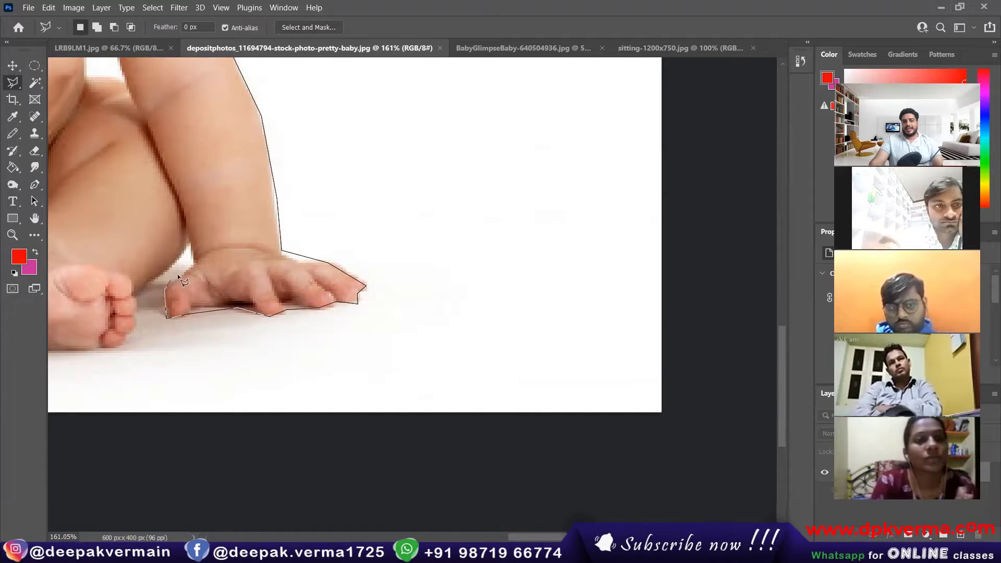
left_click(188, 266)
left_click(186, 252)
Trace around the foot, toes and other hand, then close the outline at the start point.
left_click(136, 295)
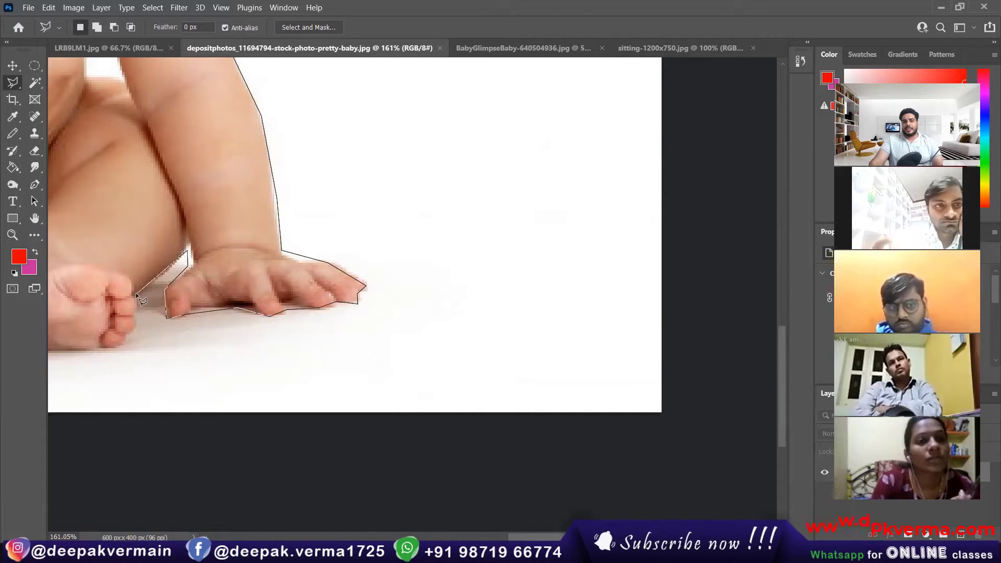
left_click(131, 338)
left_click(108, 347)
mouse_move(30, 355)
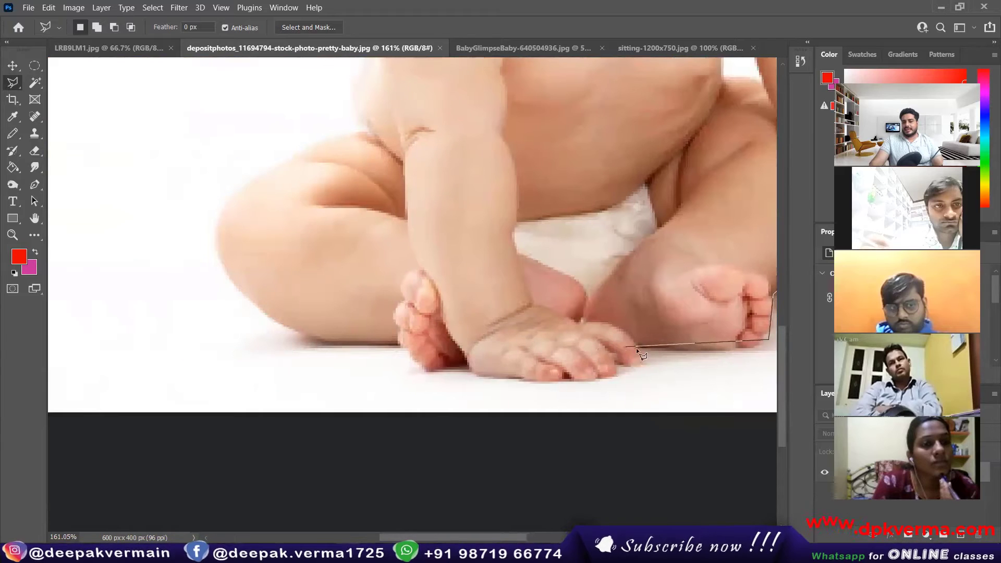
left_click(645, 352)
left_click(628, 366)
left_click(597, 378)
left_click(586, 385)
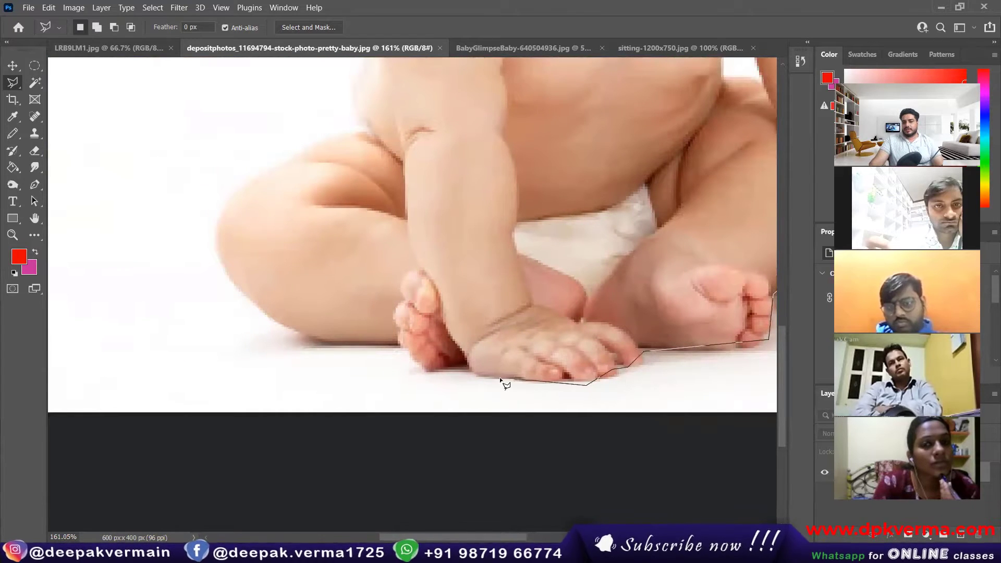
left_click(461, 376)
left_click(452, 373)
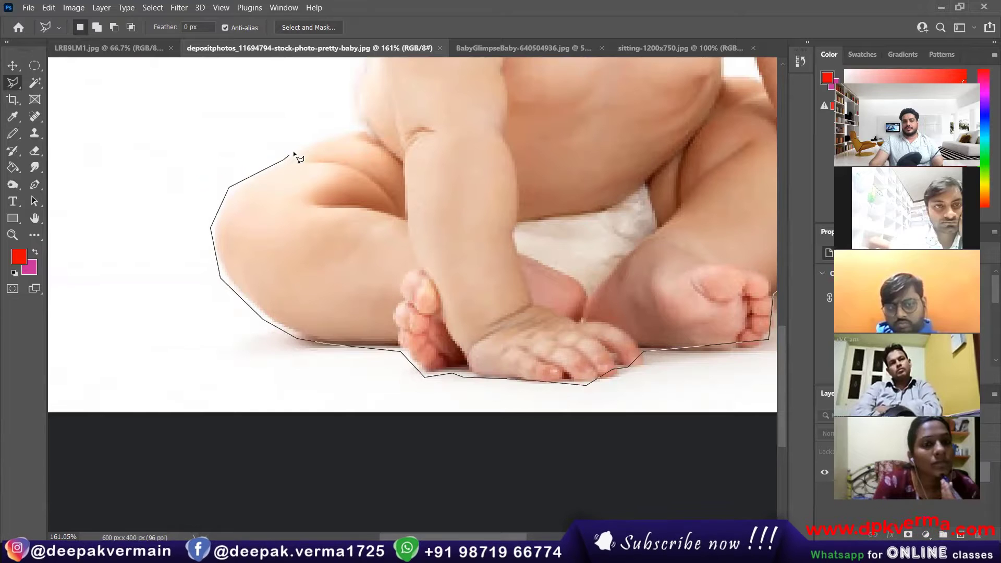
left_click(352, 126)
mouse_move(356, 33)
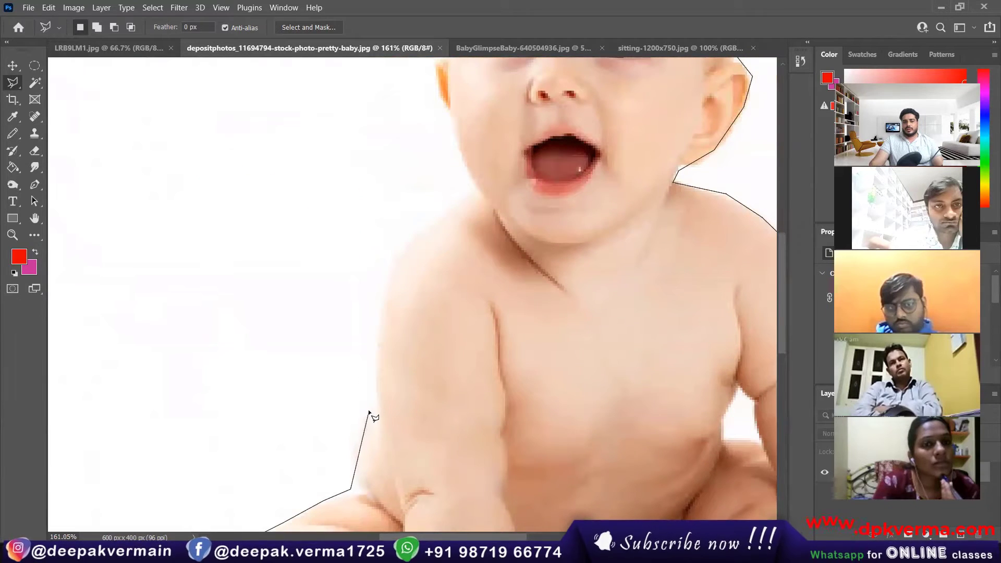
scroll(470, 180, "up", 8)
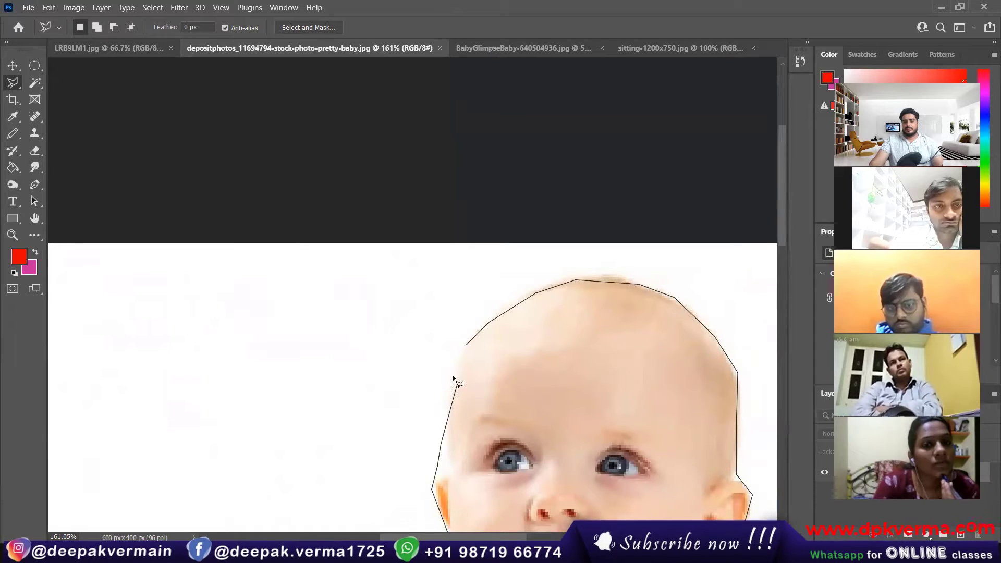
left_click(469, 347)
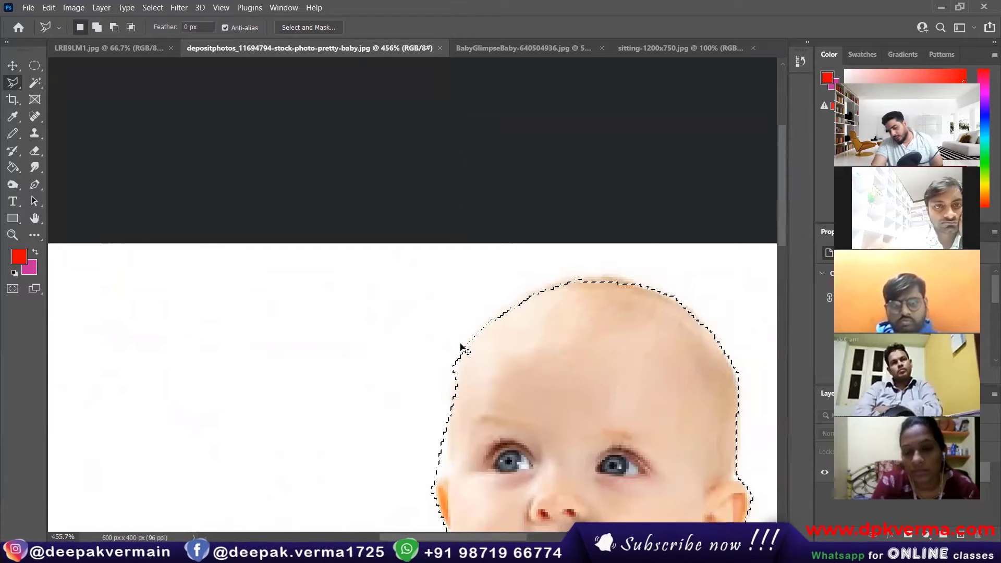
Feather the polygonal baby selection with a lowered radius.
scroll(461, 347, "down", 5)
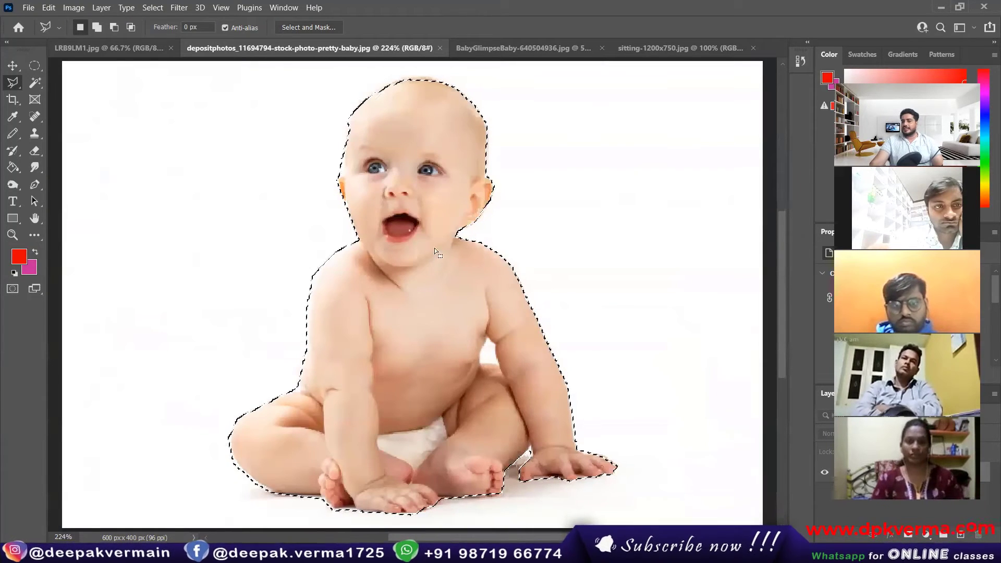
right_click(408, 135)
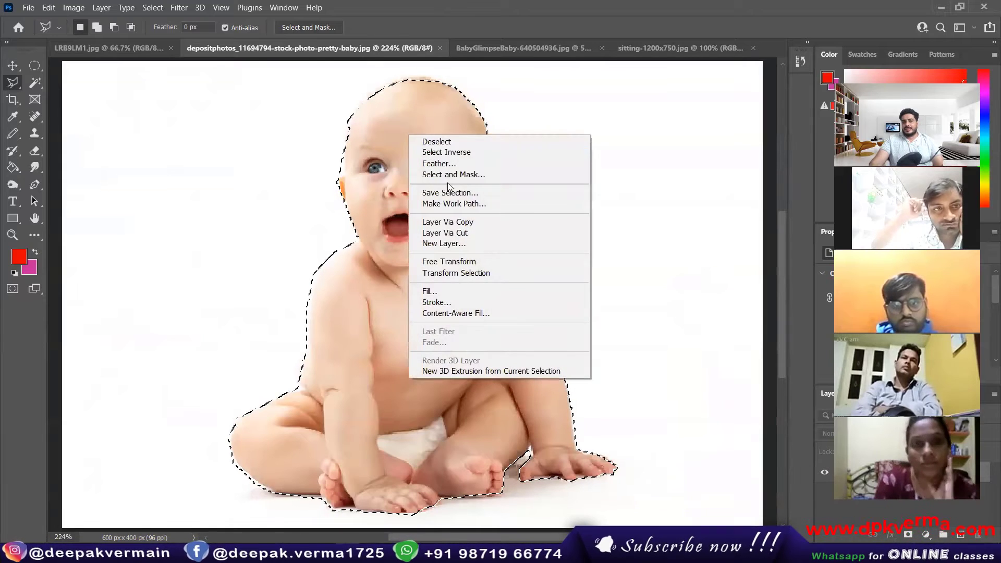
left_click(439, 163)
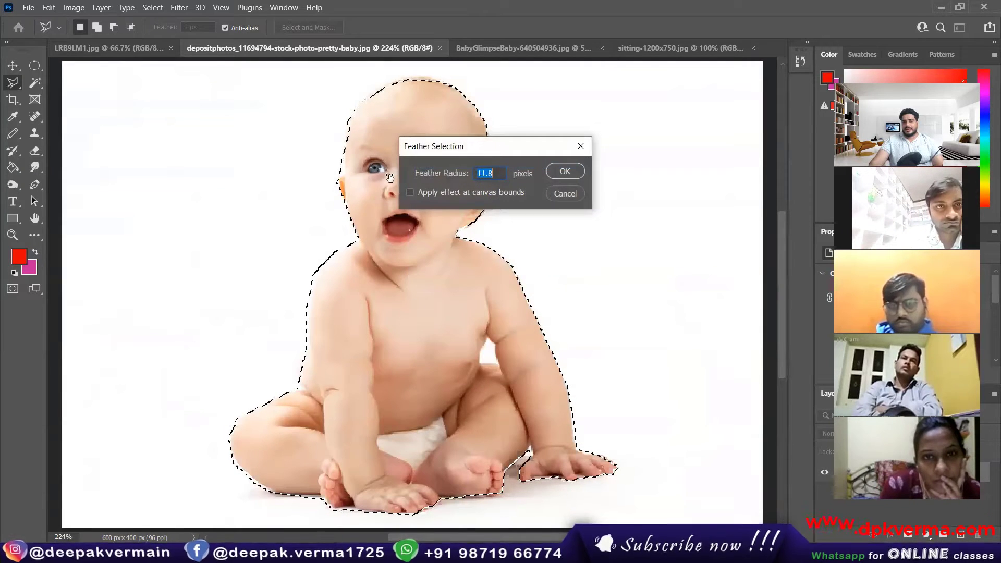
left_click_drag(389, 178, 339, 183)
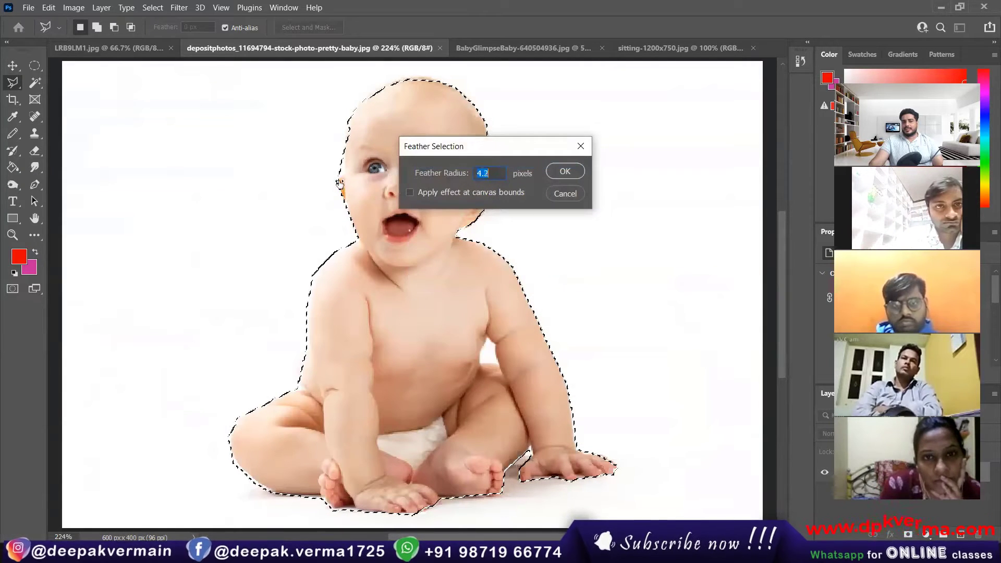
left_click(565, 171)
Drag the feathered baby into LRB9LM1's top row at the right, then deselect the baby photo.
key("v")
left_click_drag(425, 206, 138, 46)
left_click_drag(426, 217, 447, 253)
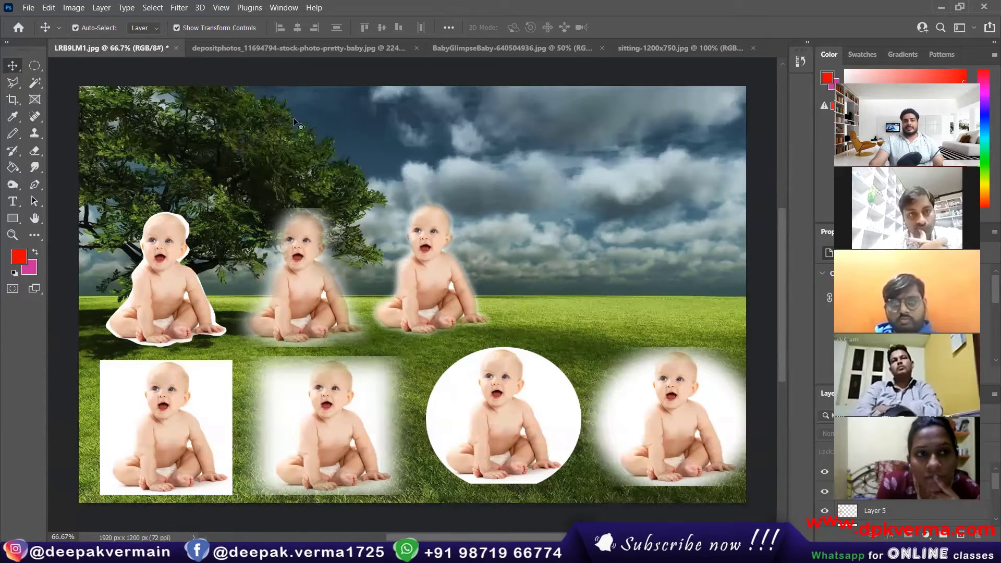
left_click(289, 48)
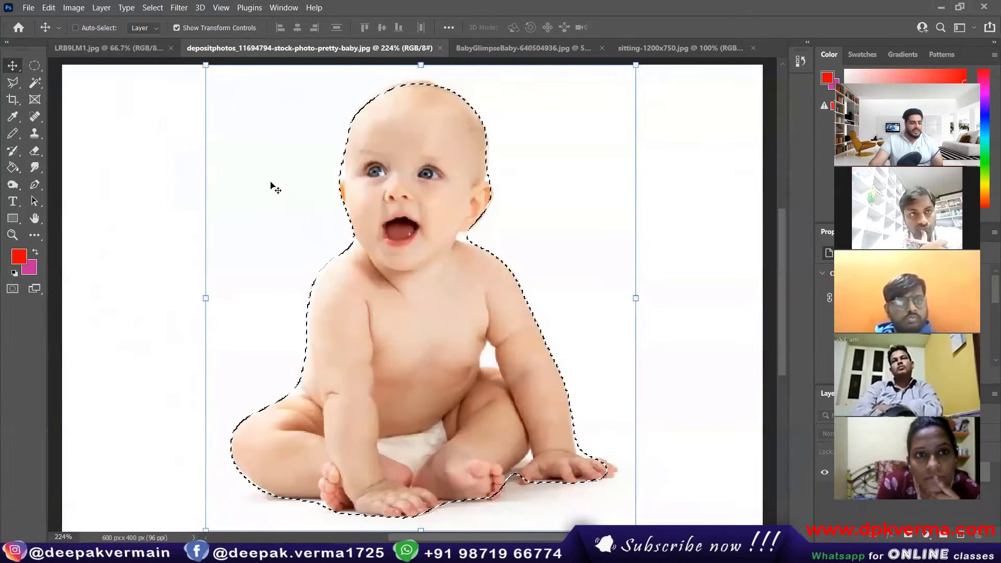
key("ctrl+d")
Trace an edge-snapping Magnetic Lasso outline around the whole sitting baby and close it.
left_click(20, 84)
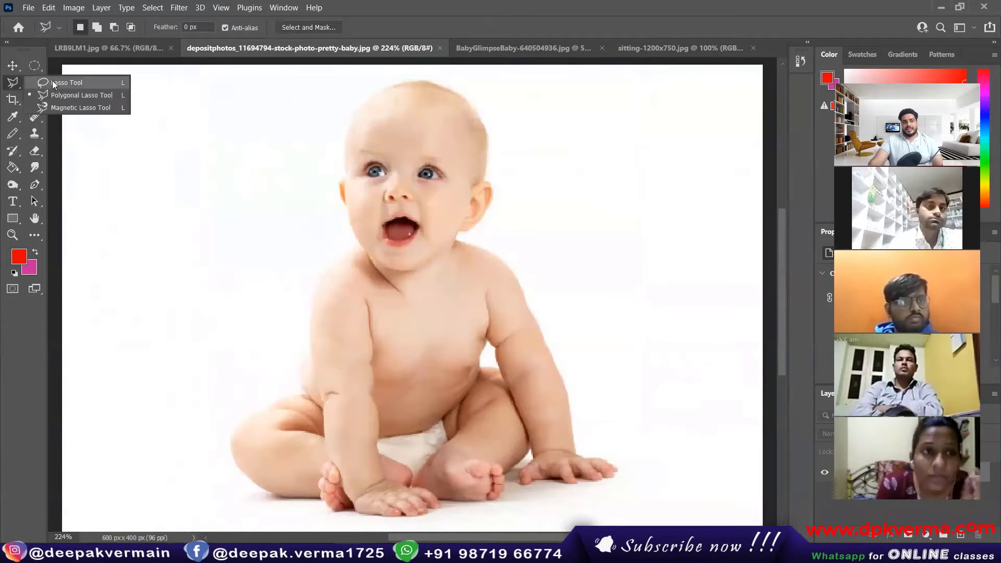
left_click(78, 107)
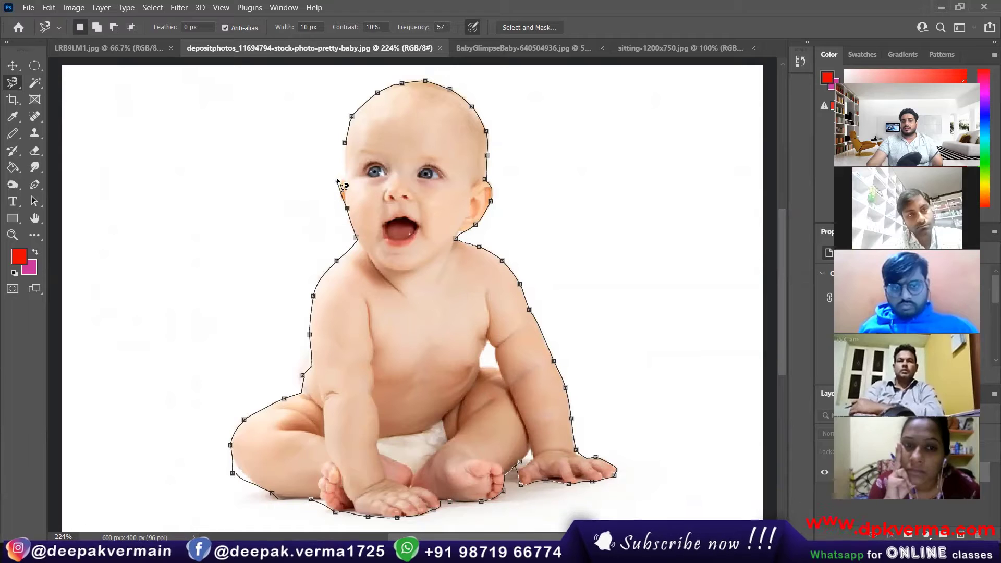
left_click(345, 143)
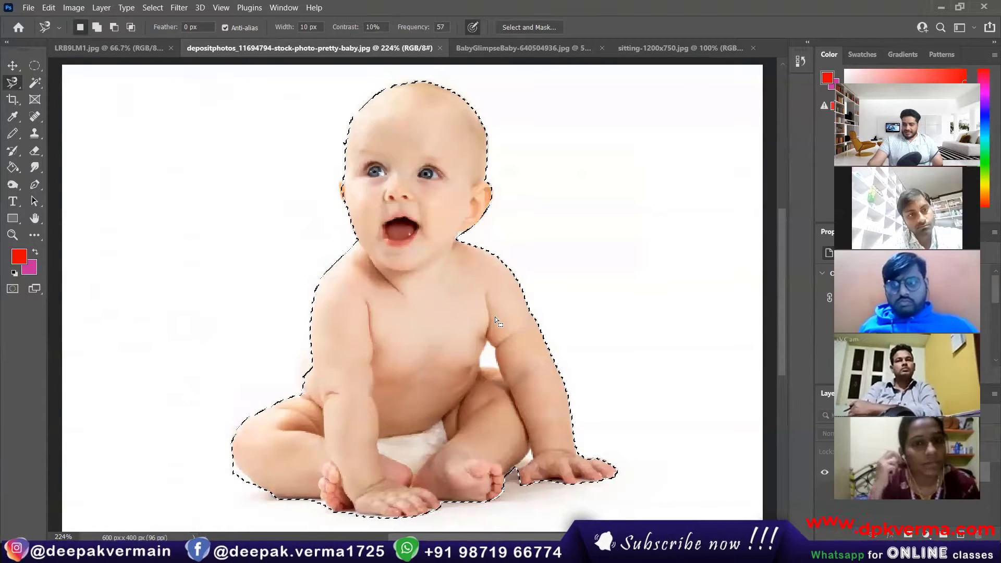
scroll(235, 500, "up", 10)
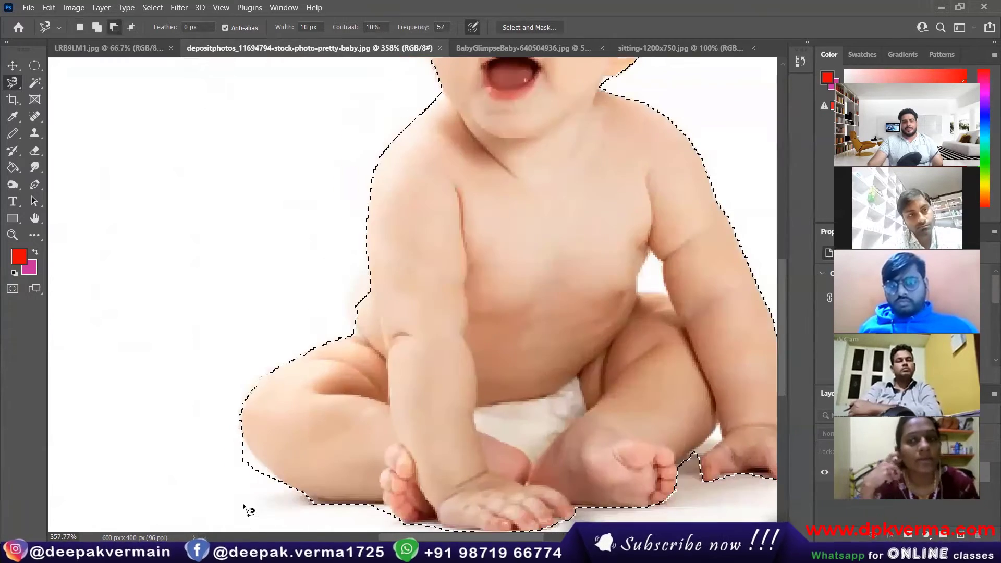
scroll(198, 282, "down", 5)
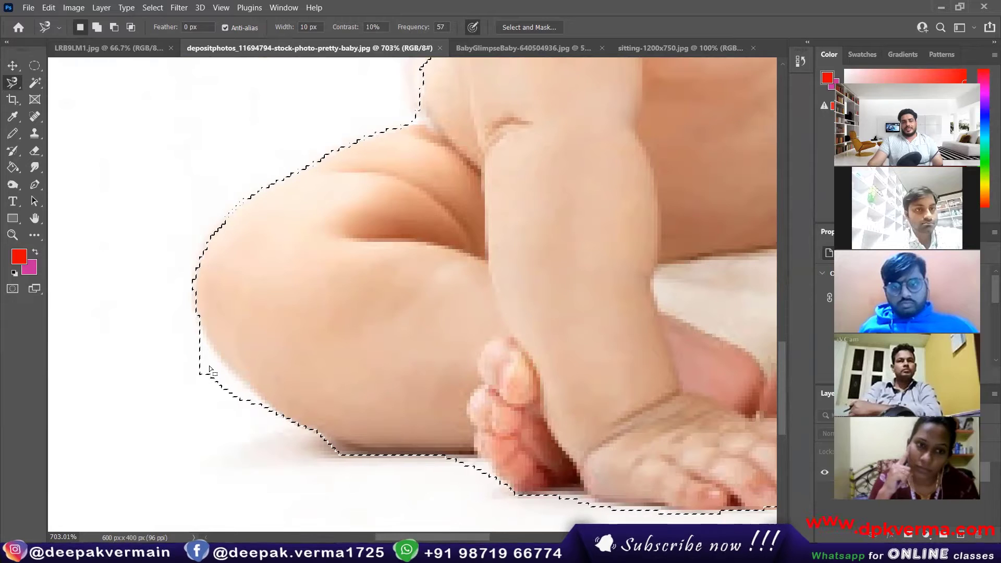
Switch to the freehand Lasso in Subtract mode and cut out the white patch beside the leg.
right_click(12, 82)
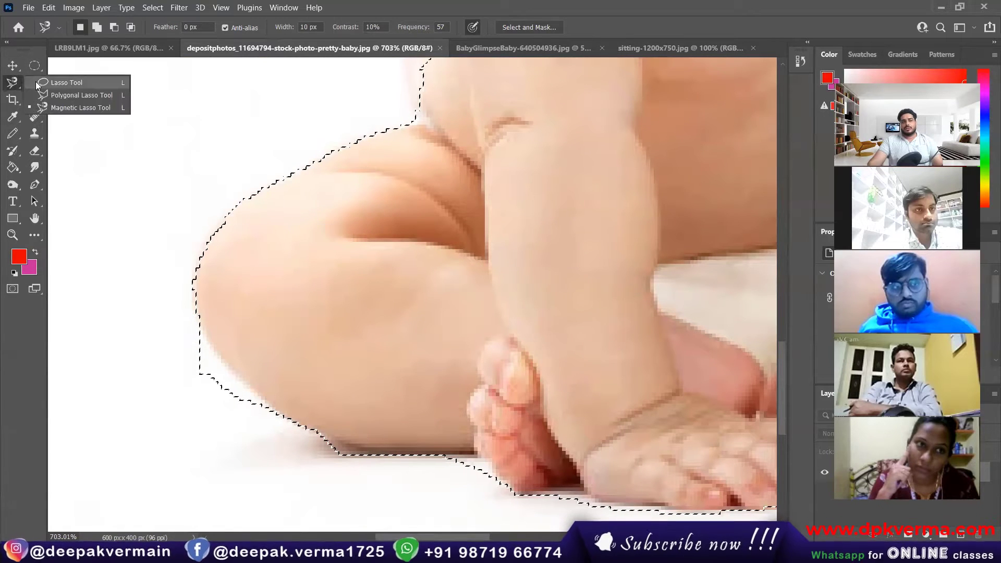
left_click(58, 83)
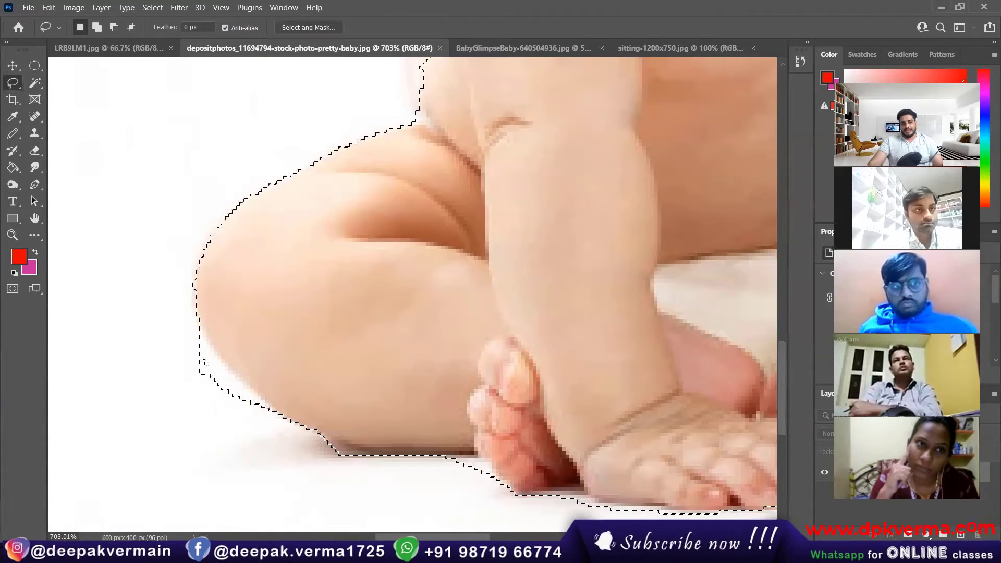
left_click(116, 29)
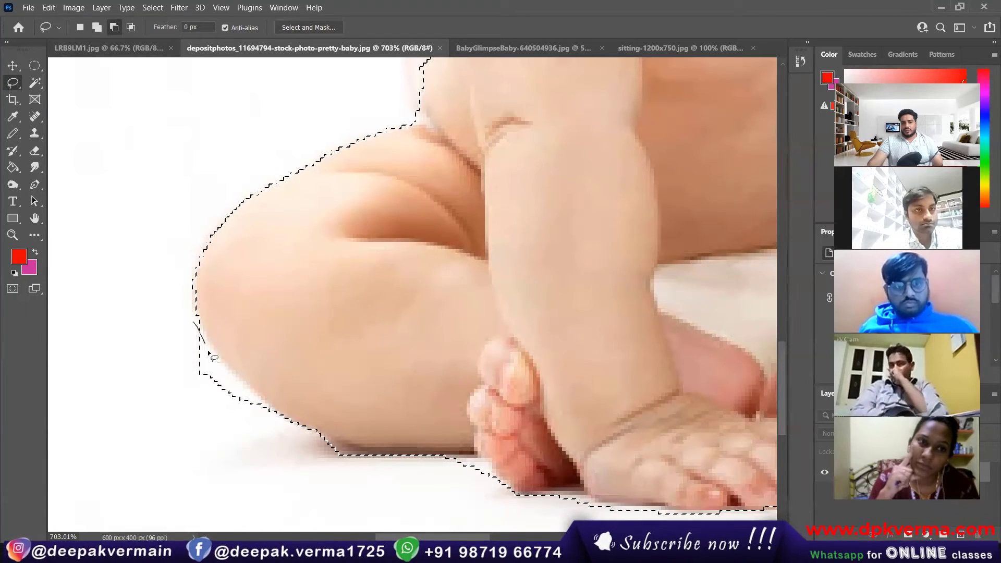
left_click_drag(210, 356, 237, 388)
mouse_move(272, 423)
left_mouse_down()
mouse_move(243, 440)
mouse_move(164, 368)
mouse_move(200, 330)
left_mouse_up()
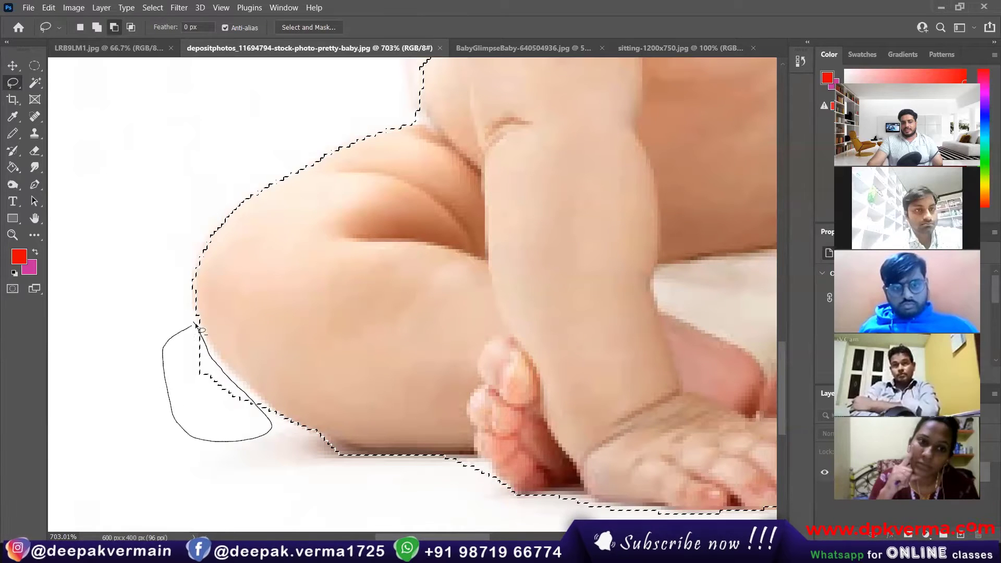
Remove the white gap under the arm from the baby selection.
scroll(516, 390, "down", 3)
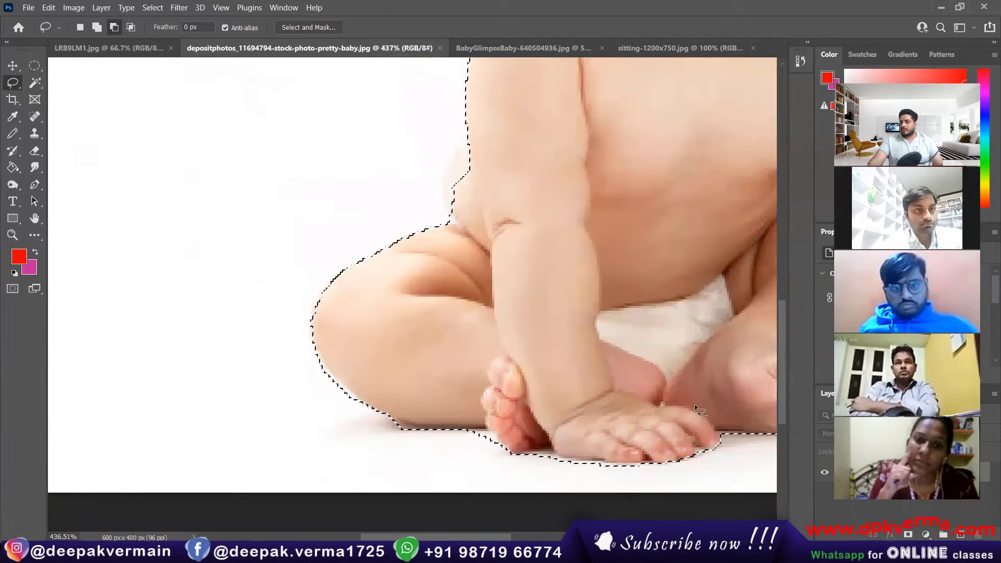
scroll(684, 391, "right", 8)
scroll(574, 143, "up", 2)
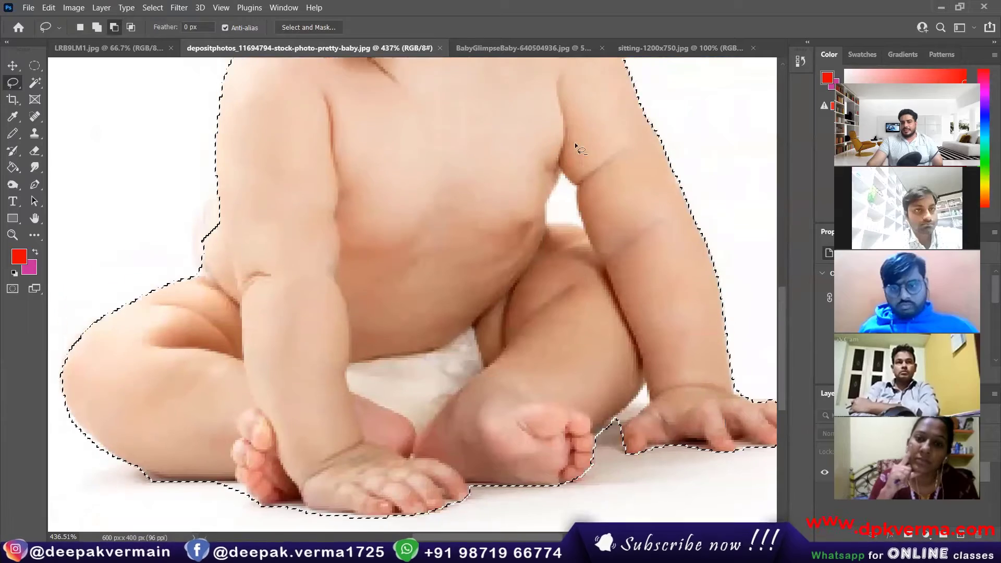
scroll(574, 142, "up", 1)
scroll(582, 246, "up", 4)
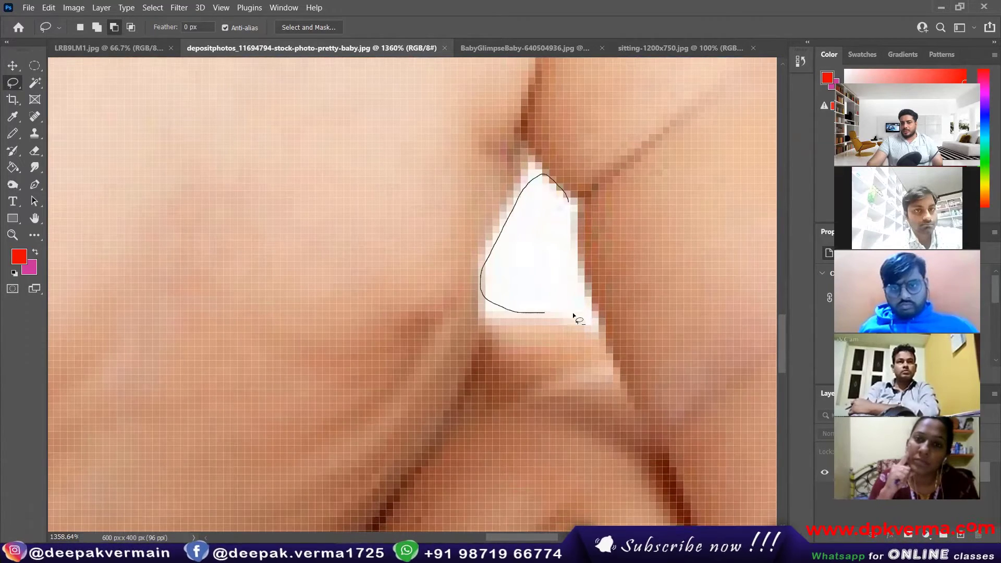
left_click_drag(572, 200, 568, 196)
scroll(503, 254, "down", 10)
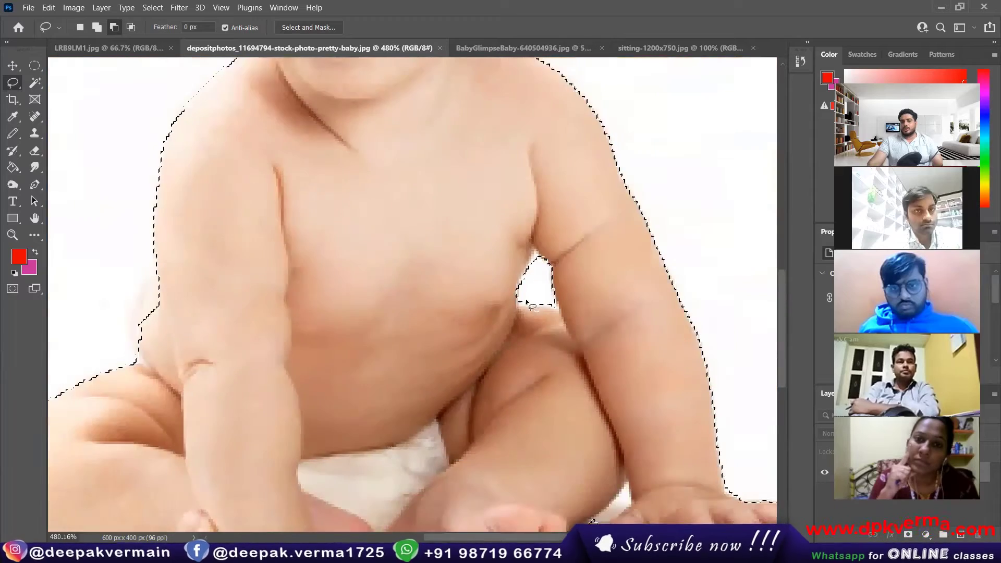
scroll(503, 242, "up", 1)
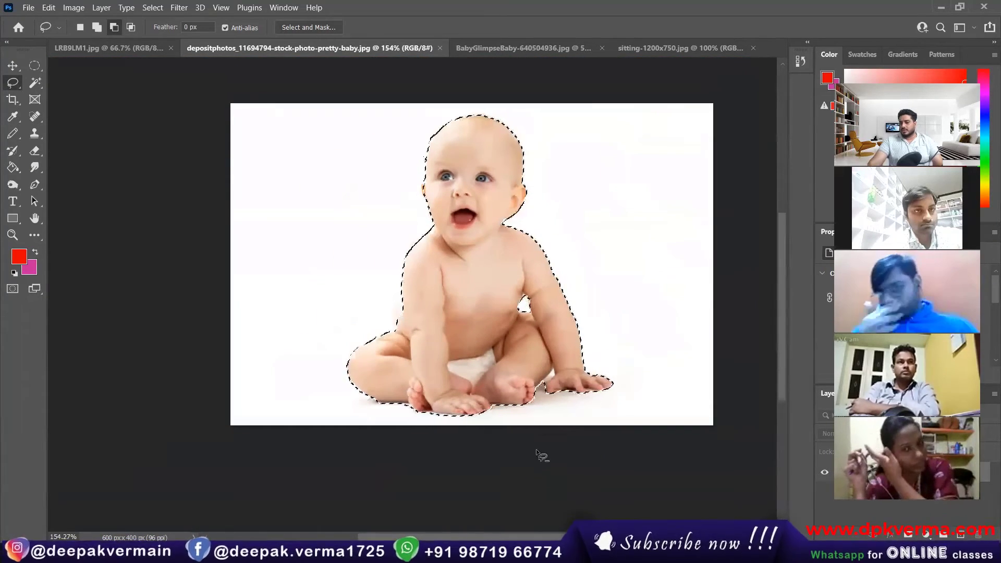
scroll(569, 394, "up", 3)
scroll(569, 394, "up", 8)
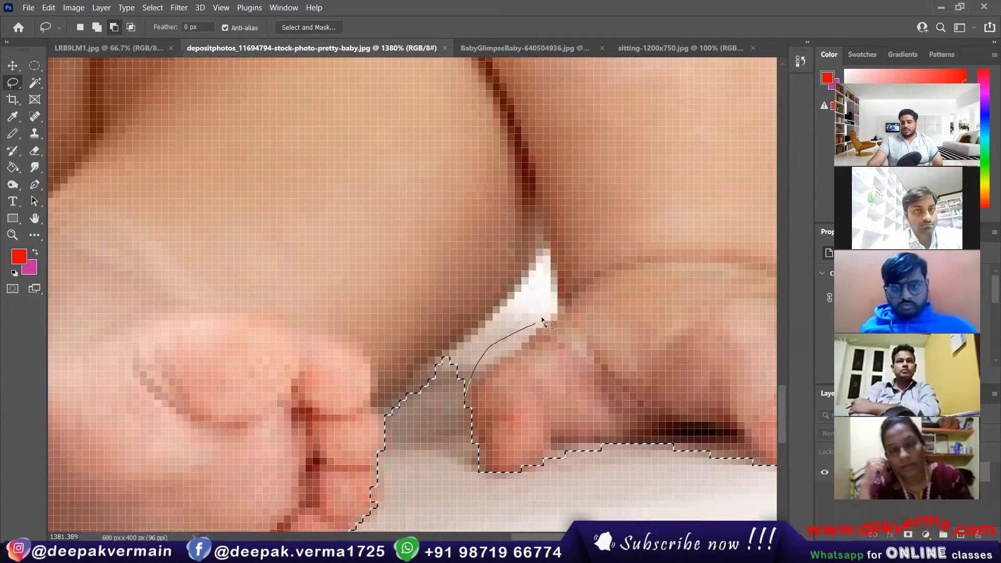
Lasso out the white gap between the feet.
mouse_move(540, 319)
left_mouse_down()
mouse_move(559, 286)
mouse_move(539, 267)
left_mouse_up()
left_click_drag(461, 363, 461, 363)
scroll(458, 363, "down", 5)
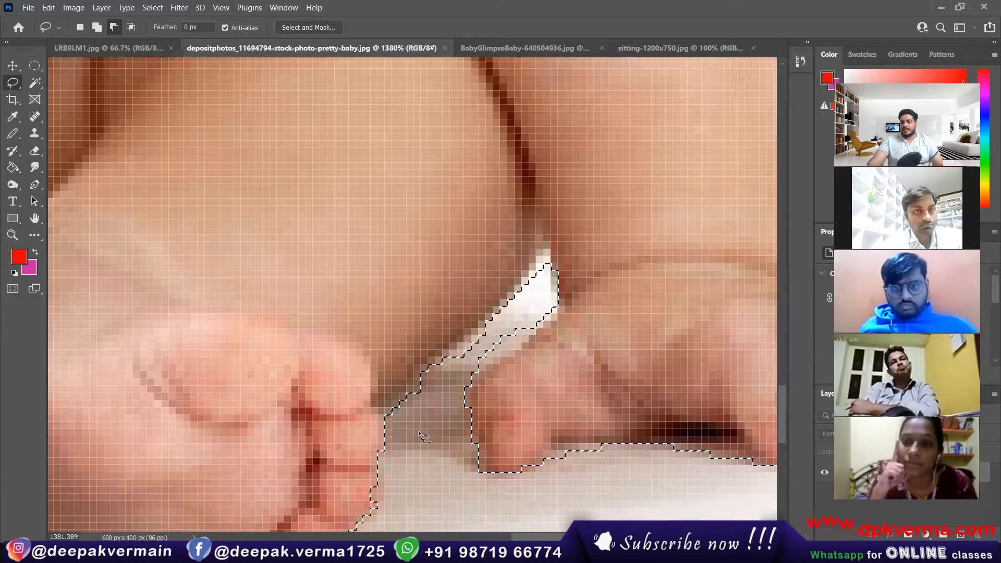
scroll(453, 361, "up", 3)
scroll(452, 362, "down", 7)
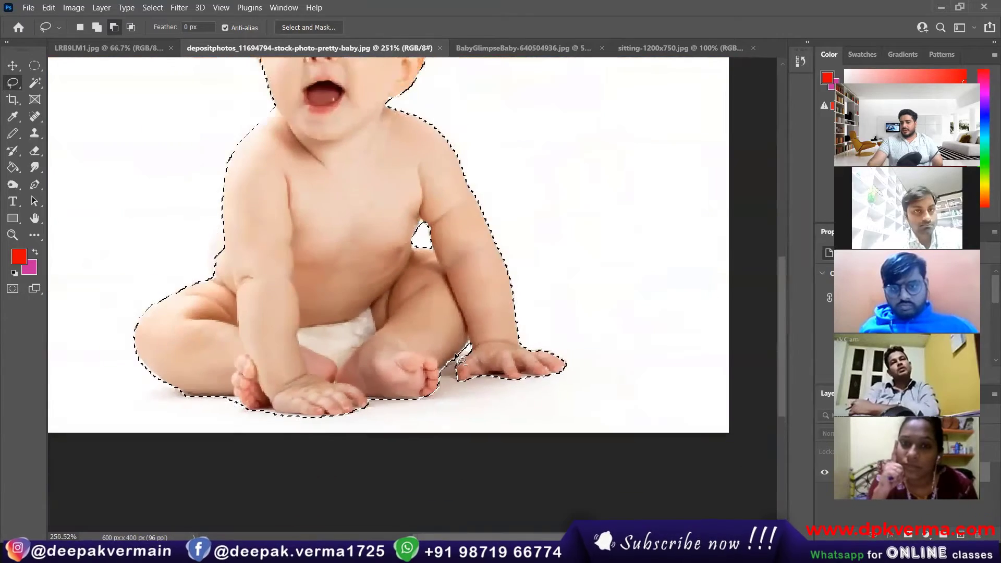
scroll(363, 213, "up", 3)
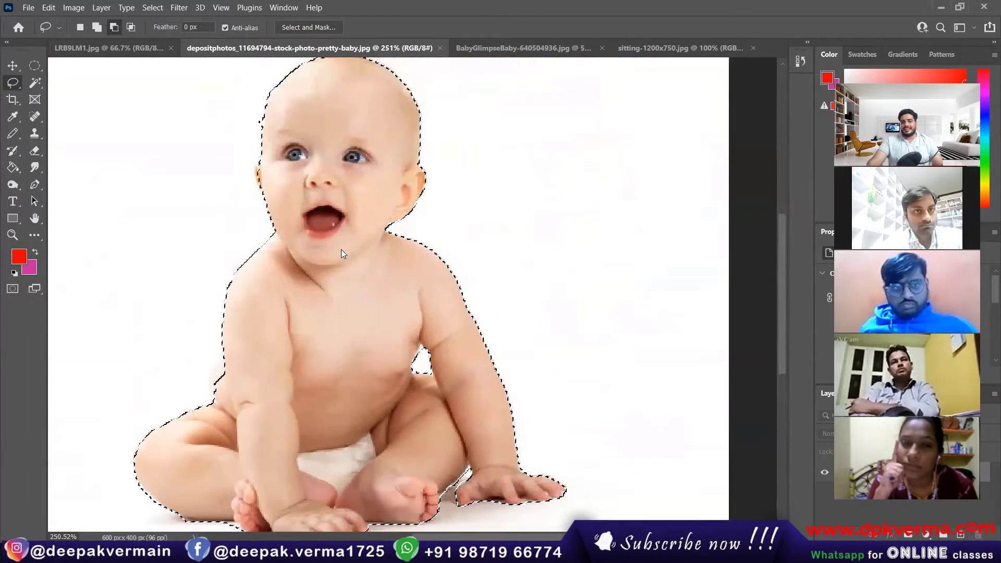
Feather the refined baby selection.
right_click(341, 249)
left_click(364, 281)
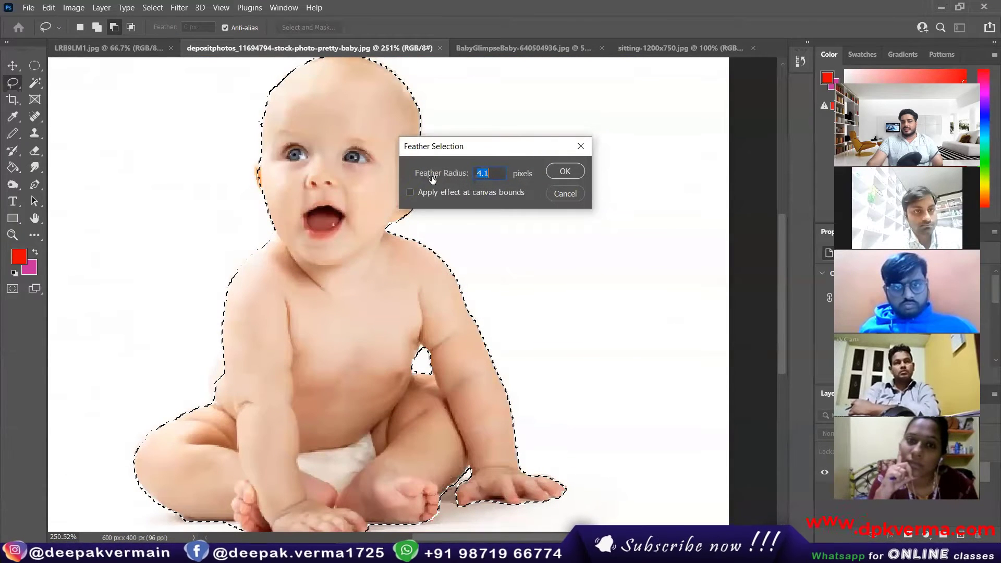
left_click(564, 170)
Move the baby into LRB9LM1 at the top row's right end, then return to the depositphotos photo.
left_click(16, 67)
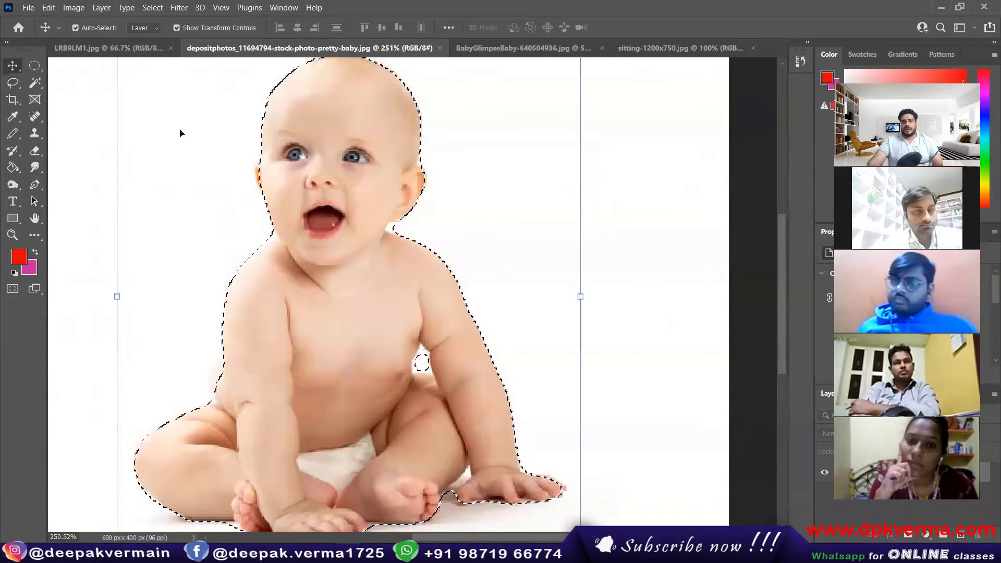
left_click_drag(303, 173, 544, 254)
key("ctrl+t")
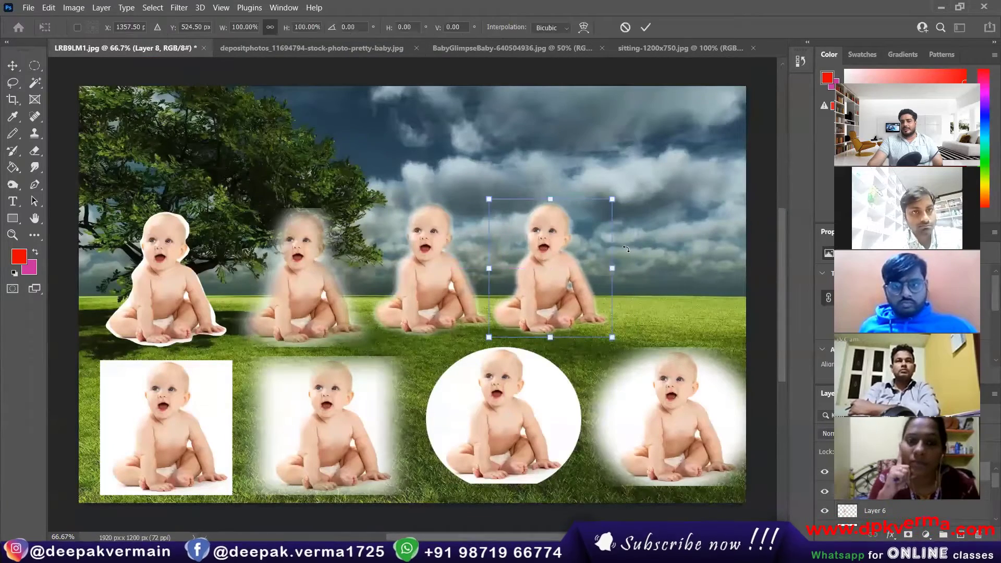
scroll(578, 263, "up", 5)
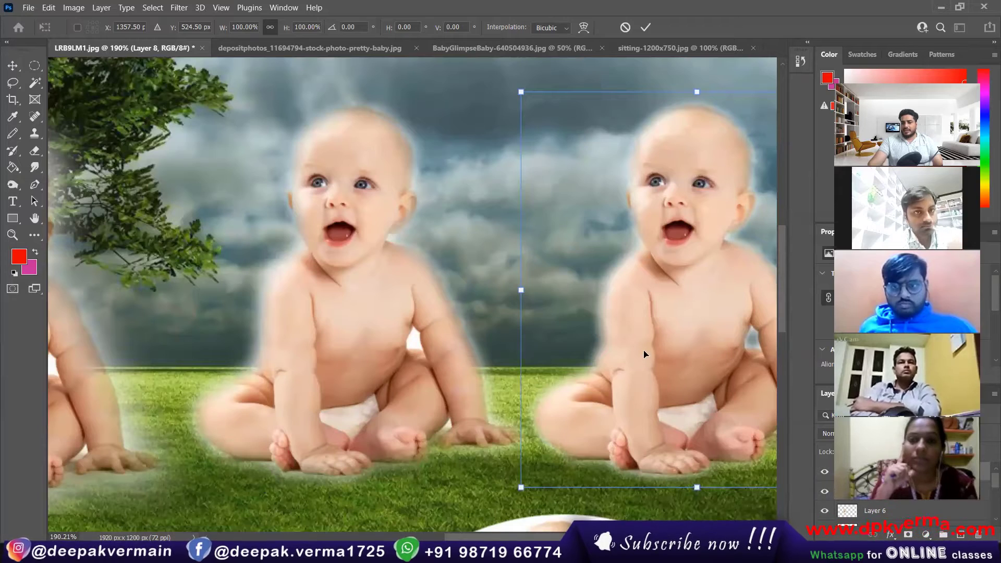
scroll(645, 352, "right", 3)
scroll(645, 358, "right", 1)
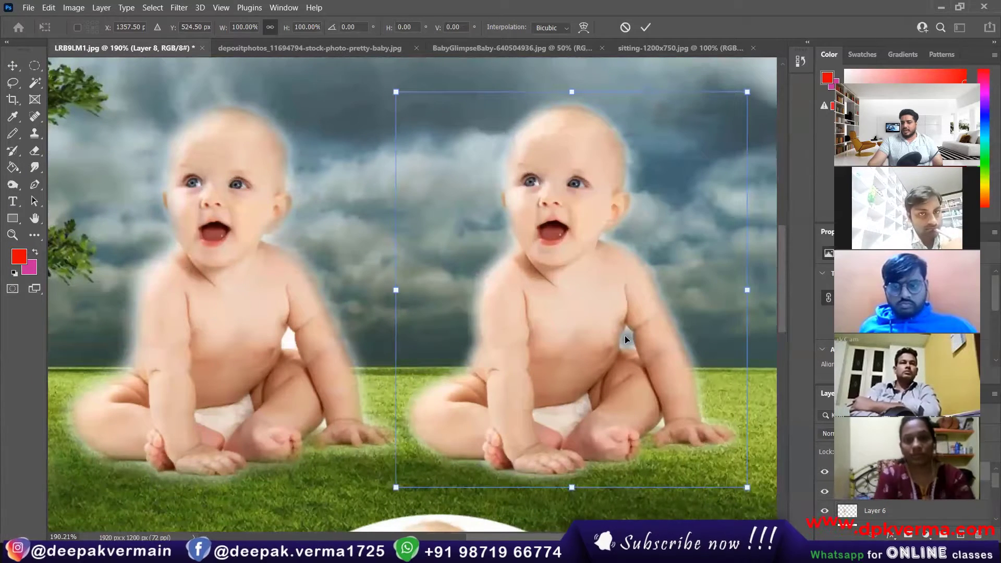
scroll(624, 339, "down", 3)
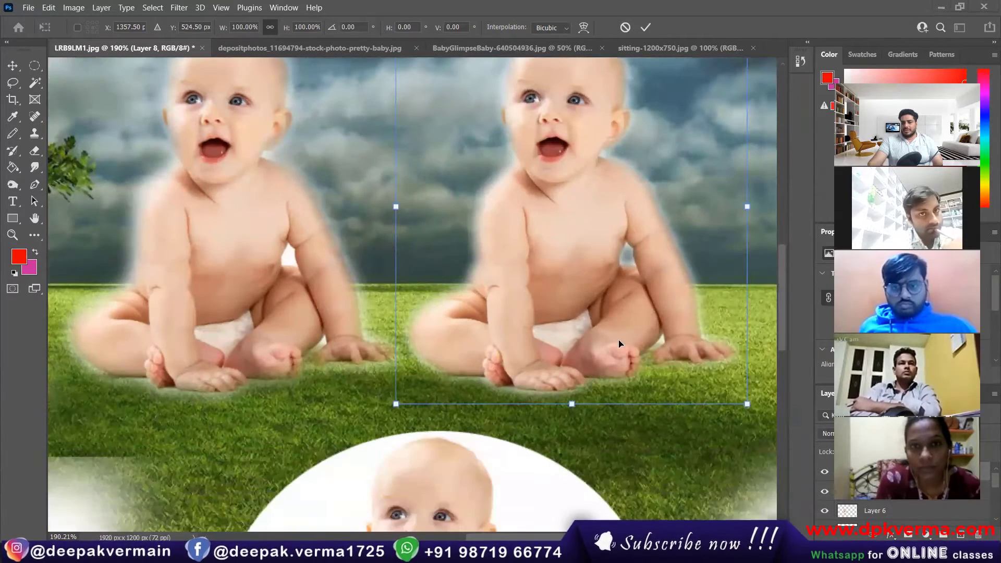
key("ctrl+0")
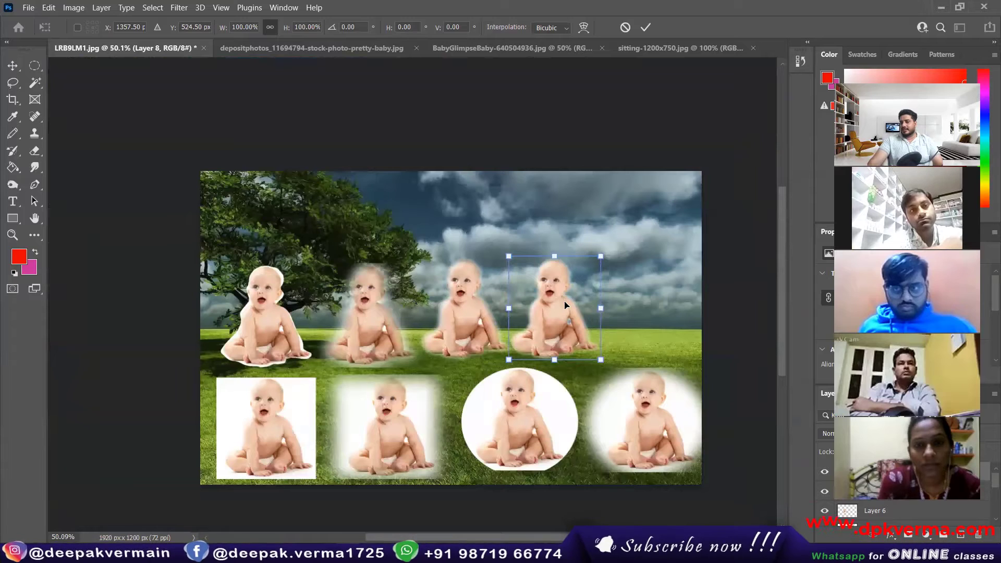
left_click(307, 48)
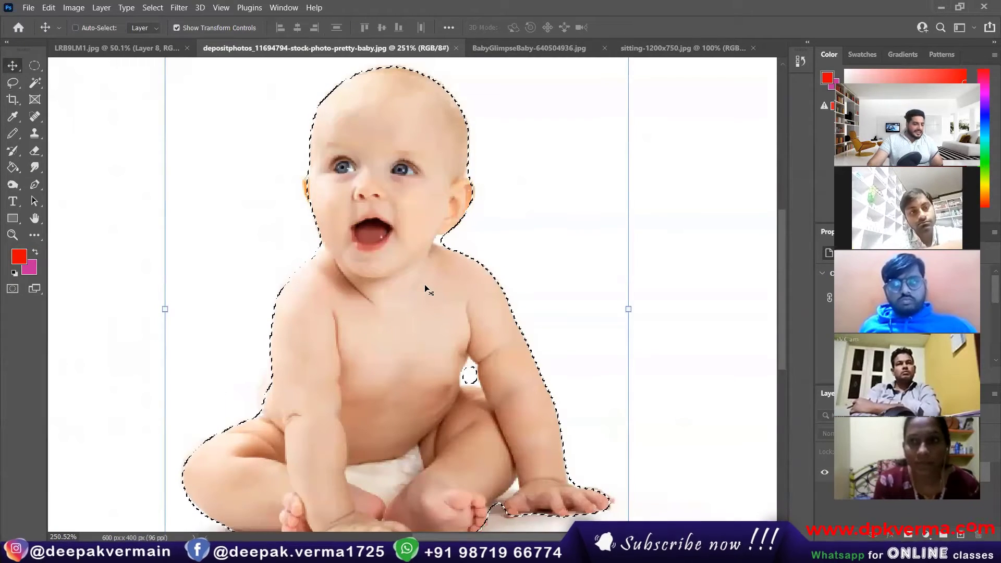
Deselect, then box the baby with the Object Selection Tool to exclude the white background.
key("ctrl+d")
scroll(400, 260, "down", 2)
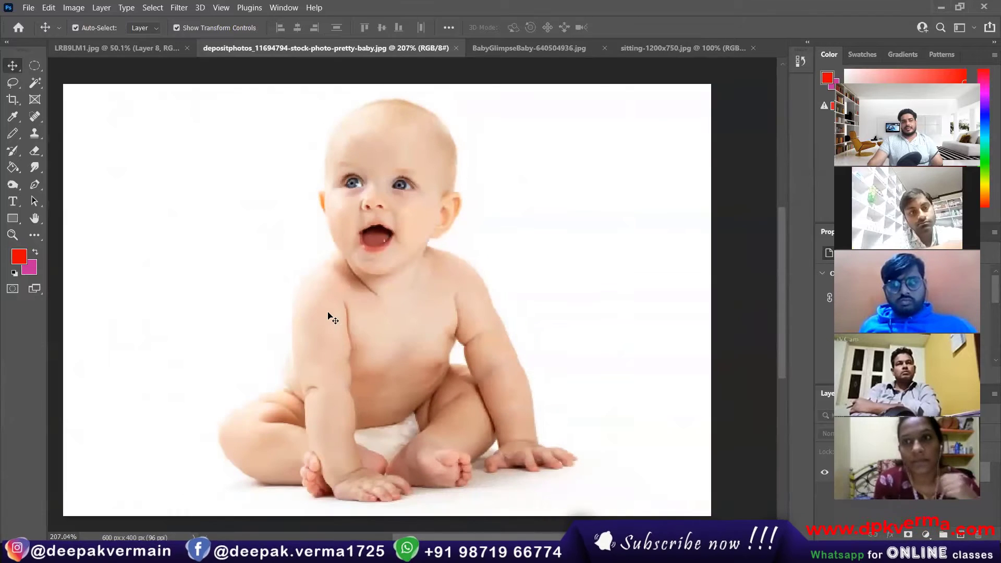
left_click(40, 87)
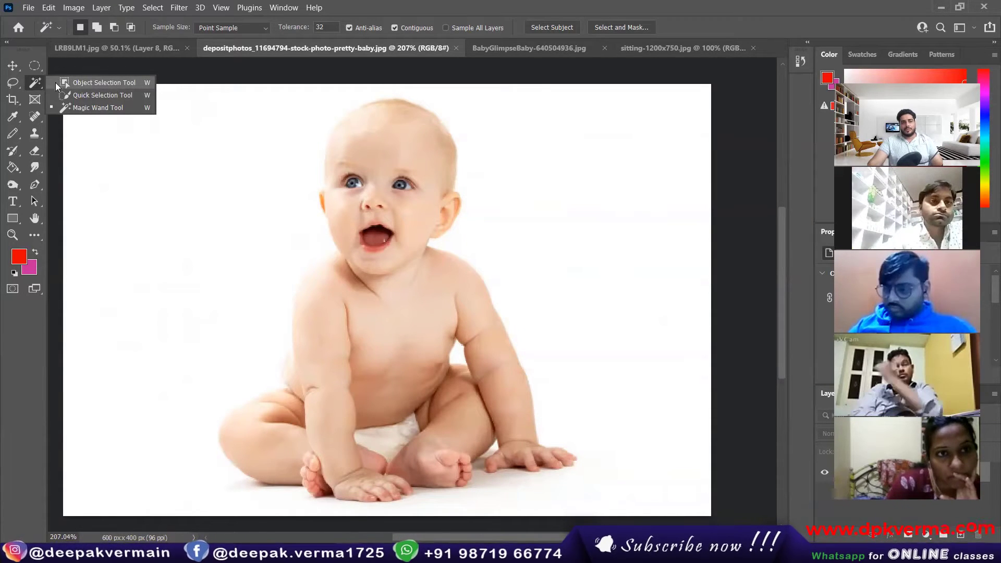
left_click(99, 85)
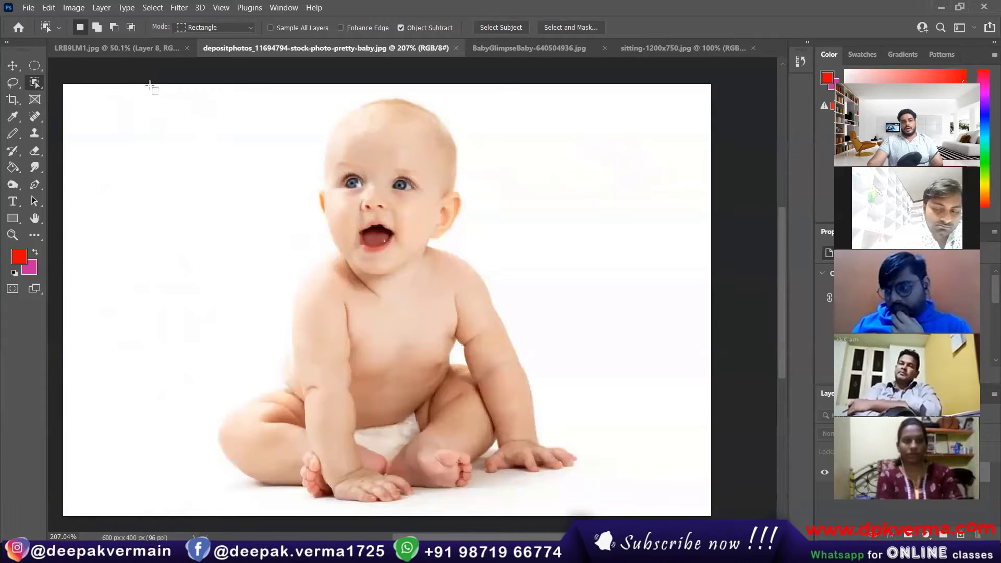
left_click_drag(160, 90, 595, 504)
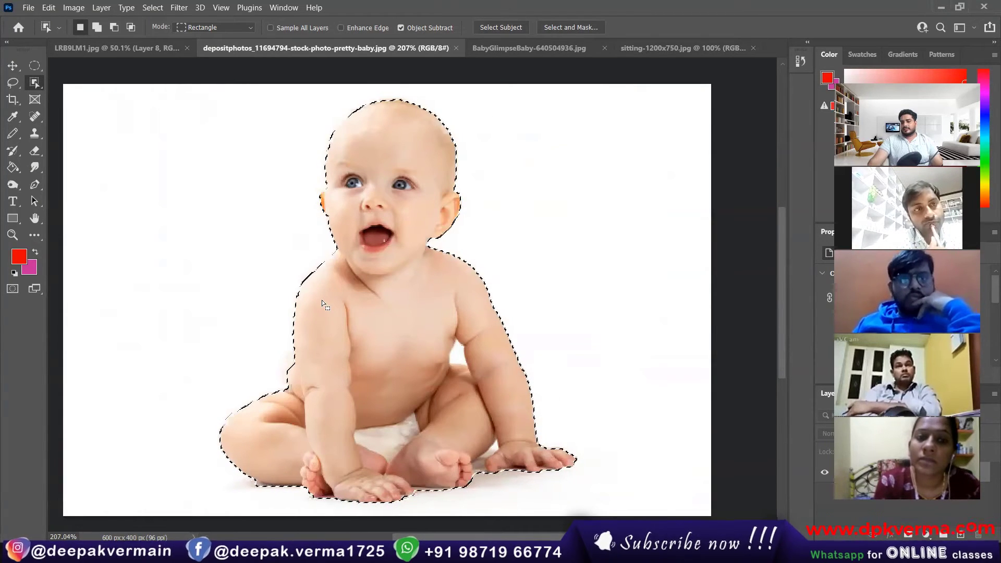
On the sitting-1200x750 photo, box the baby on the bed with Object Selection.
left_click(516, 47)
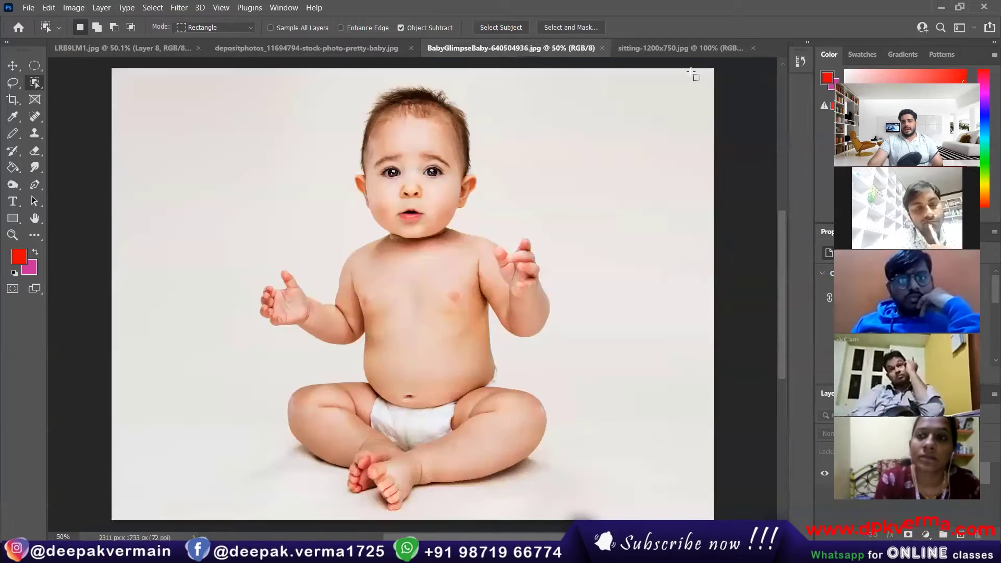
left_click(677, 50)
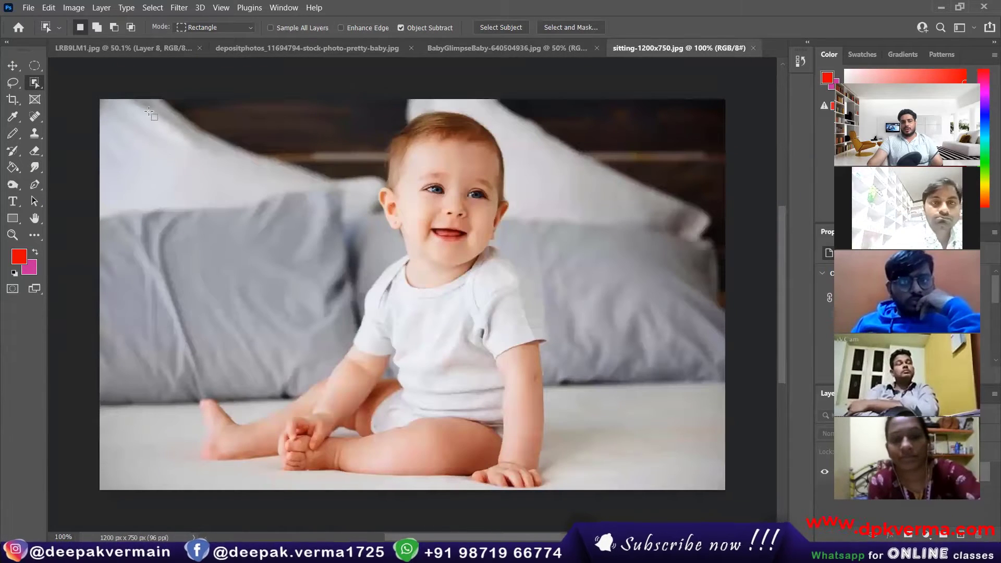
left_click_drag(147, 103, 603, 502)
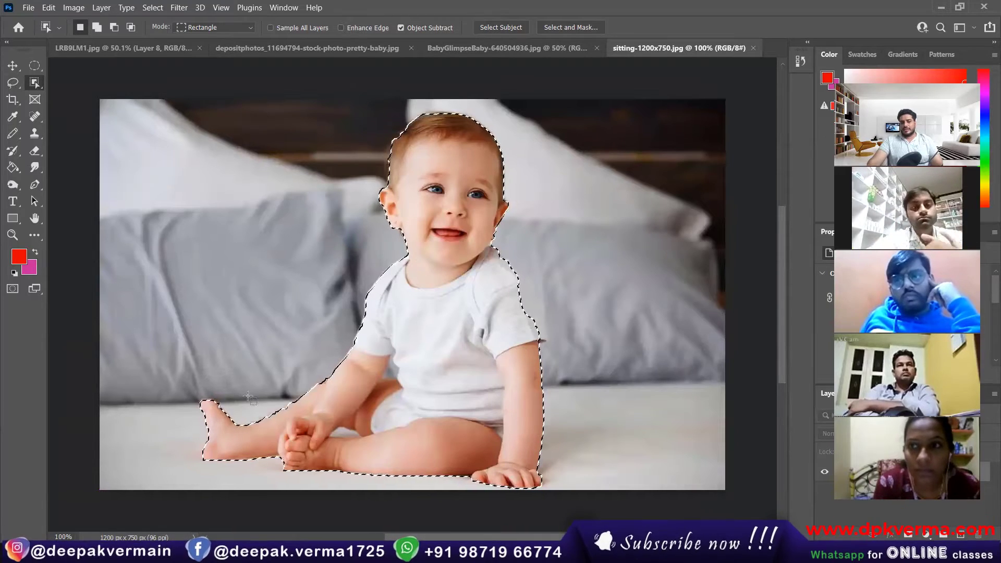
scroll(355, 458, "up", 5)
scroll(352, 455, "up", 5)
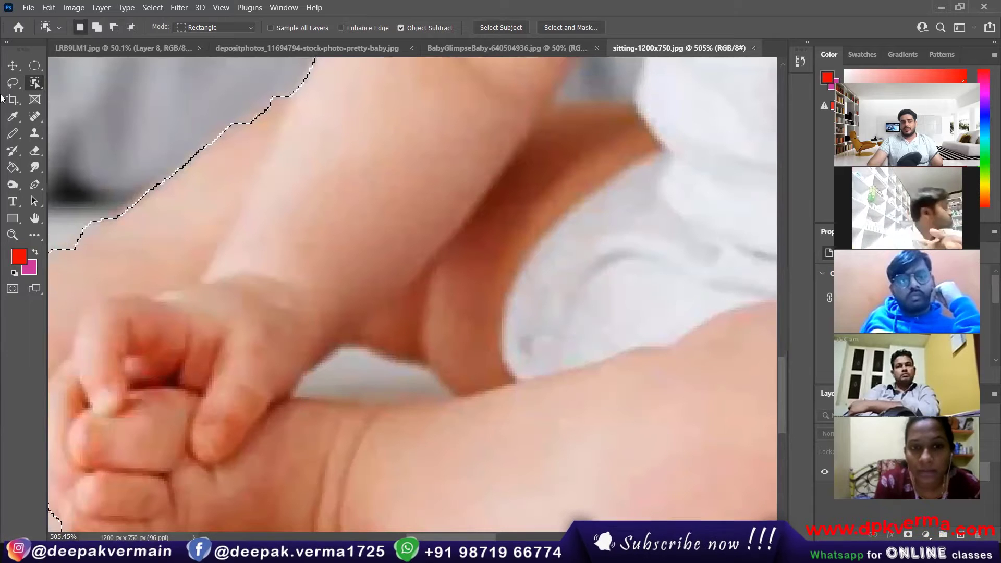
Subtract the background gaps under the hand and near the armpit with the Lasso.
left_click(14, 84)
right_click(15, 89)
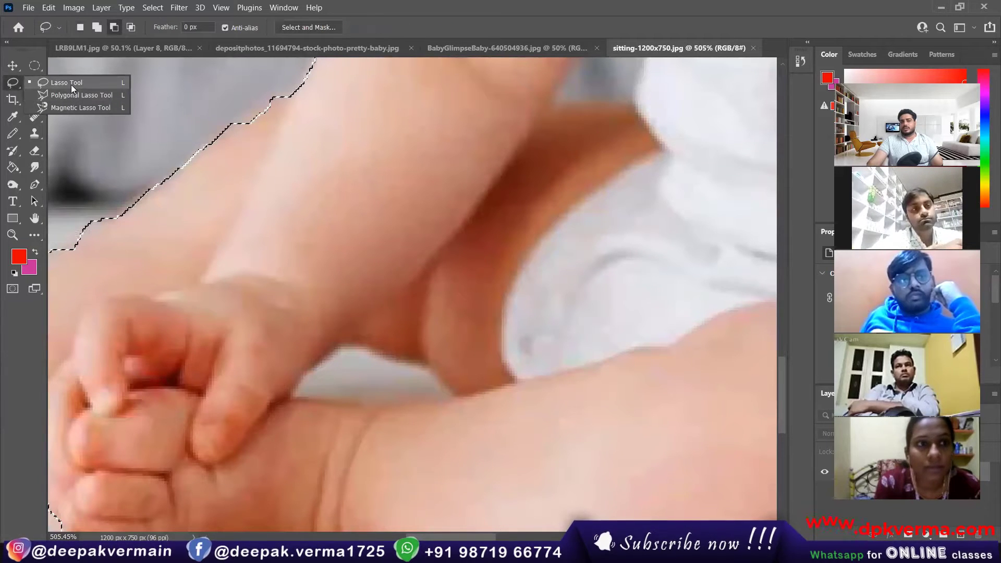
left_click(71, 84)
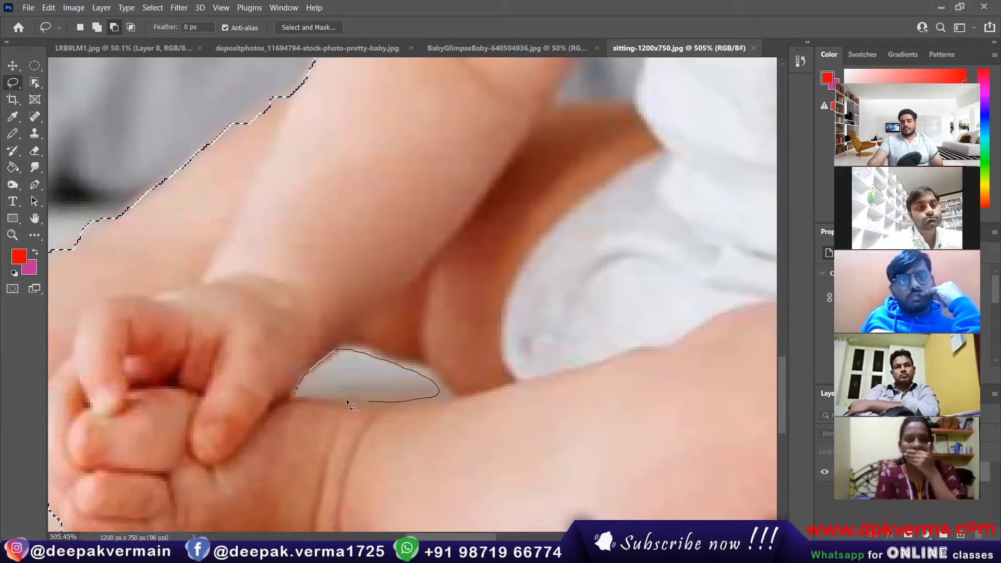
left_click_drag(294, 392, 296, 396)
scroll(437, 337, "down", 5)
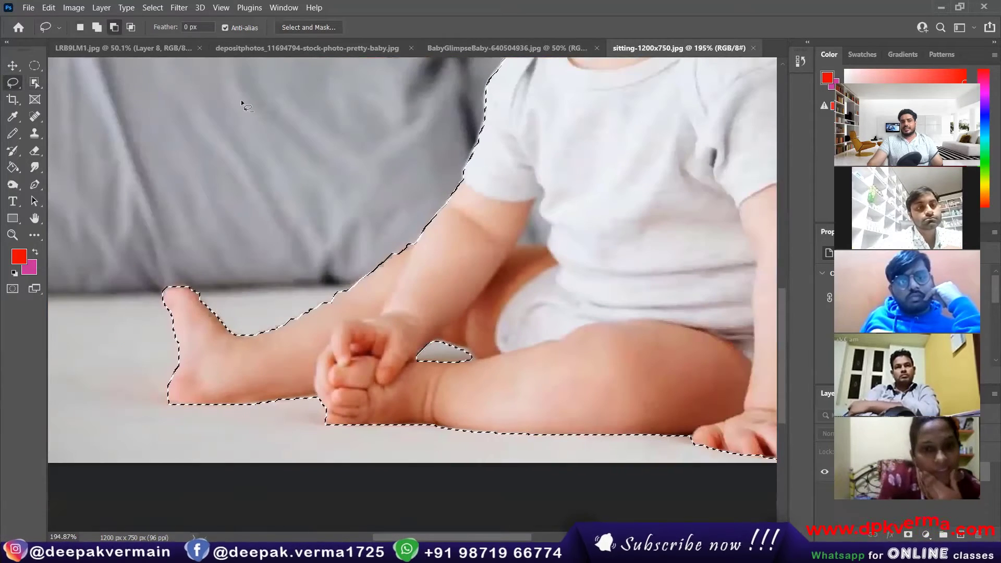
left_click(116, 28)
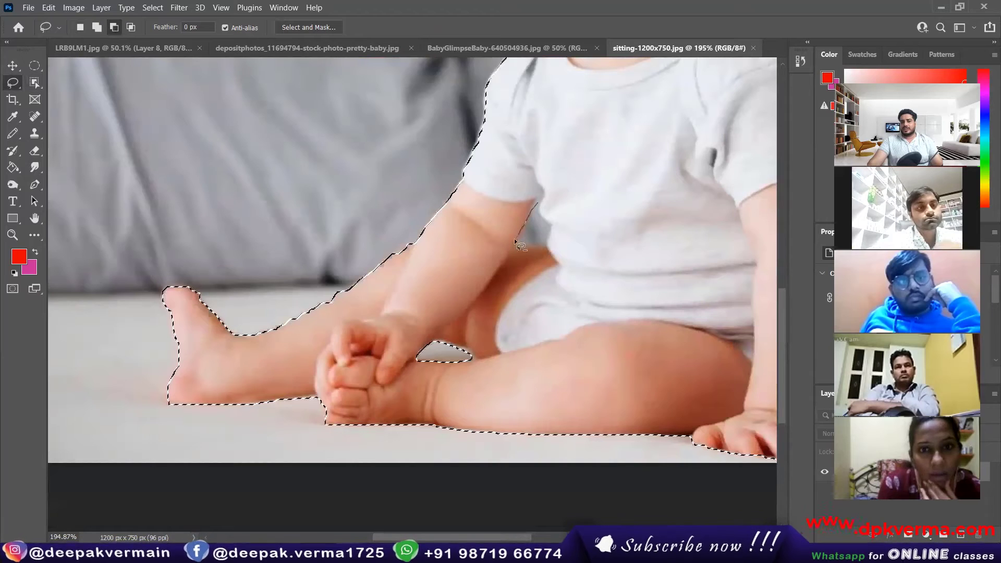
left_click_drag(538, 209, 540, 211)
scroll(544, 290, "down", 5)
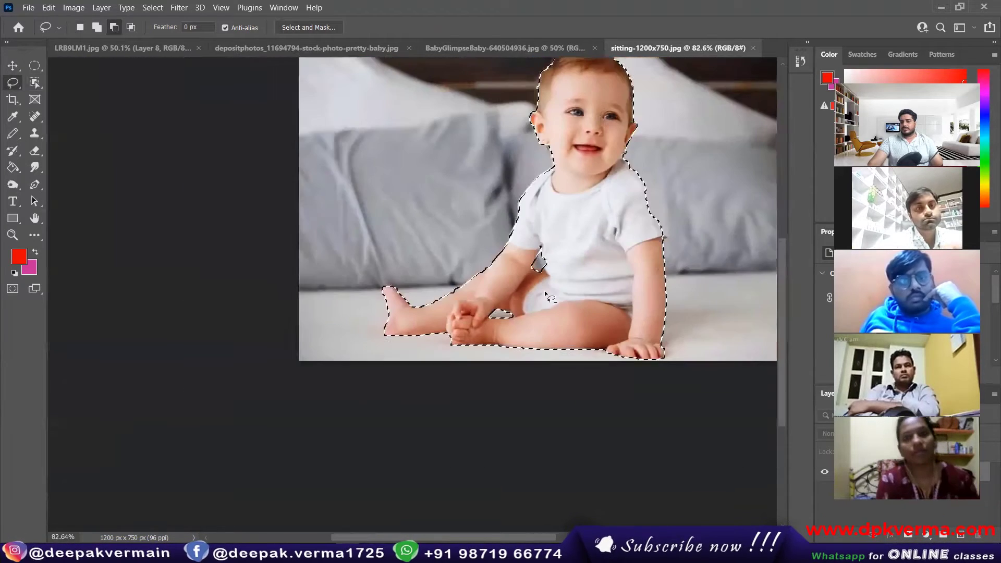
Feather the selection 5.3 px and place the baby in LRB9LM1's top right at about 80%.
right_click(595, 182)
left_click(622, 213)
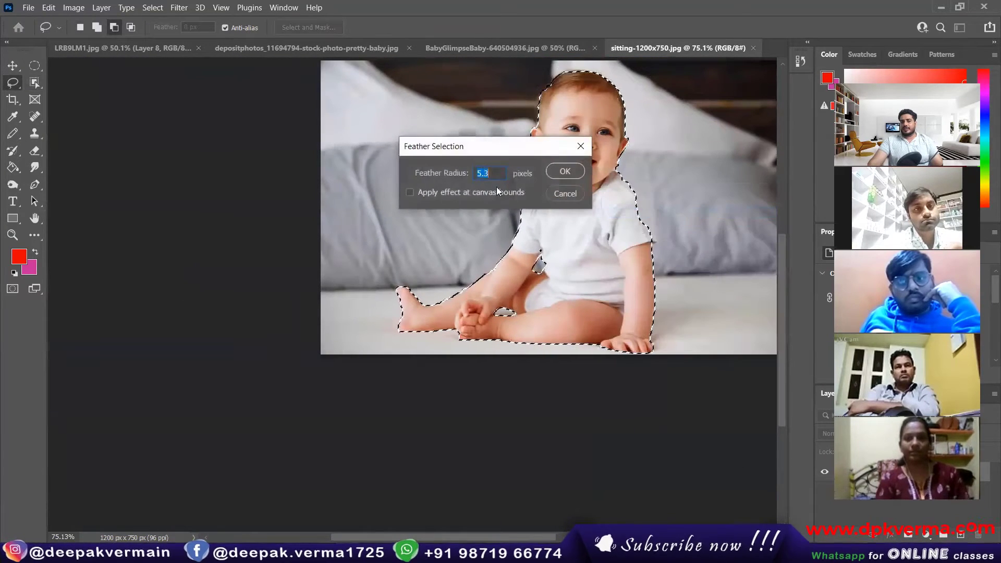
left_click(564, 172)
left_click(13, 66)
left_click_drag(605, 194, 132, 48)
left_click_drag(559, 253, 640, 265)
left_click_drag(692, 170, 656, 208)
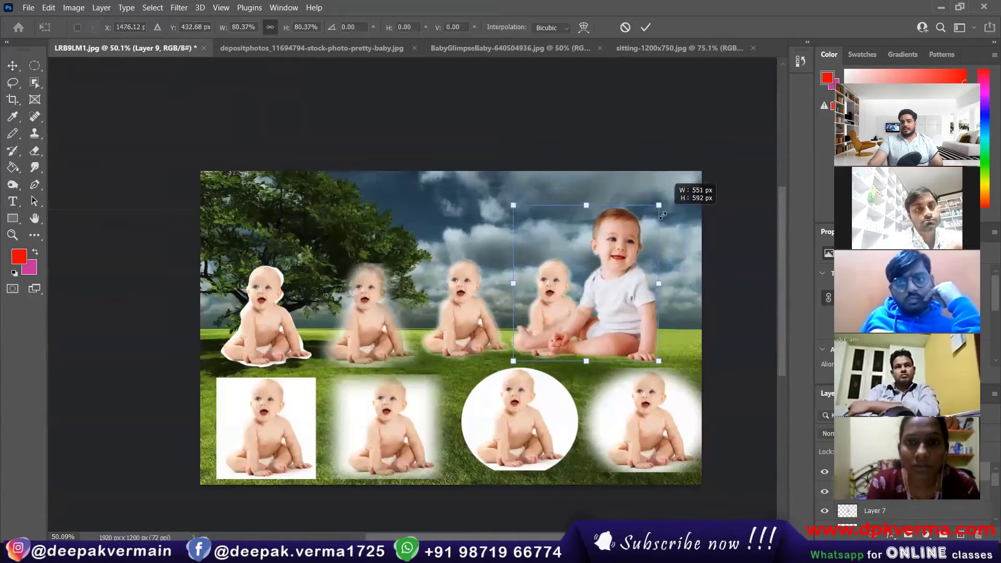
left_click_drag(643, 282, 685, 275)
left_click(645, 28)
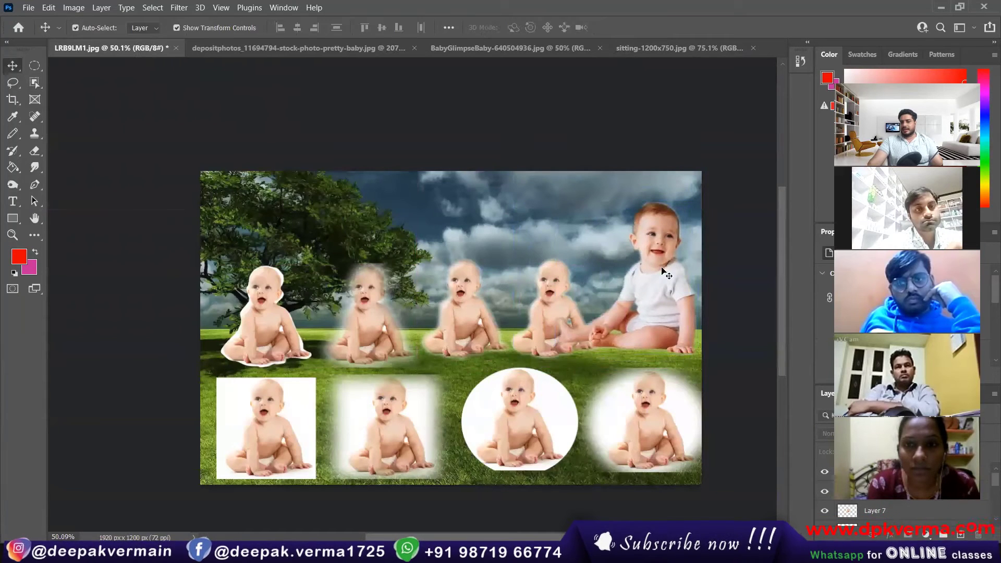
Shrink the bed-photo baby to about two-thirds size and set it at the top row's right end.
left_click(667, 311)
left_click_drag(697, 201, 649, 252)
left_click_drag(631, 317, 658, 335)
left_click(645, 28)
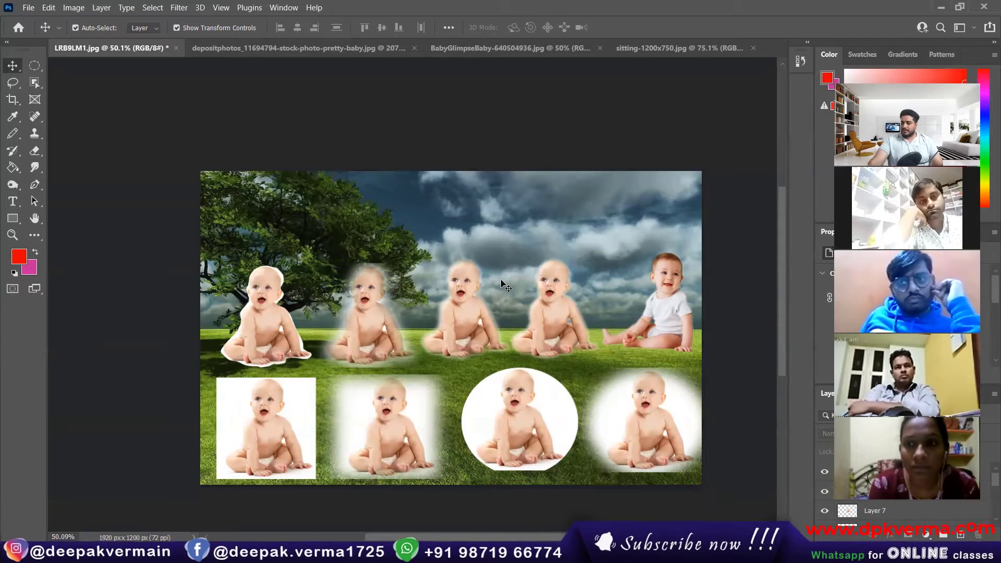
Open the BabyGlimpseBaby raised-hands photo and switch to the Magic Wand Tool.
left_click(288, 48)
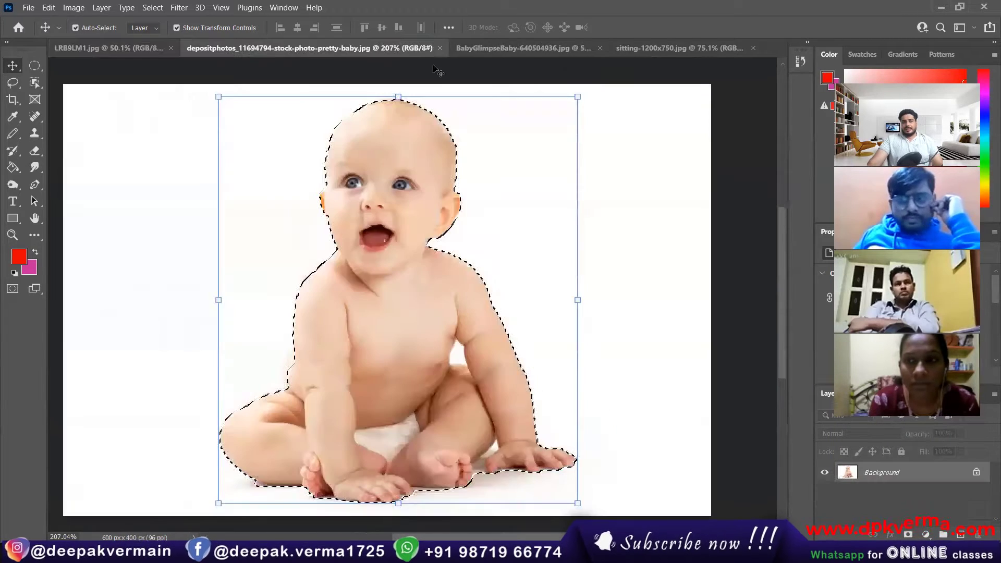
left_click(531, 48)
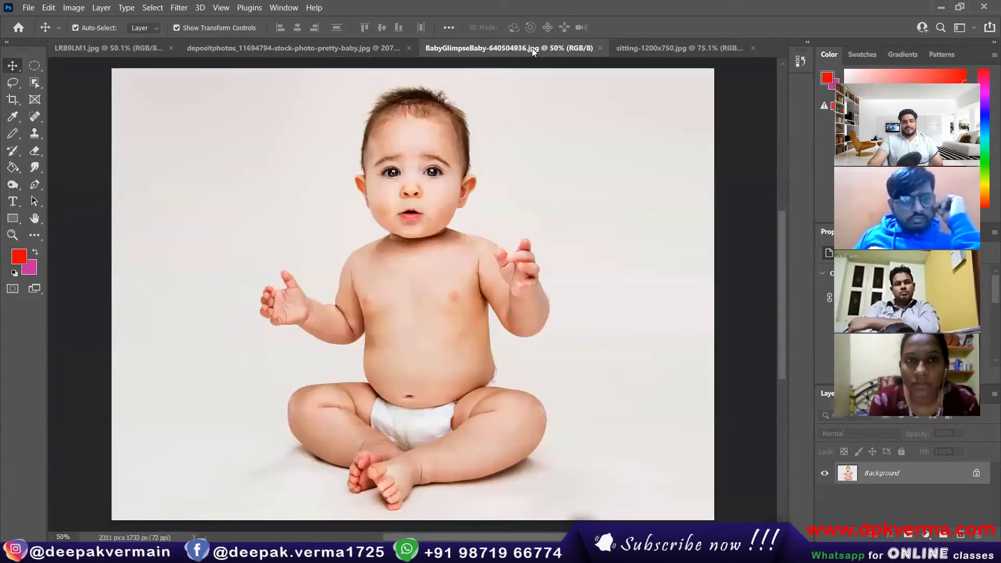
left_click(34, 82)
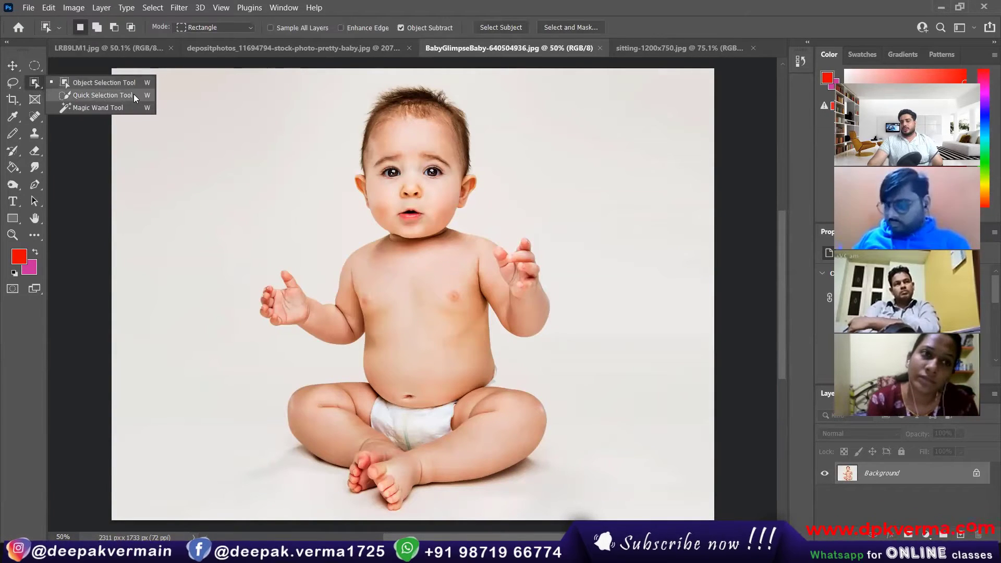
left_click(104, 109)
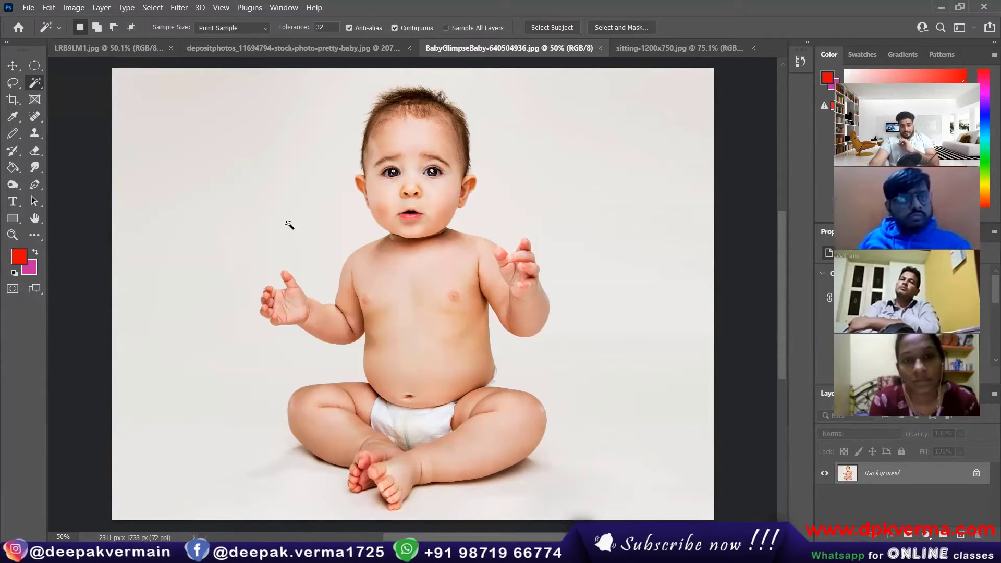
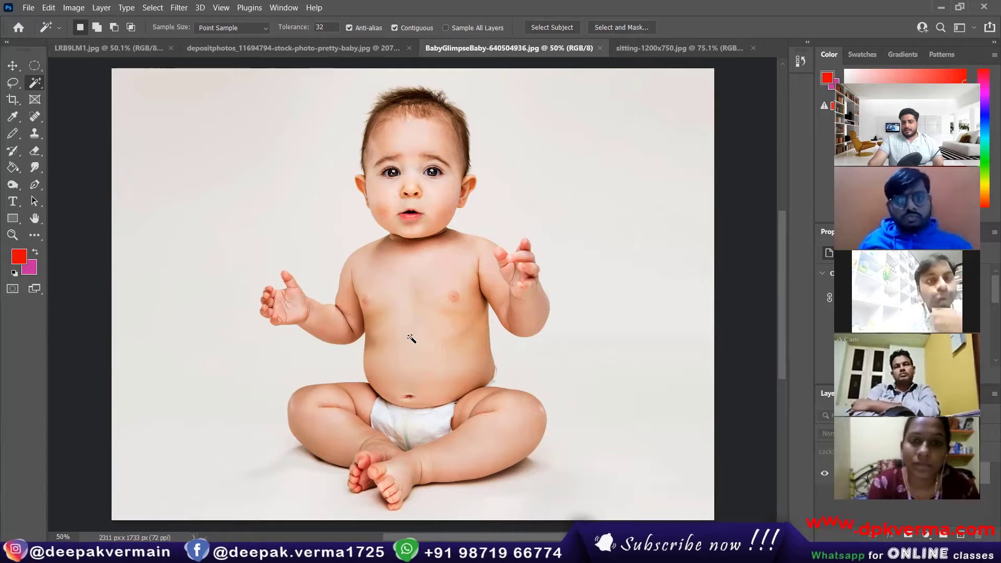
Magic Wand-select the baby's chest and belly skin, then bring up the Chrome bed-search window.
scroll(429, 353, "up", 3)
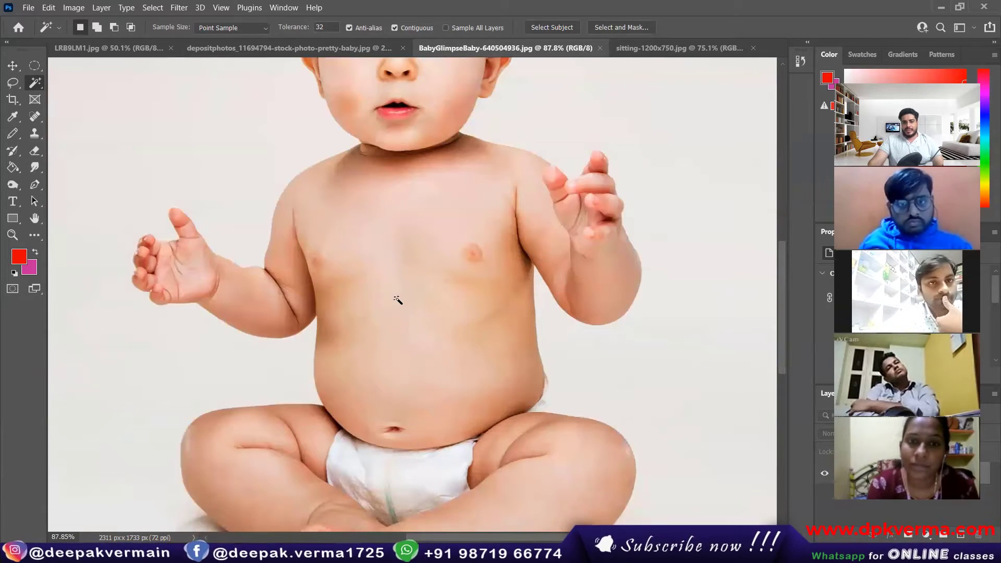
left_click(396, 298)
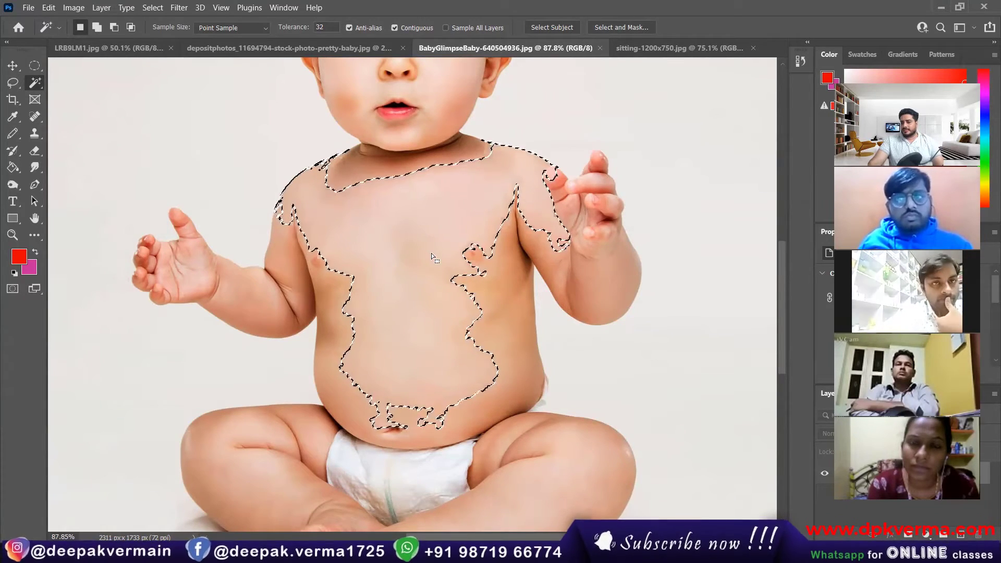
left_click(203, 552)
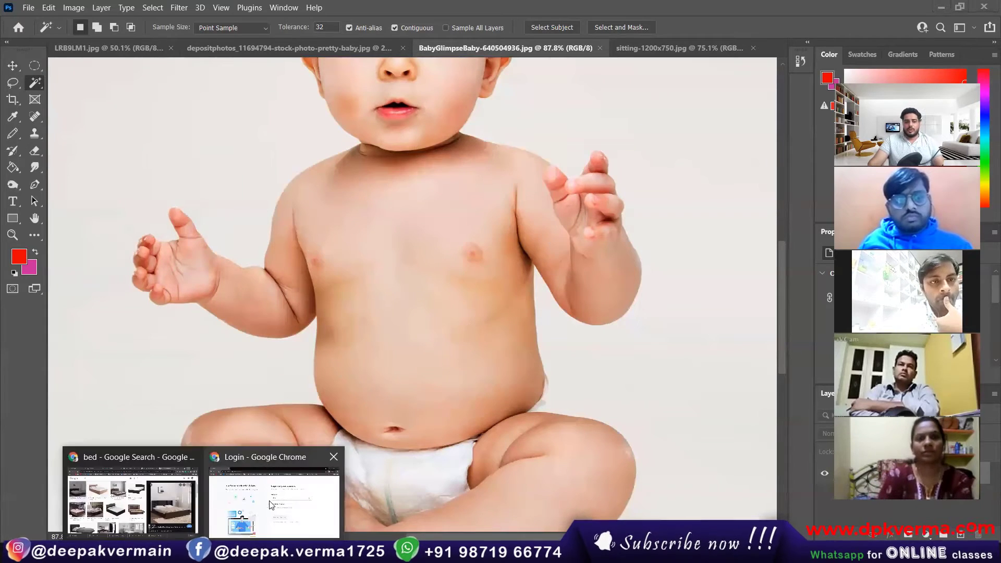
left_click(133, 498)
In a new tab, search Google Images for 'umbrella', dropping 'png' from the query.
left_click(843, 15)
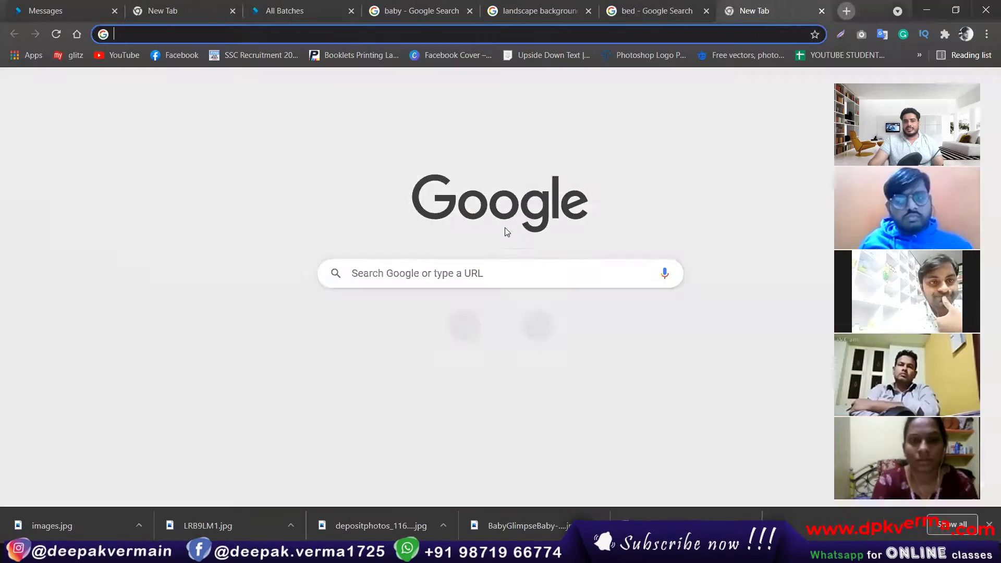
left_click(485, 272)
type("u")
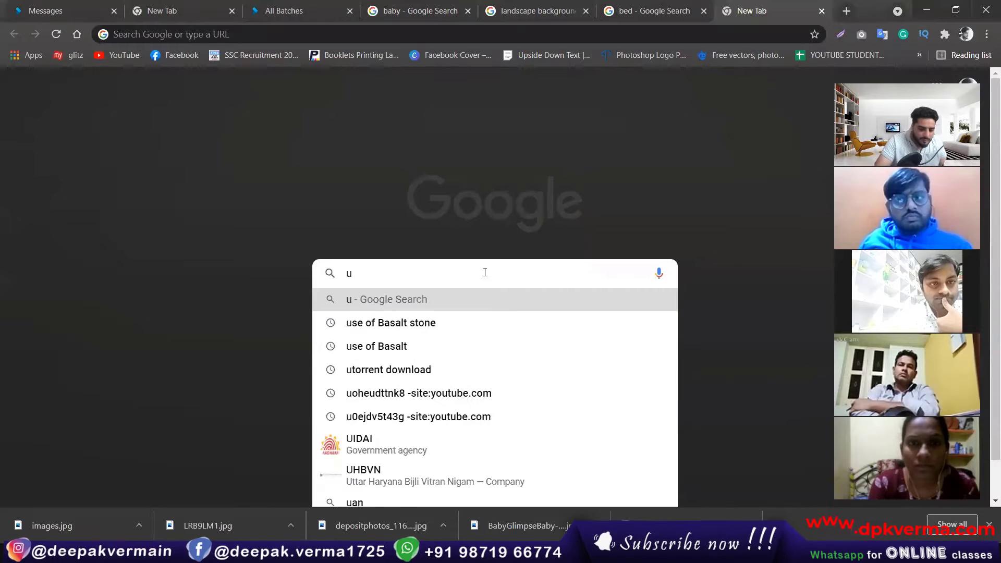
type("mb")
left_click(474, 321)
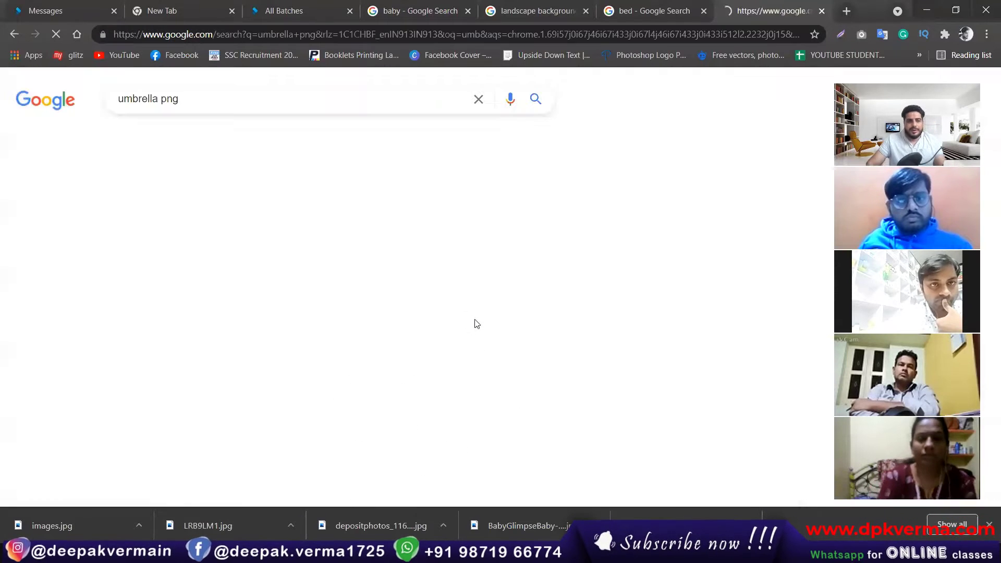
double_click(164, 99)
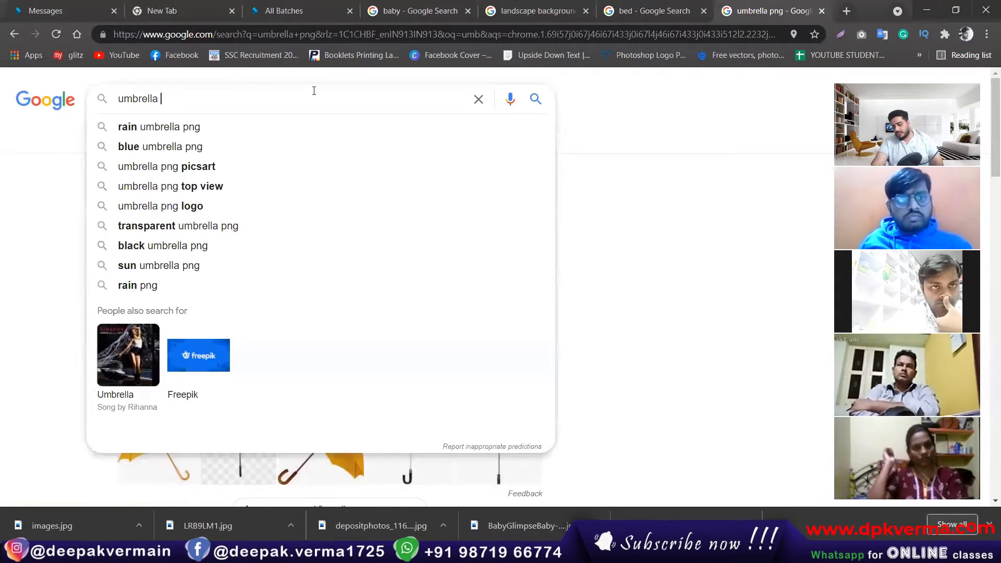
key("BackSpace")
key("Return")
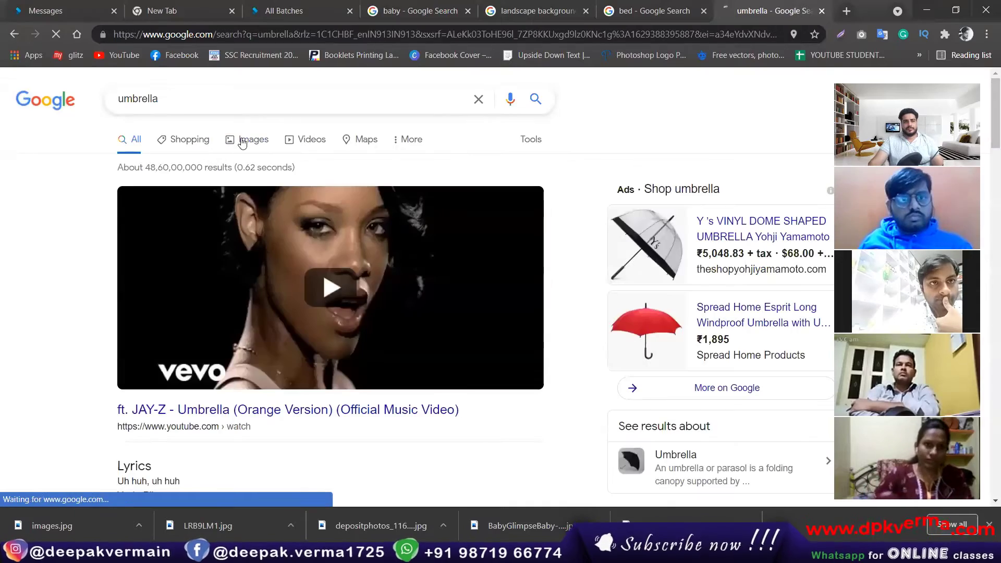
left_click(241, 143)
Refine the image search to 'umbrella hd'.
scroll(313, 323, "down", 6)
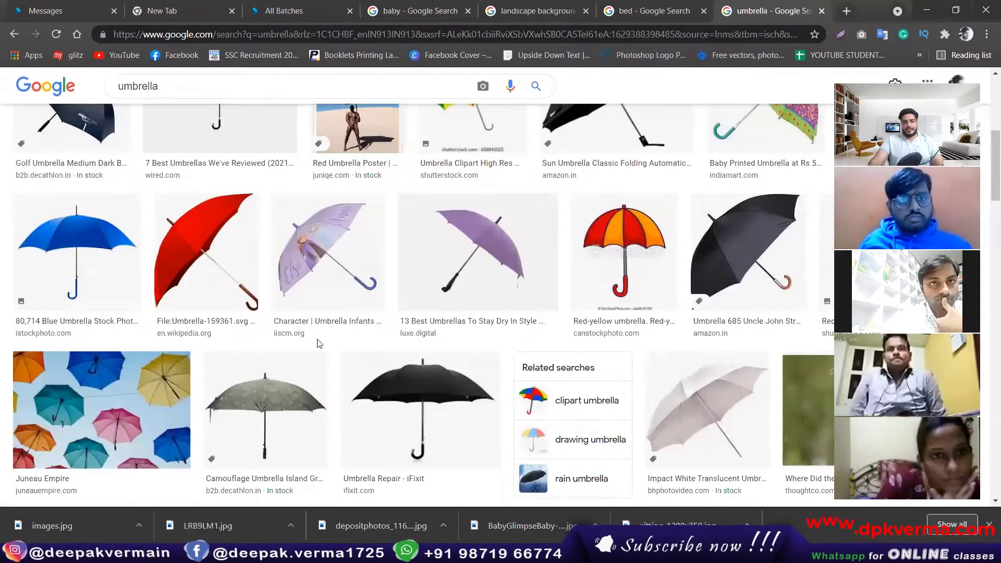
scroll(319, 343, "up", 5)
scroll(492, 301, "down", 5)
scroll(492, 301, "up", 5)
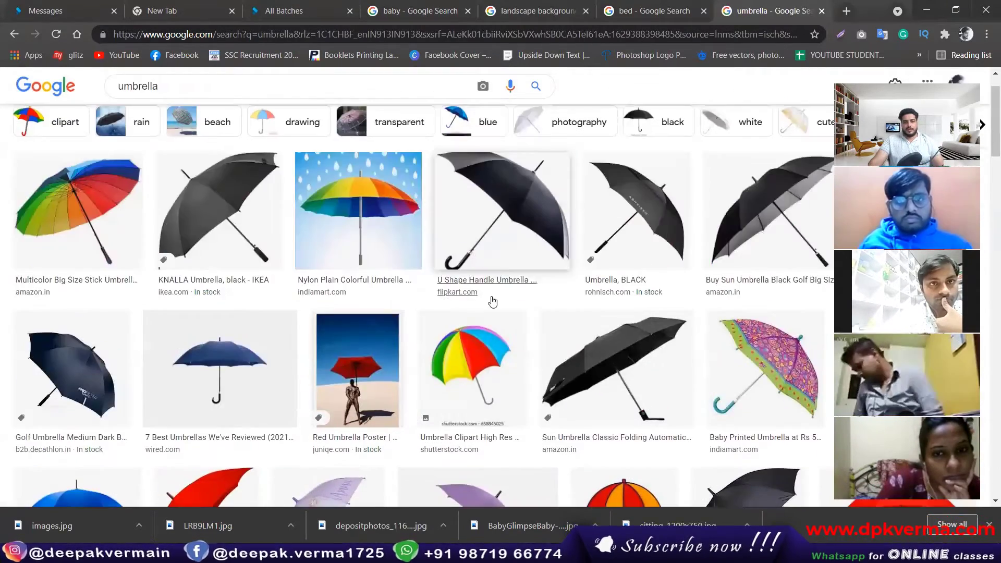
scroll(492, 307, "down", 5)
scroll(492, 323, "up", 6)
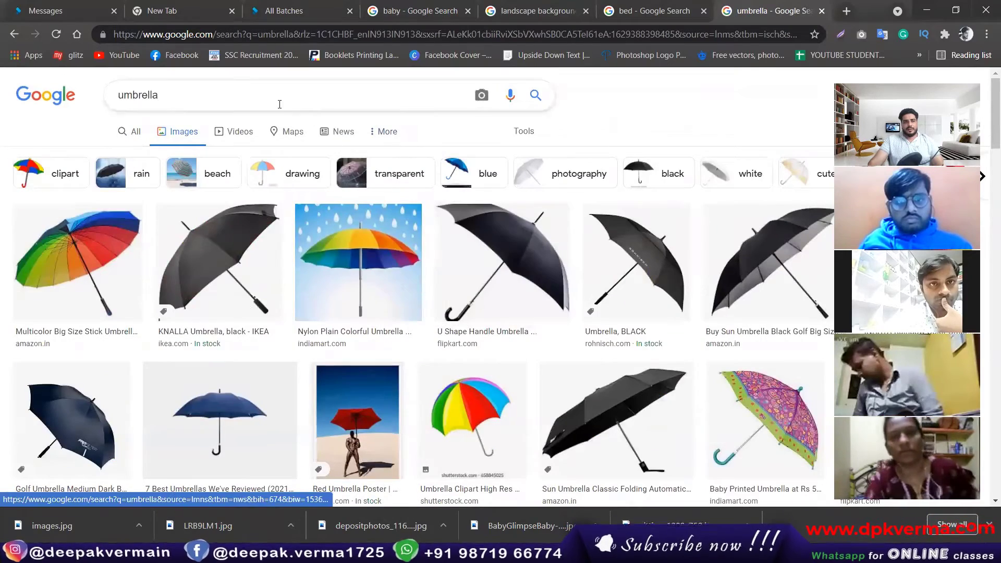
left_click(280, 104)
type("h")
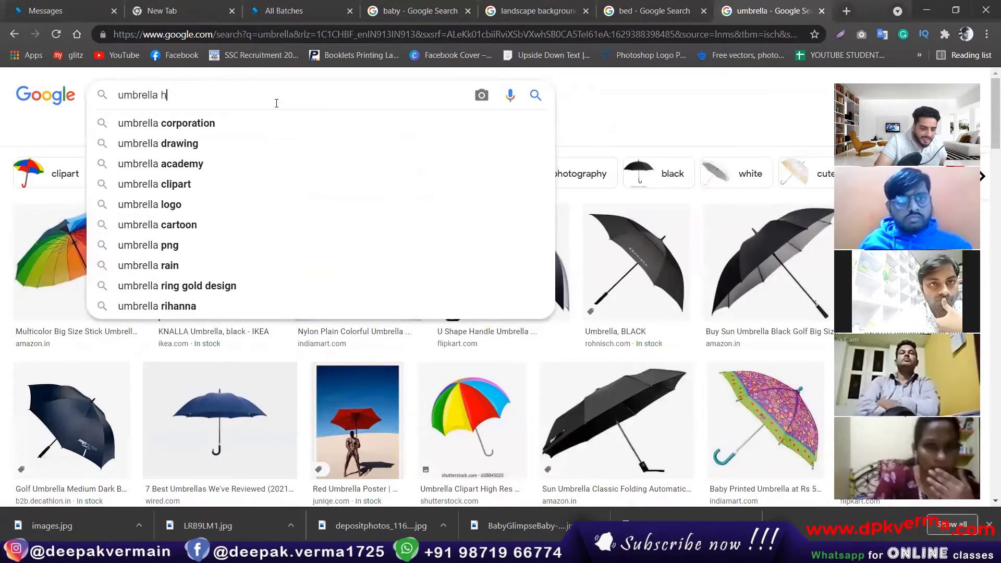
type("d")
key("Return")
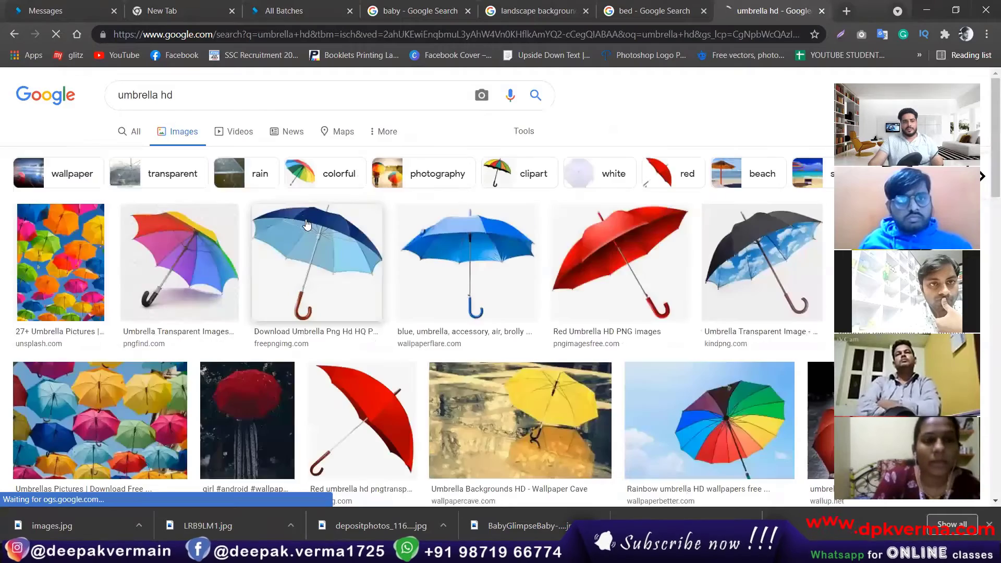
Save the multicoloured kindpng umbrella clipart and drag the download out of the browser.
scroll(303, 229, "down", 5)
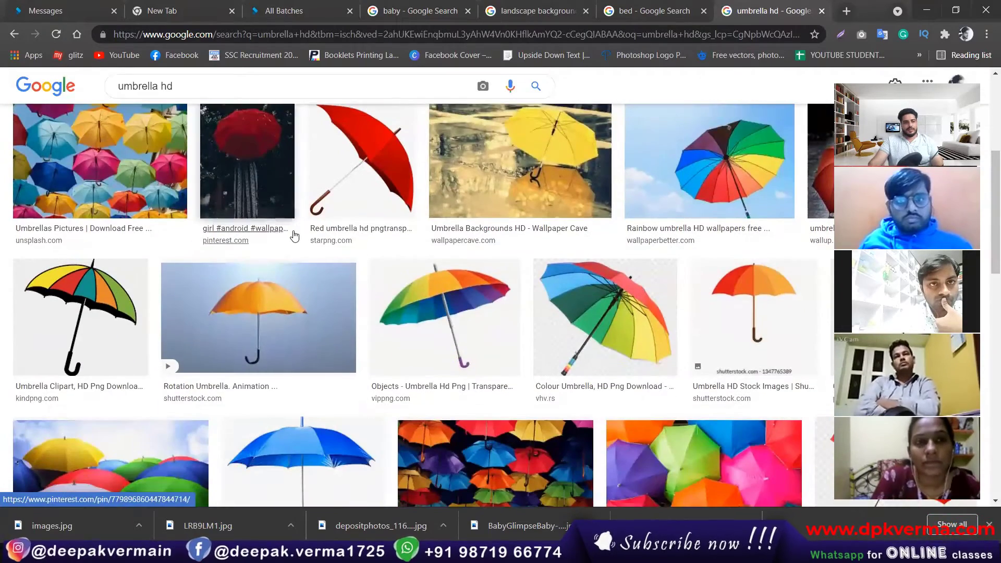
left_click(78, 313)
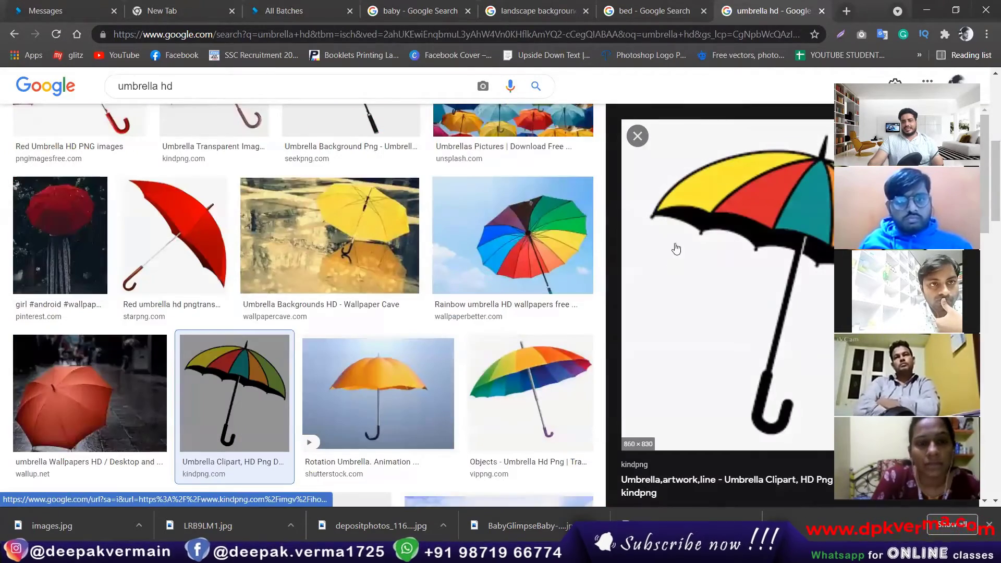
right_click(699, 217)
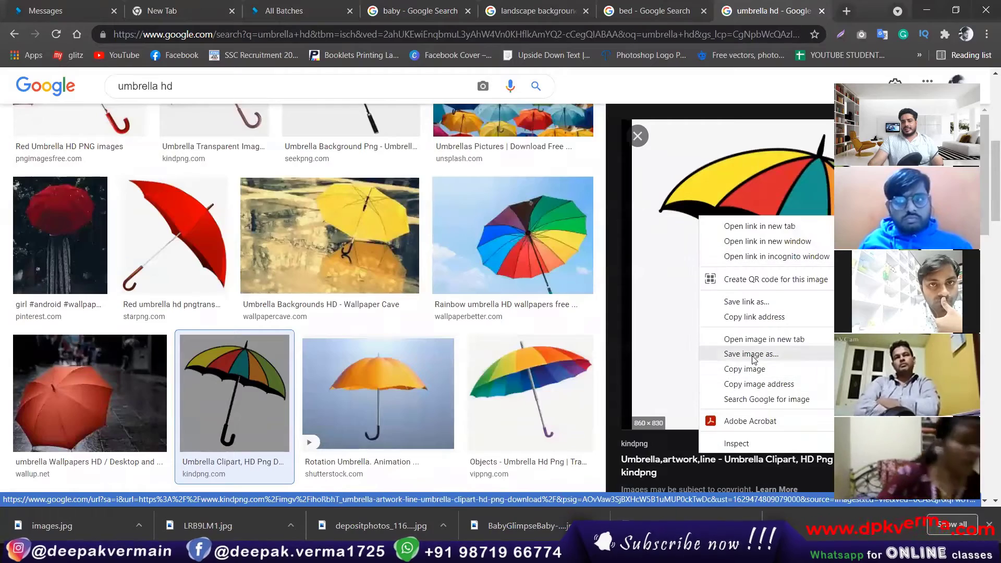
left_click(753, 356)
key("Return")
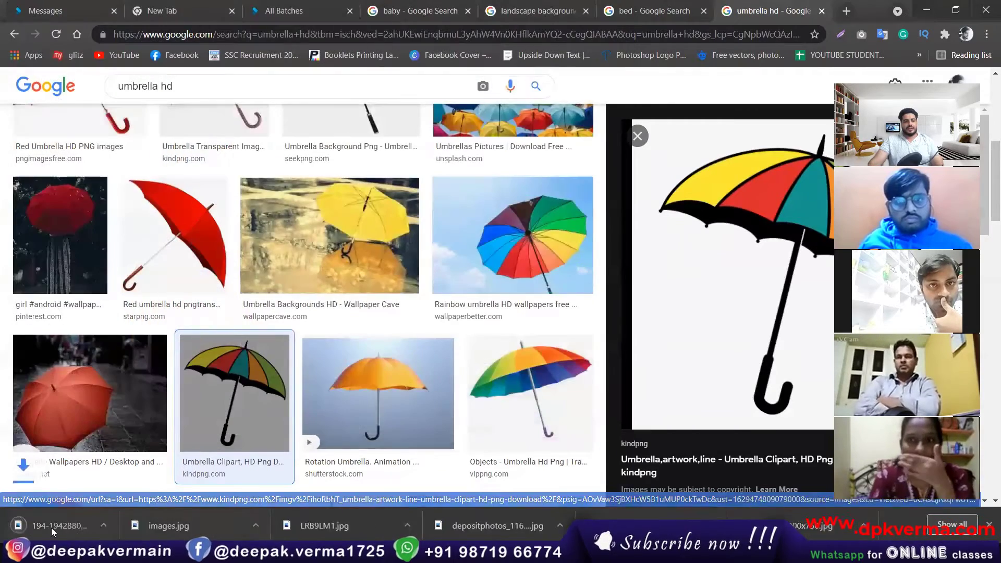
left_click_drag(50, 524, 27, 342)
Bring the downloaded umbrella PNG into Photoshop and zoom in on it.
key("alt+Tab")
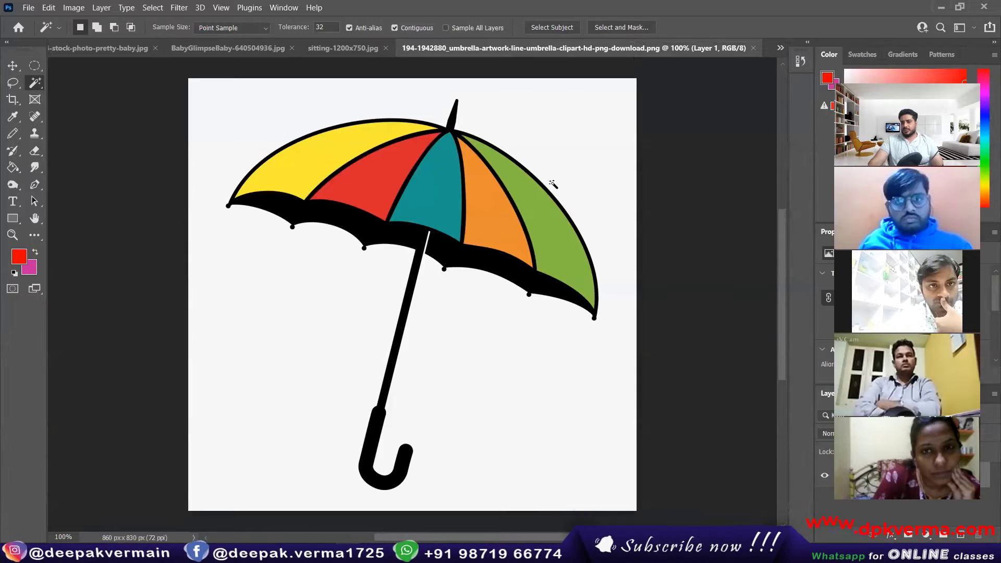
scroll(521, 156, "up", 4)
scroll(363, 235, "down", 4)
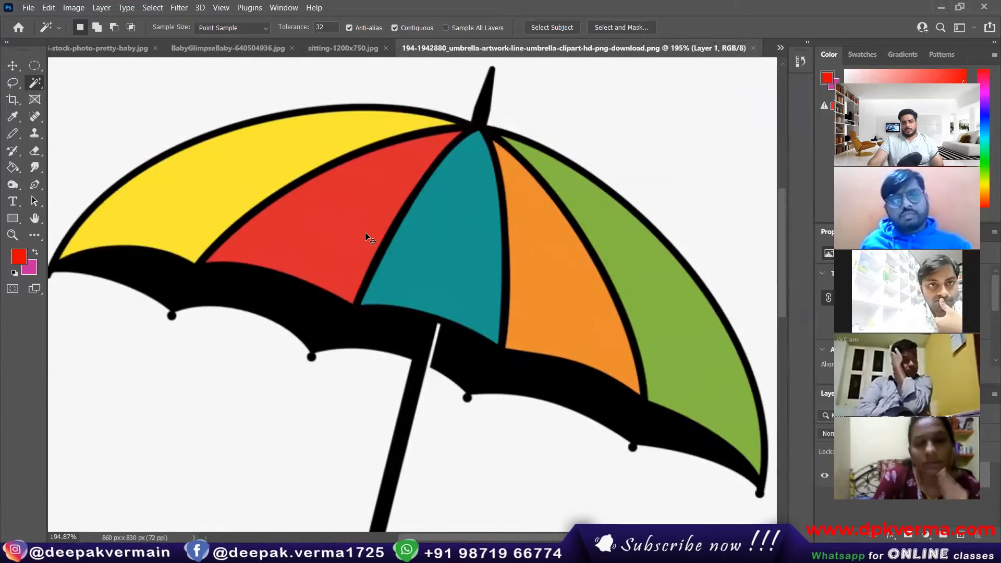
scroll(457, 233, "up", 4)
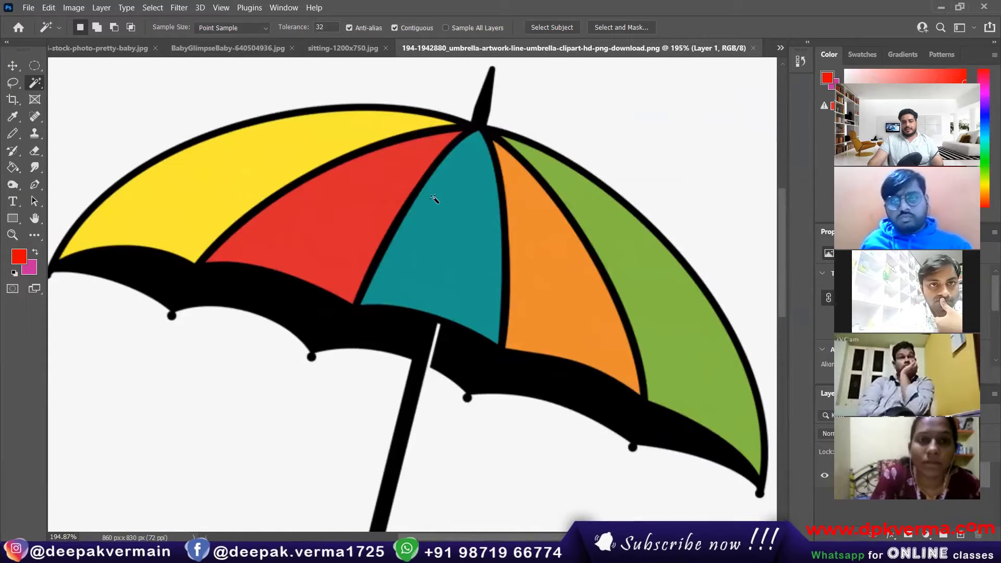
Magic Wand-select the teal, red, then yellow panels, then return to sitting-1200x750.jpg.
left_click(424, 249)
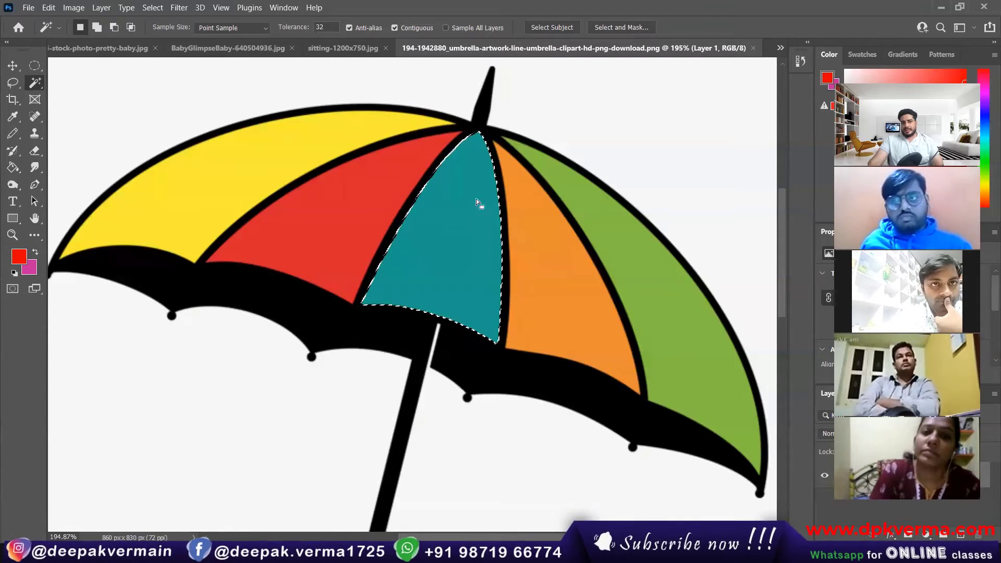
left_click(326, 208)
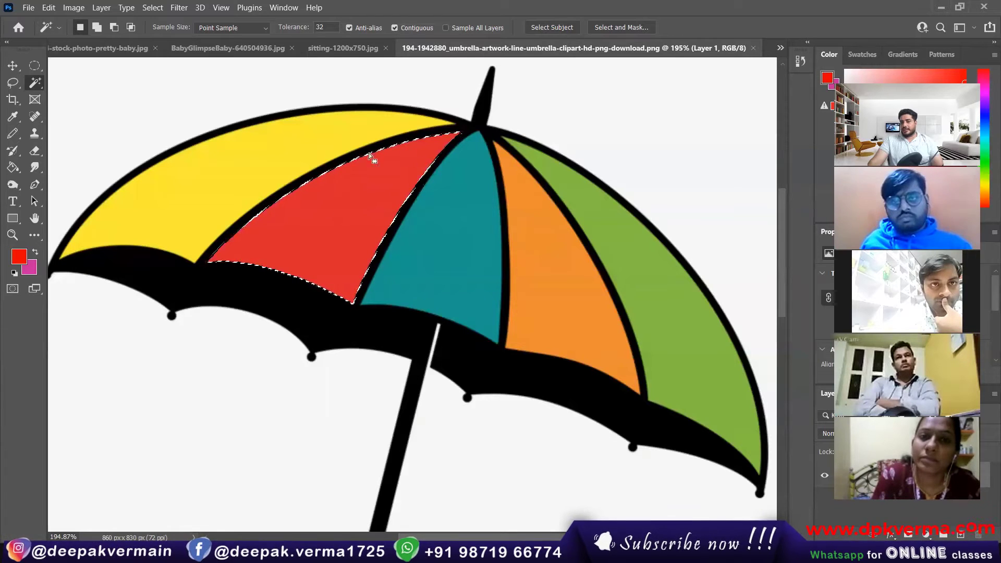
left_click(203, 178)
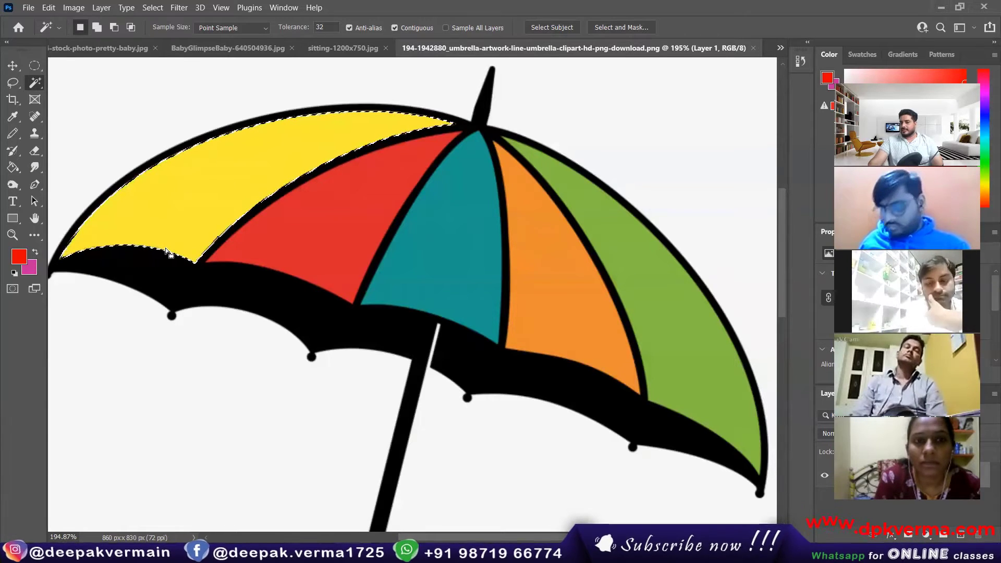
left_click(357, 48)
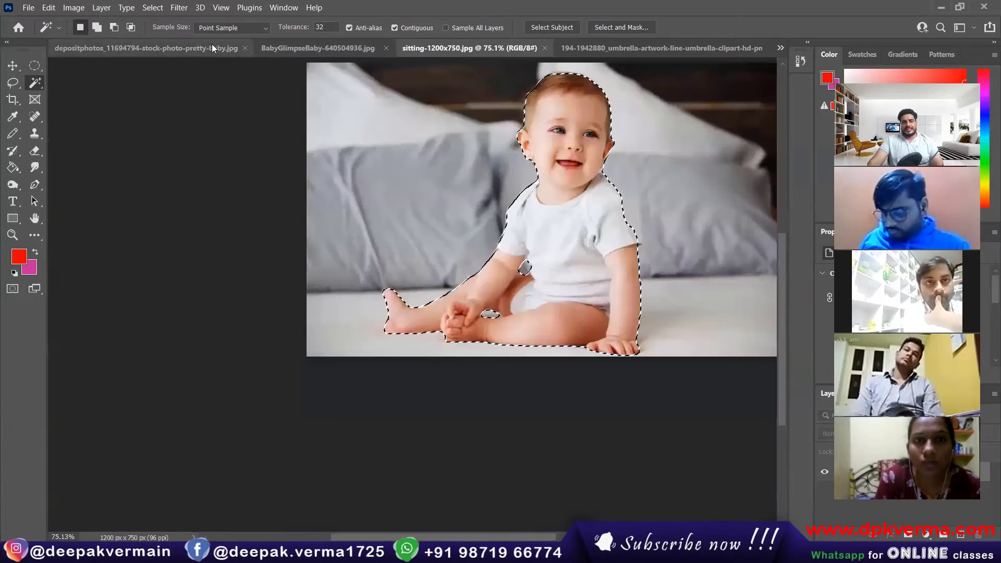
On the BabyGlimpseBaby photo, deselect and reselect the chest skin at tolerance 68.
left_click(334, 48)
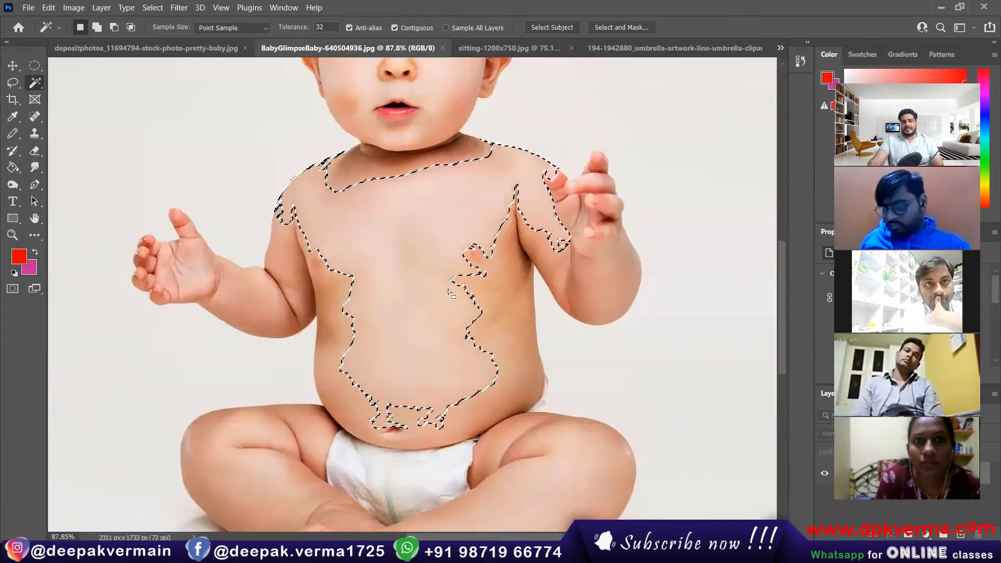
scroll(449, 250, "down", 2)
scroll(433, 249, "up", 3)
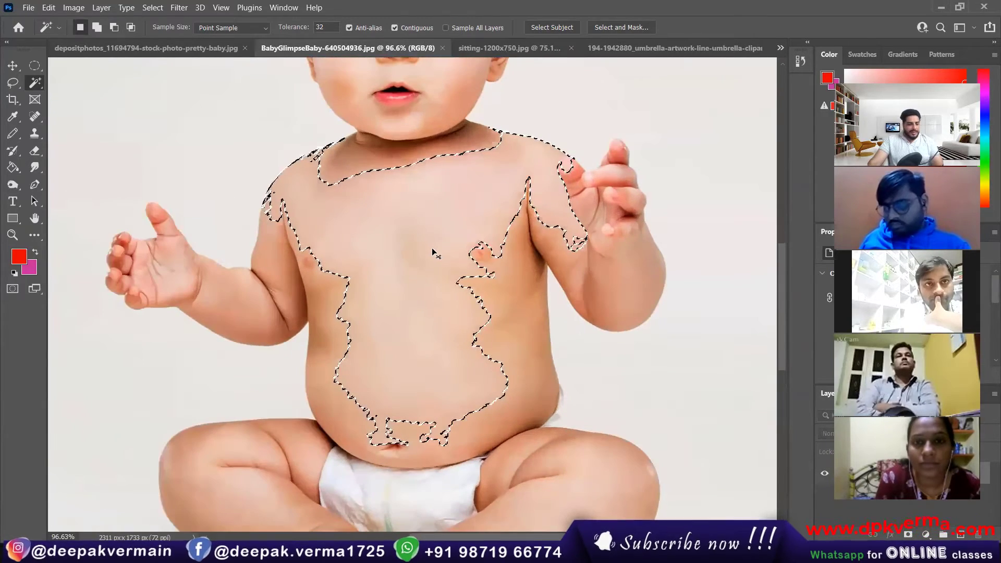
left_click(153, 8)
left_click(167, 33)
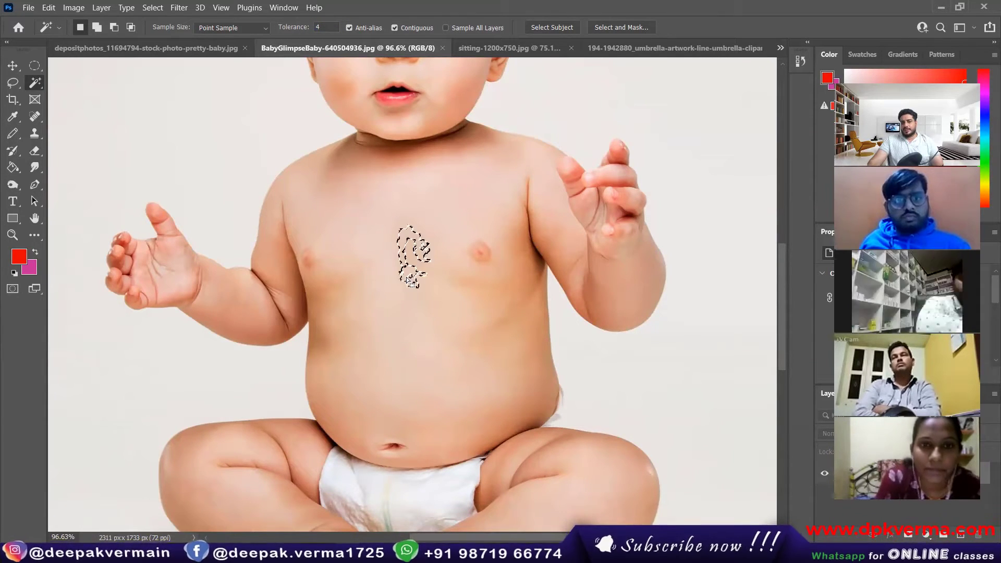
scroll(416, 267, "up", 3)
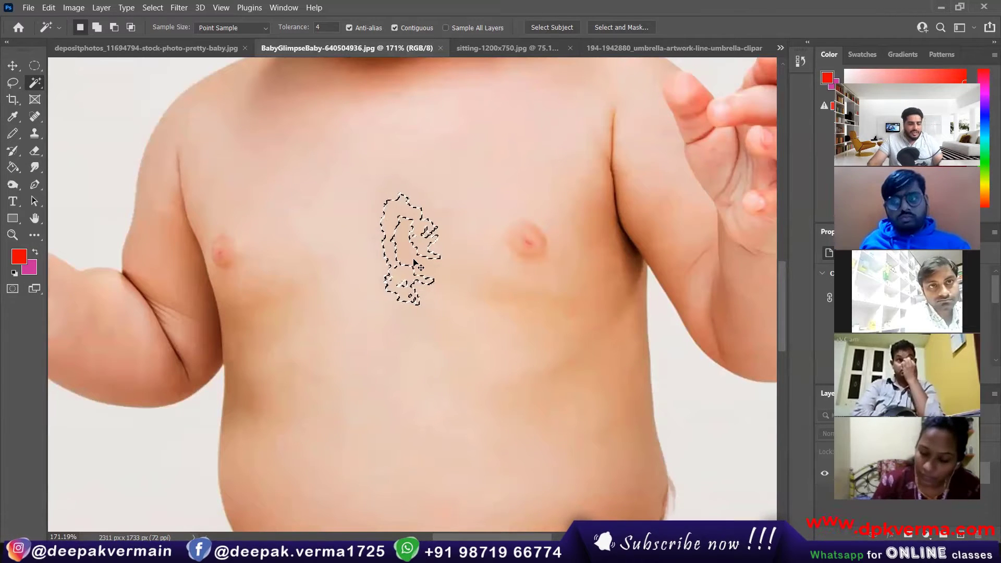
key("ctrl+d")
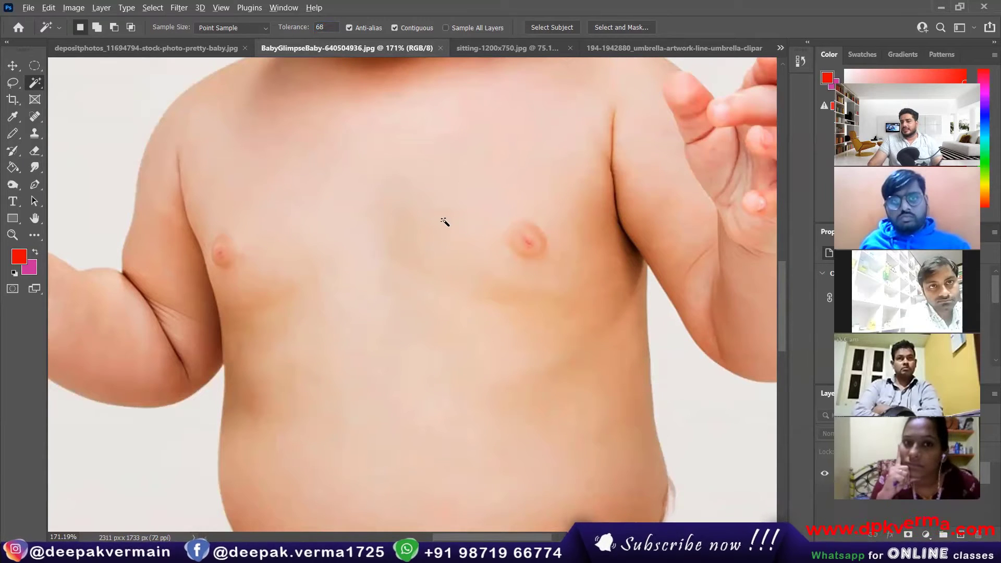
scroll(444, 222, "down", 3)
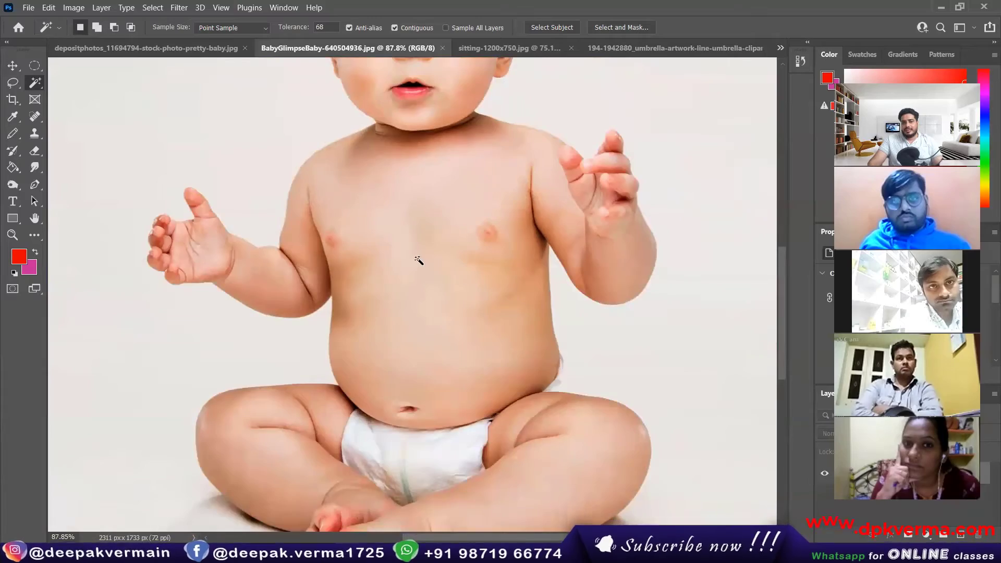
left_click(419, 260)
scroll(444, 174, "down", 2)
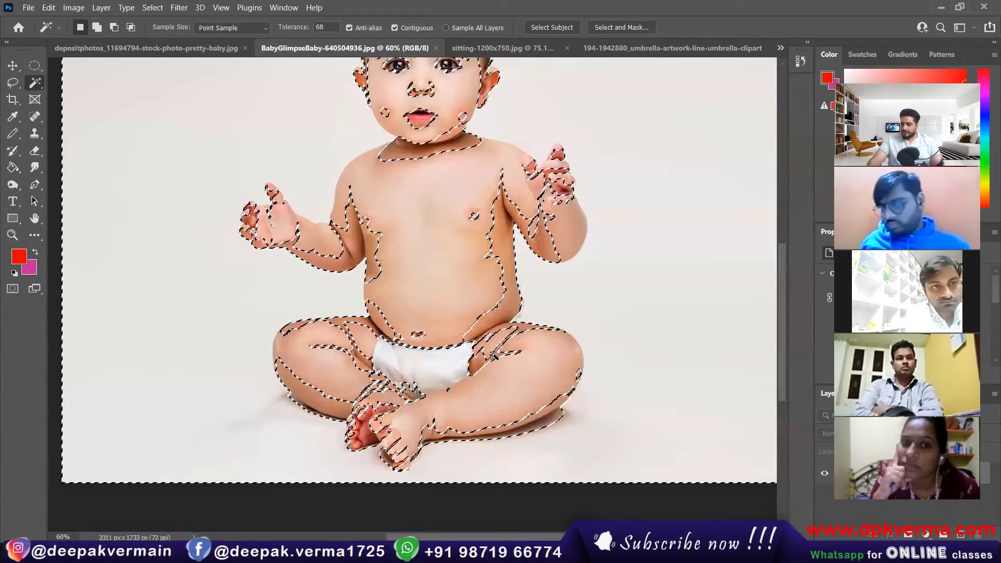
Try selecting the light background, first at tolerance 68, then at a lower tolerance.
key("ctrl+d")
scroll(438, 290, "down", 2)
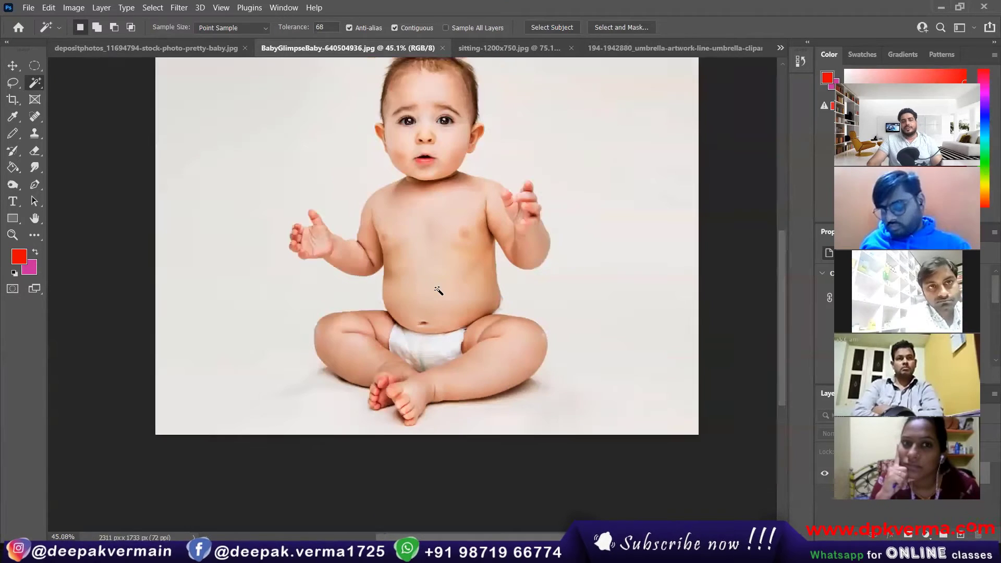
scroll(439, 289, "up", 2)
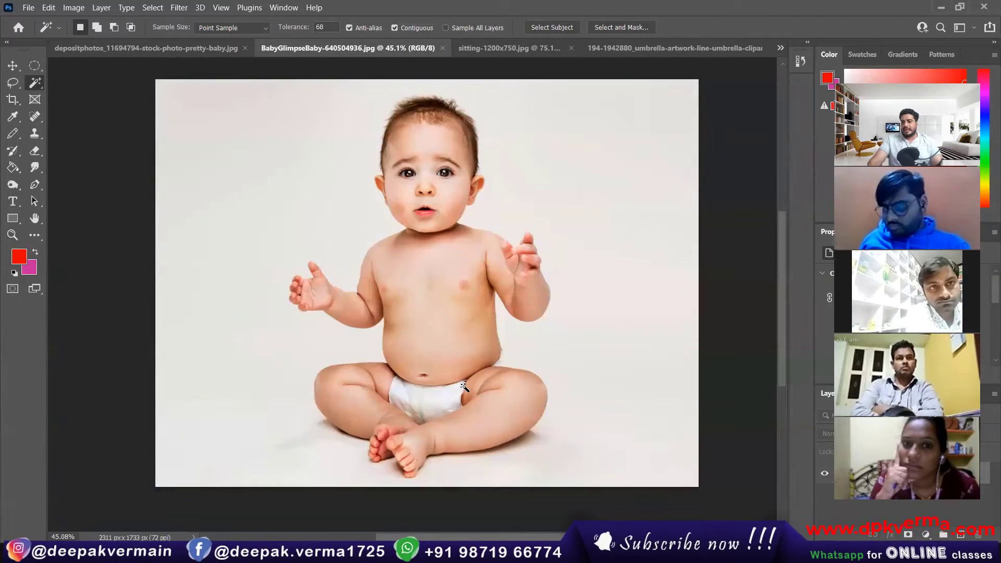
scroll(454, 332, "up", 1)
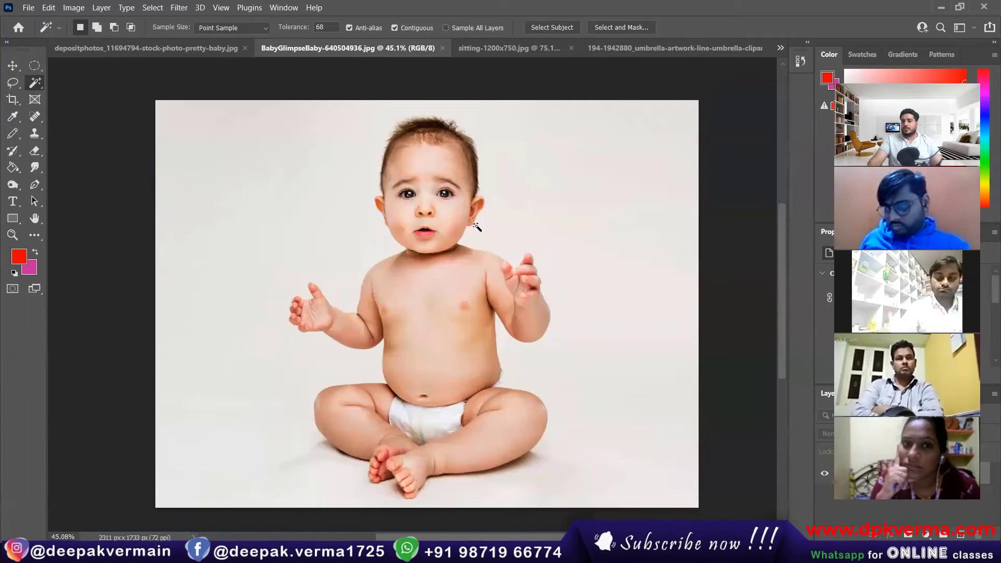
left_click(234, 168)
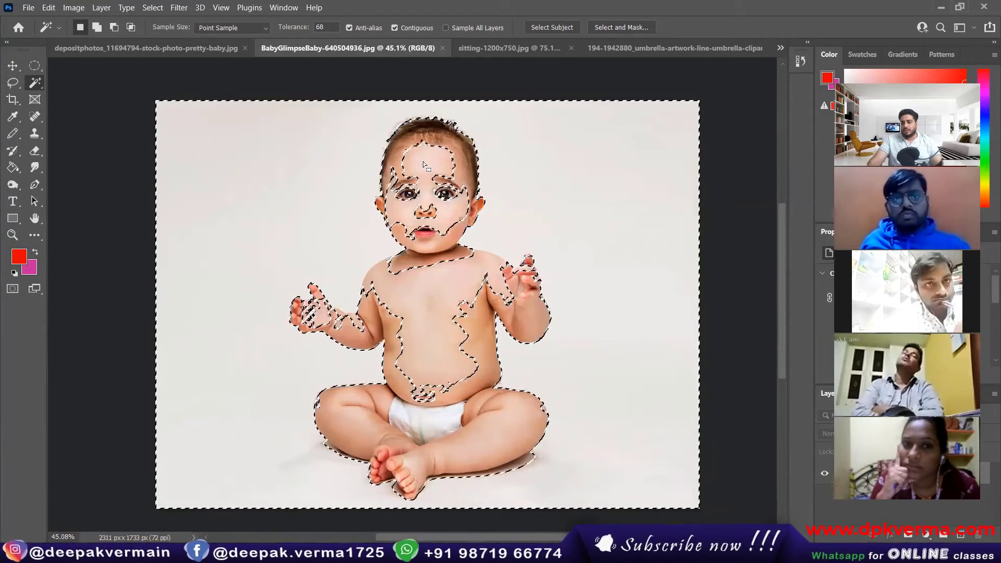
key("ctrl+d")
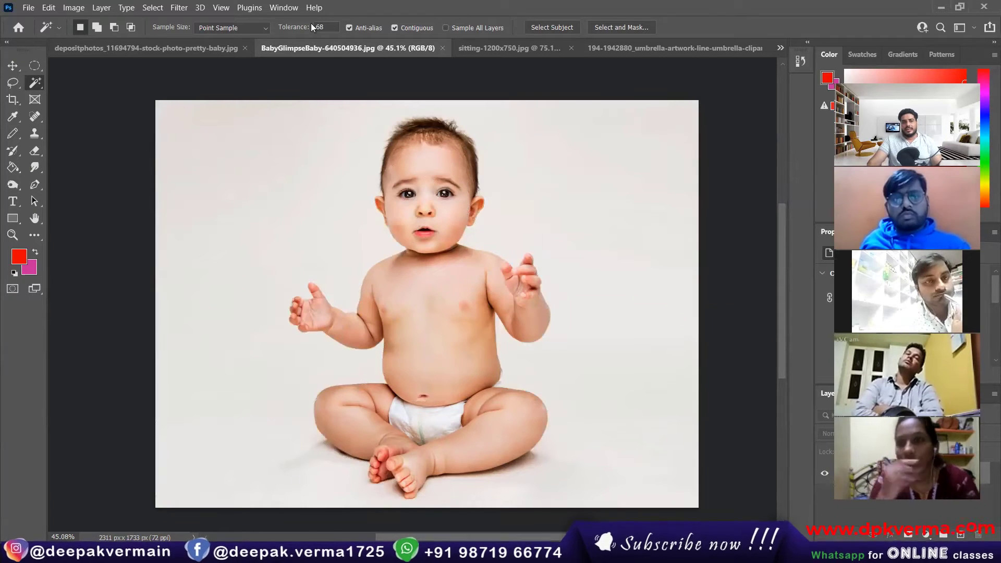
left_click_drag(295, 28, 265, 33)
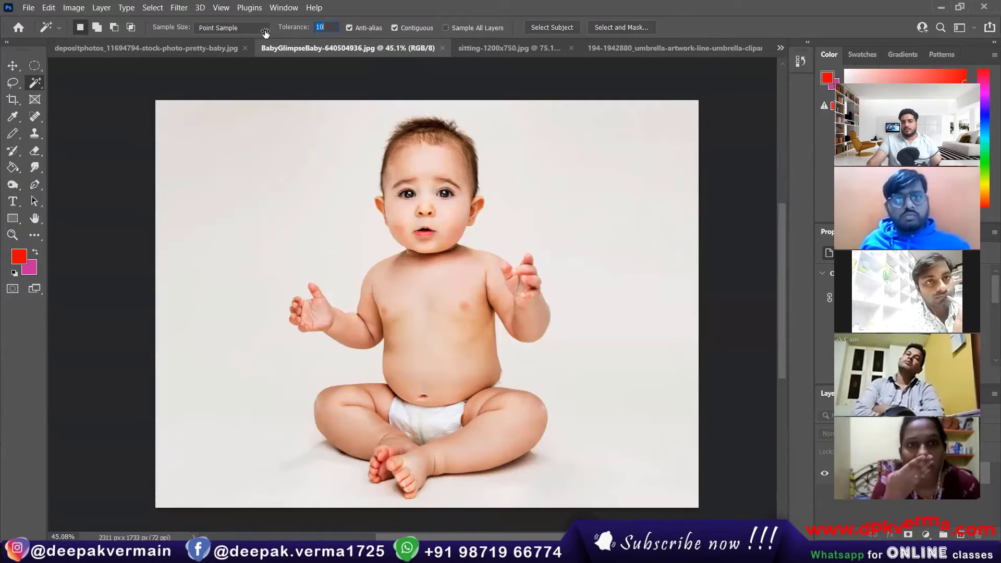
left_click(280, 164)
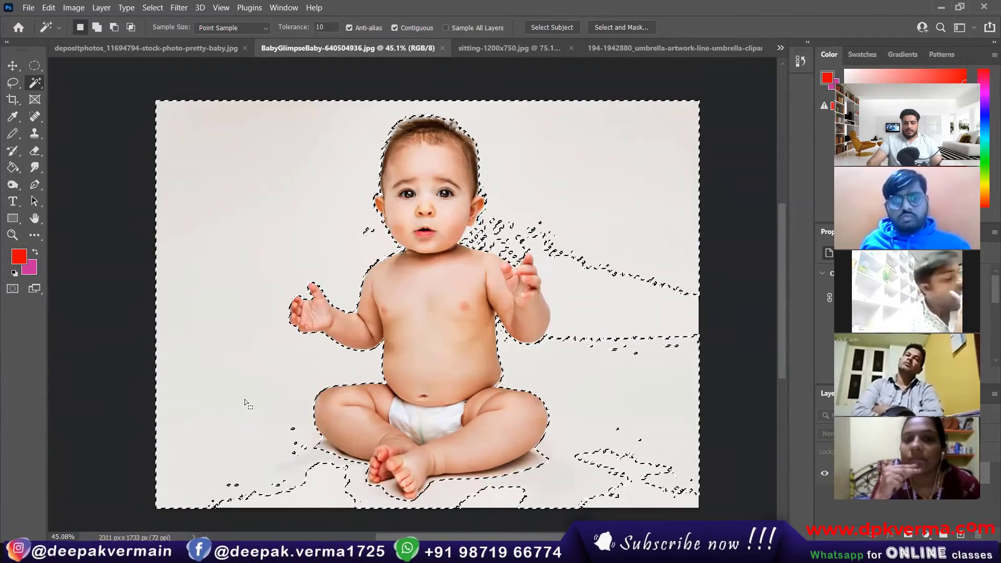
Select the background at tolerance 34 and start dragging it with the Move tool.
key("ctrl+d")
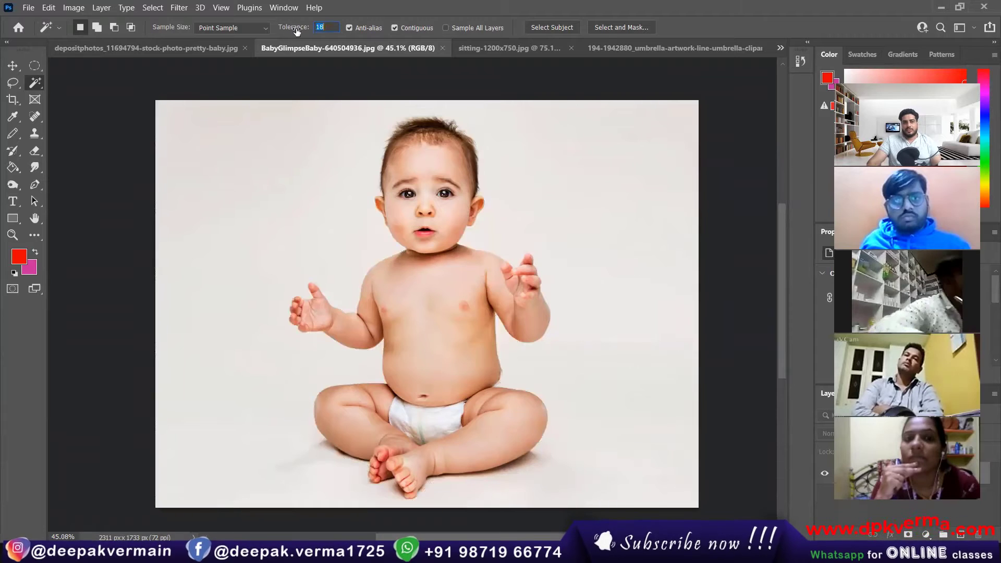
type("34")
left_click(330, 139)
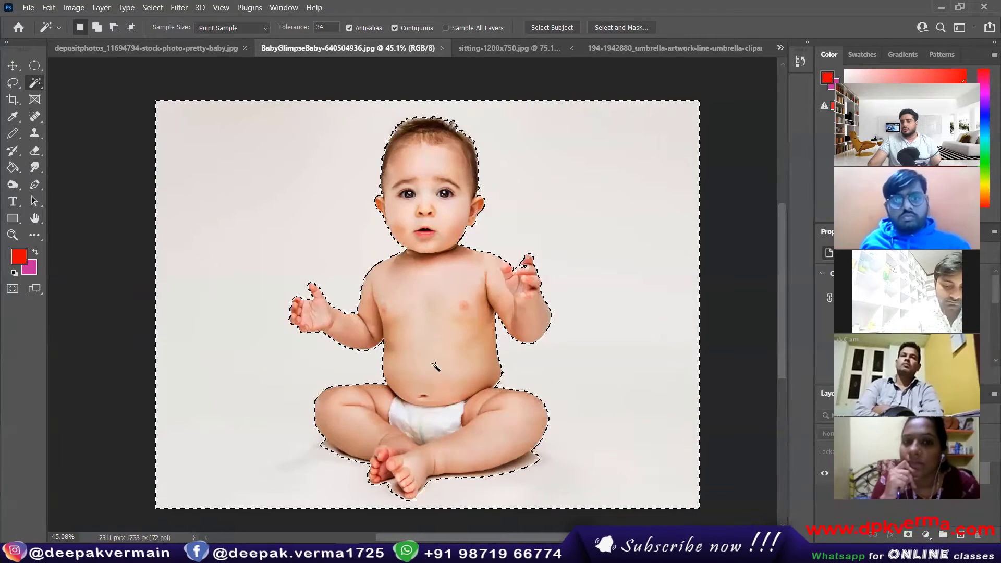
key("v")
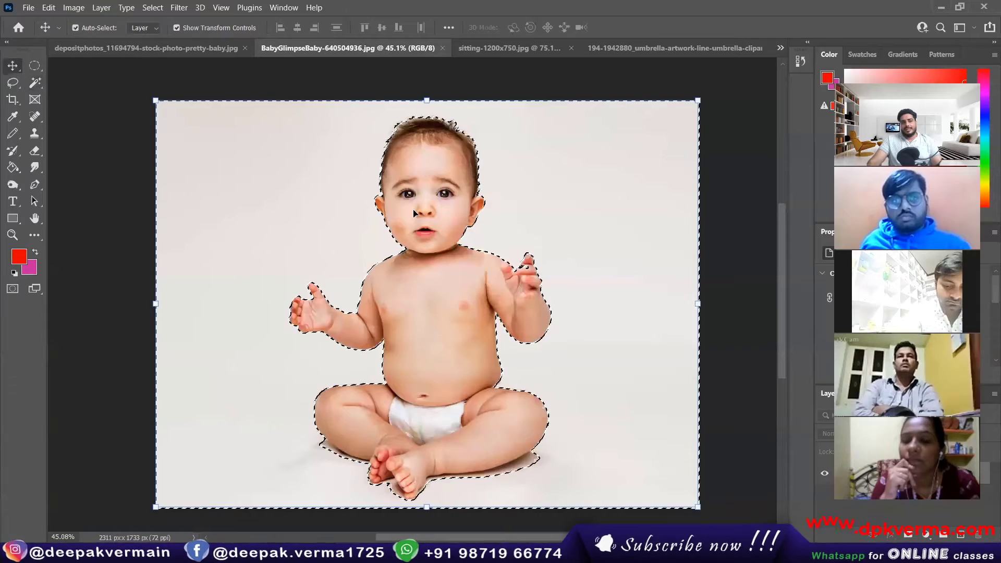
left_click_drag(556, 215, 471, 204)
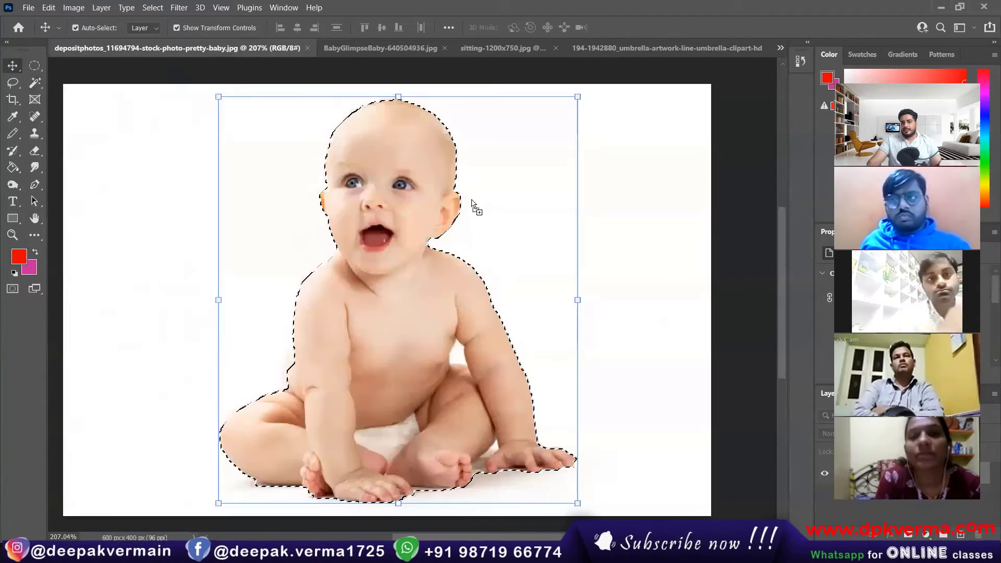
Drop the selection into the pretty-baby document and scale it down to about 23 percent.
left_click_drag(119, 71, 438, 290)
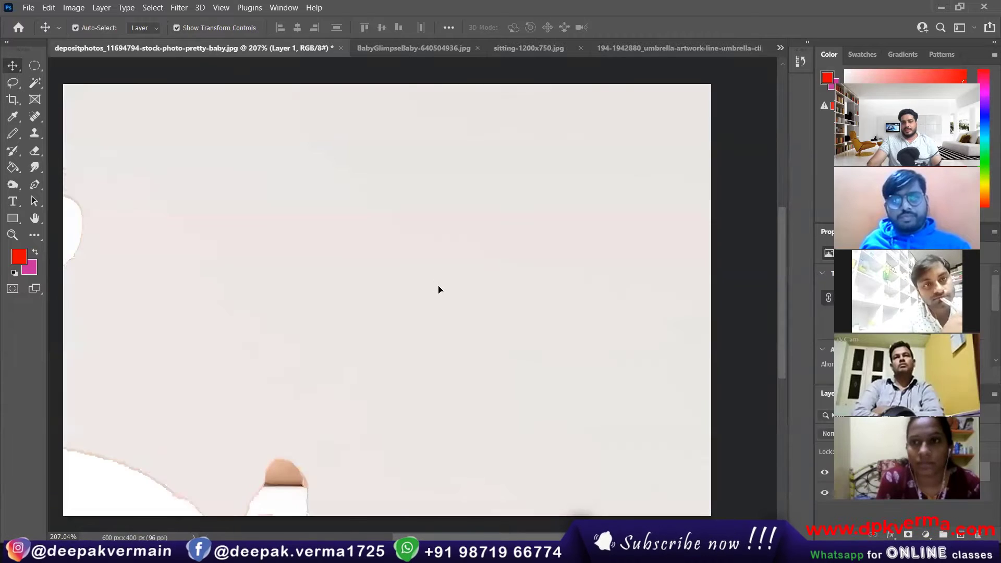
scroll(443, 290, "down", 8)
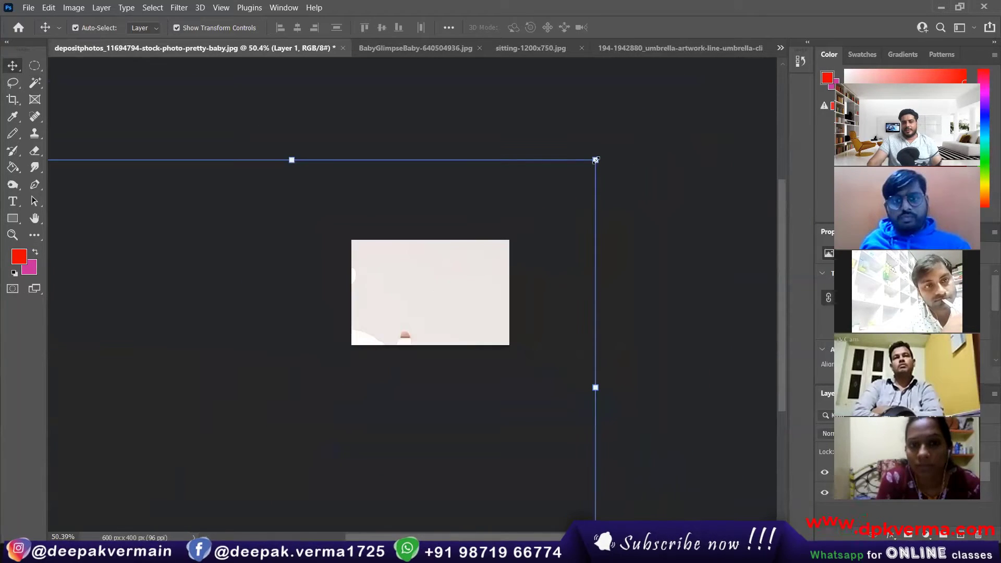
left_click_drag(596, 159, 503, 243)
scroll(409, 314, "down", 5)
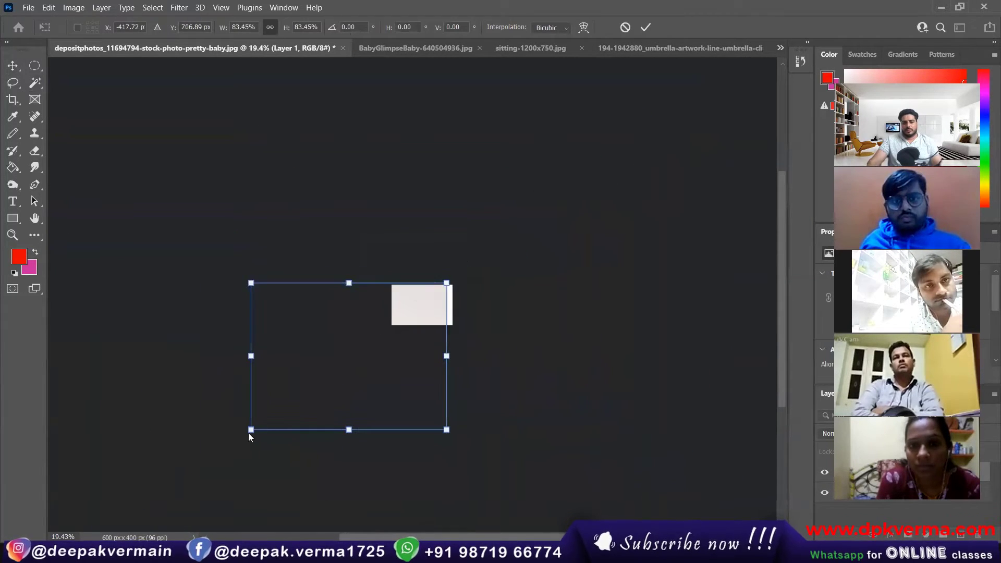
left_click_drag(250, 429, 391, 323)
scroll(427, 308, "up", 5)
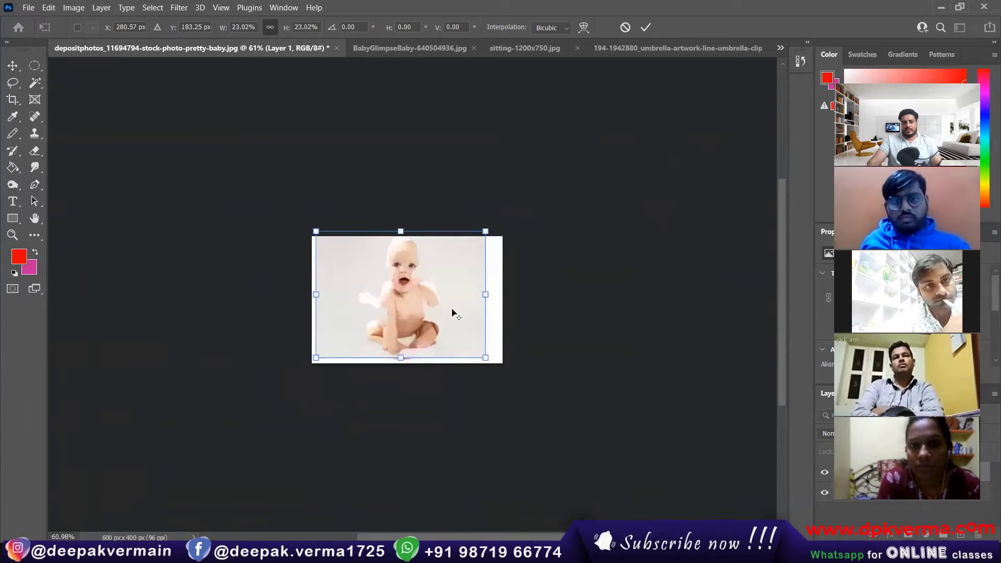
scroll(452, 310, "up", 3)
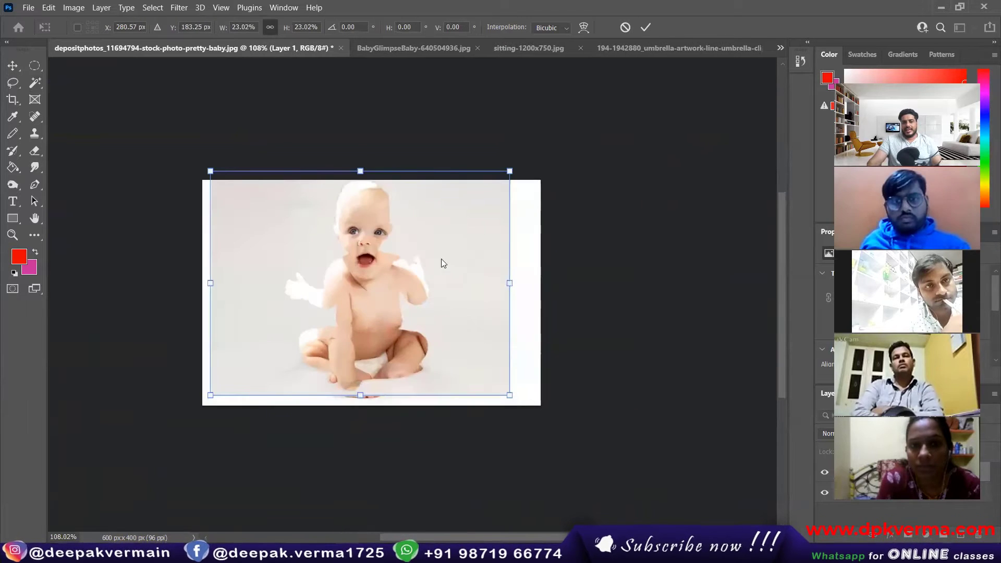
Close the pretty-baby stock photo without saving changes.
left_click(341, 48)
left_click(518, 217)
left_click(156, 50)
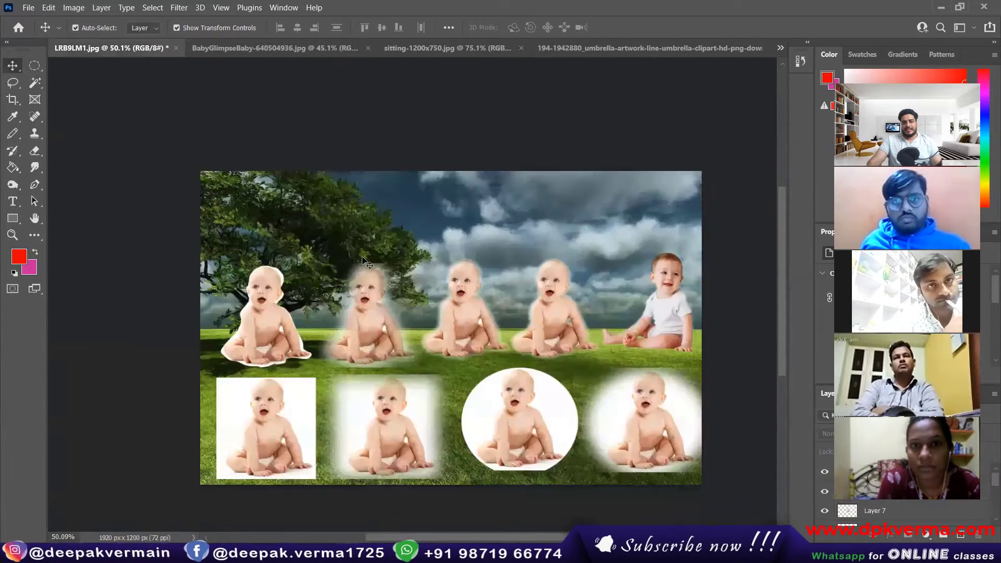
Drag the BabyGlimpseBaby selected background into the LRB9LM1 collage as a new layer.
left_click(272, 49)
left_click(407, 48)
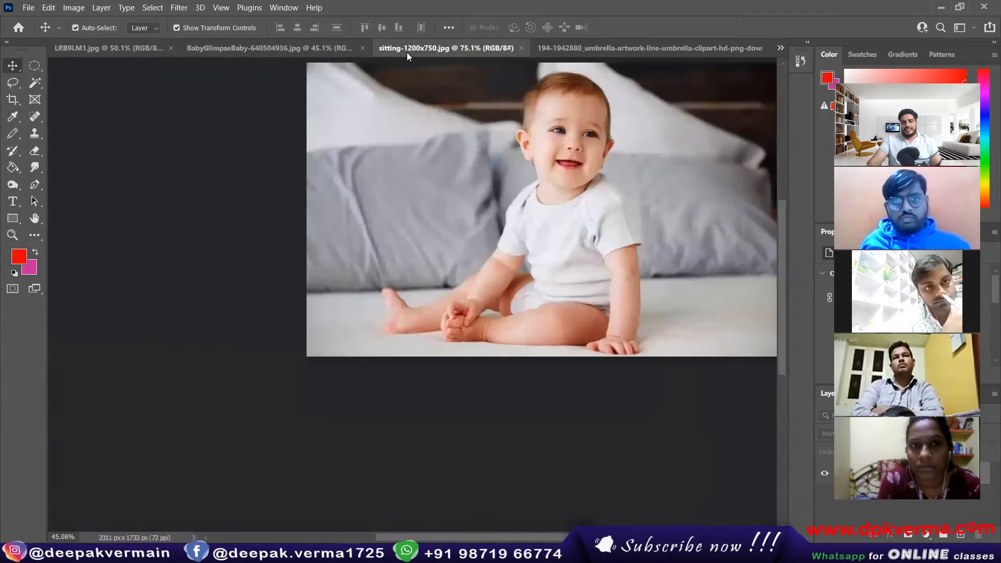
left_click(281, 49)
left_click_drag(516, 230, 424, 253)
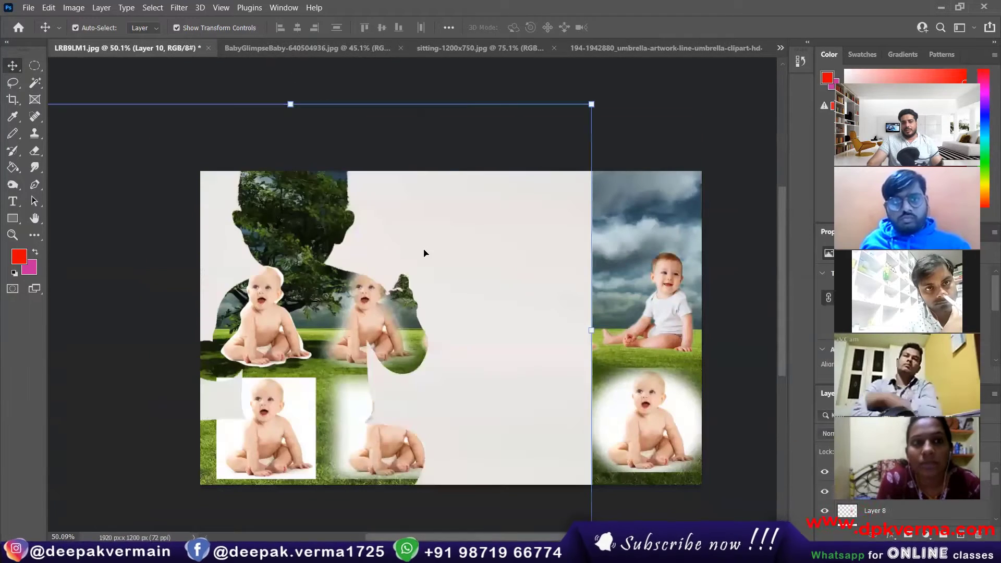
Shrink the layer over the collage's top-right, then return to the BabyGlimpseBaby photo.
scroll(329, 231, "down", 3)
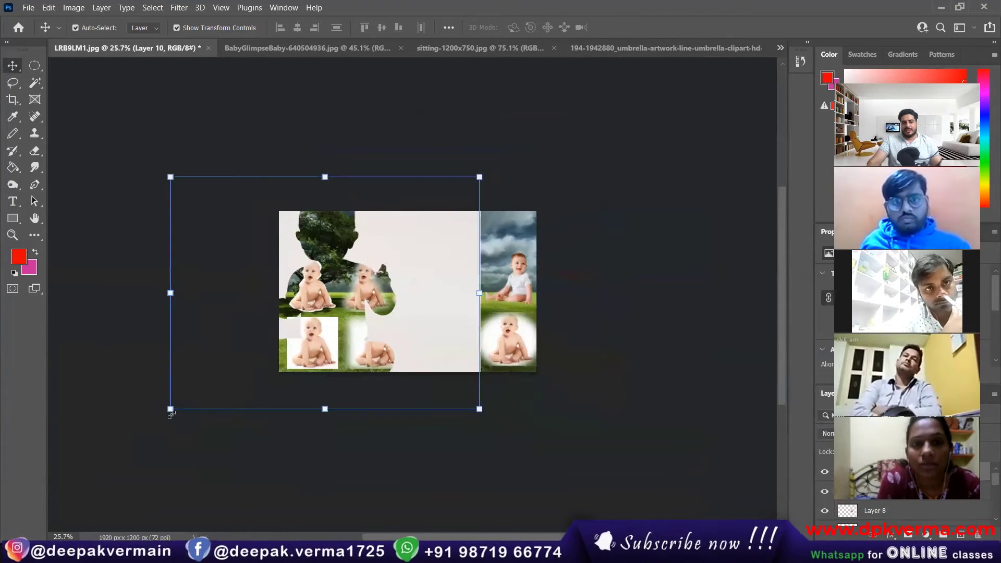
left_click_drag(171, 414, 389, 242)
left_click_drag(451, 238, 486, 272)
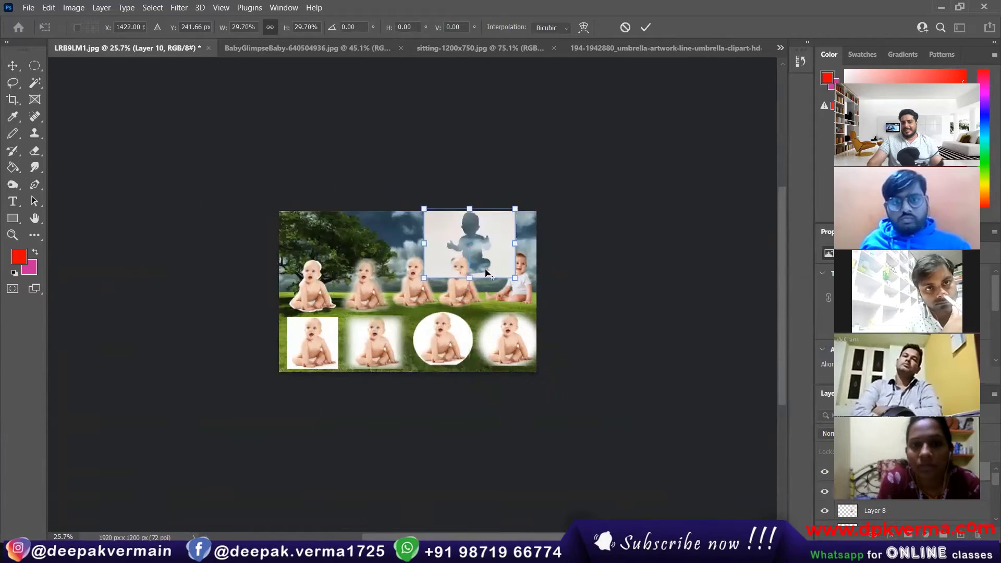
scroll(486, 257, "up", 6)
left_click_drag(510, 239, 648, 230)
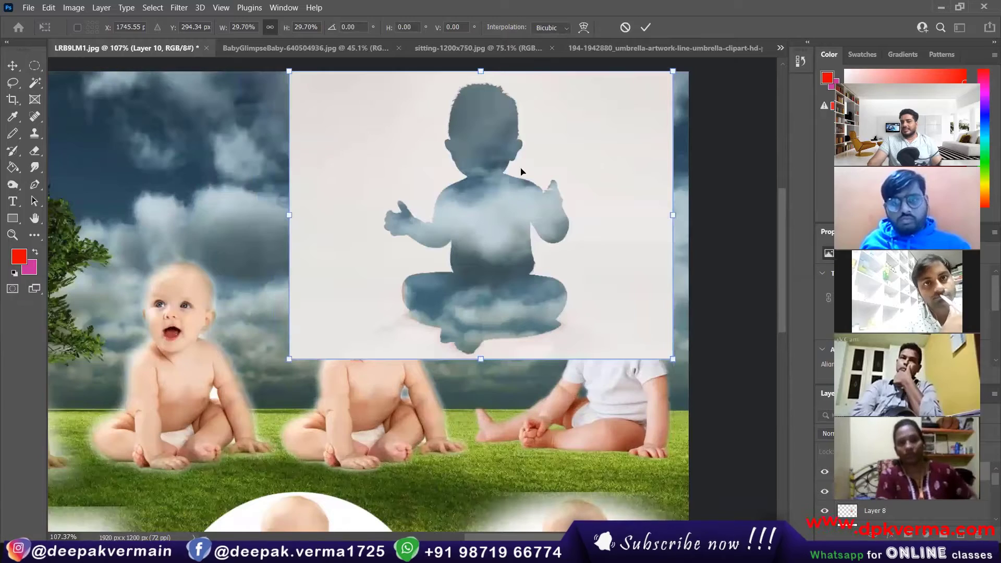
left_click(349, 48)
scroll(446, 242, "up", 2)
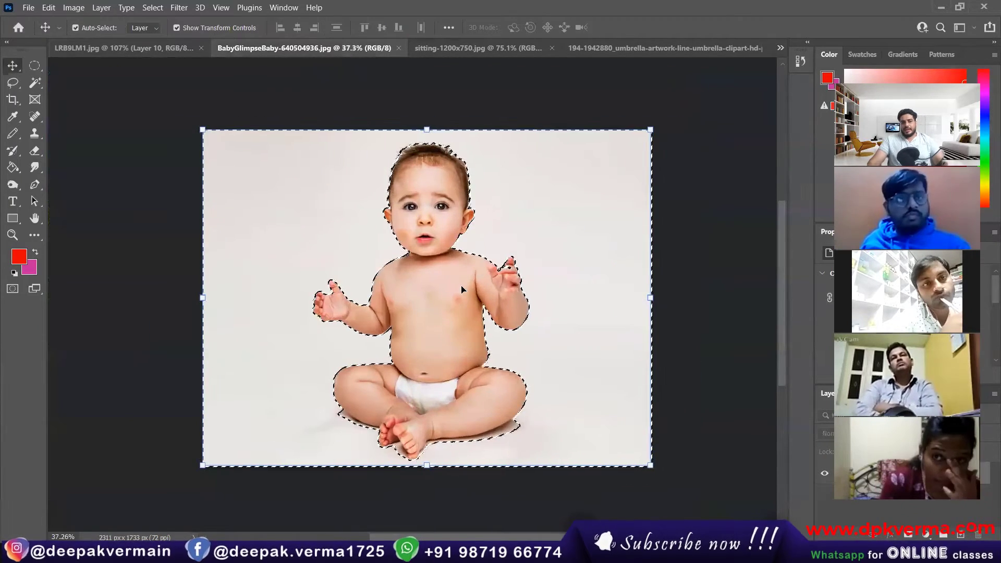
Invert the selection and drag the baby into the collage, shrinking it to about 45%.
left_click(152, 7)
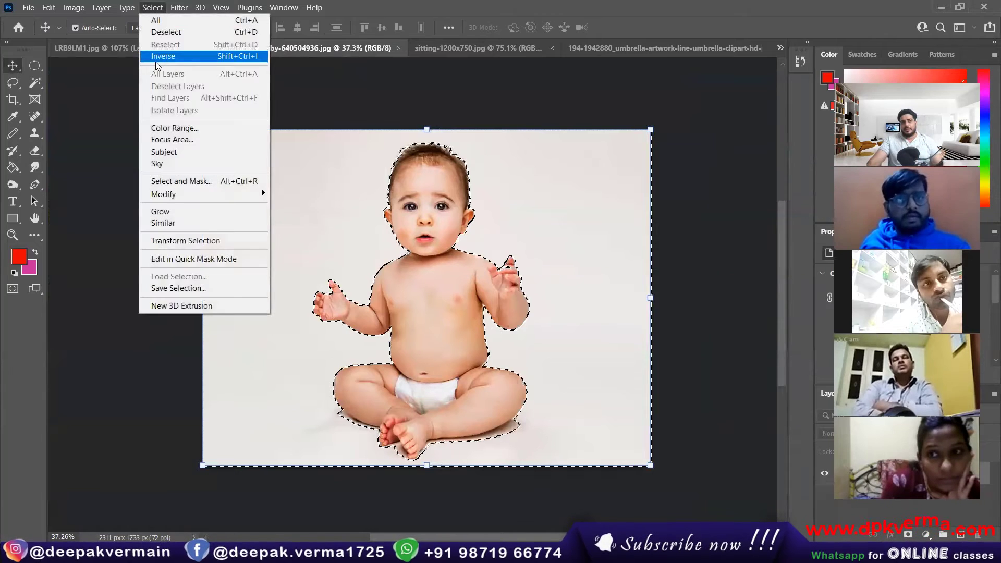
left_click(200, 56)
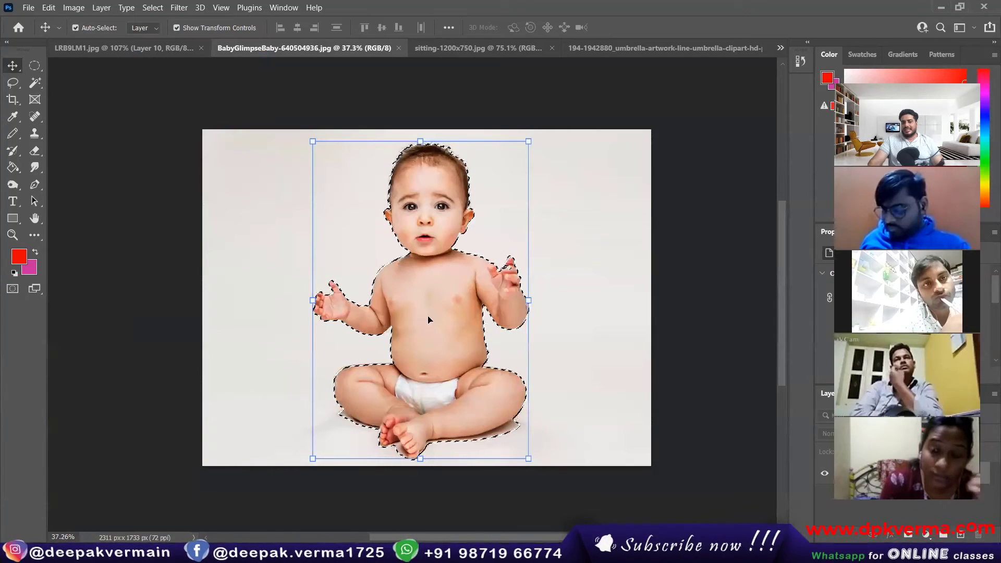
left_click_drag(415, 282, 426, 201)
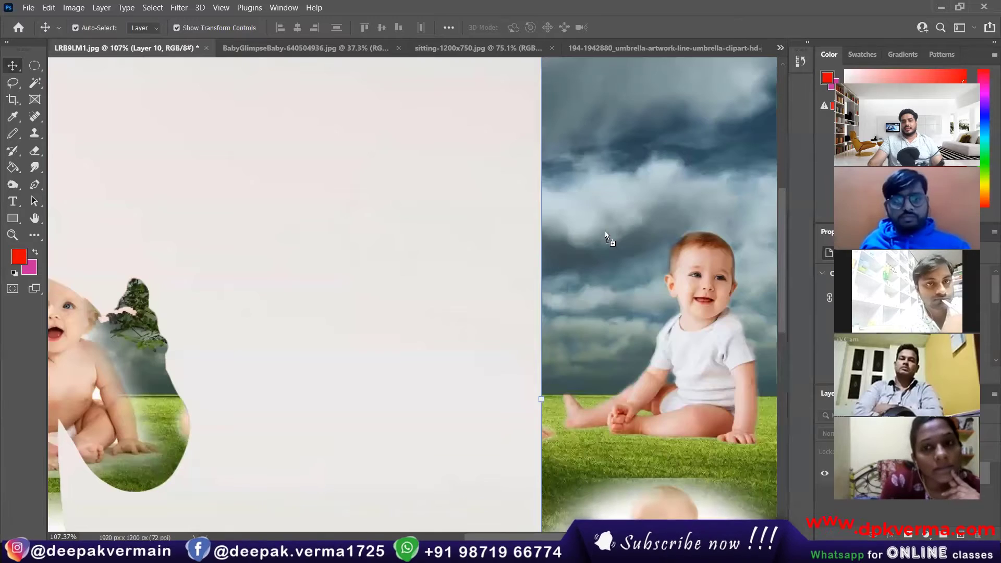
left_click_drag(604, 230, 603, 236)
scroll(527, 250, "down", 5)
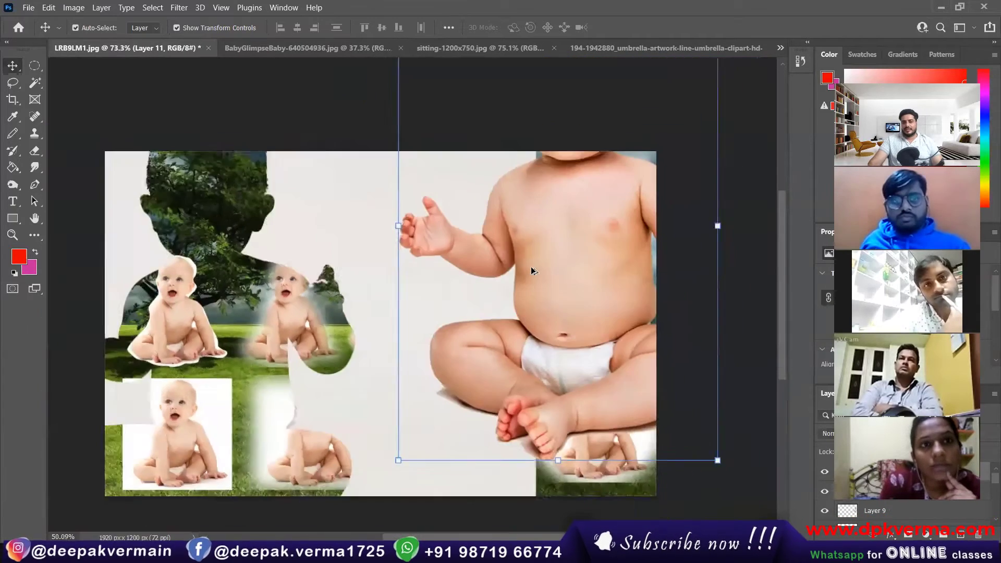
left_click_drag(559, 266, 492, 290)
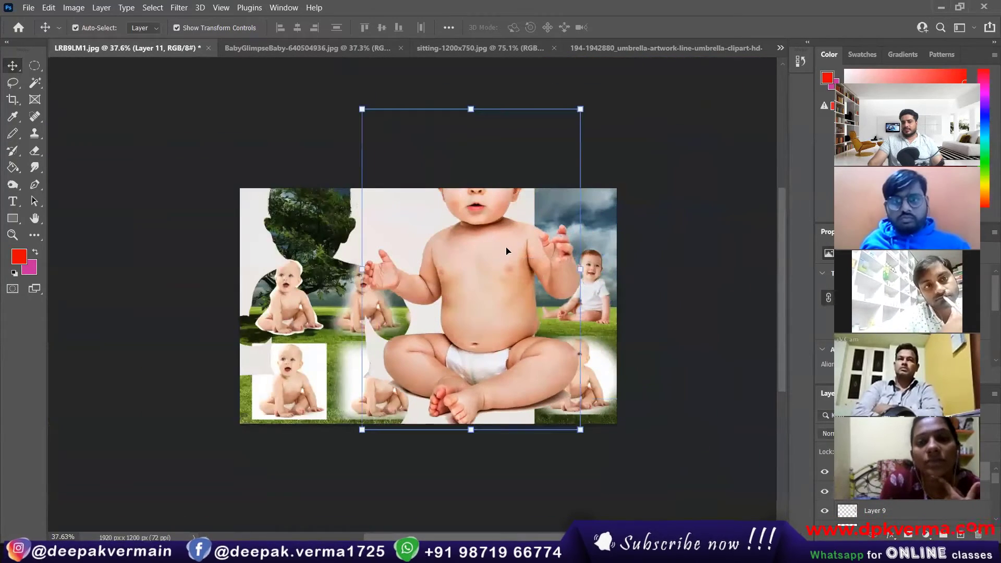
left_click_drag(580, 108, 458, 346)
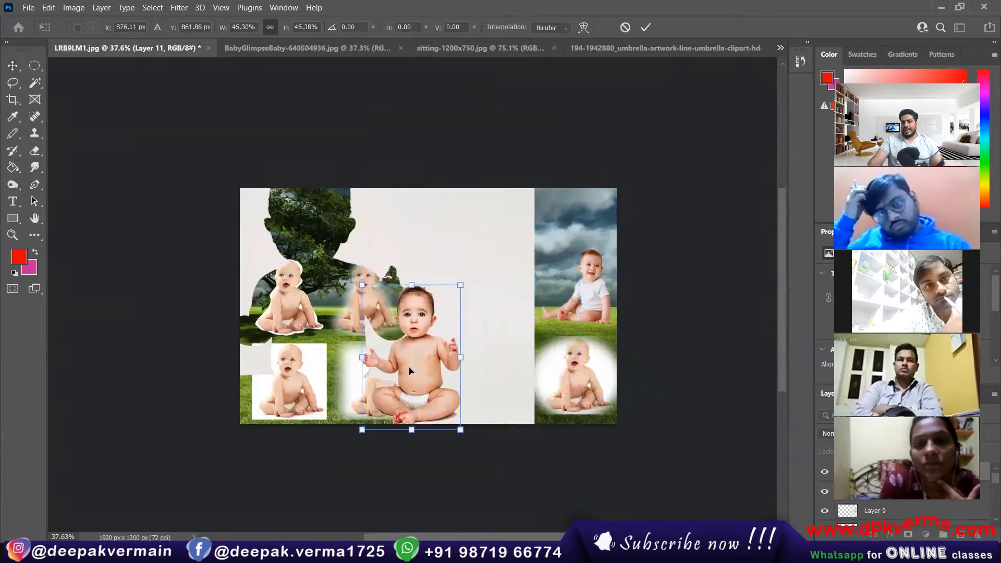
left_click_drag(407, 370, 540, 292)
left_click(644, 29)
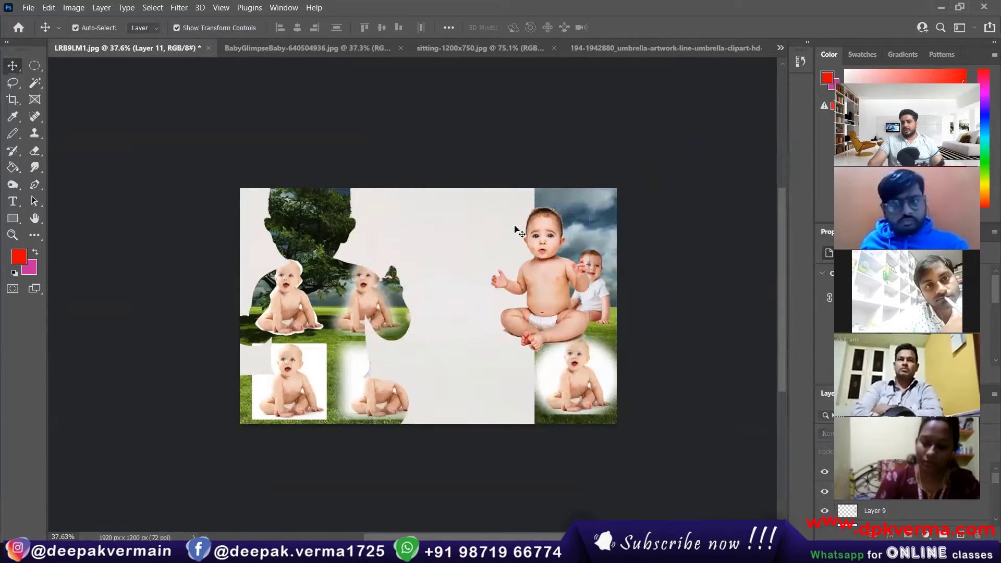
Delete the white overlay layer and set the baby at 53.78% among the other babies.
left_click(442, 232)
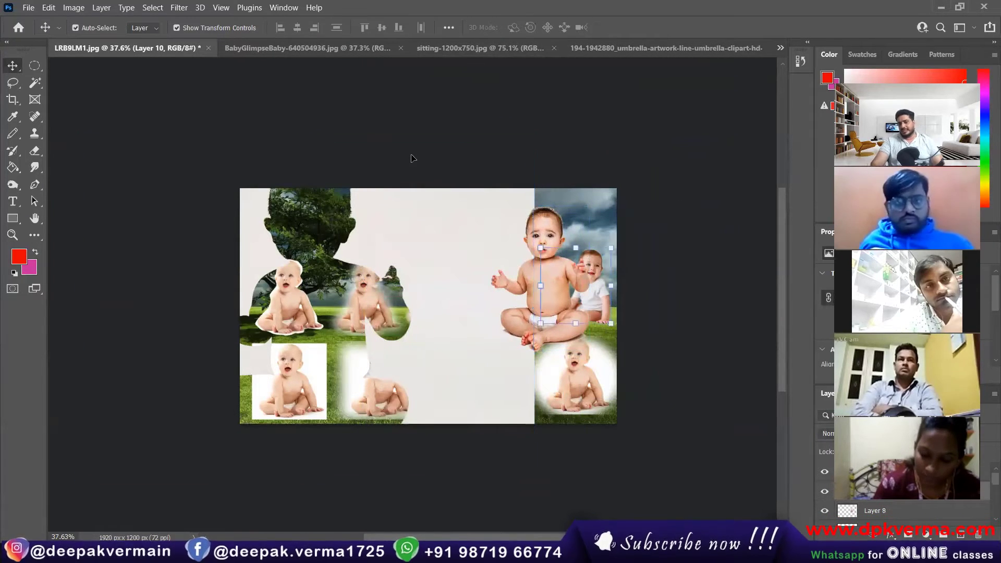
key("Delete")
scroll(507, 195, "up", 5)
left_click_drag(575, 303, 528, 286)
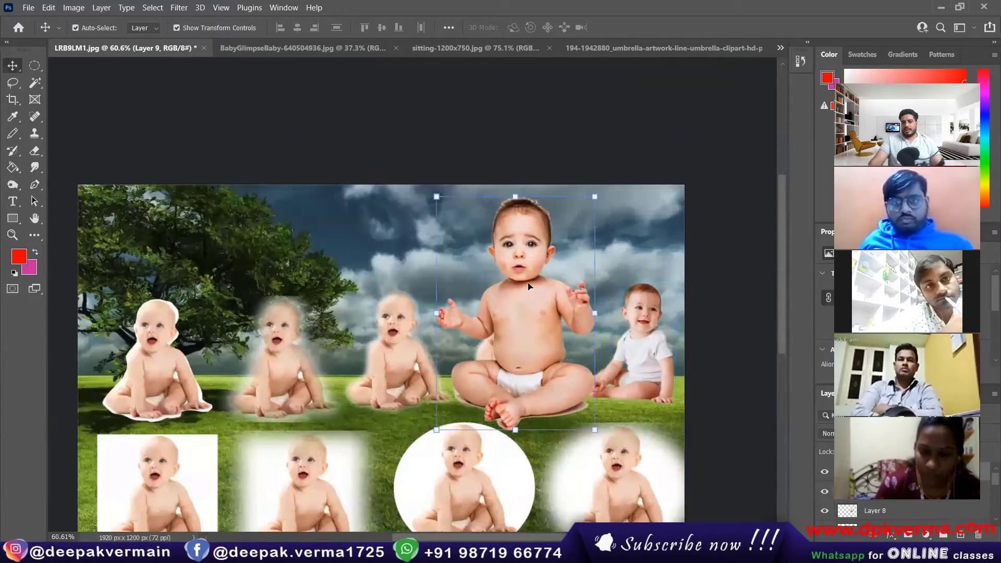
left_click_drag(436, 197, 532, 290)
left_click_drag(552, 348, 569, 246)
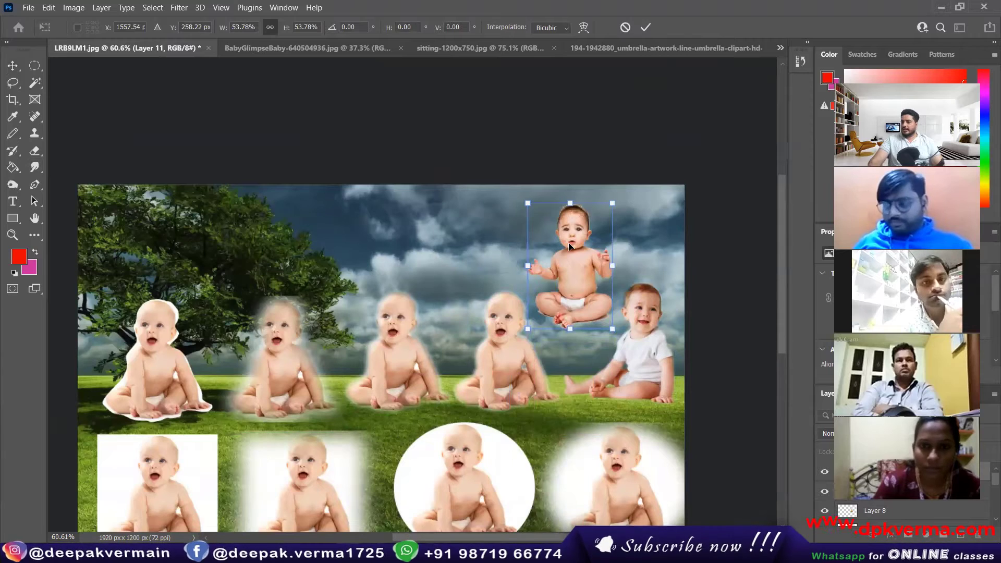
key("Return")
left_click(306, 48)
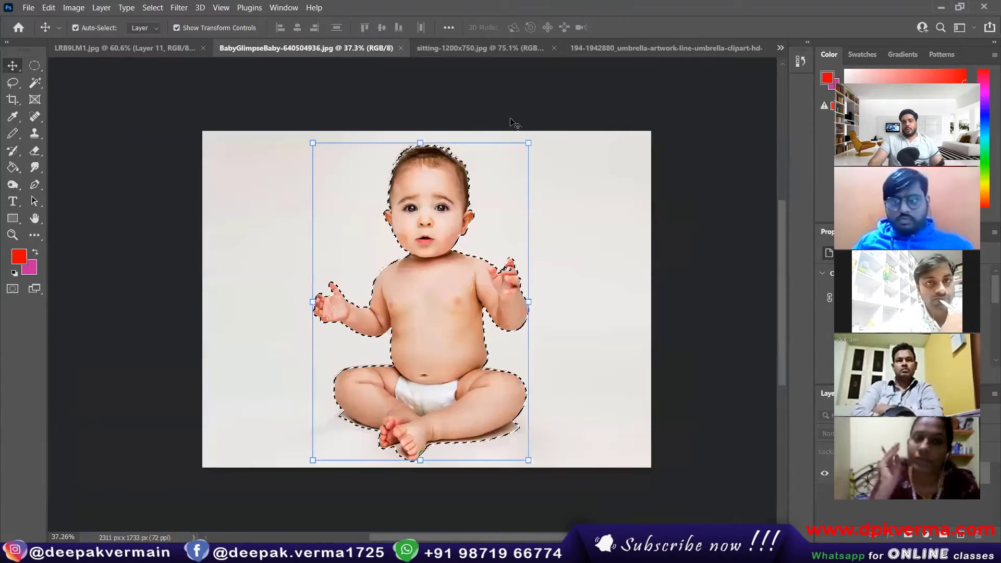
Deselect, try the Quick Selection, Lasso and Polygonal Lasso tools, then cancel the lasso outline.
key("ctrl+d")
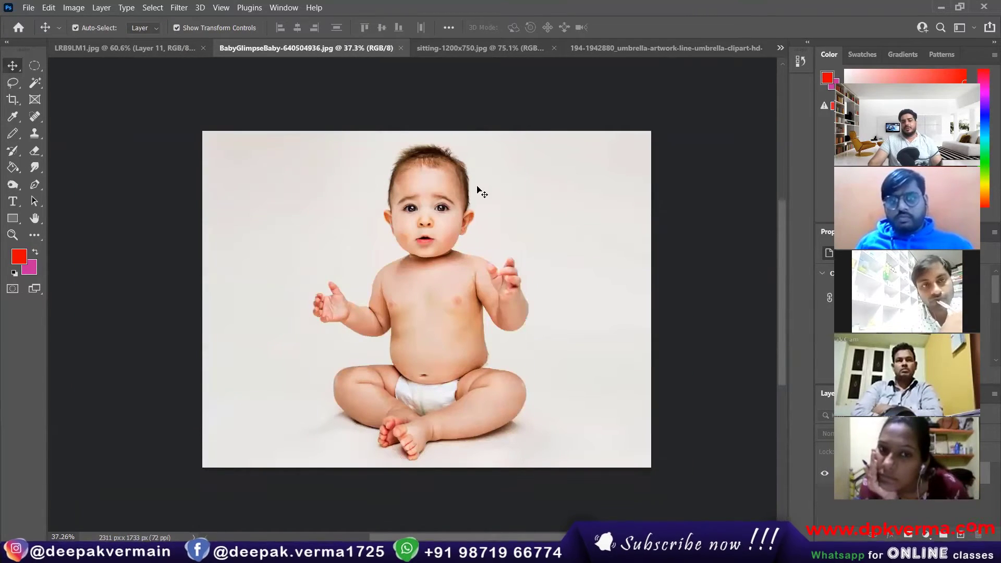
left_click(37, 87)
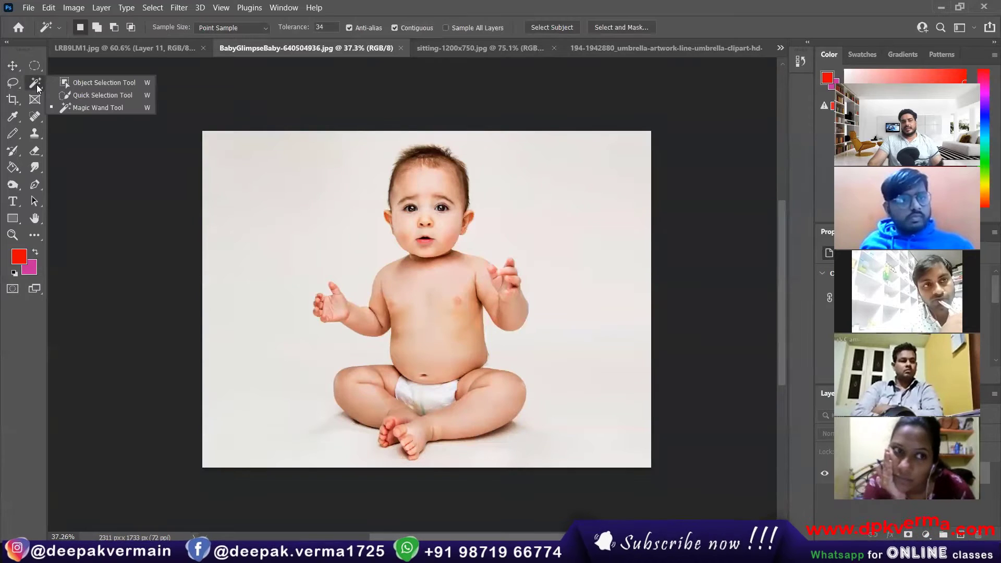
left_click(84, 96)
left_click(17, 84)
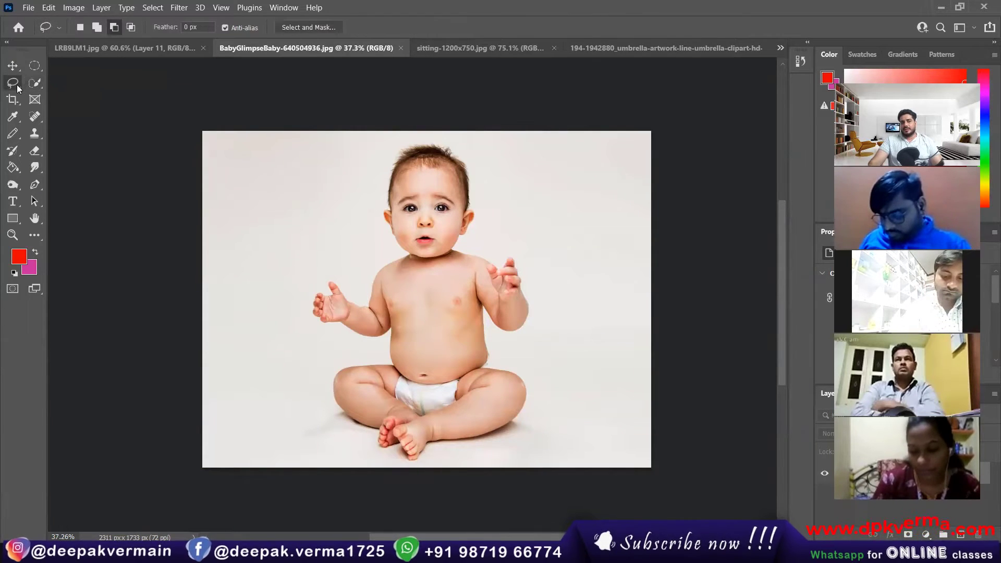
right_click(17, 83)
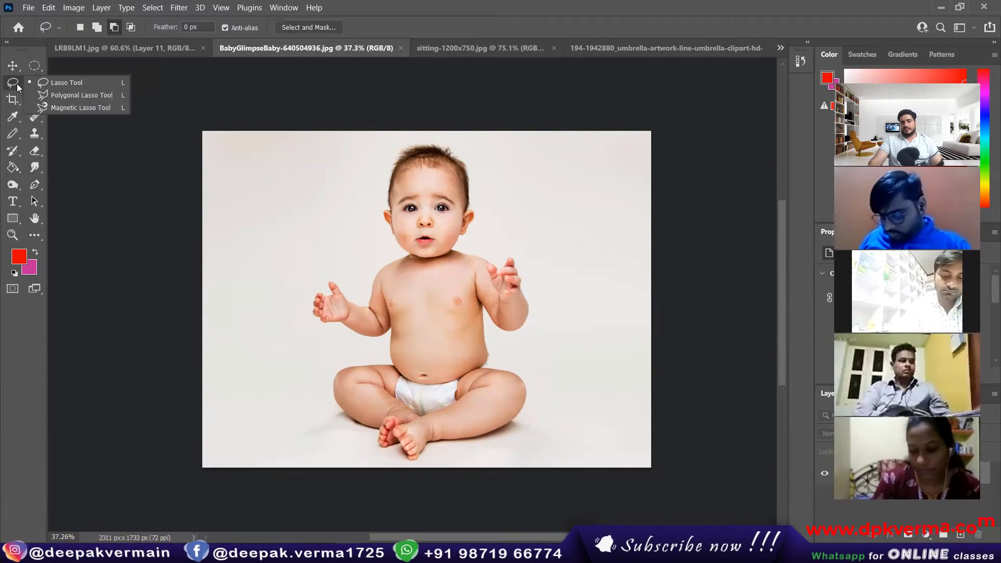
left_click(92, 99)
scroll(462, 146, "up", 5)
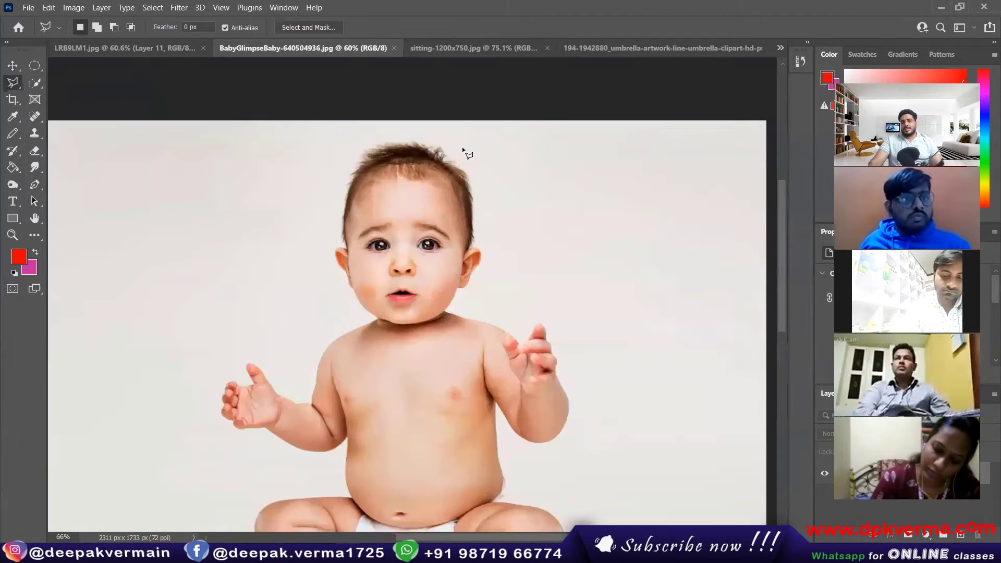
scroll(403, 162, "up", 3)
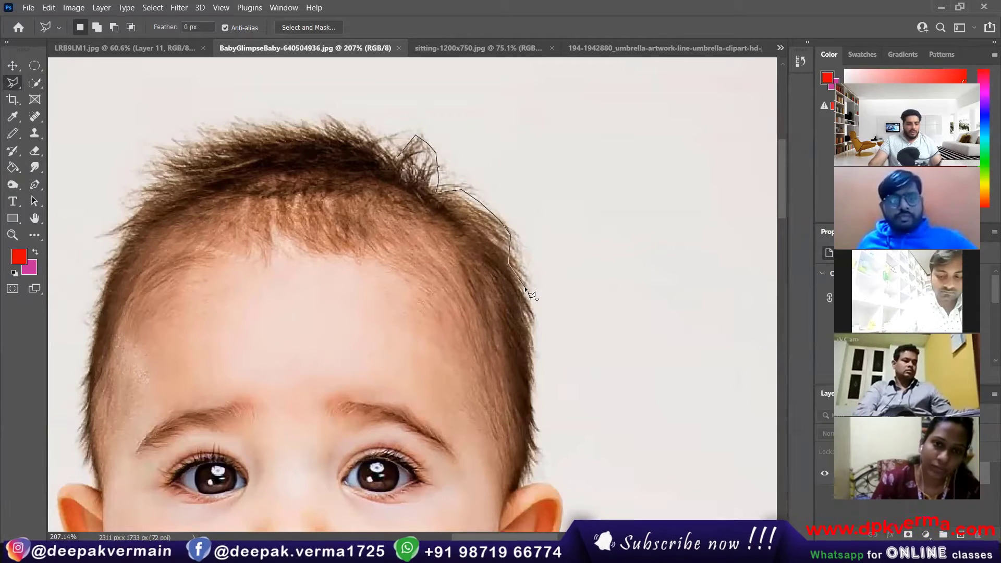
key("Escape")
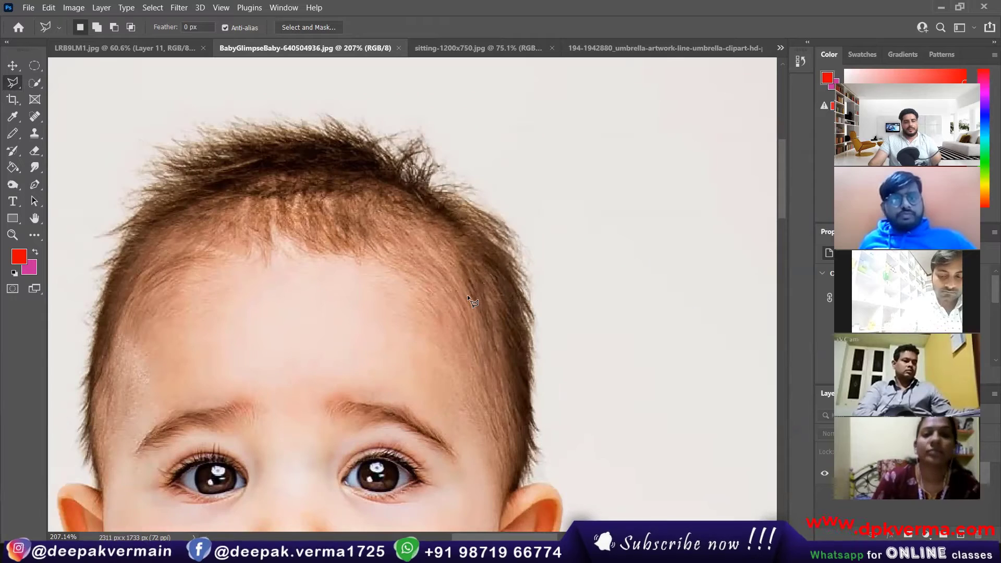
scroll(467, 295, "down", 10)
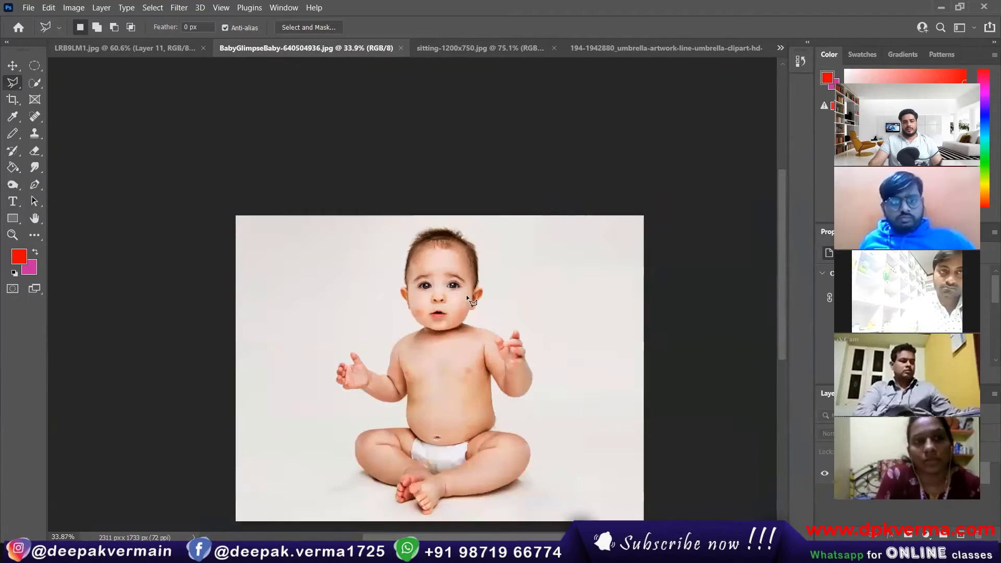
scroll(460, 341, "up", 2)
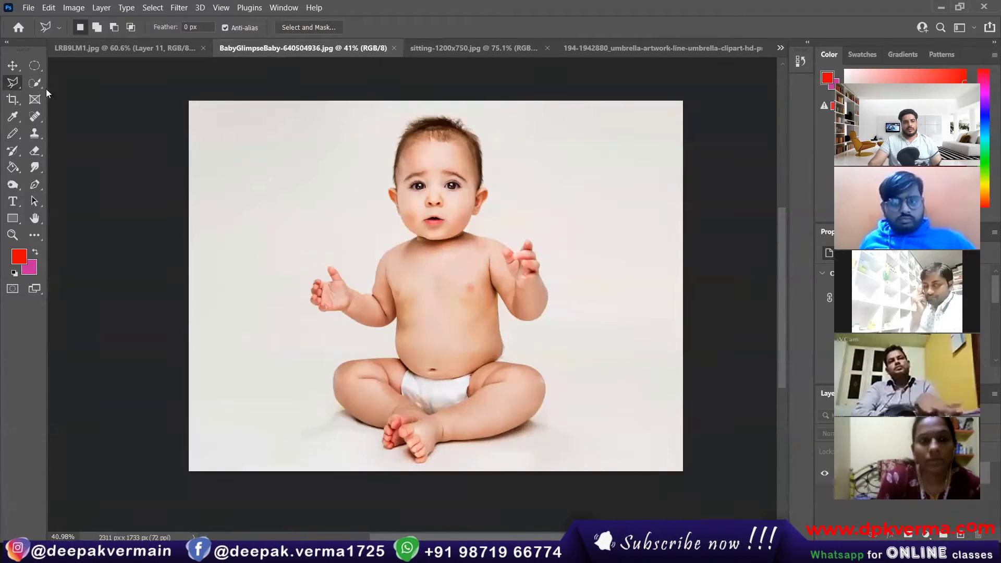
With Quick Selection, brush over the baby's head, torso, legs, feet and raised arm.
left_click(35, 83)
left_click(85, 96)
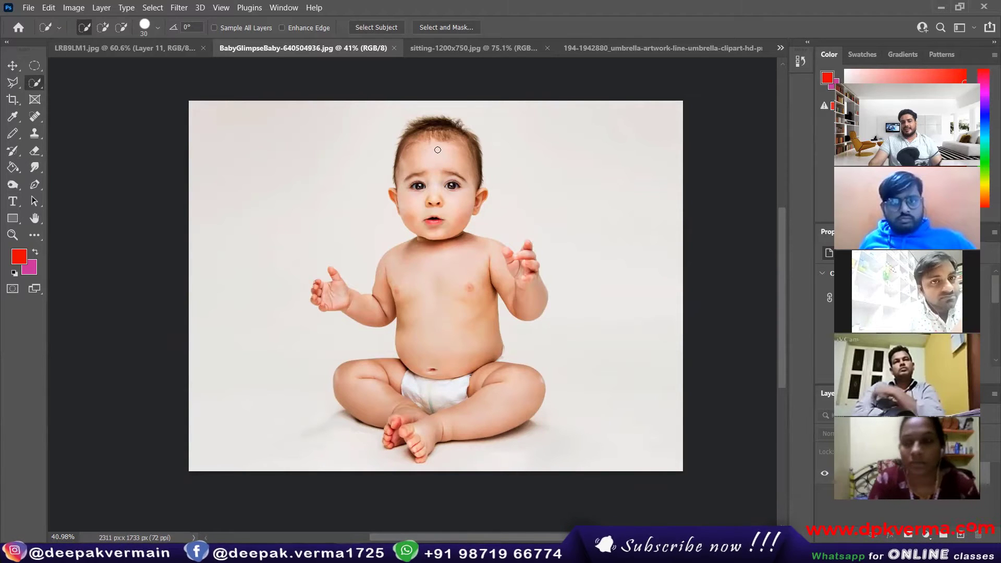
left_click_drag(438, 151, 433, 189)
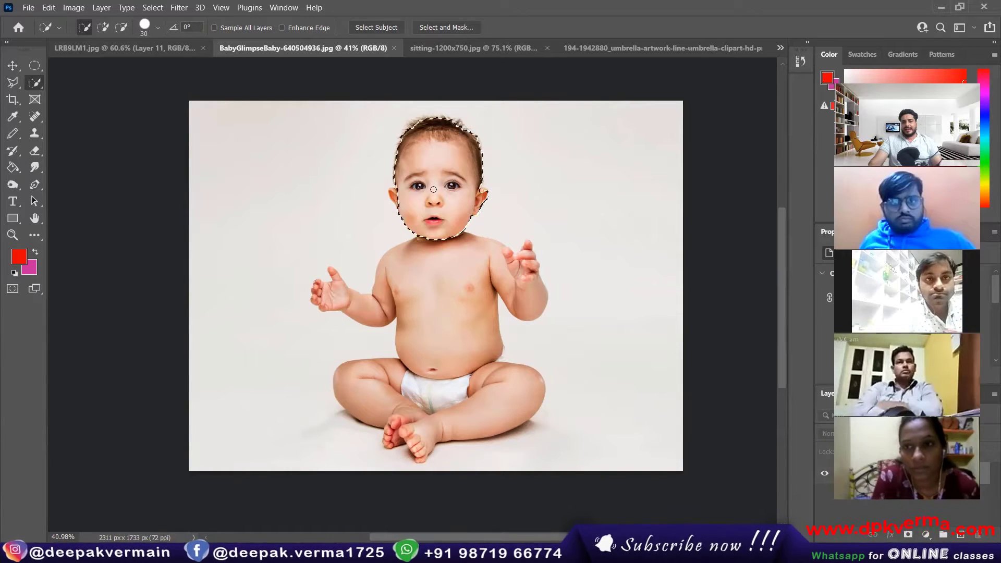
left_click_drag(439, 266, 428, 311)
left_click_drag(435, 391, 360, 382)
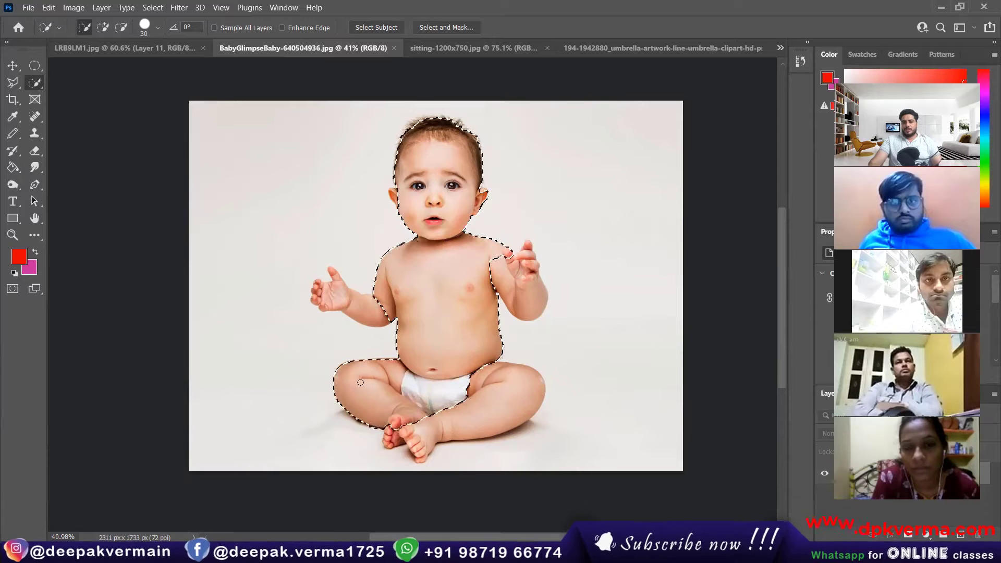
mouse_move(411, 426)
left_mouse_down()
mouse_move(514, 398)
mouse_move(489, 304)
mouse_move(523, 291)
left_mouse_up()
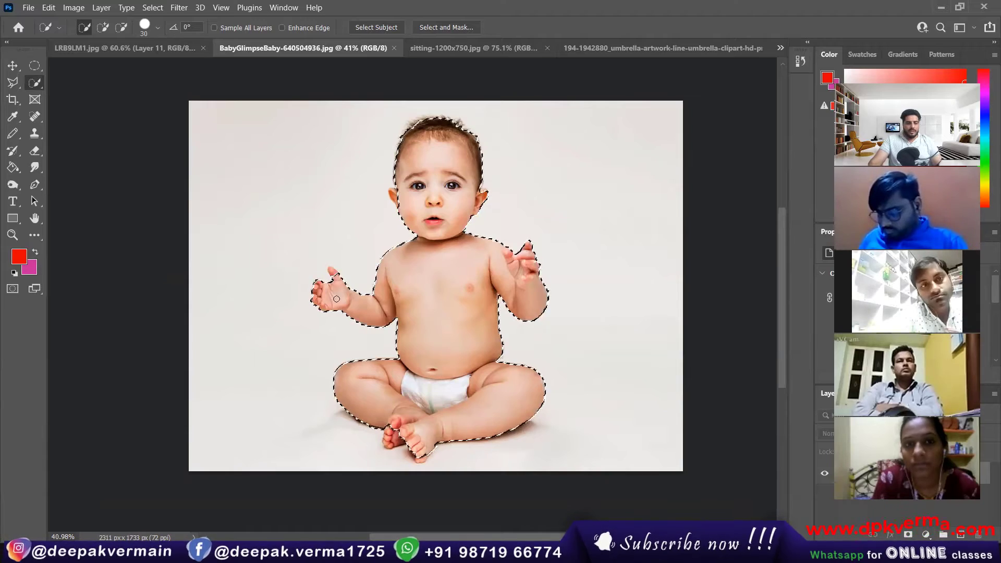
Add the small lower toes and the lowest toe tip to the selection.
scroll(332, 269, "up", 3)
scroll(331, 269, "up", 5)
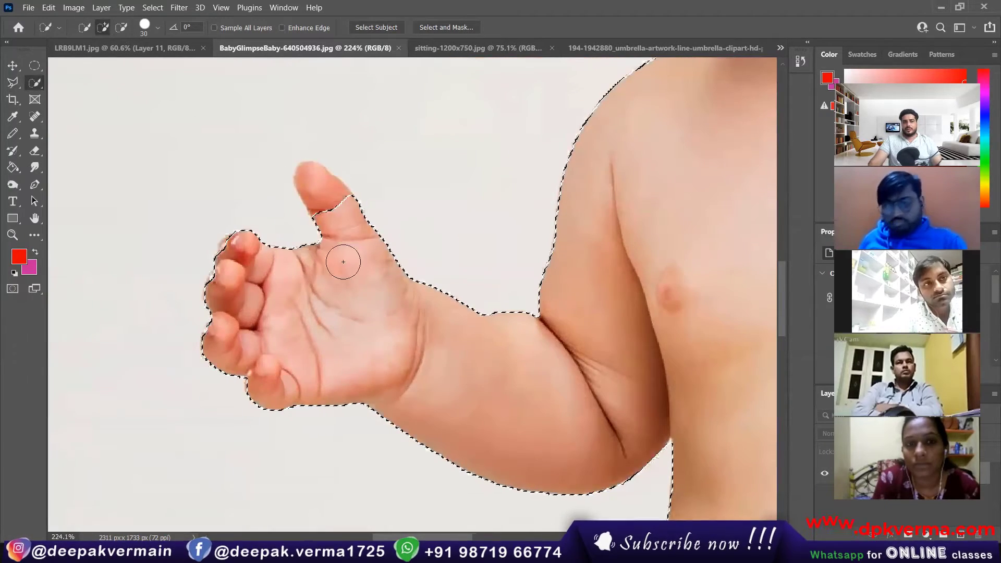
scroll(337, 254, "down", 3)
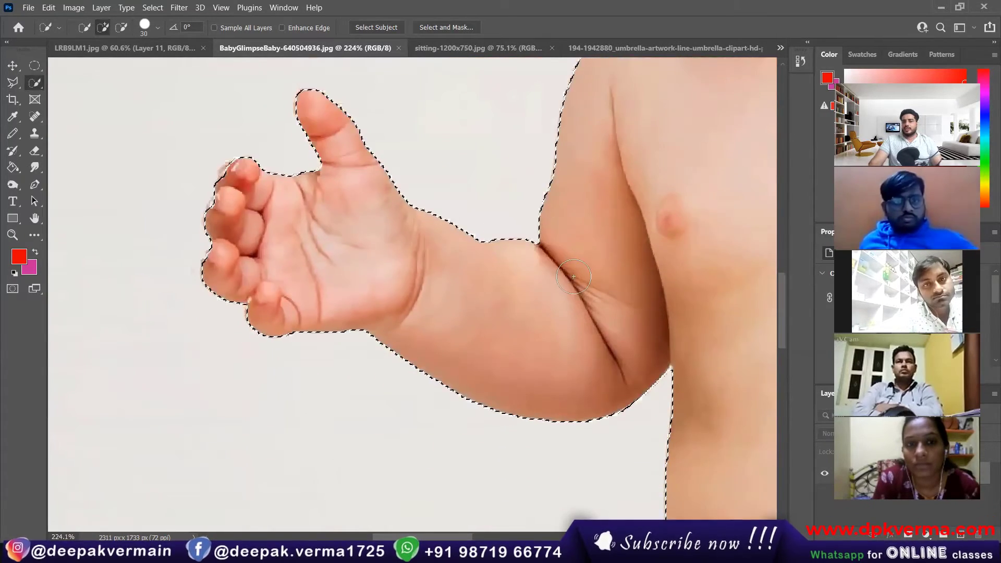
scroll(474, 291, "down", 4)
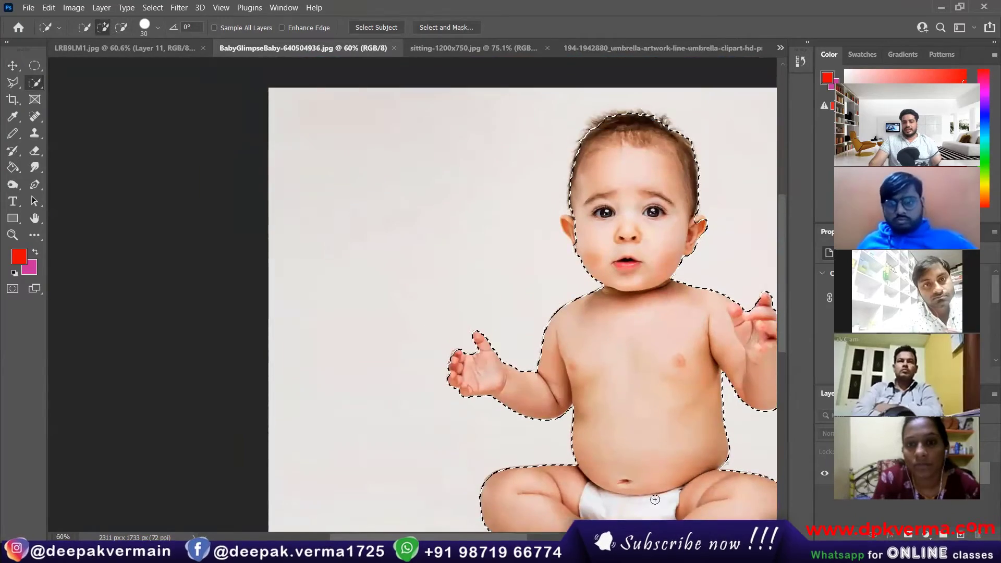
scroll(626, 487, "up", 8)
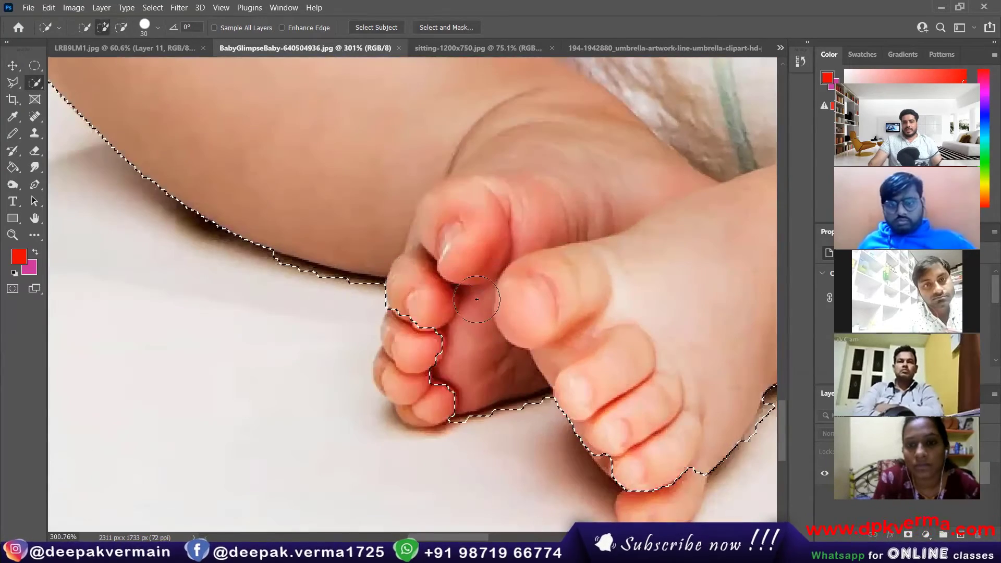
left_click_drag(403, 363, 421, 387)
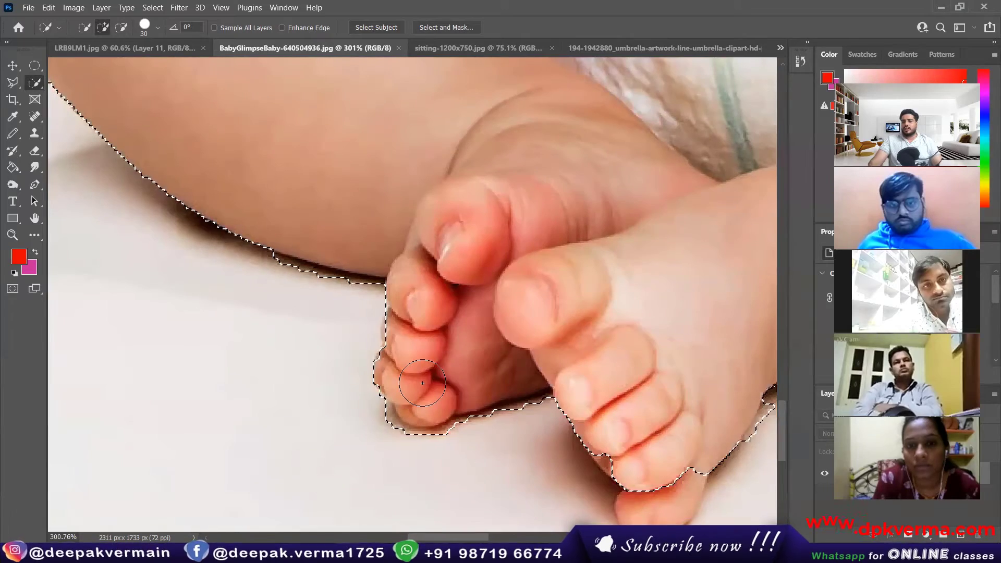
scroll(448, 357, "down", 5)
scroll(552, 390, "up", 7)
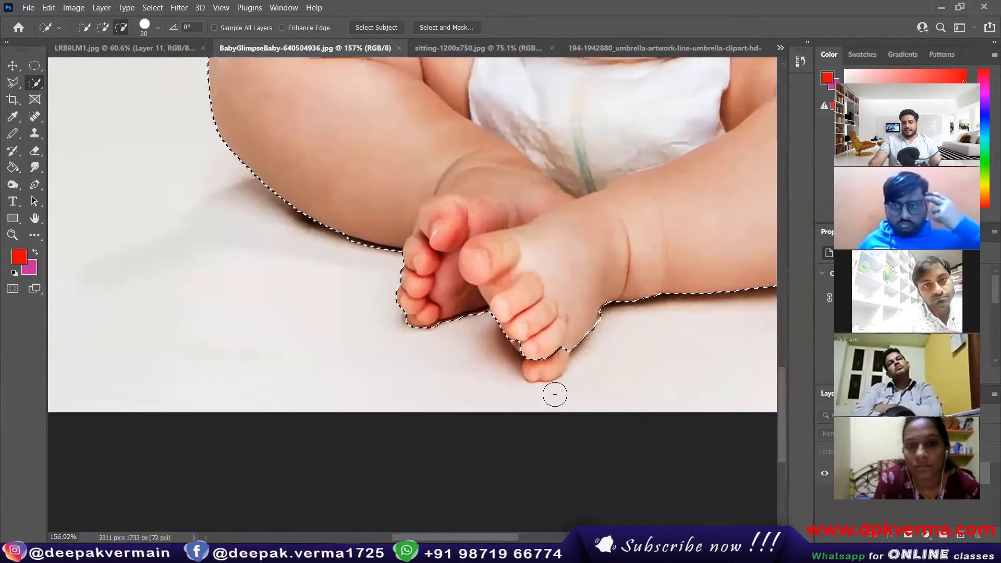
mouse_move(542, 359)
left_mouse_down()
mouse_move(532, 314)
mouse_move(491, 299)
mouse_move(498, 252)
mouse_move(468, 239)
left_mouse_up()
Add the baby's ear to the selection.
scroll(468, 239, "down", 10)
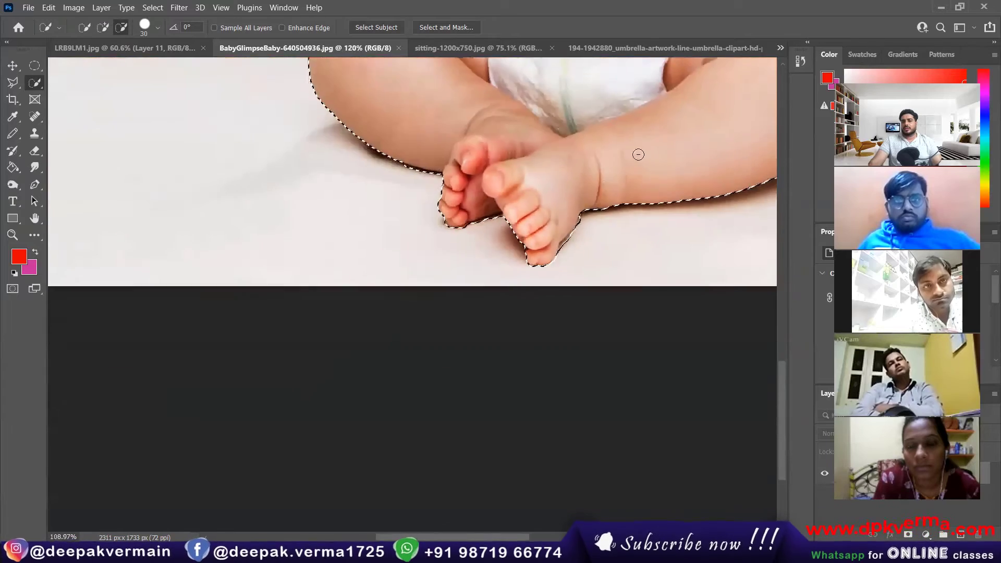
scroll(745, 117, "up", 6)
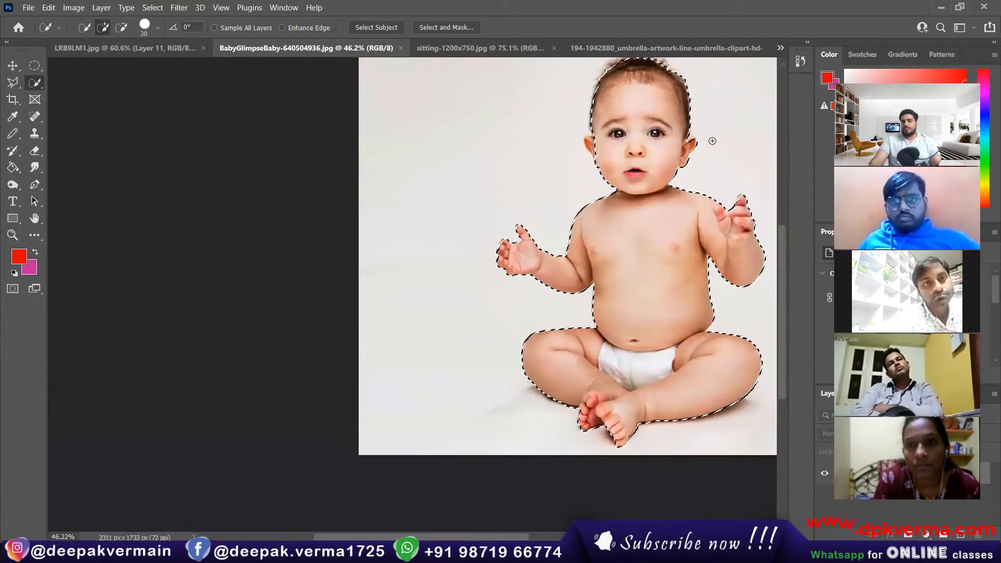
scroll(609, 110, "up", 6)
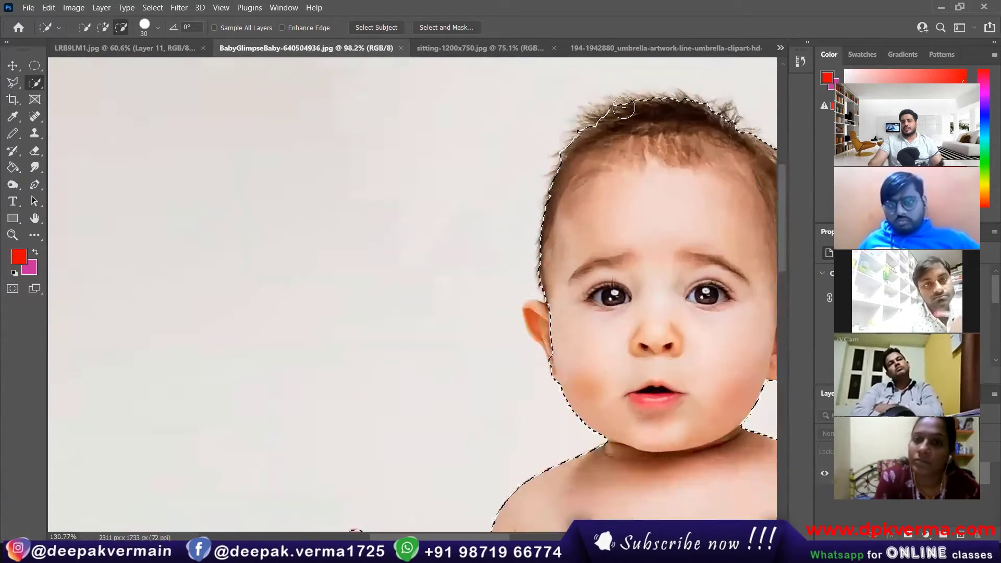
scroll(623, 107, "up", 1)
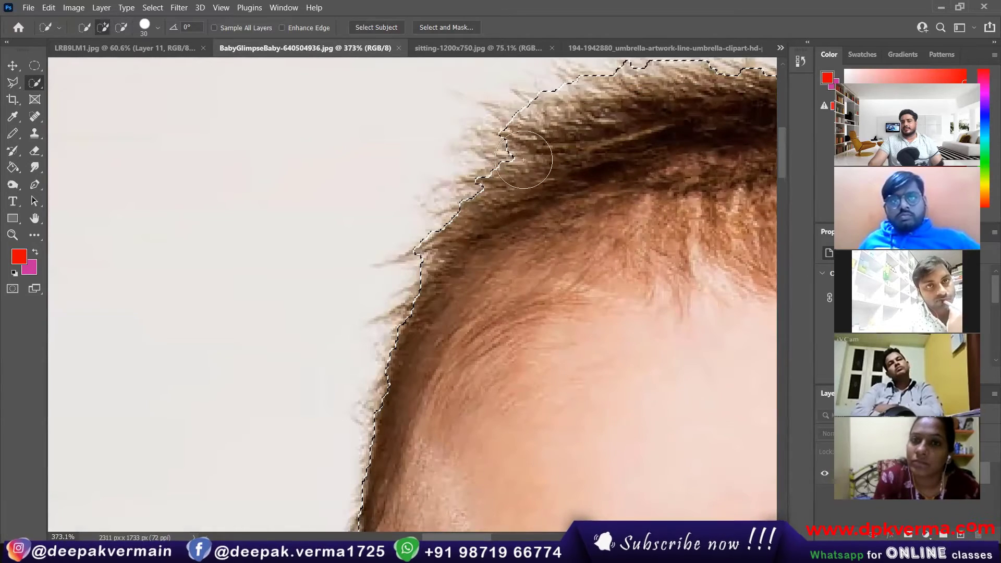
scroll(556, 191, "down", 8)
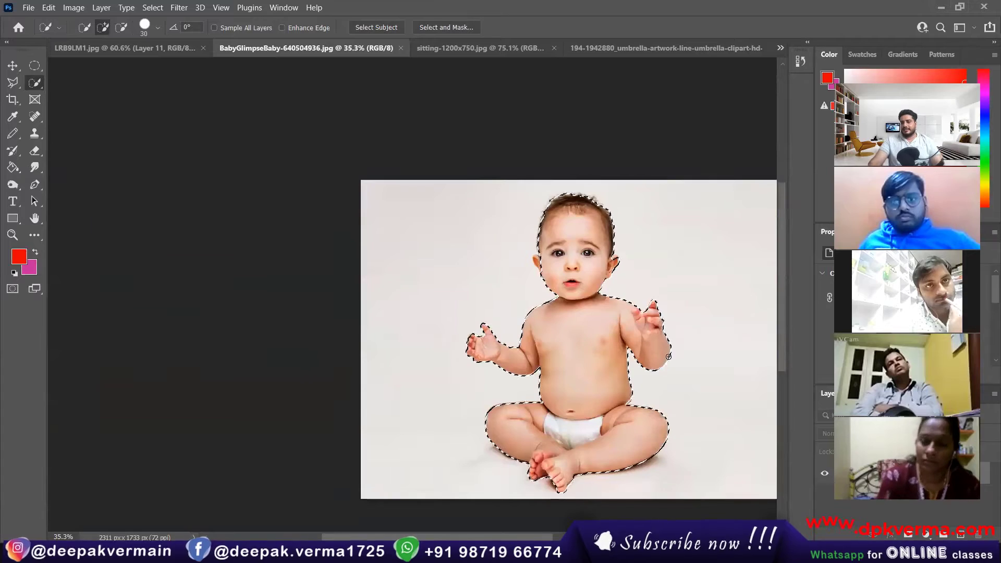
scroll(692, 342, "down", 2)
scroll(696, 340, "right", 4)
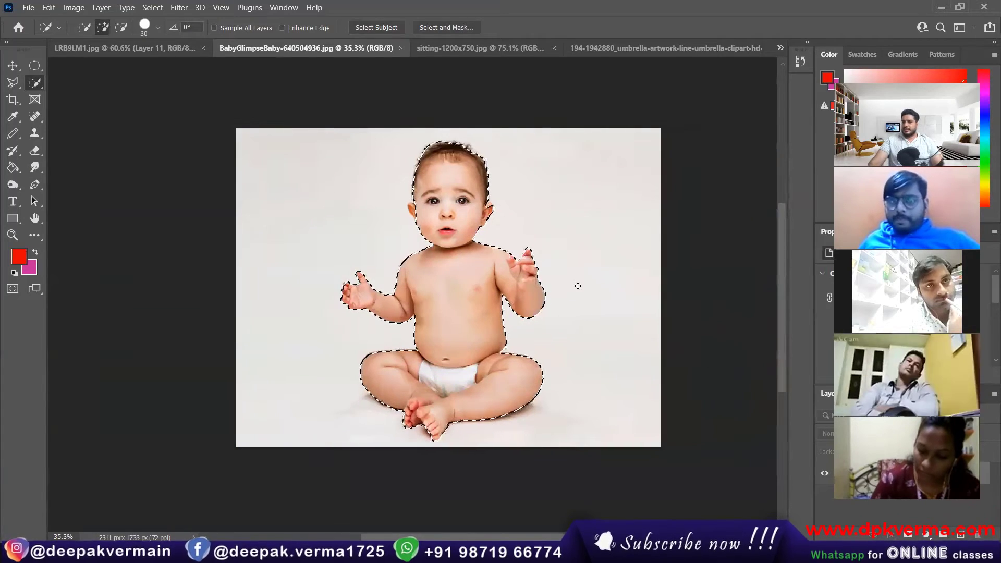
scroll(577, 284, "up", 1)
scroll(377, 207, "up", 8)
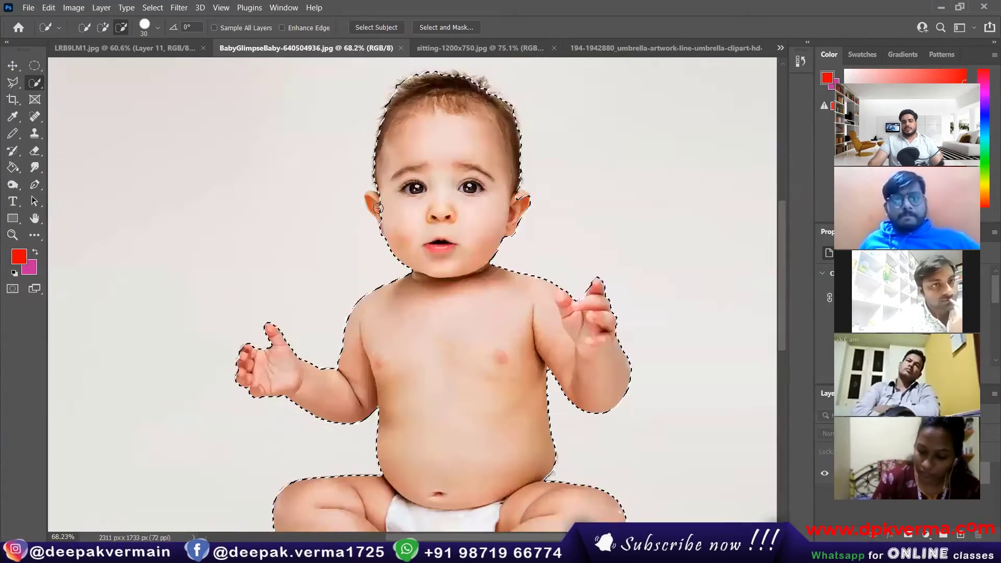
left_click(372, 208)
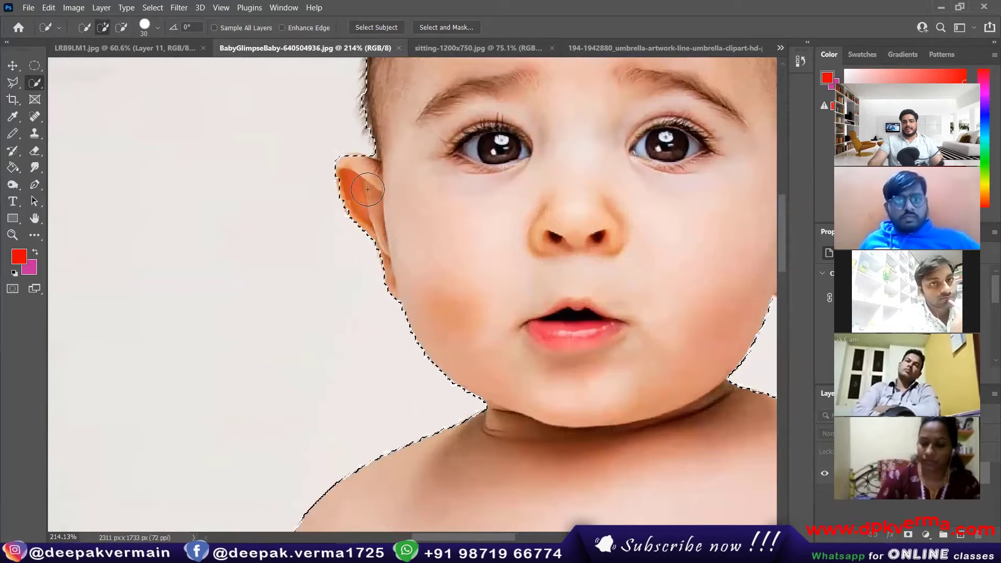
Check the finished outline around the baby and open the Select menu.
scroll(468, 211, "right", 3)
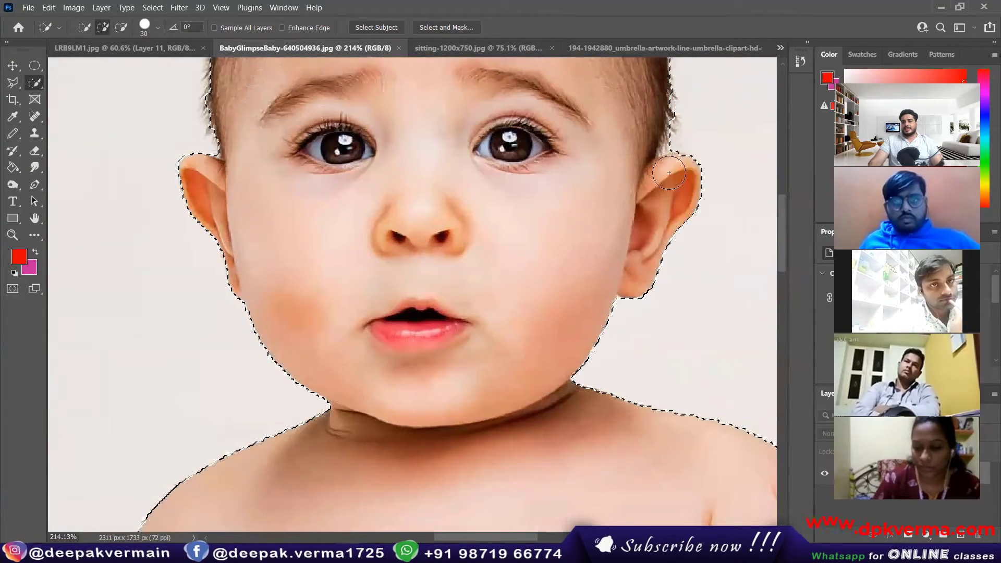
scroll(420, 375, "down", 8)
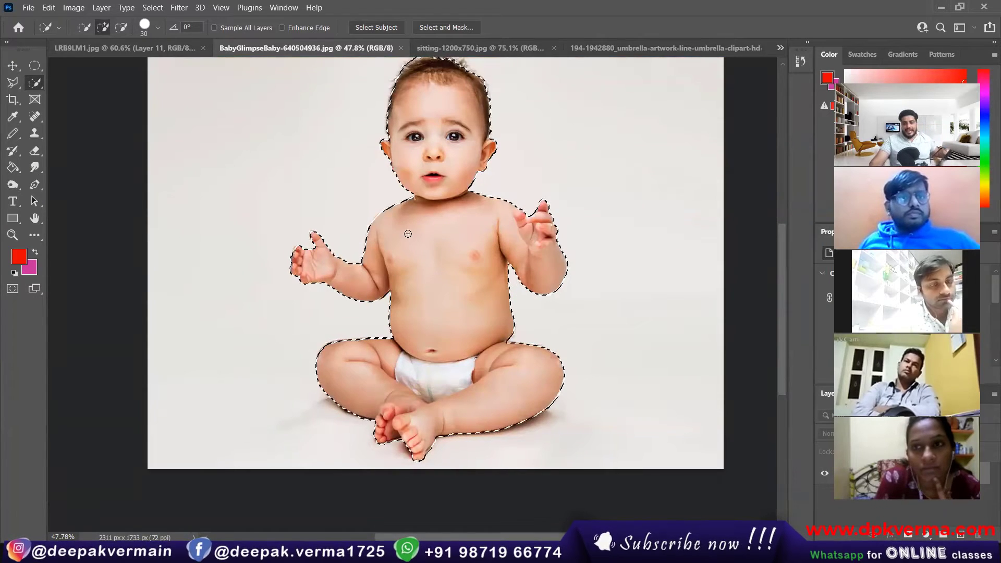
scroll(410, 236, "up", 1)
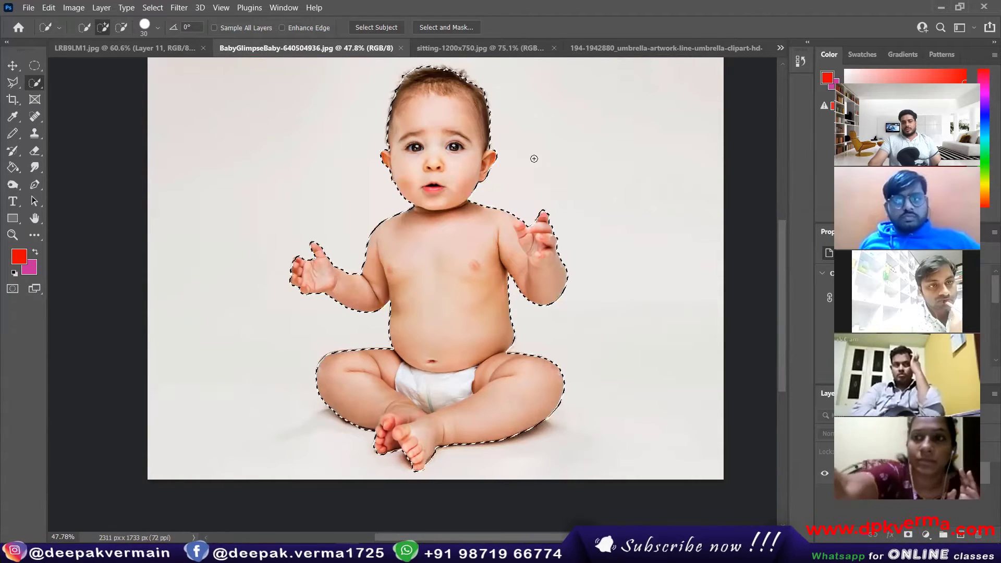
scroll(446, 220, "up", 1)
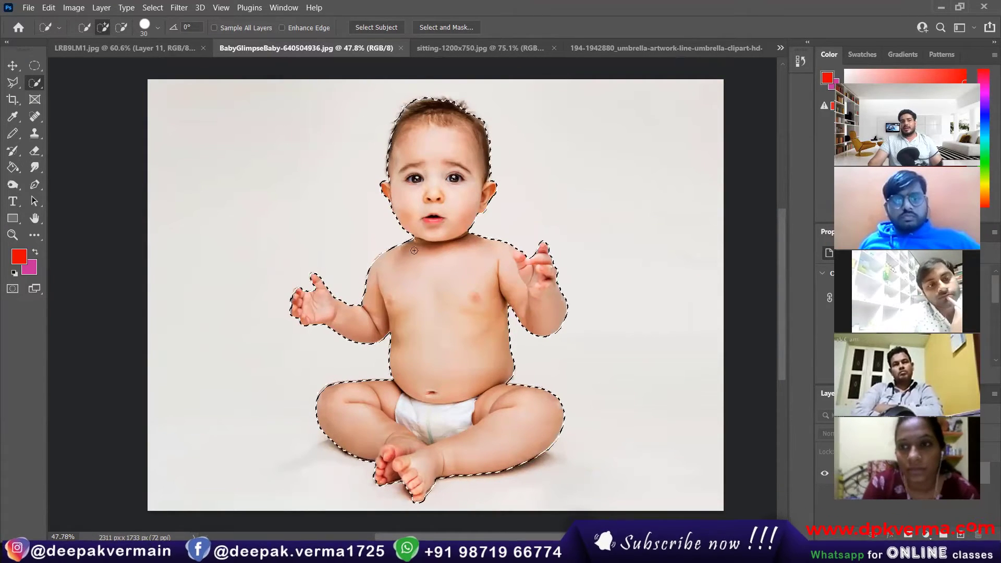
left_click(153, 8)
left_click(156, 8)
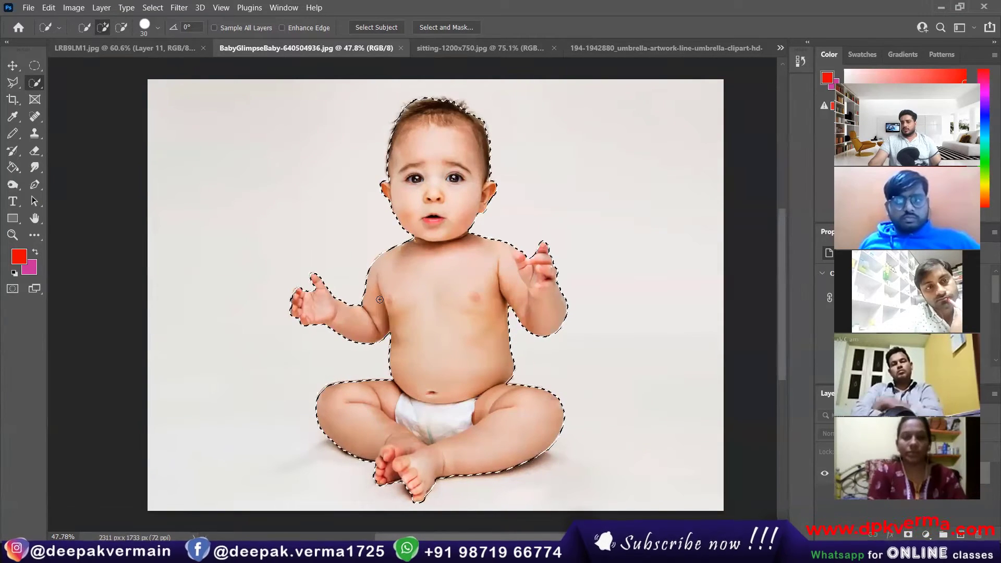
left_click(154, 8)
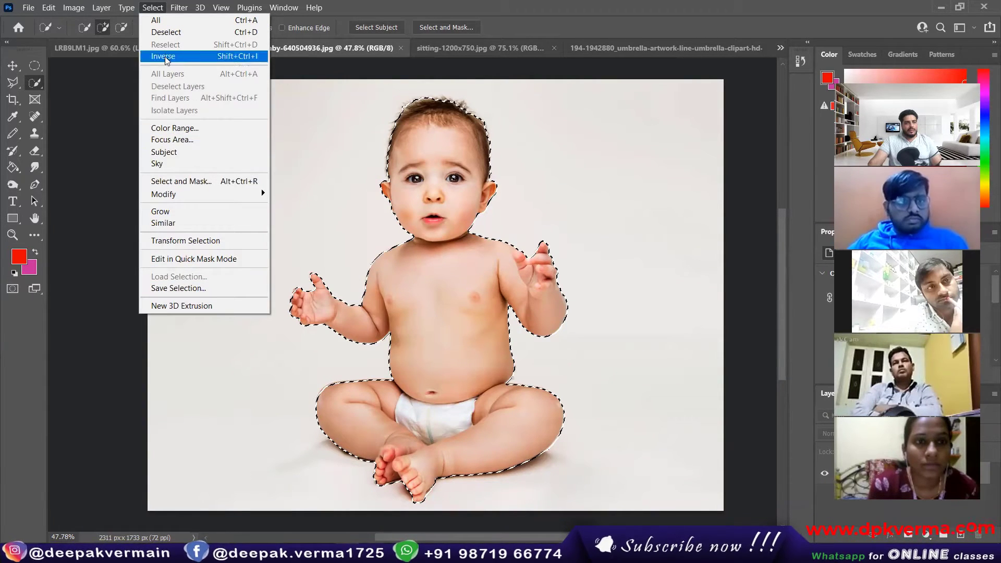
Save the baby outline as a new channel named '1', then deselect it.
mouse_move(184, 7)
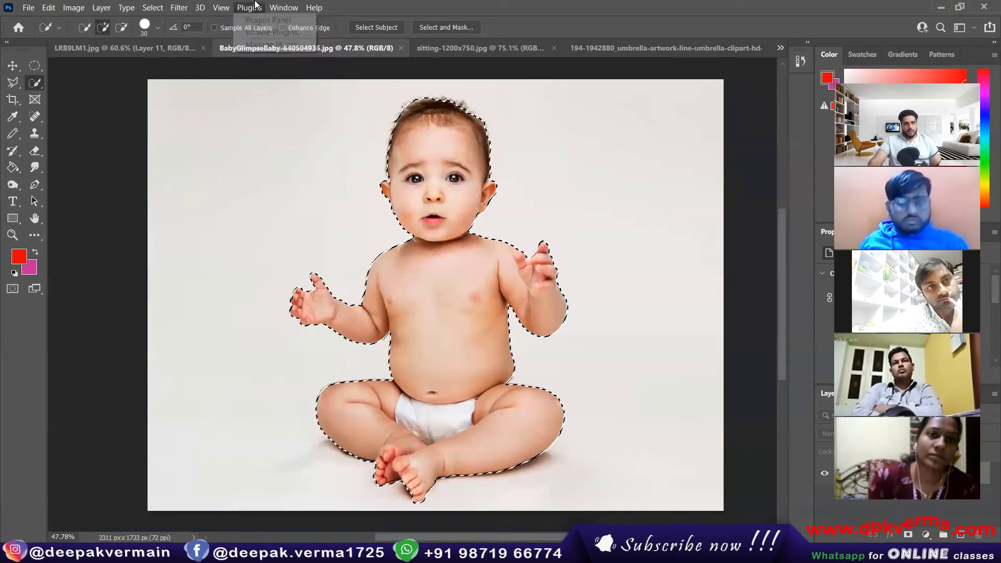
mouse_move(255, 5)
mouse_move(226, 11)
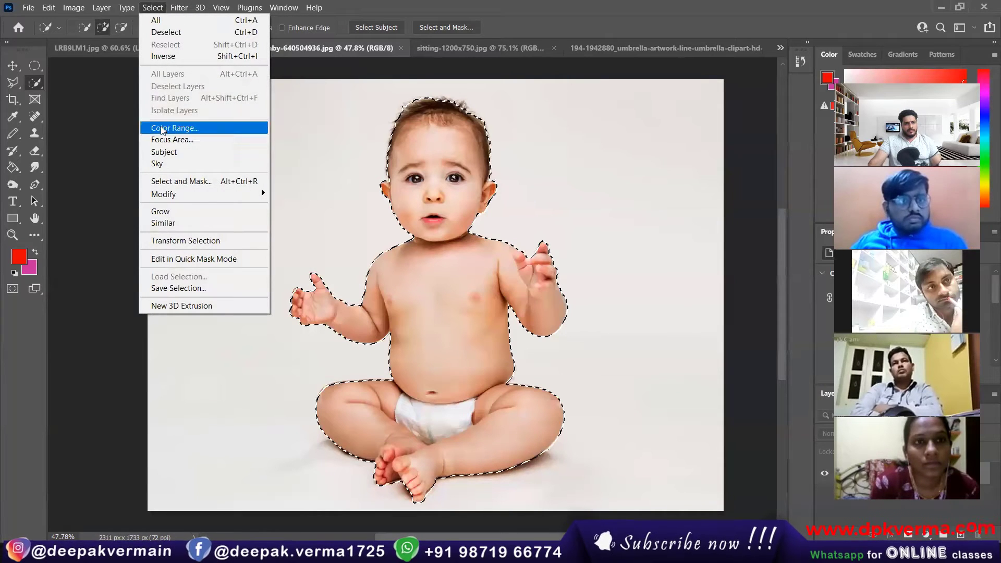
left_click(186, 288)
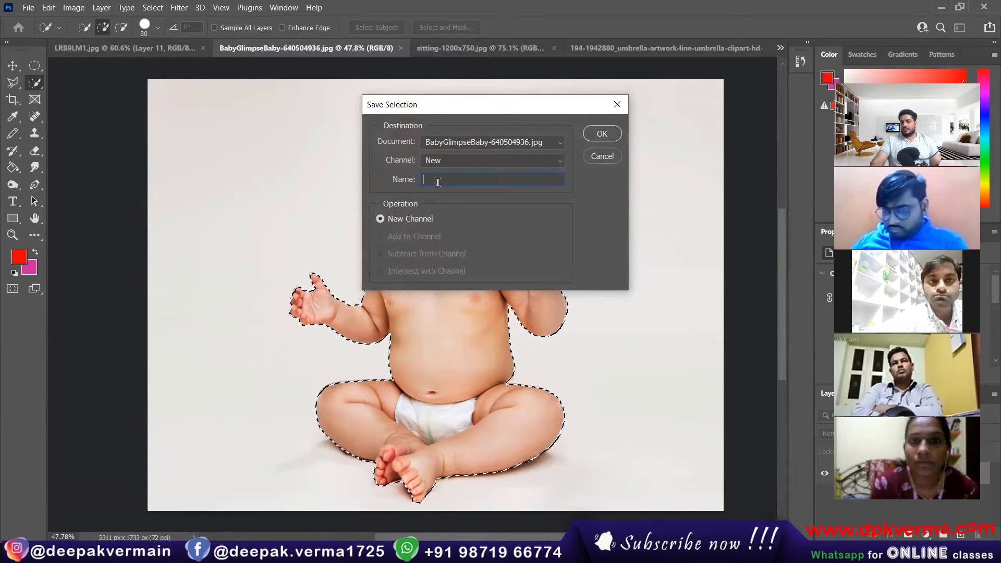
type("1")
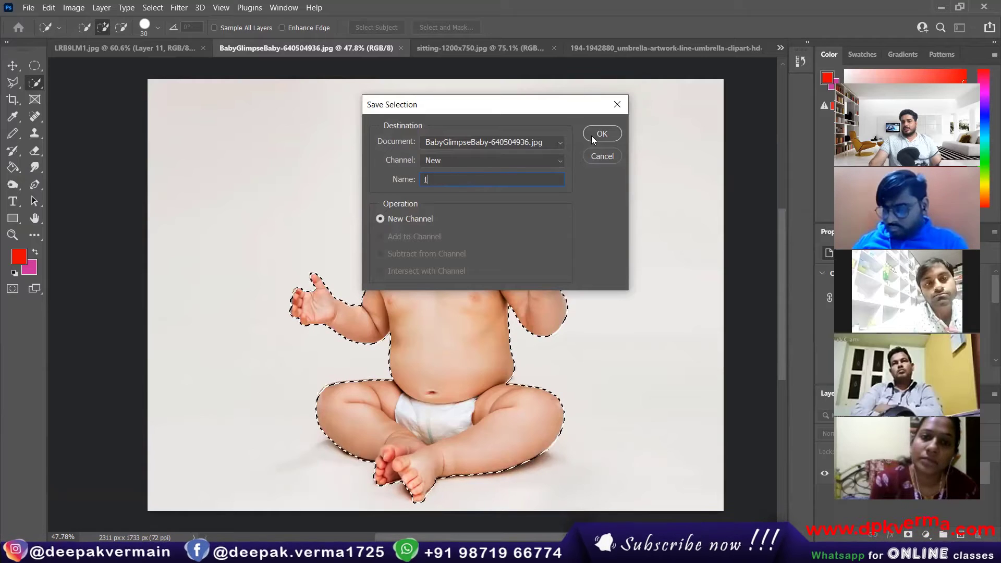
left_click(152, 8)
left_click(166, 32)
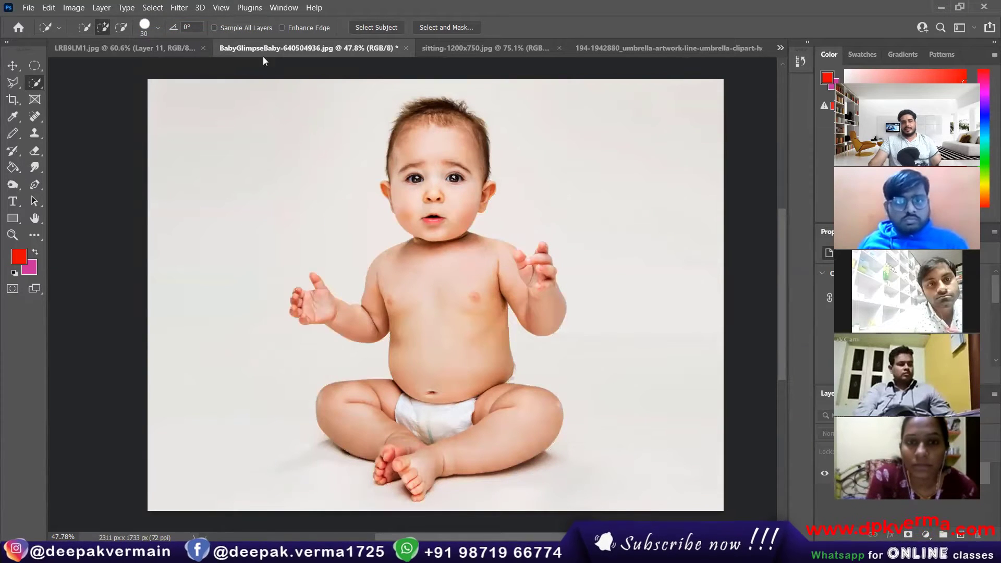
Load the baby selection from channel 1 and drag it with the Move tool toward LRB9LM1.
left_click(152, 7)
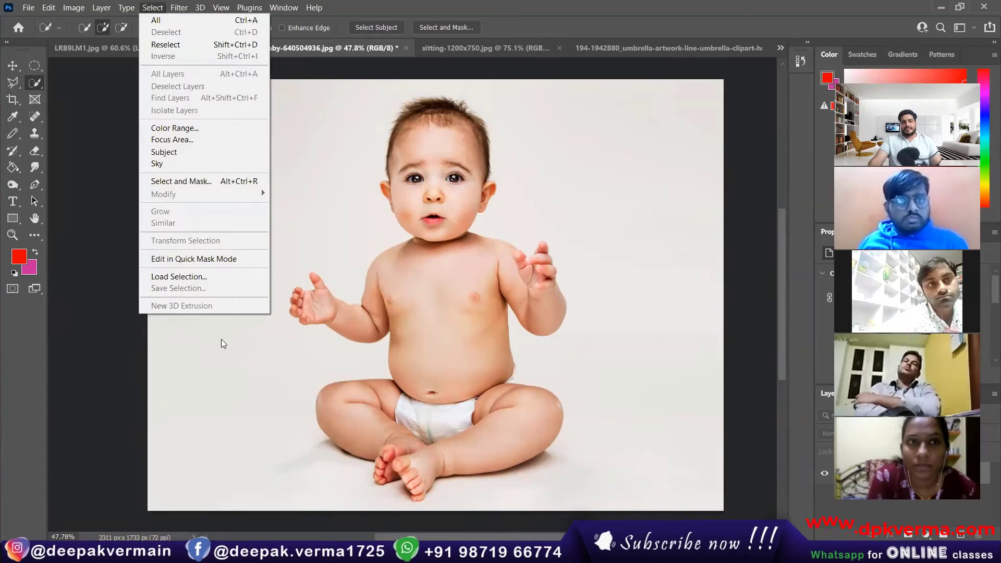
left_click(194, 278)
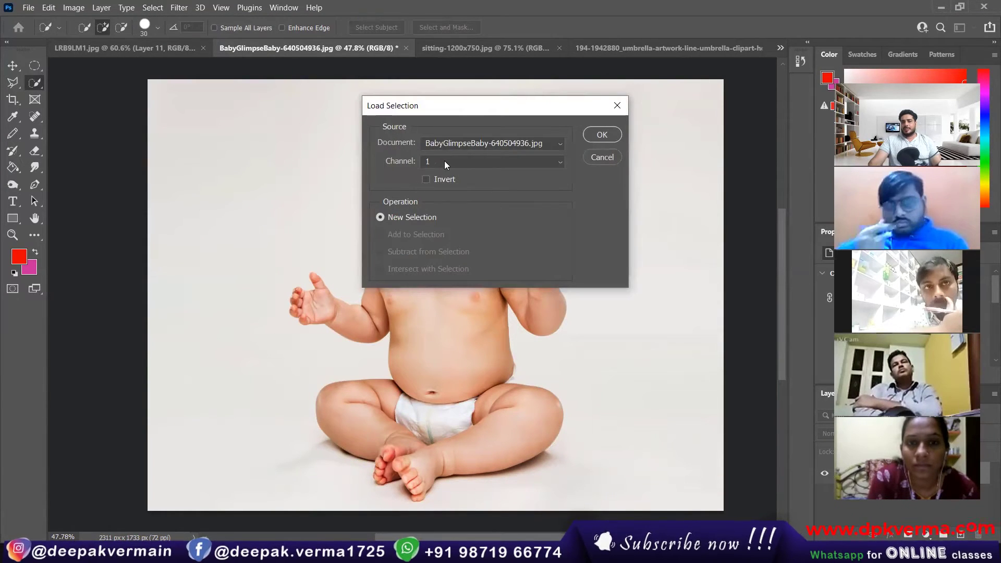
left_click(602, 135)
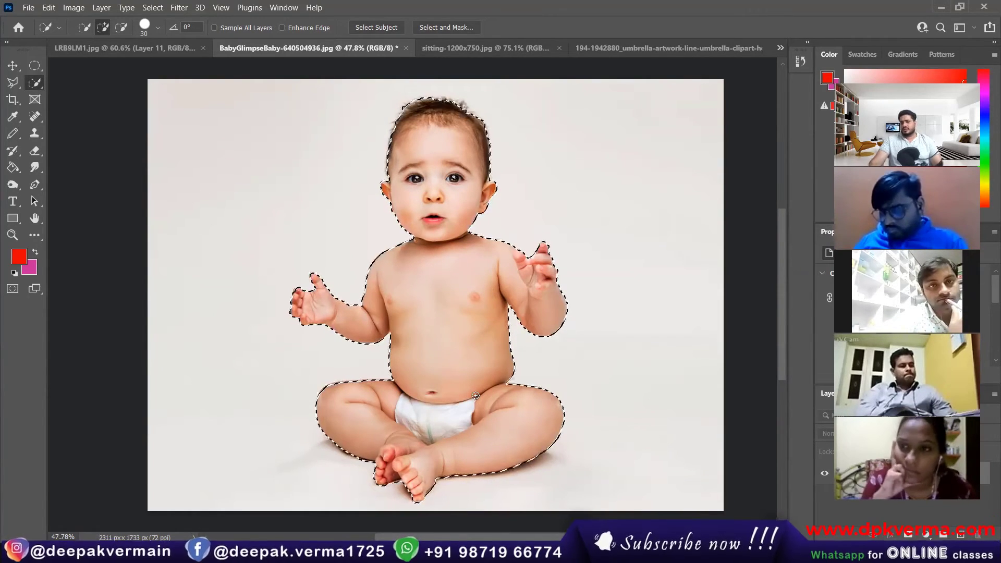
left_click(13, 65)
left_click_drag(428, 263, 305, 240)
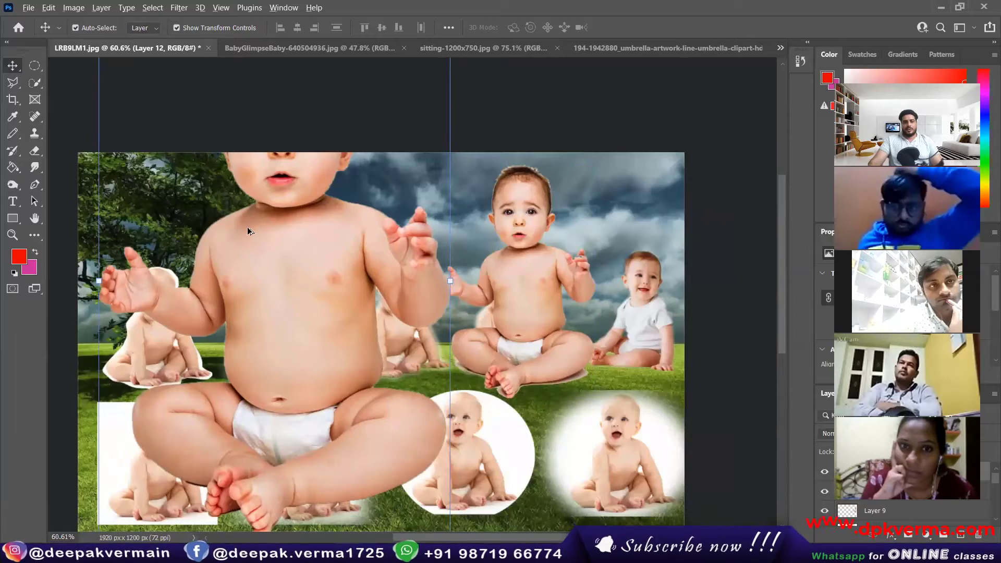
Scale the dropped Layer 12 baby to about 25% at the collage's top-left, then return to the baby photo.
scroll(247, 227, "down", 5)
left_click_drag(180, 138, 301, 319)
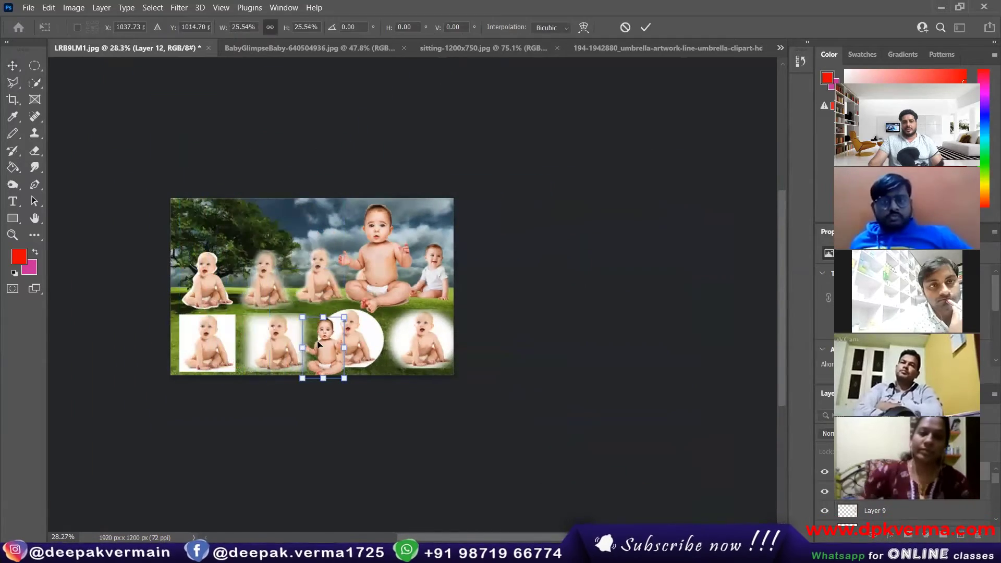
left_click_drag(314, 362, 252, 253)
scroll(223, 241, "up", 1)
scroll(223, 241, "up", 5)
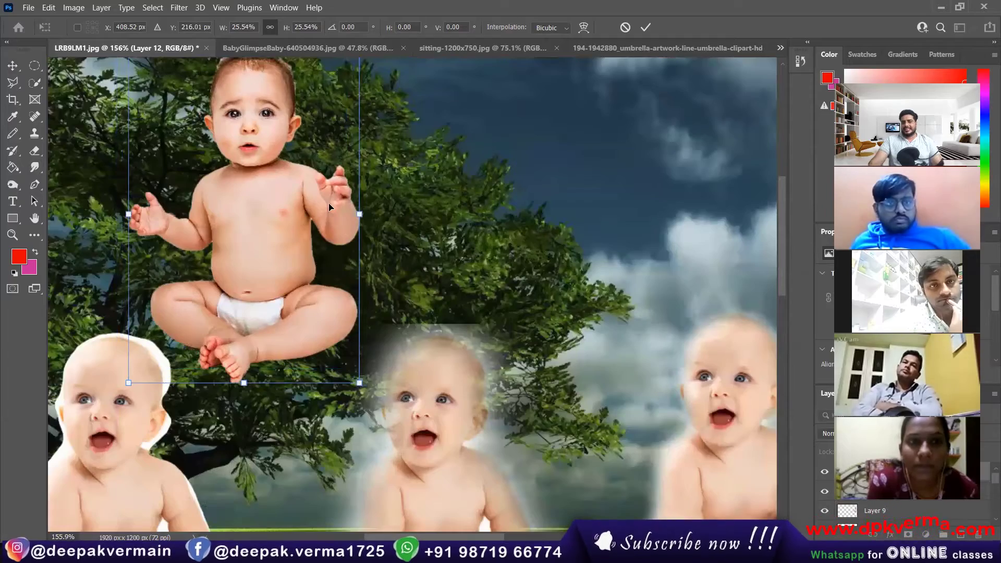
scroll(267, 139, "up", 6)
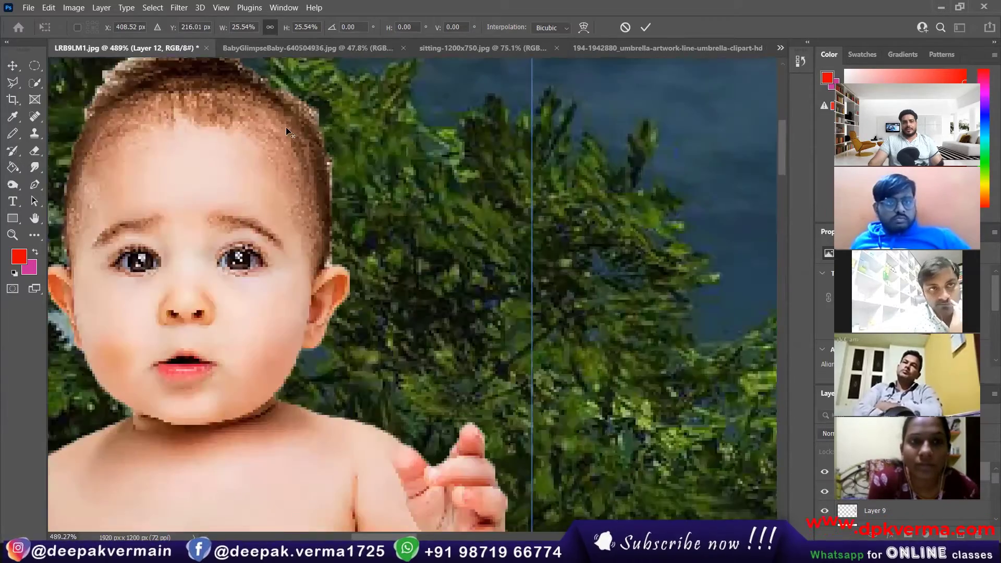
scroll(307, 136, "down", 3)
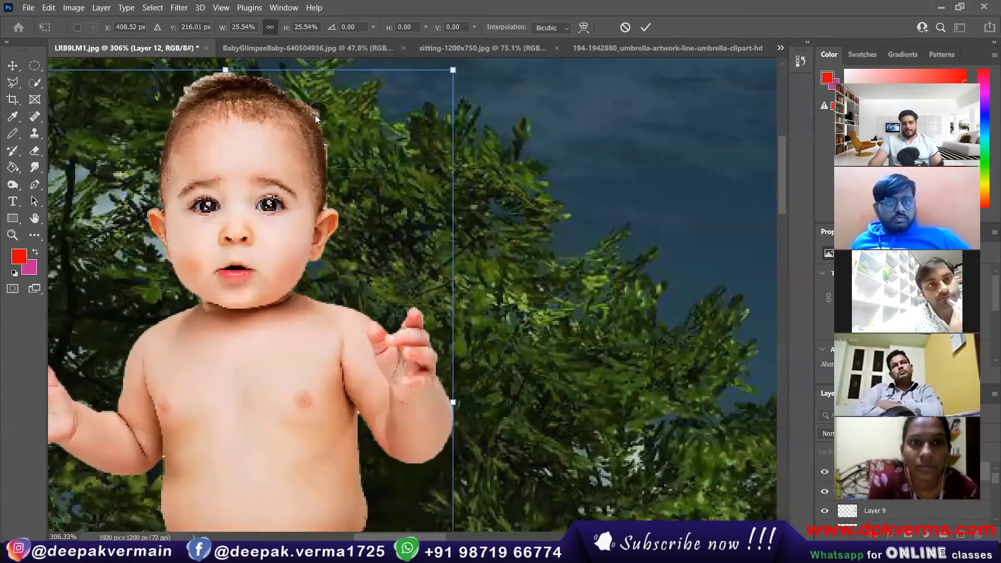
left_click(329, 52)
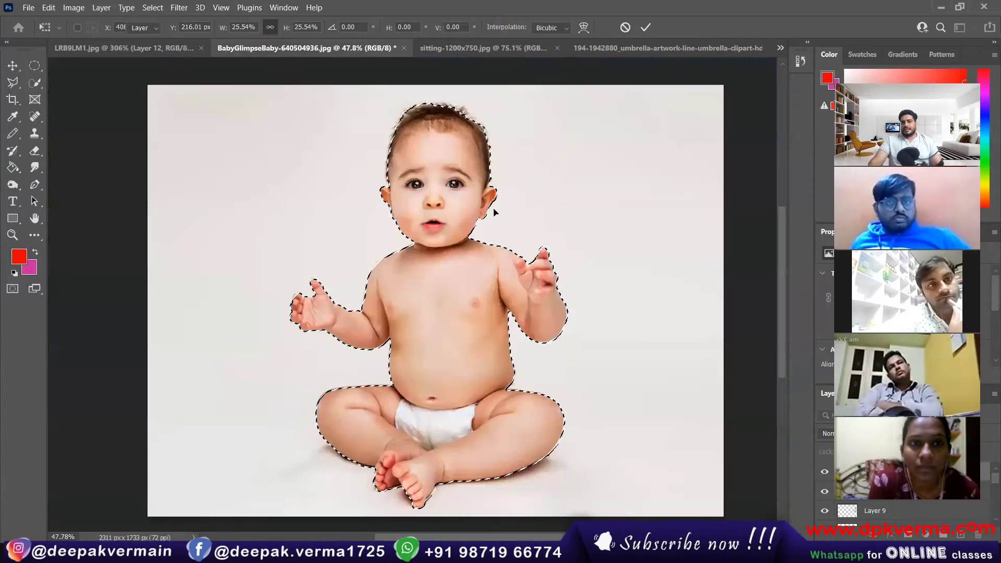
Feather the baby selection by 4.6 px and drag the cutout into the LRB9LM1 collage.
left_click(34, 83)
right_click(435, 202)
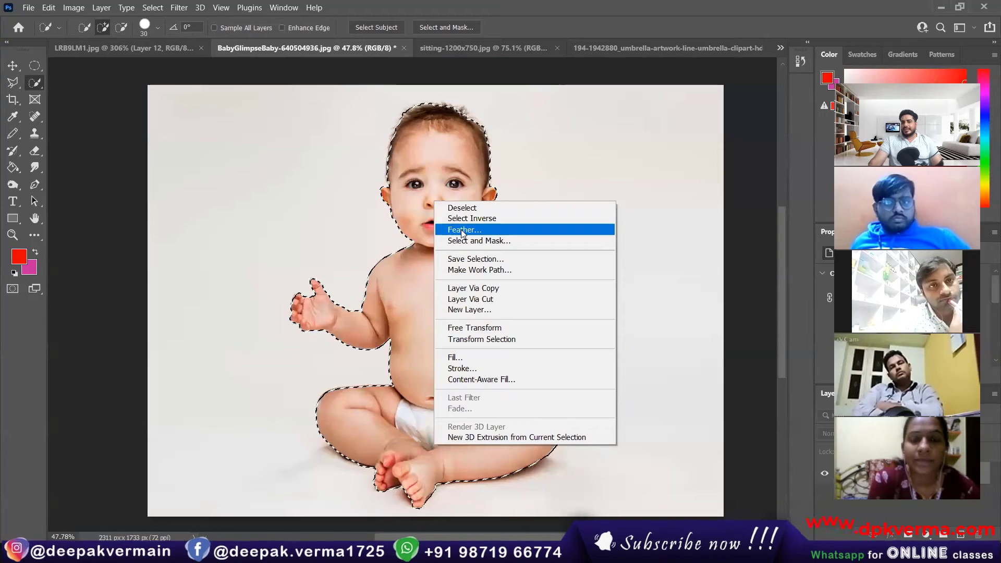
left_click(463, 230)
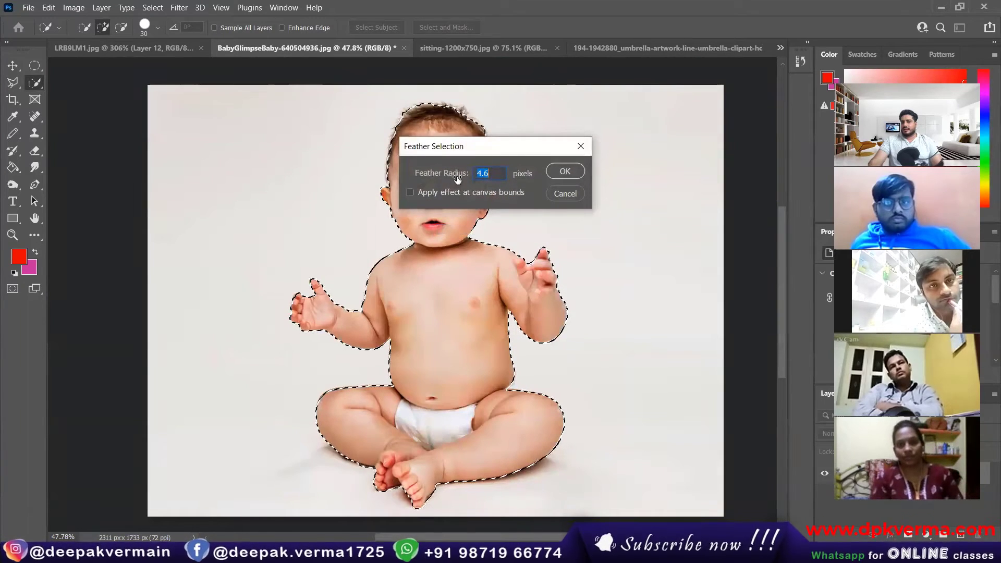
left_click(560, 174)
key("v")
left_click_drag(383, 179, 342, 232)
Shrink the new Layer 13 baby to about a third and set it at the collage's top-left near the tree.
scroll(342, 233, "down", 8)
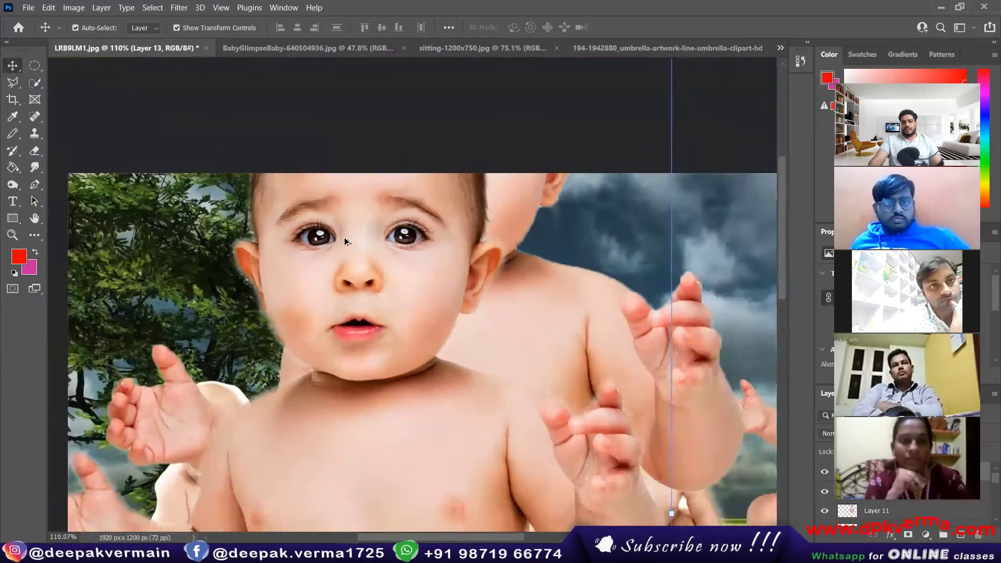
left_click_drag(206, 155, 395, 424)
left_click_drag(474, 458, 320, 267)
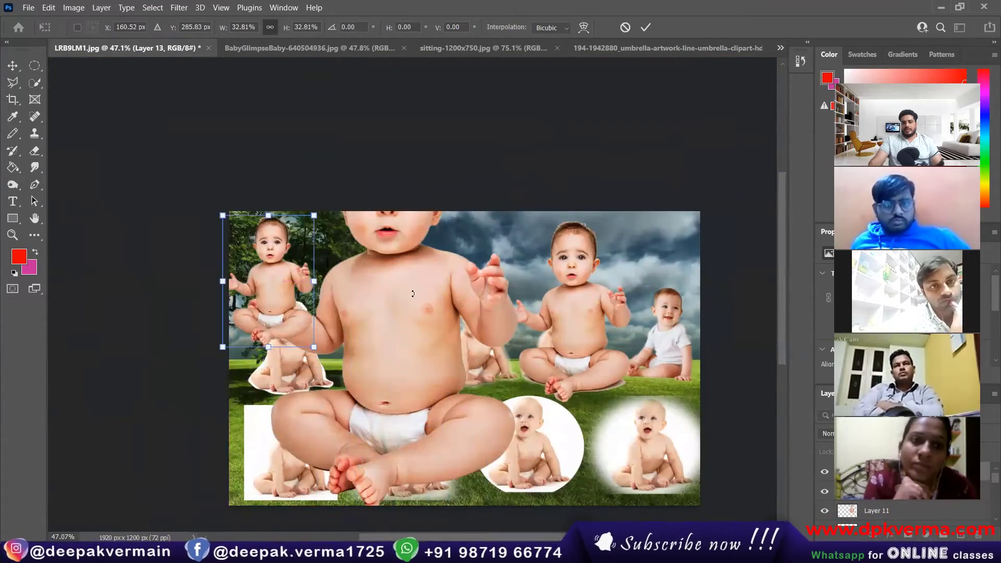
left_click(645, 27)
scroll(276, 268, "up", 5)
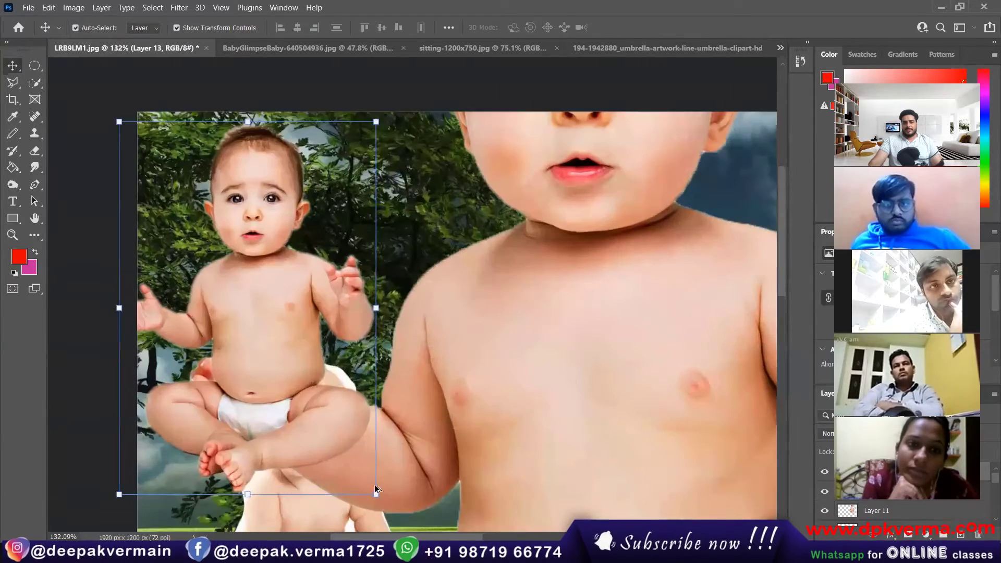
left_click_drag(375, 496, 285, 362)
left_click_drag(219, 274, 263, 265)
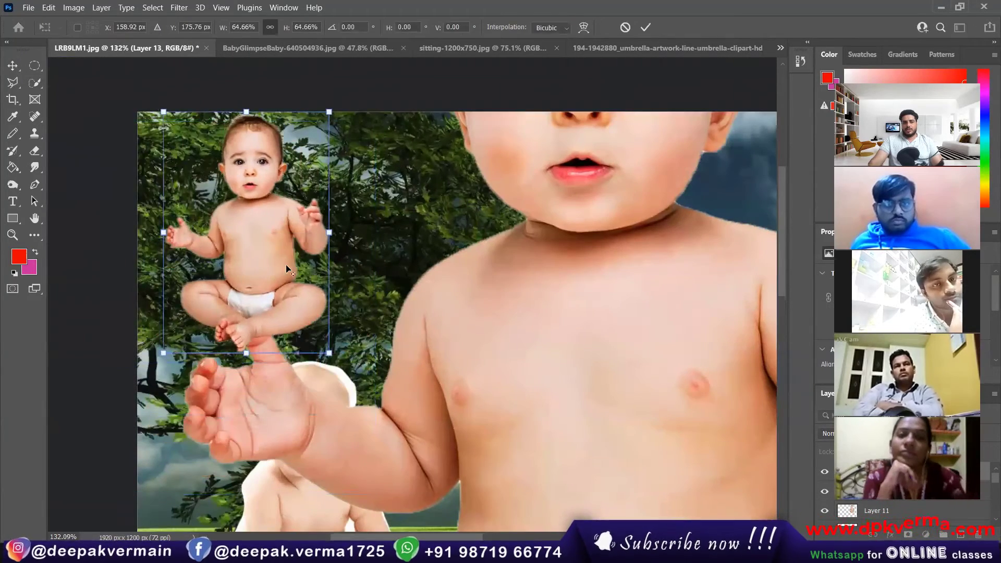
scroll(286, 269, "down", 2)
left_click(648, 28)
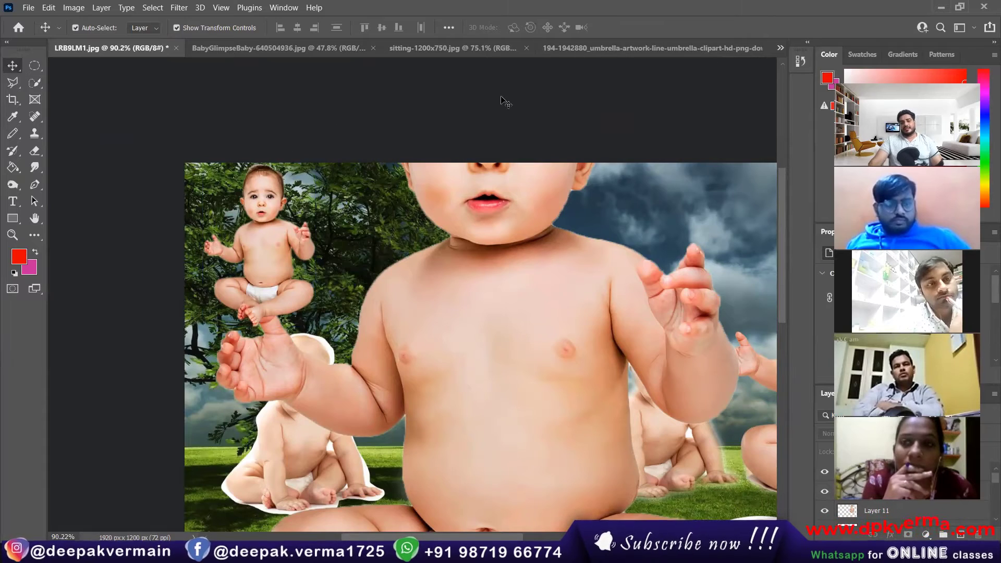
Select the large central Layer 12 baby and scale it down beside the small baby.
scroll(478, 104, "down", 2)
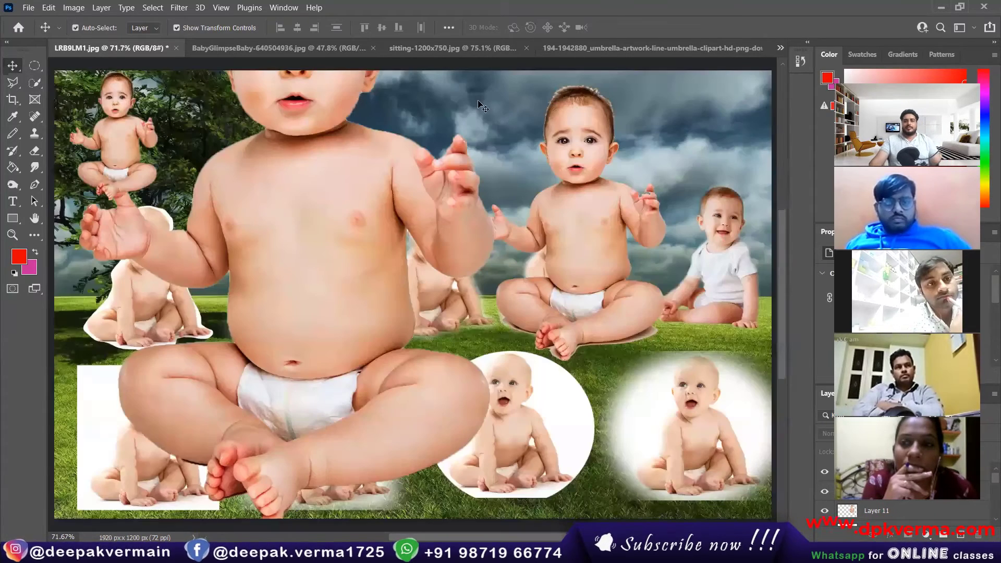
left_click(339, 257)
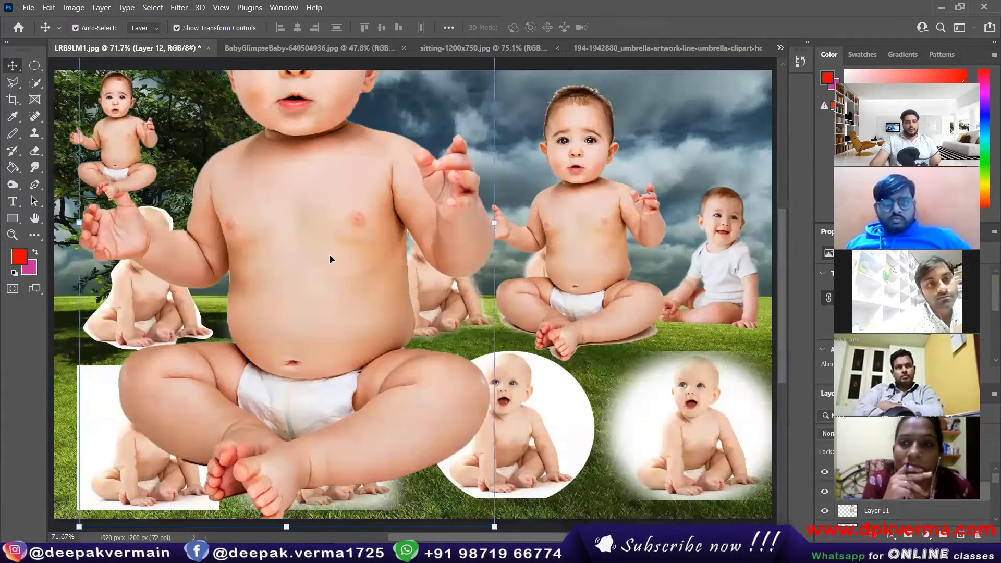
scroll(330, 259, "down", 3)
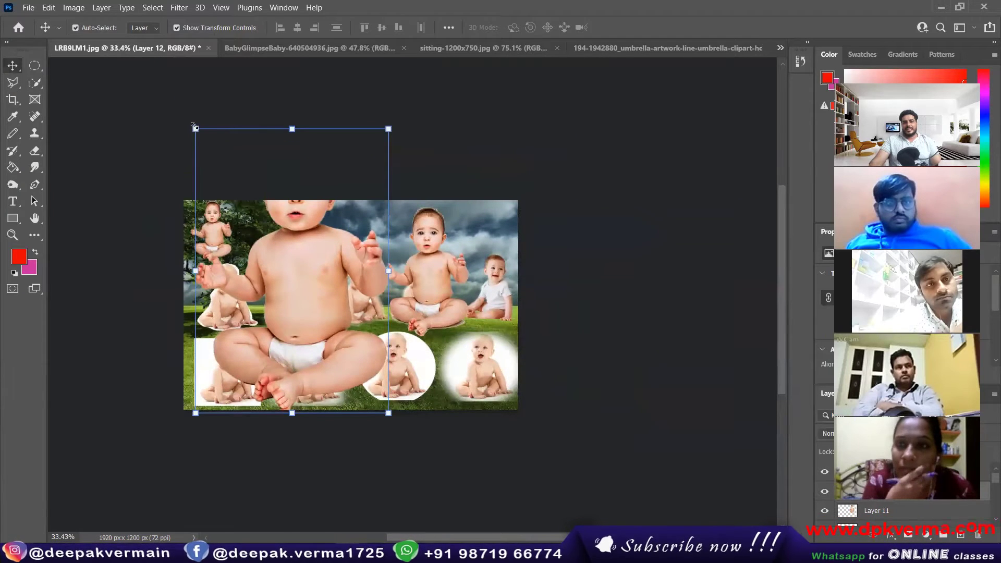
left_click_drag(194, 126, 344, 347)
left_click_drag(379, 377, 276, 241)
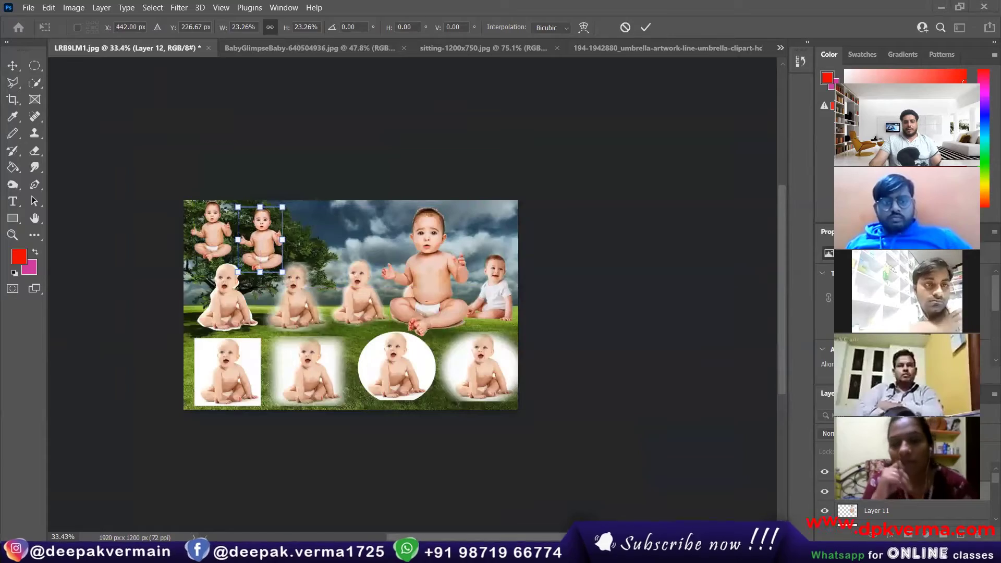
mouse_move(203, 552)
left_click(133, 497)
Browse the Chrome bed image results and preview the Adolph side-storage bed, then commit the Photoshop transform.
left_click(646, 11)
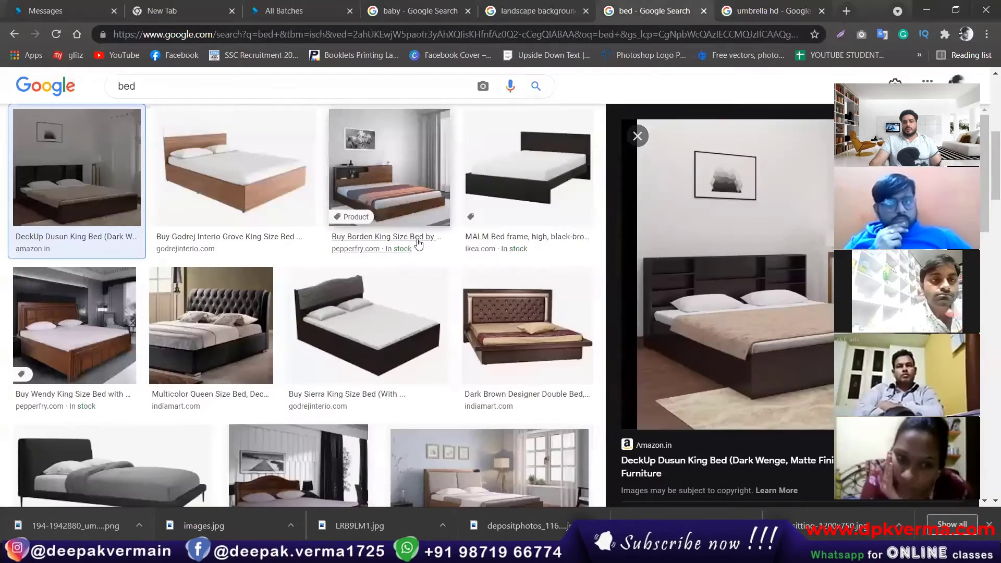
scroll(418, 242, "down", 6)
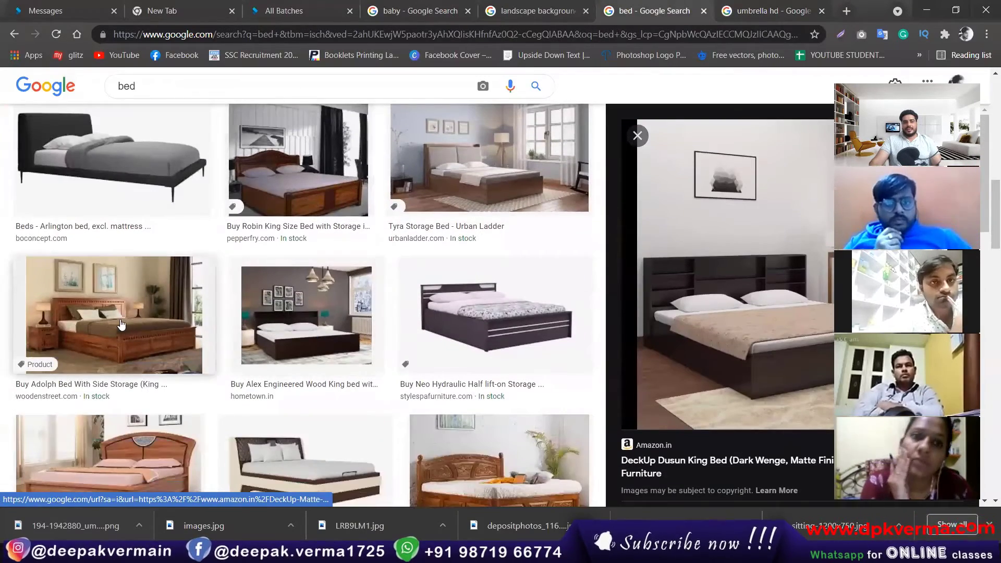
left_click(121, 326)
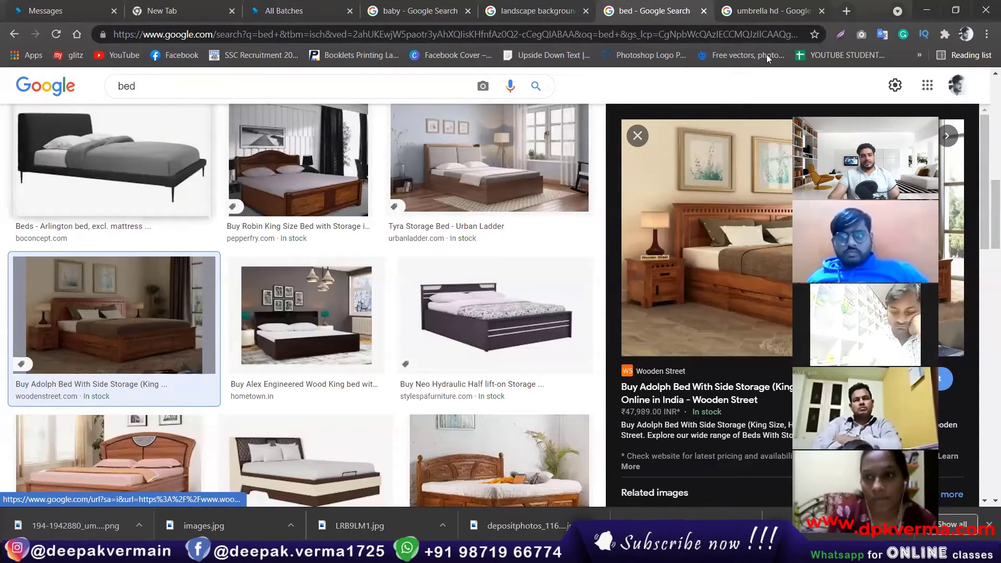
key("alt+Tab")
left_click(645, 28)
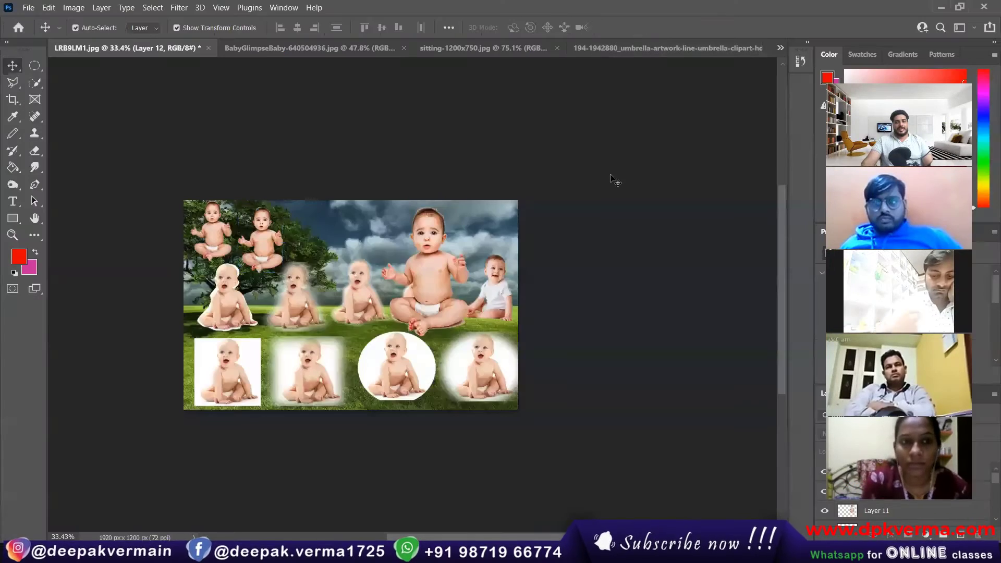
left_click(615, 179)
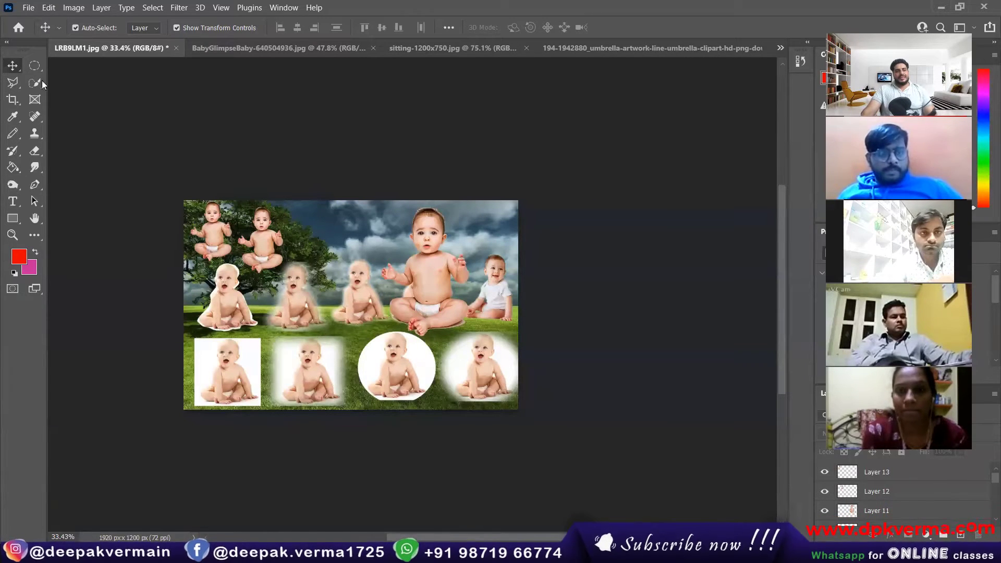
left_click_drag(138, 179, 592, 454)
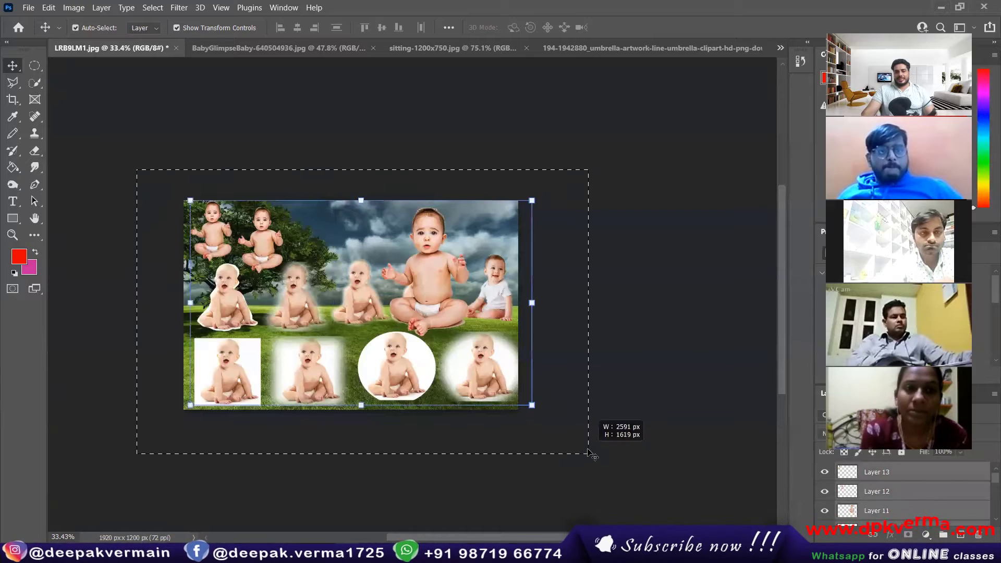
left_click(599, 318)
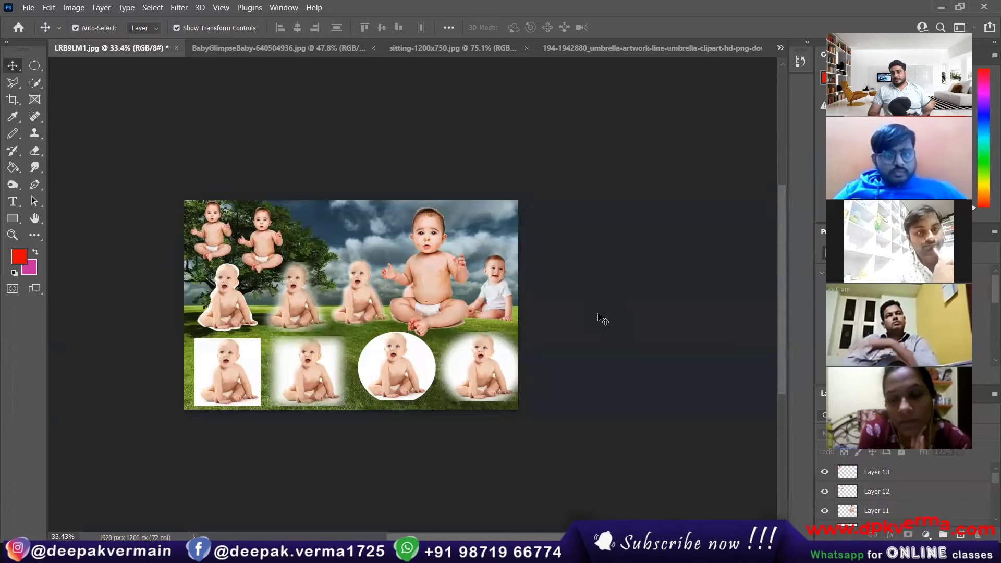
Move the big Layer 11 baby slightly right and scale it down to 87.47%.
scroll(462, 305, "up", 4)
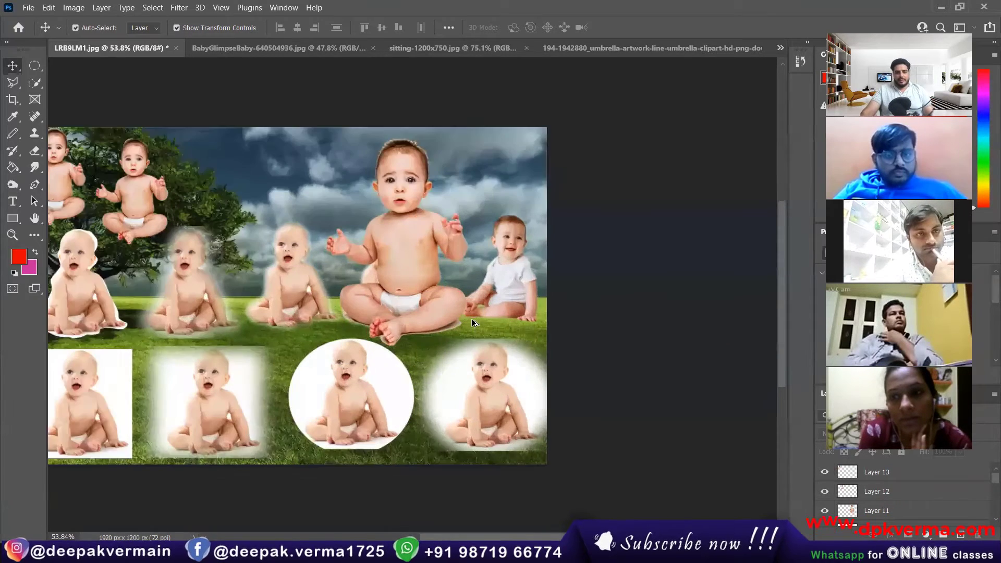
scroll(395, 243, "down", 2)
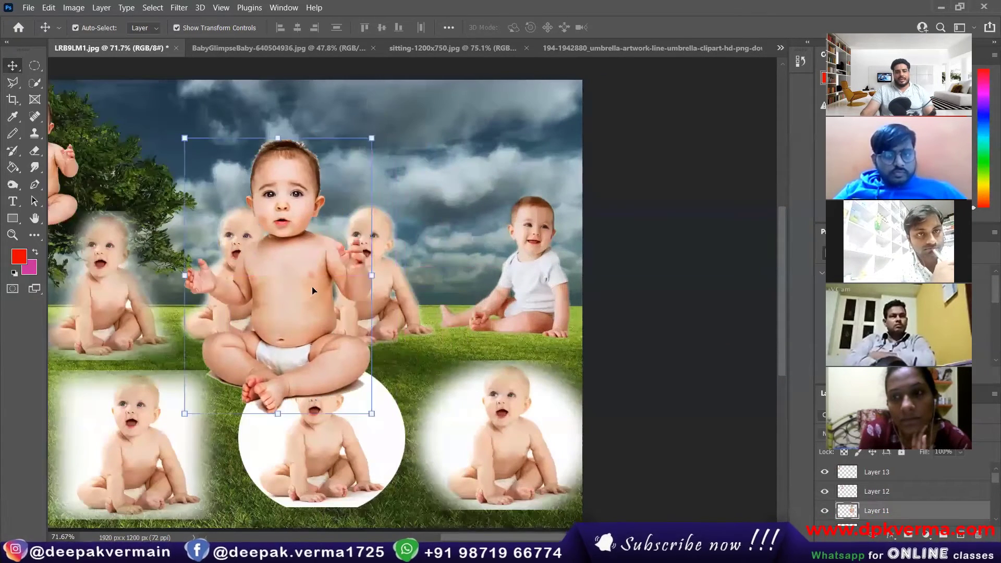
left_click_drag(319, 282, 367, 291)
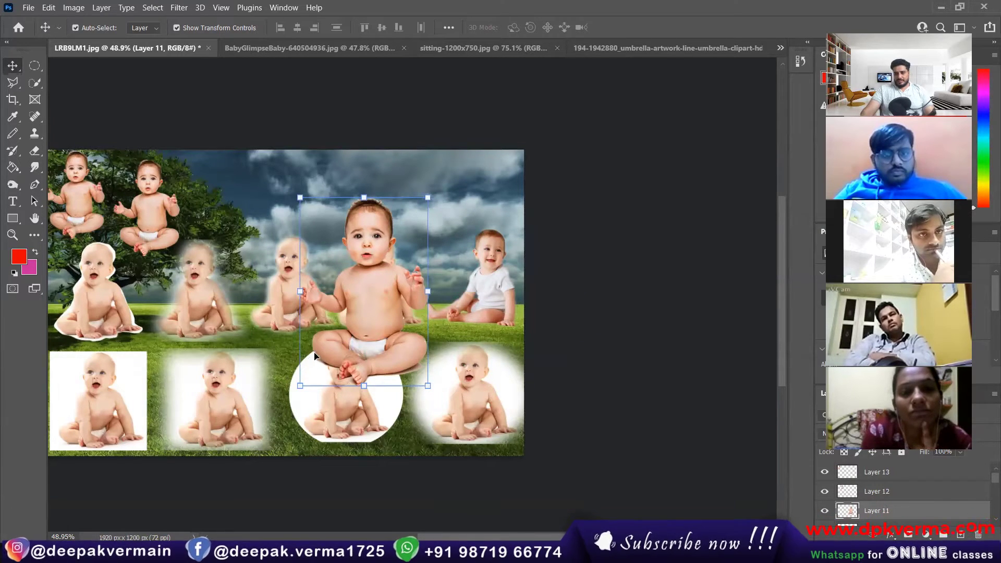
left_click(300, 198)
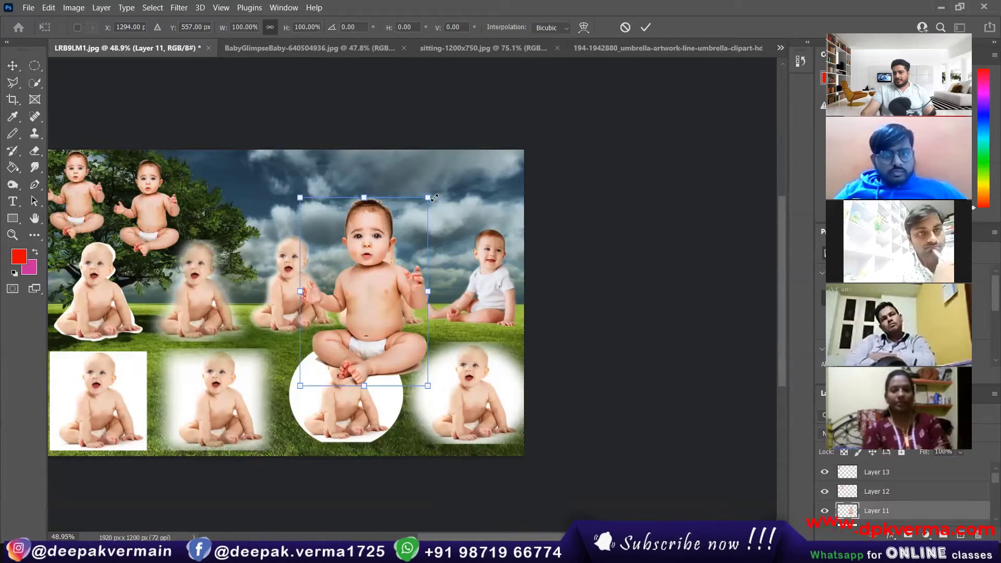
scroll(393, 242, "down", 1)
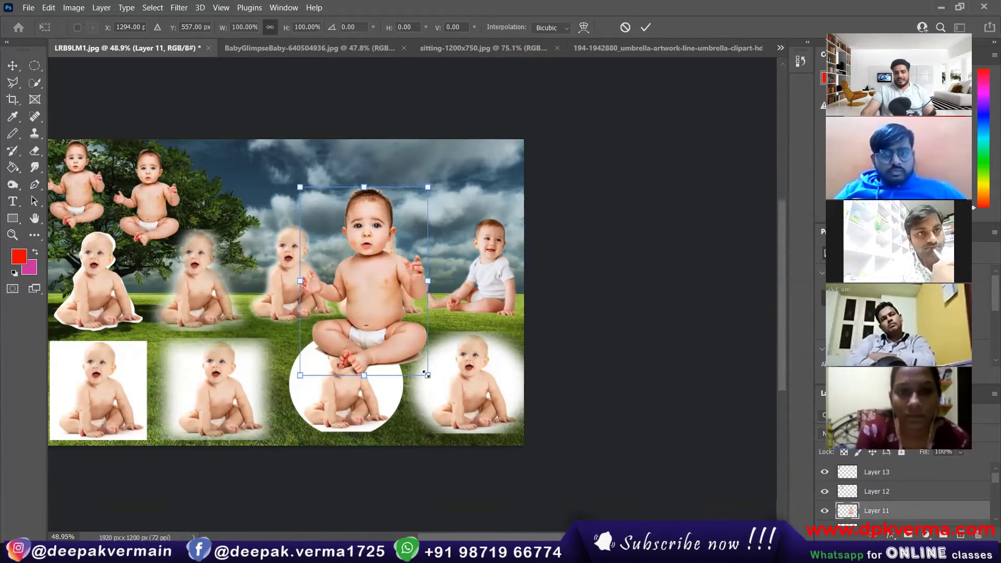
left_click_drag(427, 375, 412, 352)
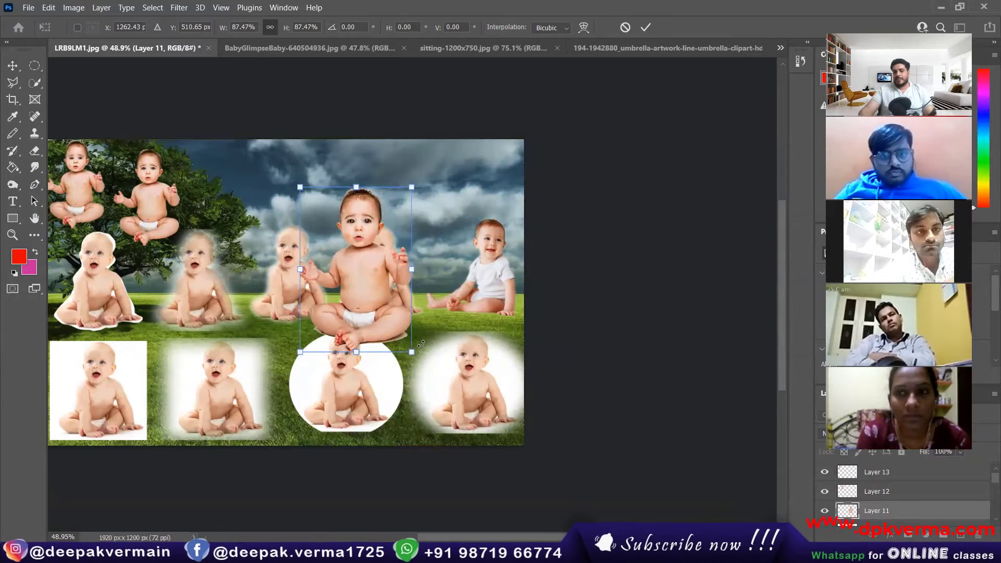
left_click(646, 29)
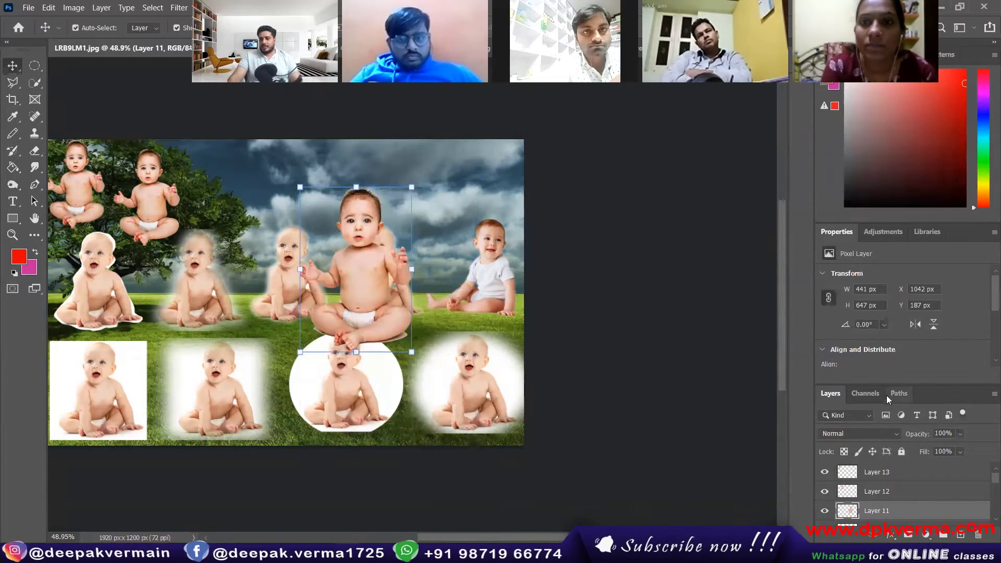
Hide Layer 12 and Layers 7 through 1, keeping the big baby's Layer 11 visible.
left_click(824, 491)
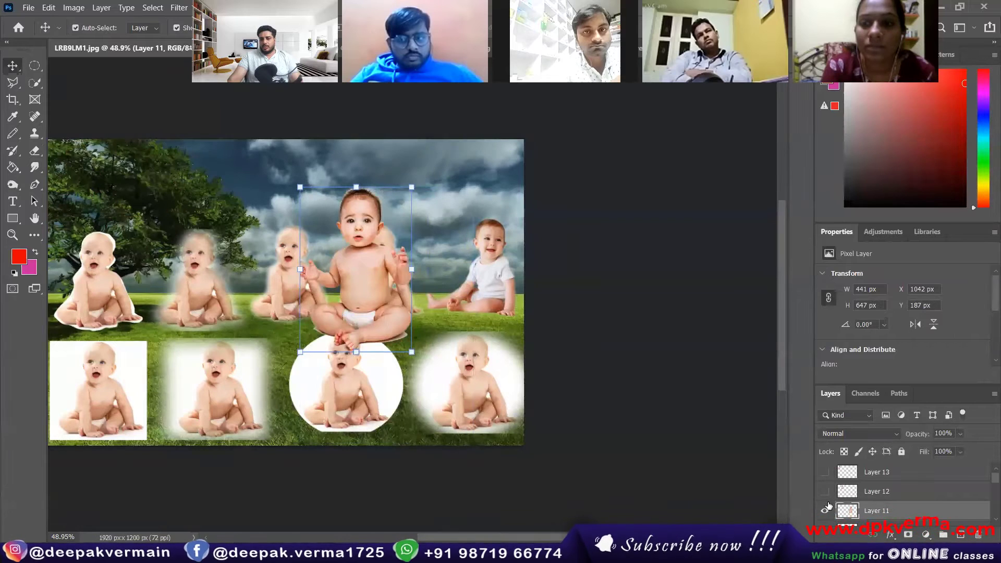
left_click(826, 511)
left_click(827, 511)
scroll(882, 485, "down", 4)
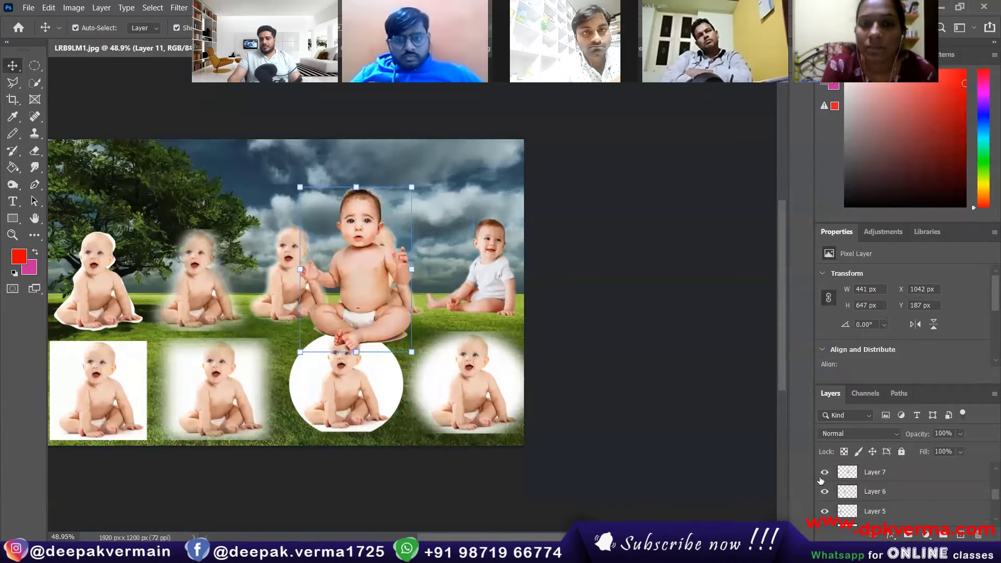
left_click_drag(822, 474, 824, 512)
left_click(826, 492)
left_click(826, 510)
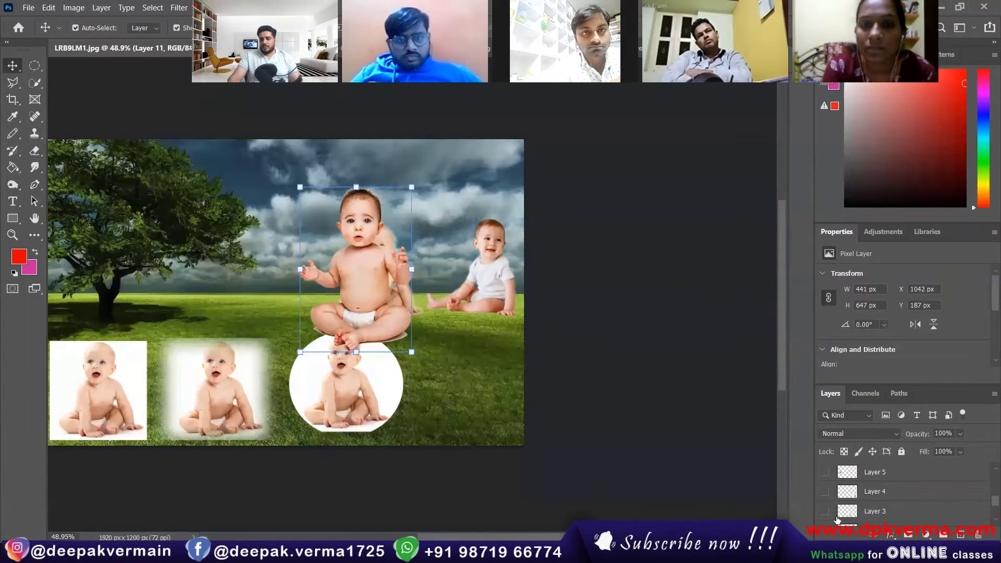
scroll(837, 517, "down", 1)
left_click(827, 492)
left_click(827, 512)
scroll(837, 505, "down", 1)
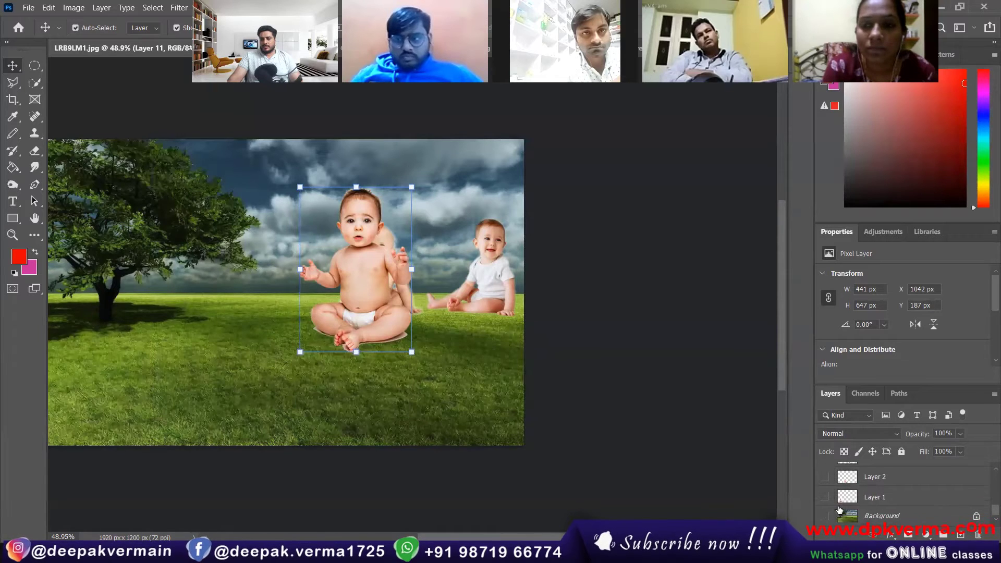
left_click(826, 515)
scroll(844, 503, "up", 3)
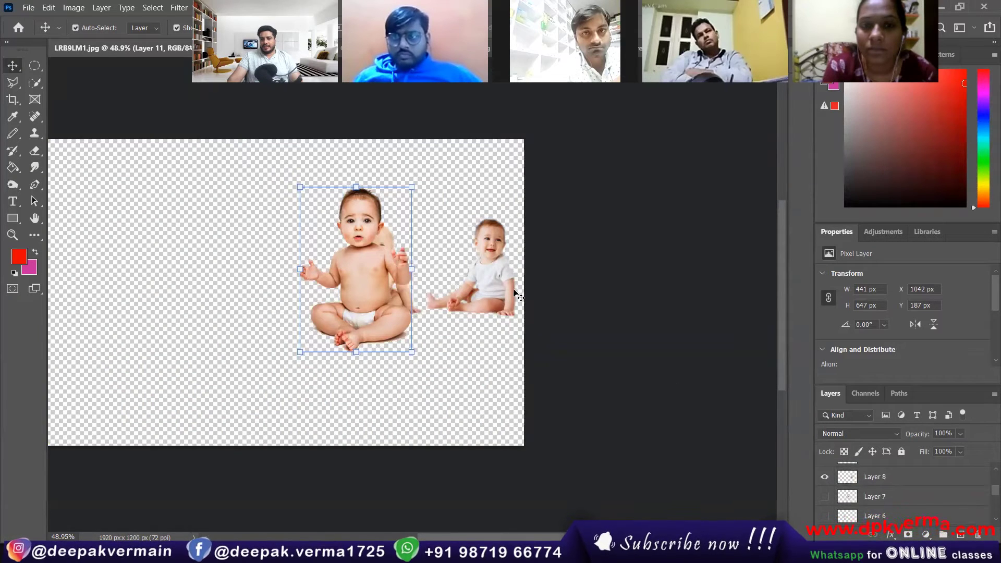
Hide the two remaining small babies, show the landscape again, and move the big baby to X 646, Y 277.
left_click(516, 294)
left_click(824, 472)
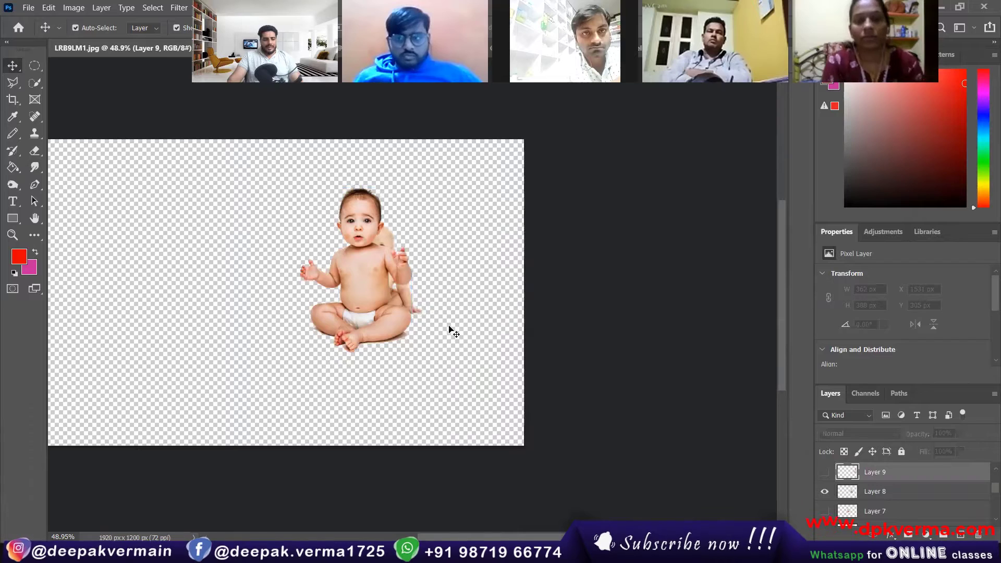
scroll(453, 332, "left", 2)
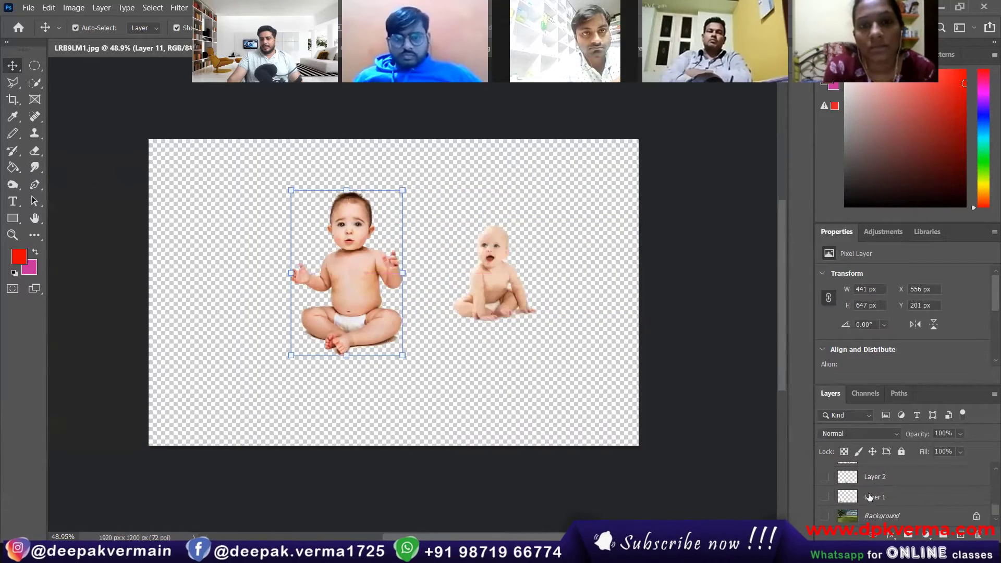
left_click(824, 516)
left_click(494, 288)
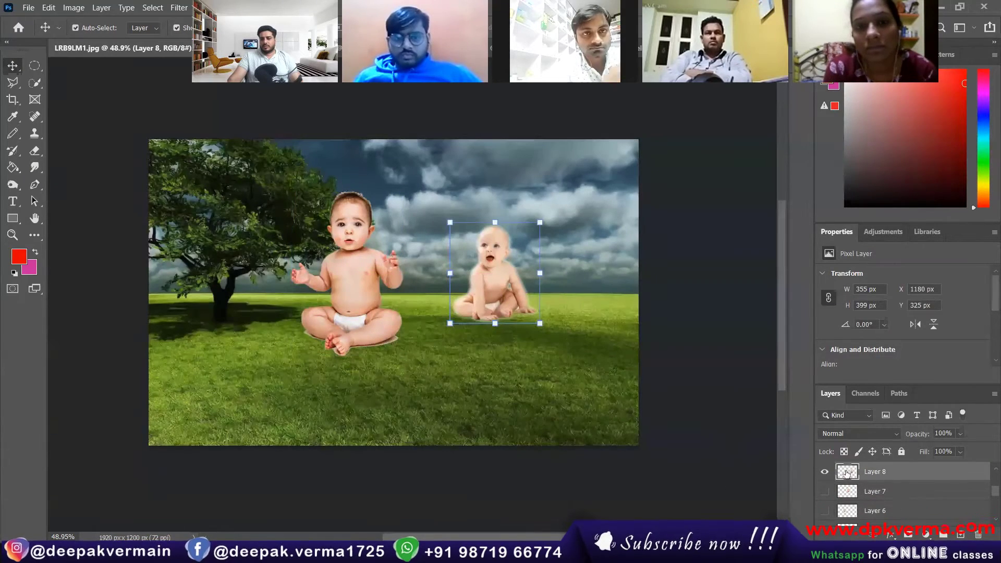
left_click(823, 471)
left_click_drag(350, 288, 365, 312)
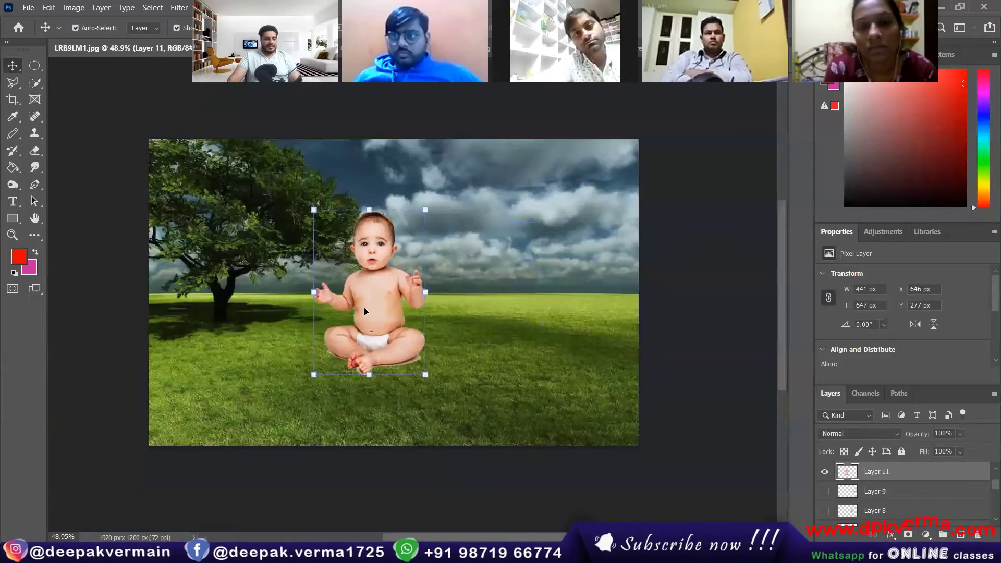
Toggle the transform controls, reselect the big baby's Layer 11, and enter Free Transform with Ctrl+T.
scroll(365, 311, "up", 2)
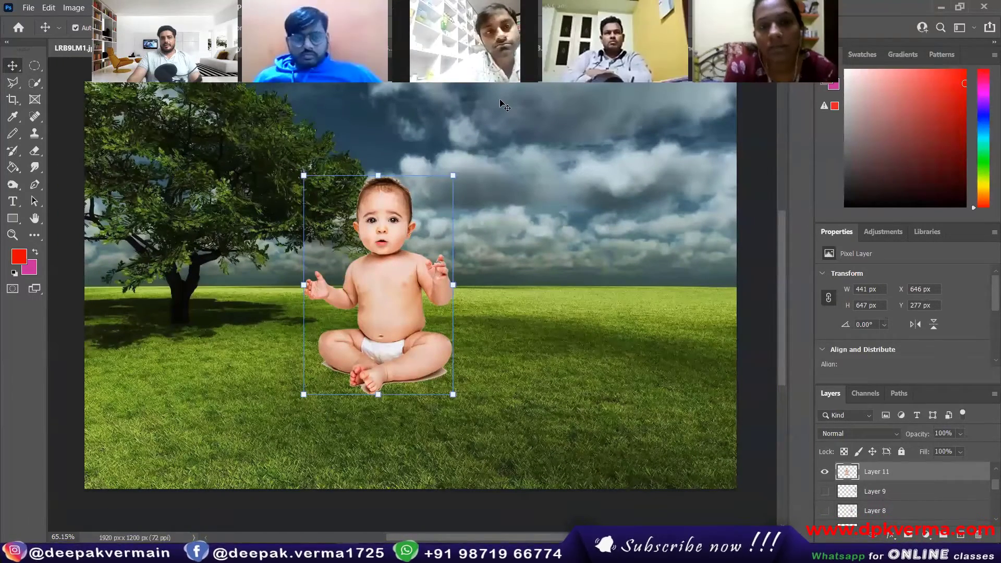
scroll(377, 321, "up", 1)
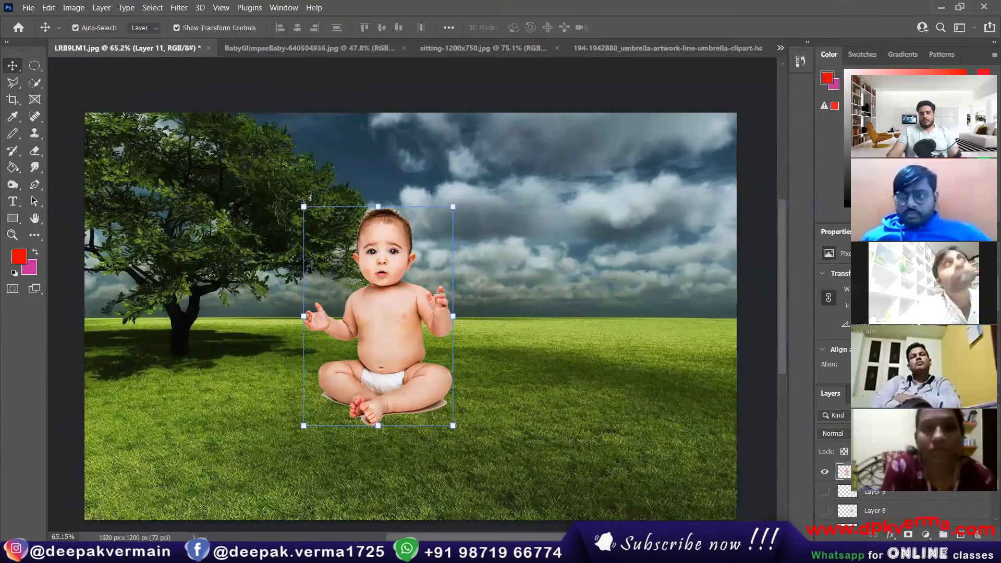
scroll(380, 320, "down", 1)
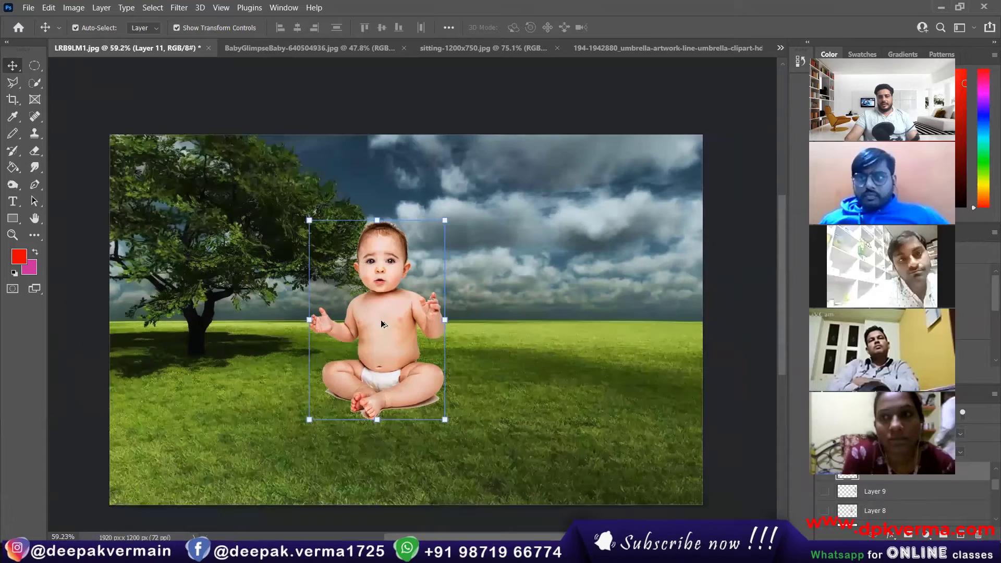
scroll(383, 324, "up", 1)
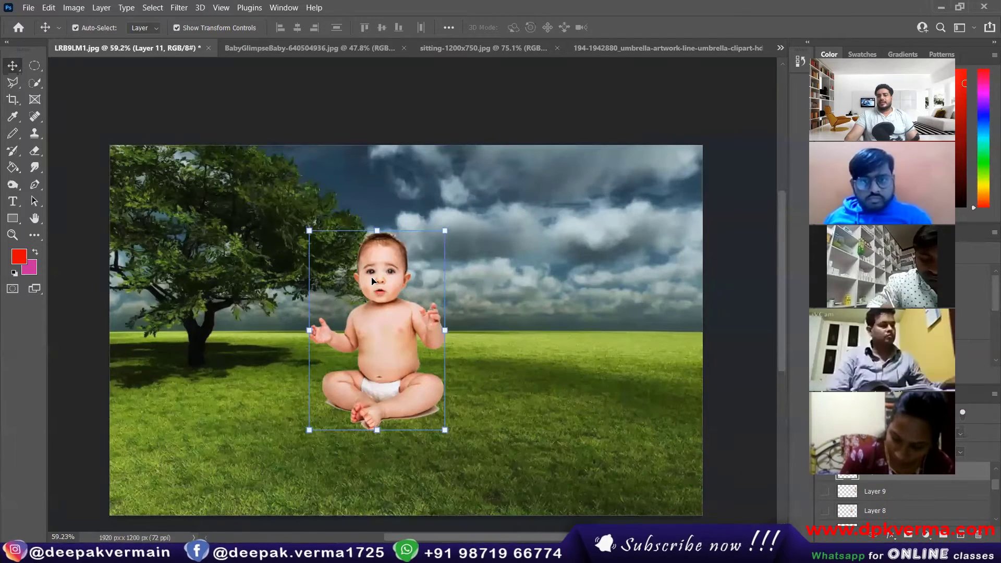
scroll(371, 280, "down", 1)
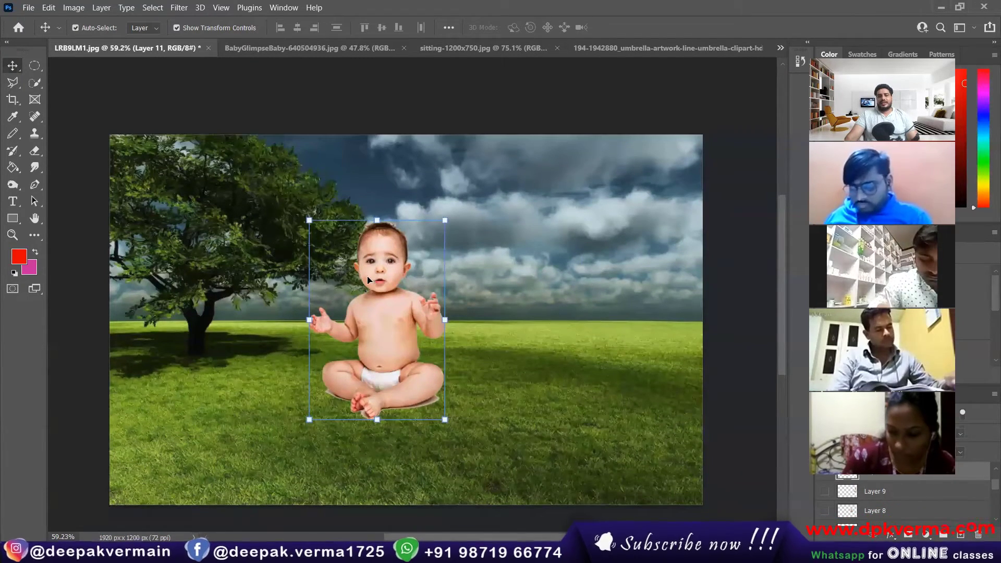
left_click(178, 28)
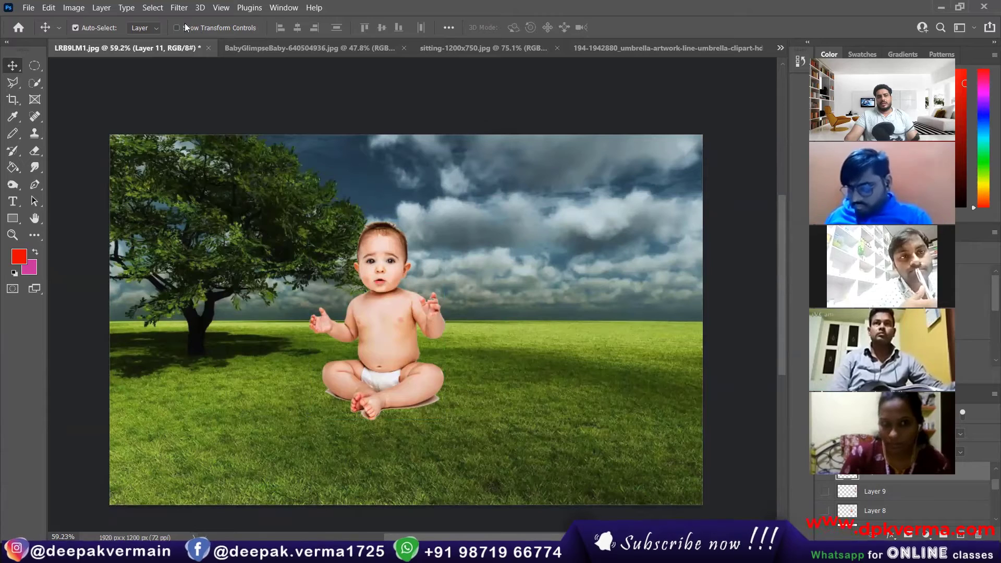
left_click(197, 27)
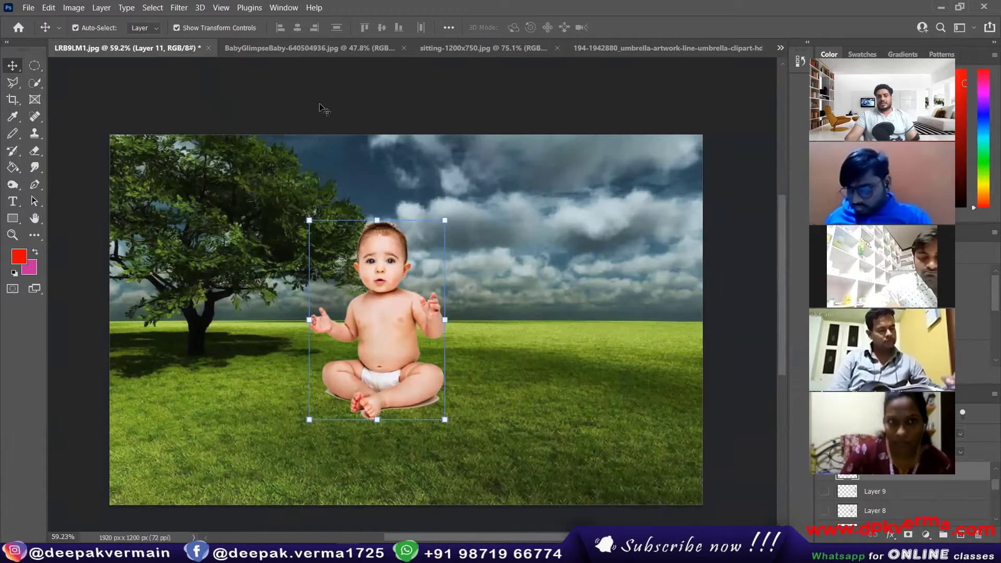
left_click(277, 112)
left_click(383, 305)
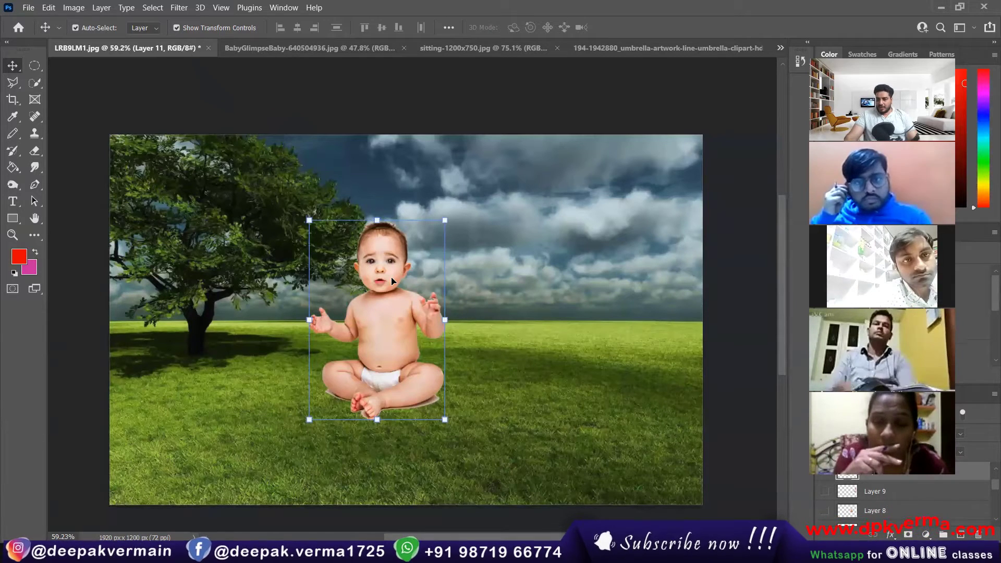
left_click(218, 27)
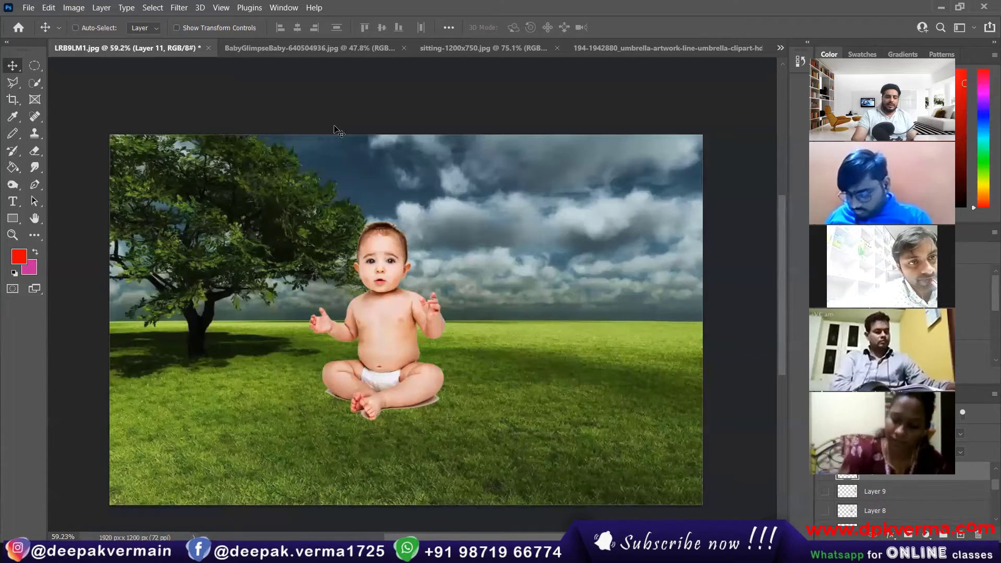
key("ctrl+t")
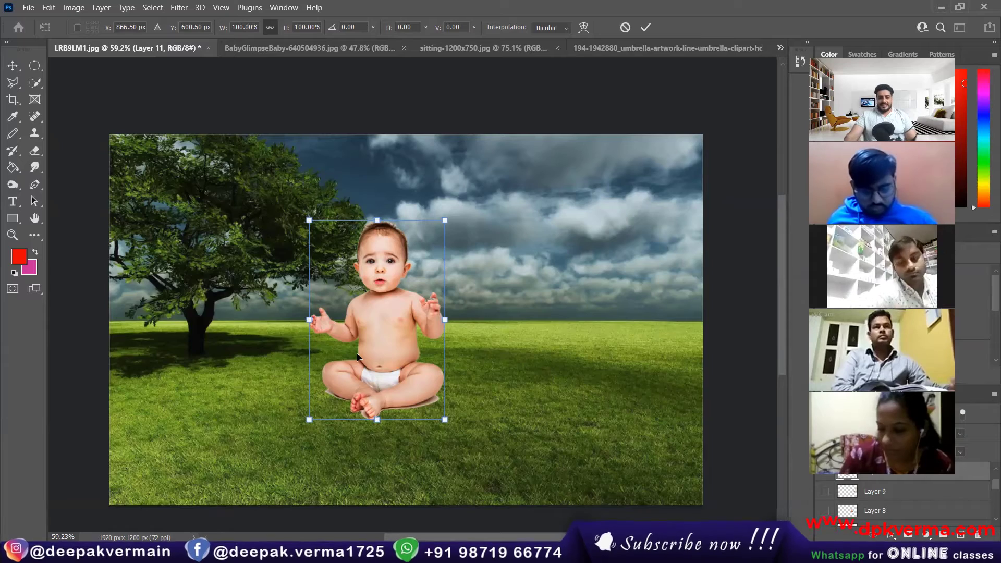
Scale the big baby proportionally to 117.55% and seat it on the grass in front of the tree.
scroll(362, 344, "up", 1)
left_click_drag(367, 332, 292, 271)
scroll(409, 287, "down", 4)
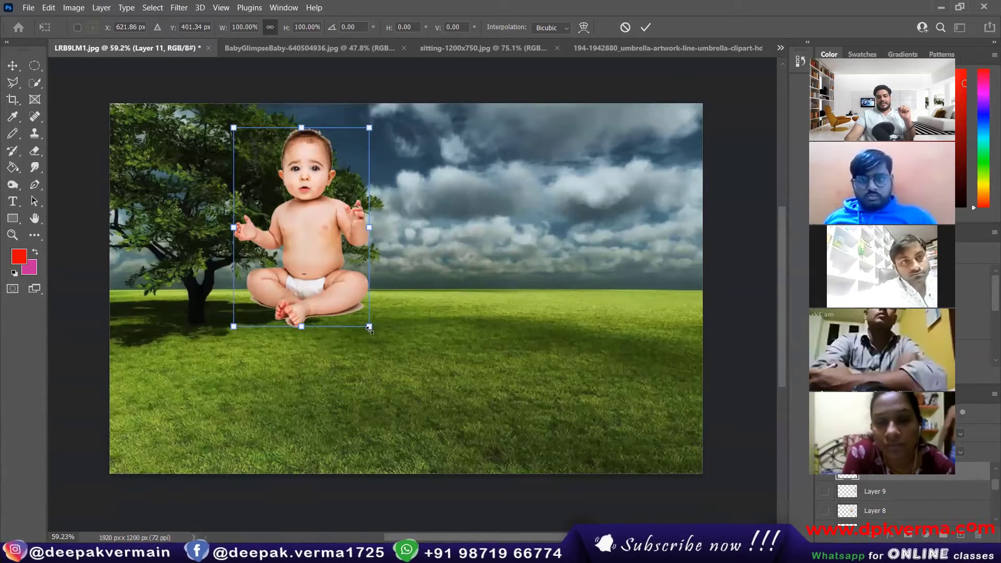
left_click_drag(374, 331, 491, 418)
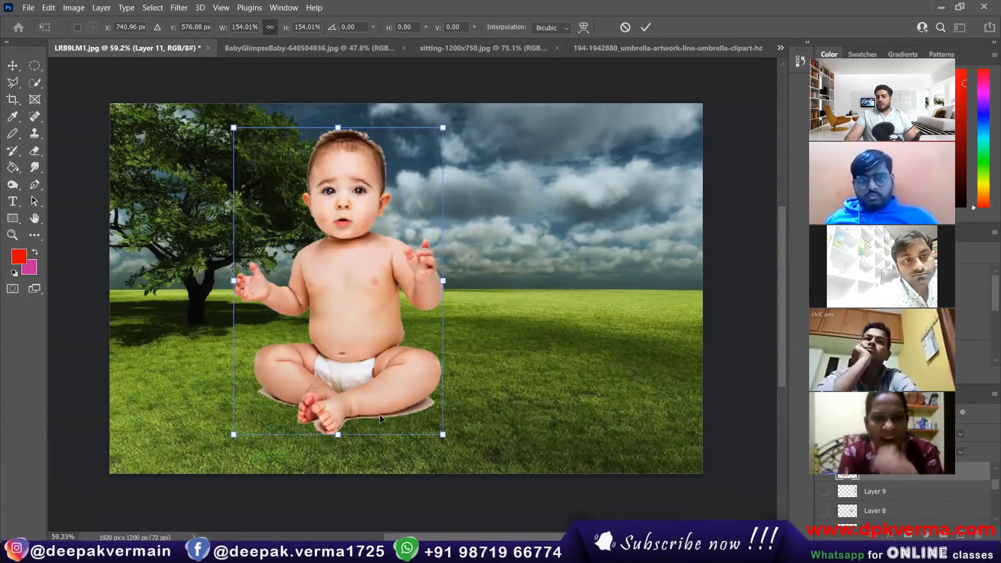
left_click_drag(443, 434, 346, 361)
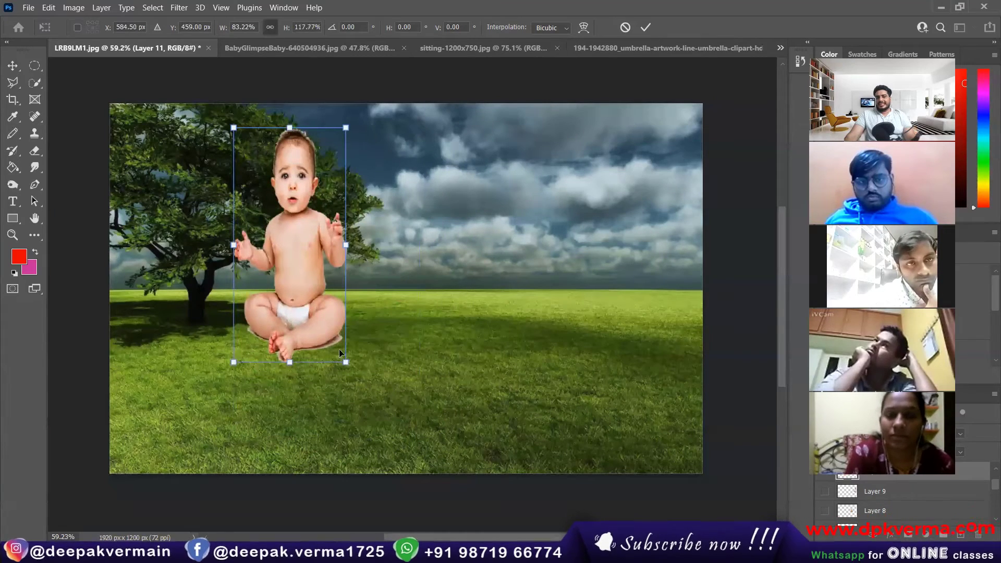
key("ctrl+z")
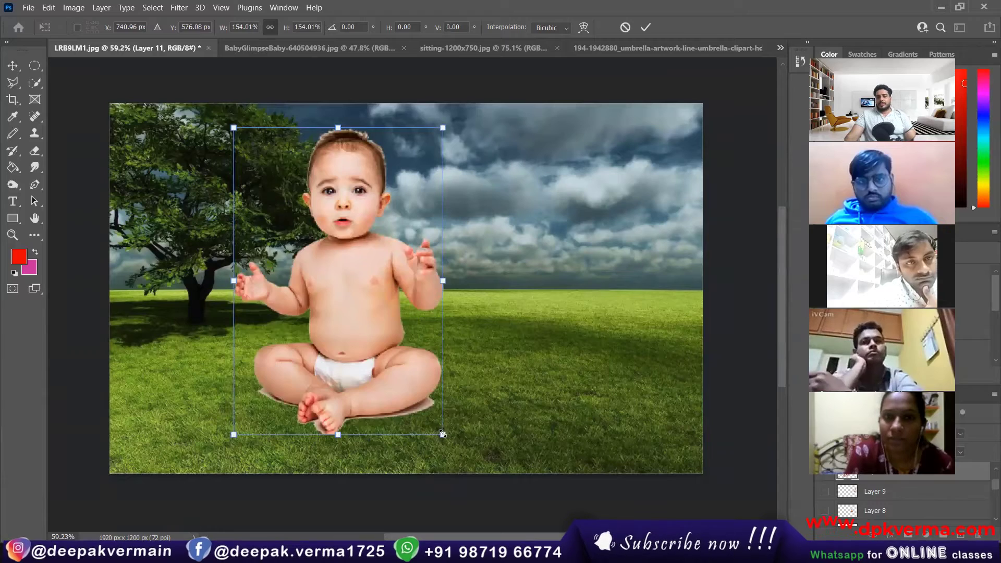
left_click_drag(442, 434, 400, 376)
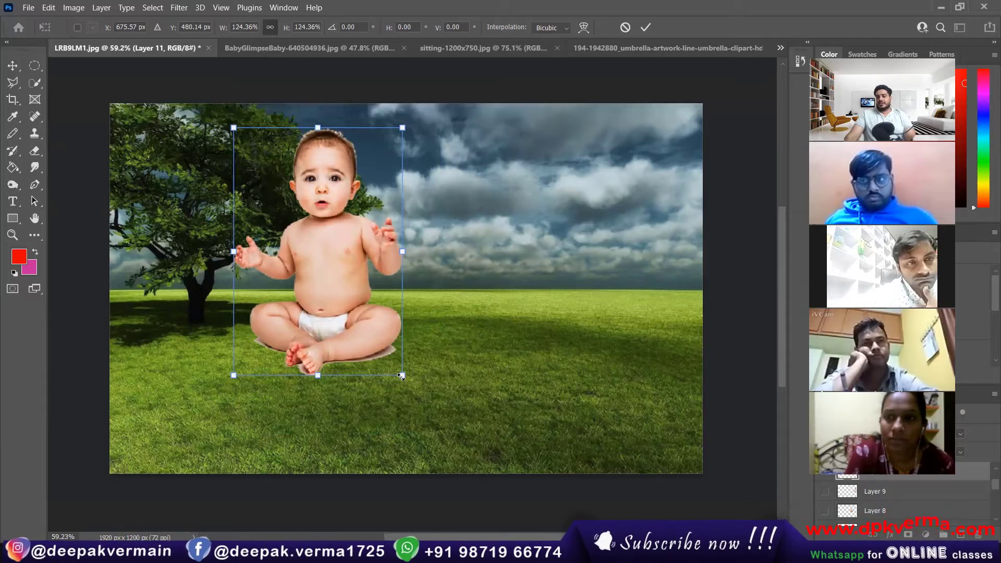
mouse_move(401, 375)
left_mouse_down()
mouse_move(463, 436)
mouse_move(350, 311)
mouse_move(417, 359)
mouse_move(377, 319)
mouse_move(393, 361)
left_mouse_up()
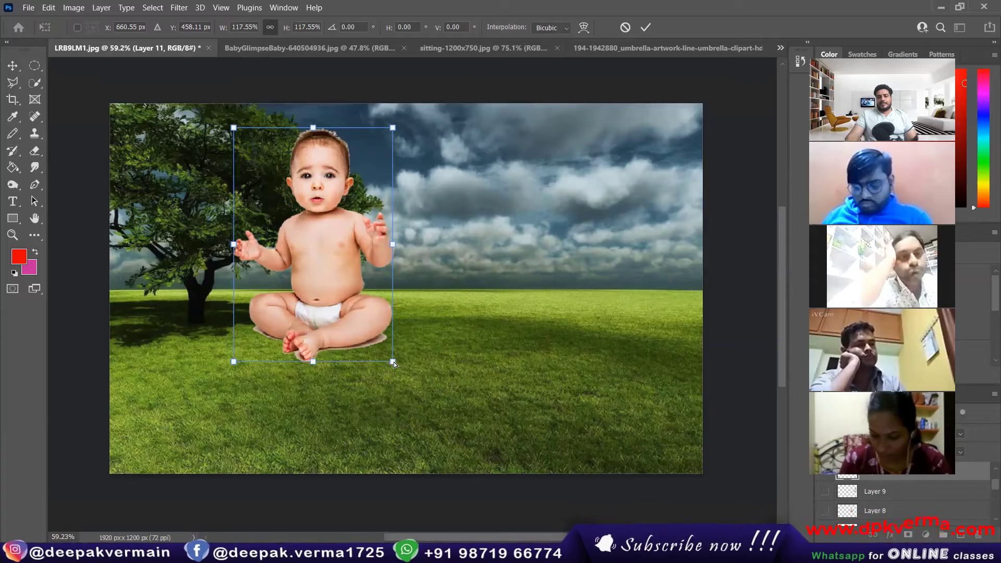
left_click_drag(320, 280, 412, 278)
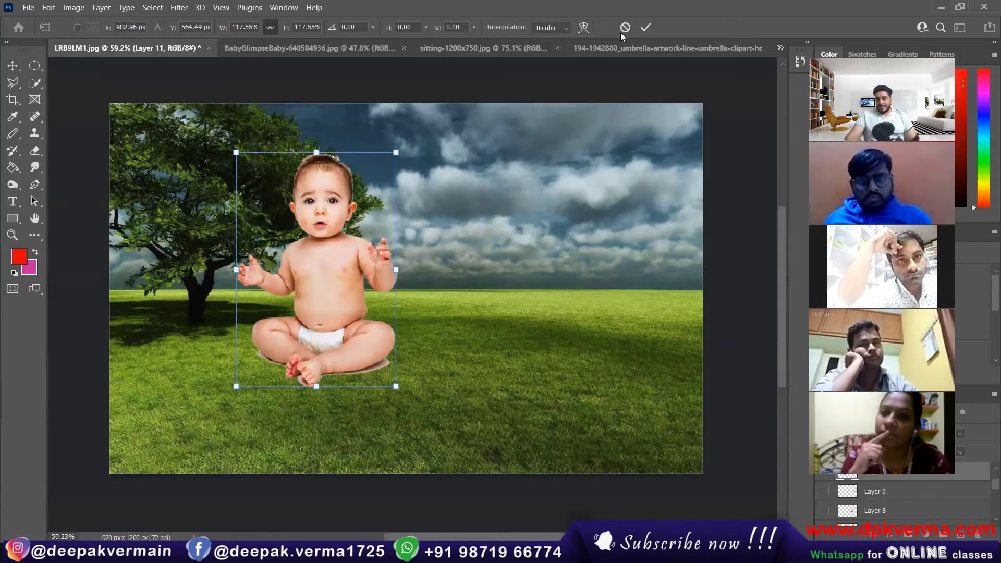
left_click(650, 28)
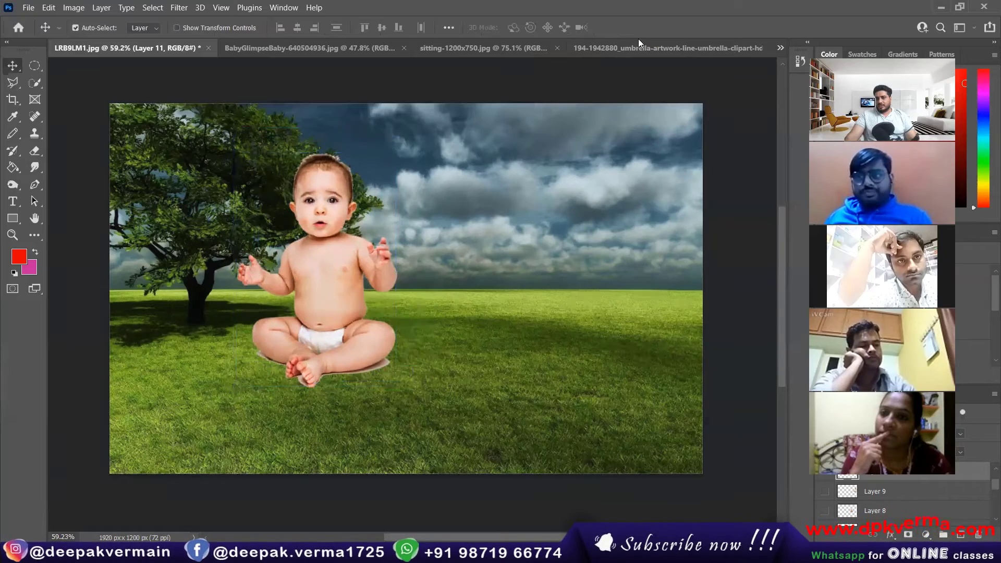
Delete a trial Alt-drag duplicate of the baby and show its transform controls.
left_click_drag(350, 276, 537, 282, "alt")
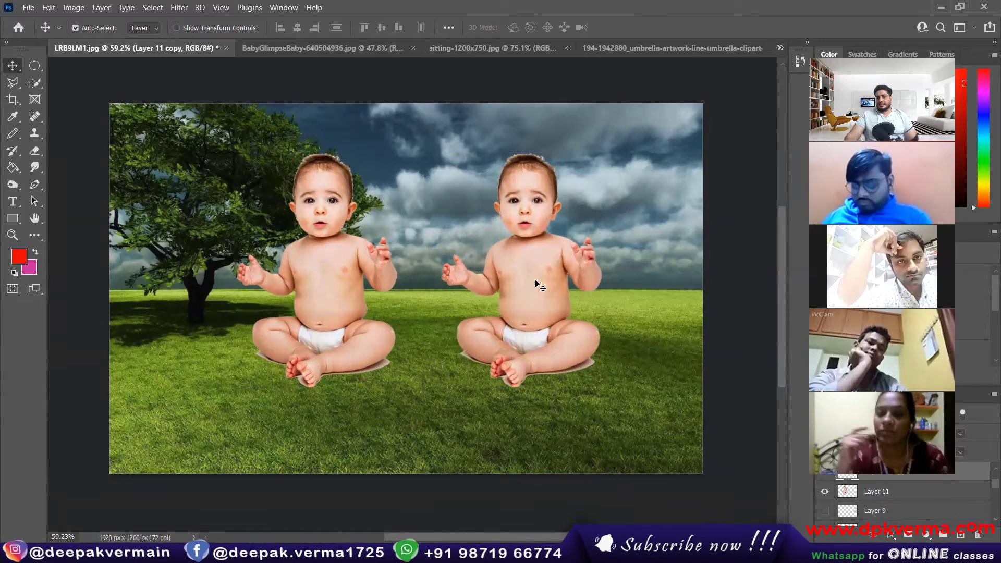
key("Delete")
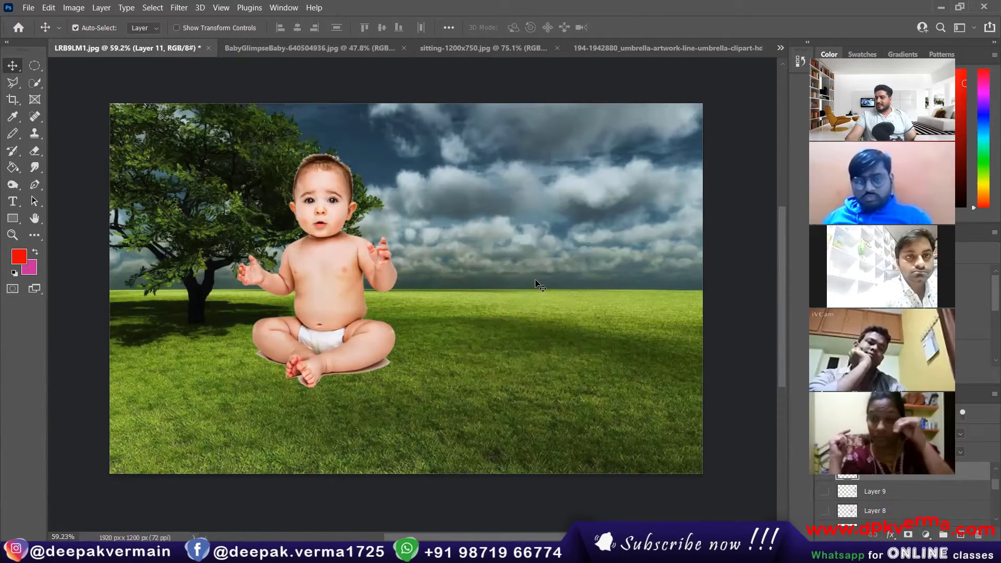
left_click(193, 28)
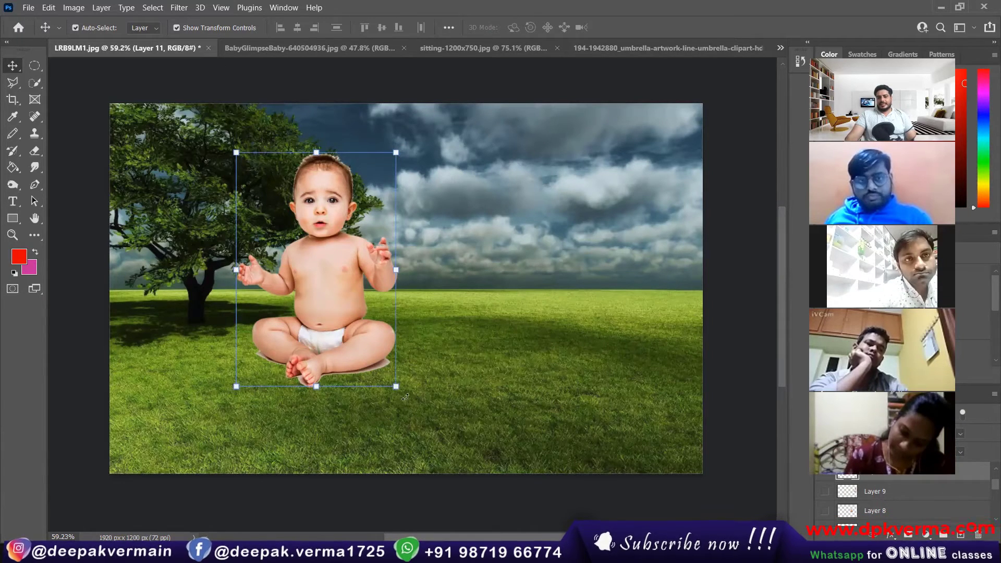
Enlarge the baby to 108.46%, centre it on the grass, and commit the transform.
left_click_drag(396, 386, 461, 394)
left_click_drag(378, 315, 450, 327)
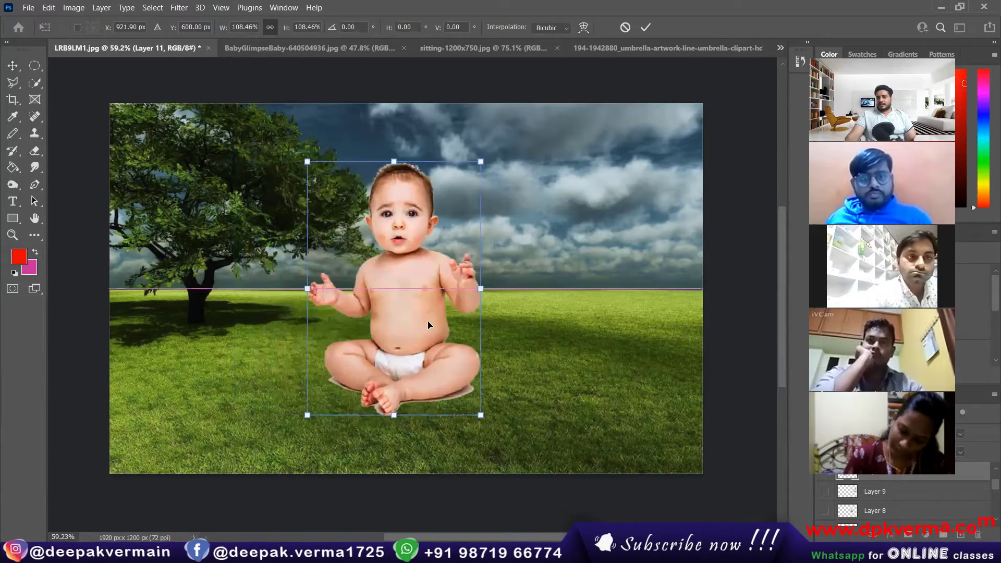
right_click(417, 218)
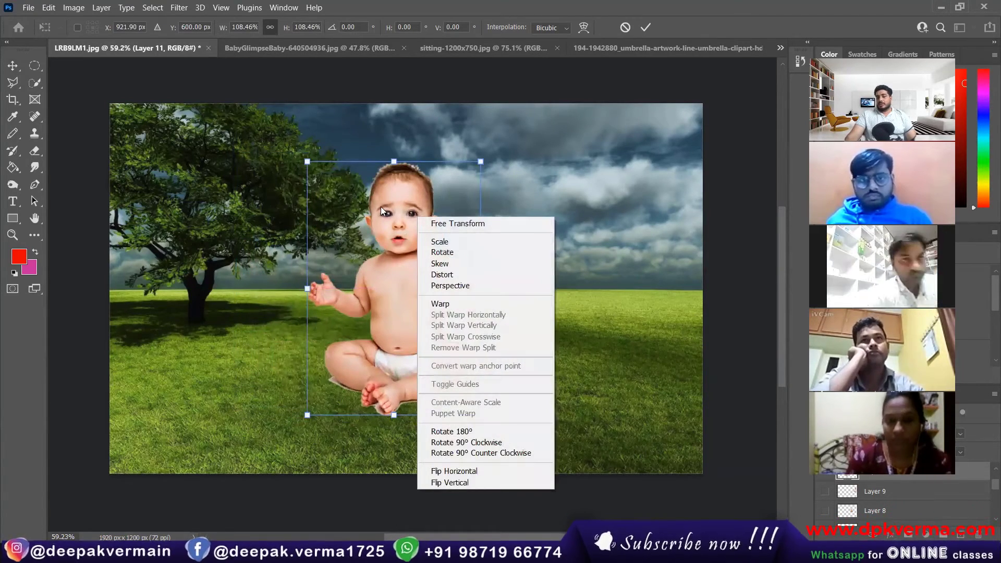
left_click(381, 207)
right_click(405, 217)
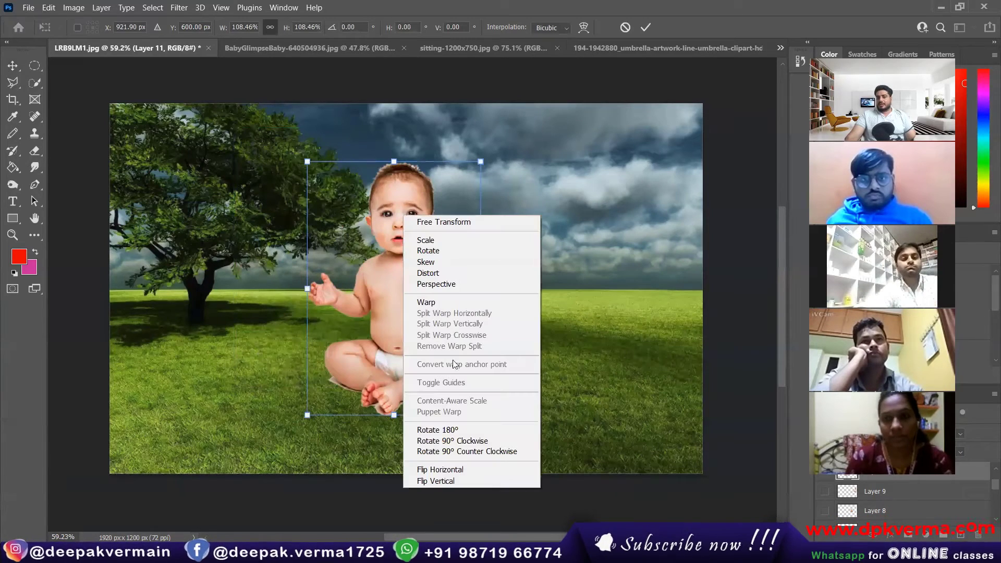
left_click(379, 184)
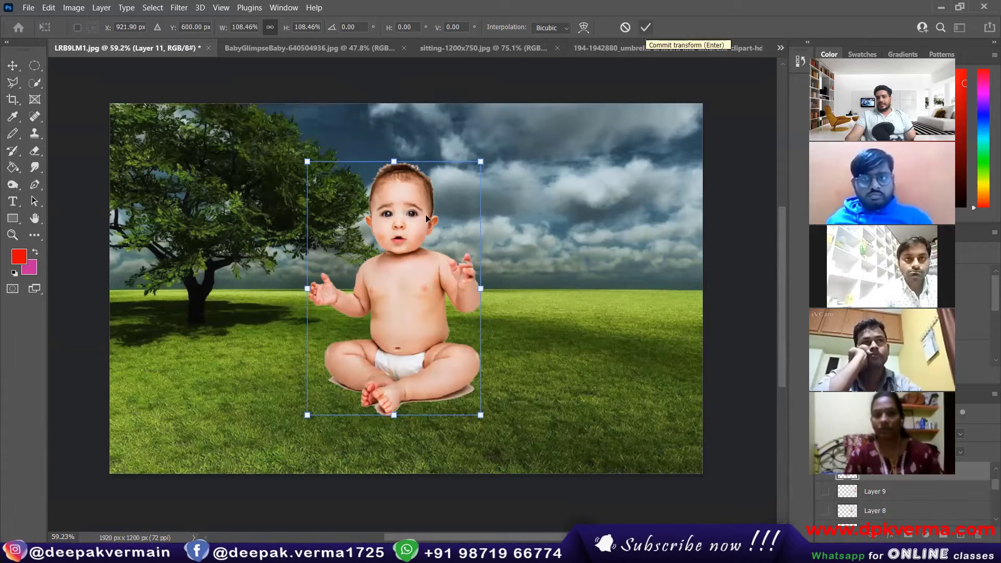
left_click(649, 29)
right_click(401, 200)
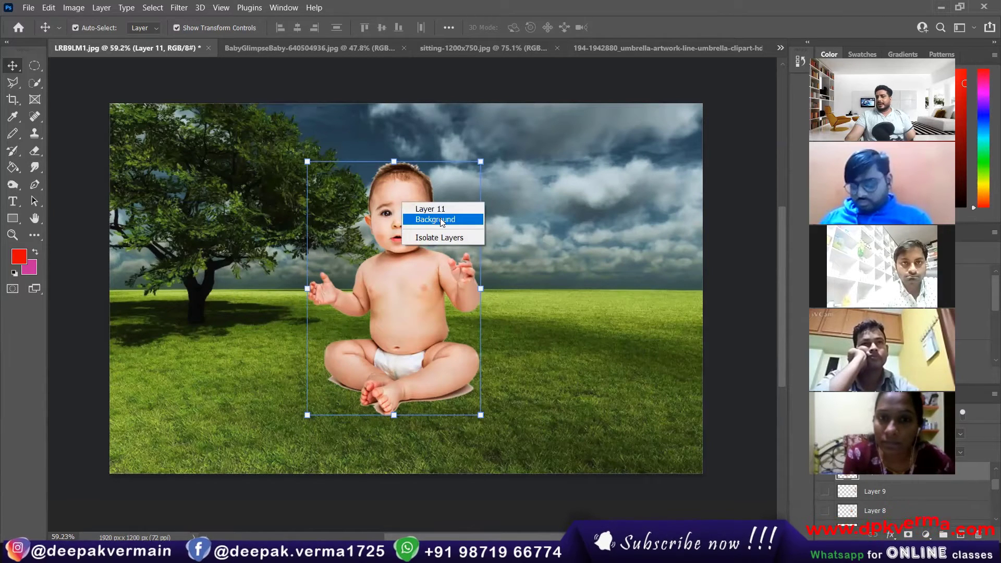
Select the baby's Layer 11 on the canvas and enter Free Transform at 100% size.
left_click(442, 221)
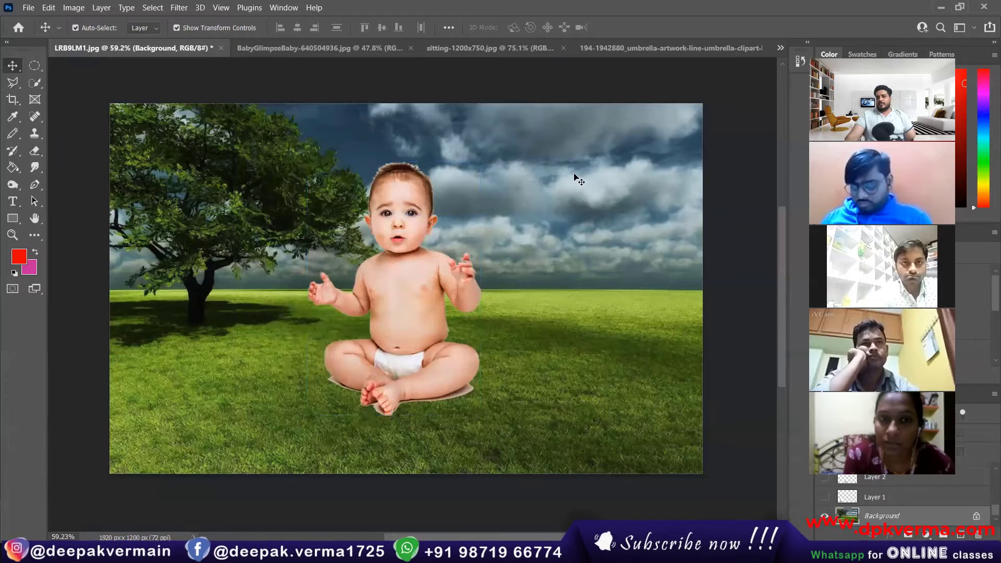
left_click(611, 201)
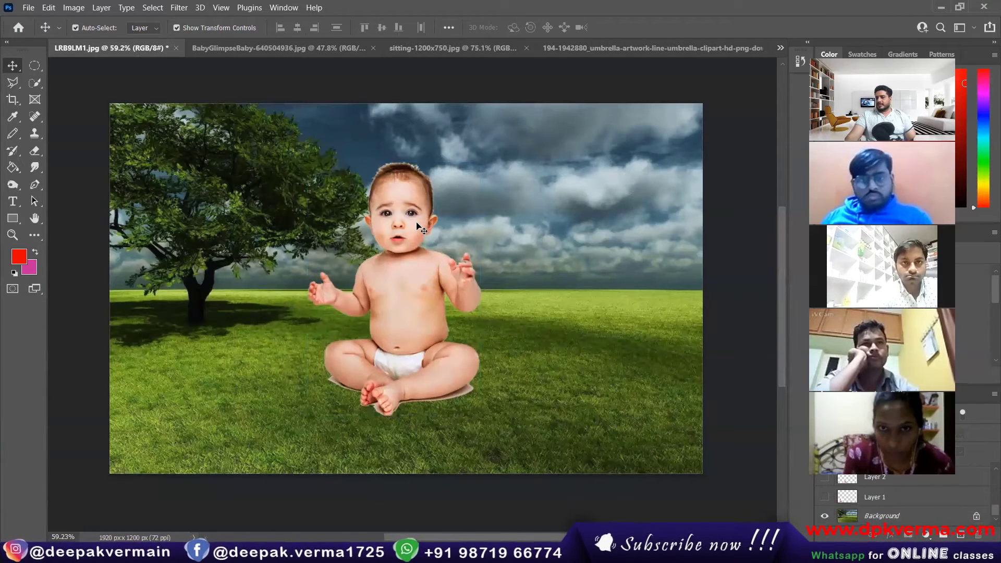
left_click(395, 210)
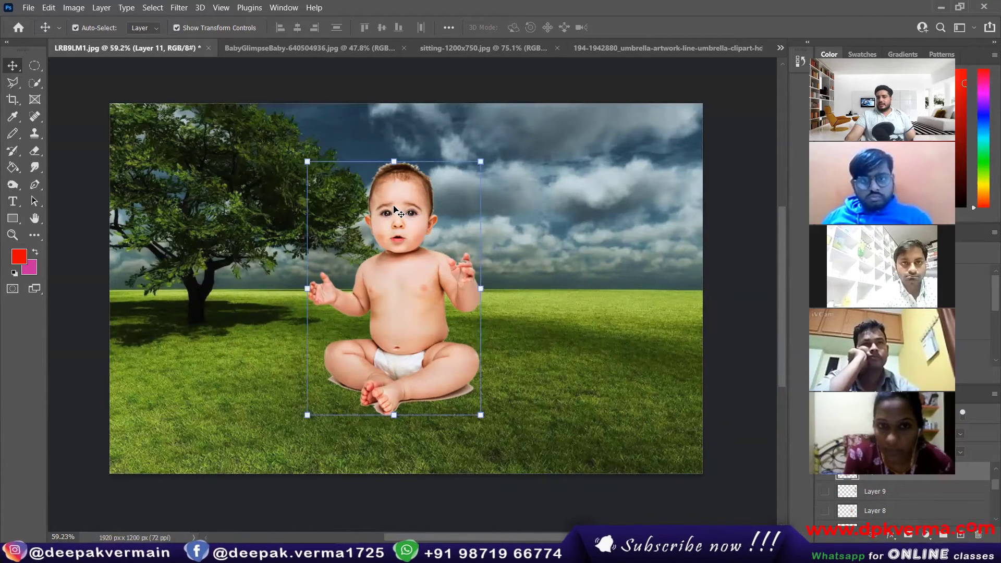
left_click(480, 160)
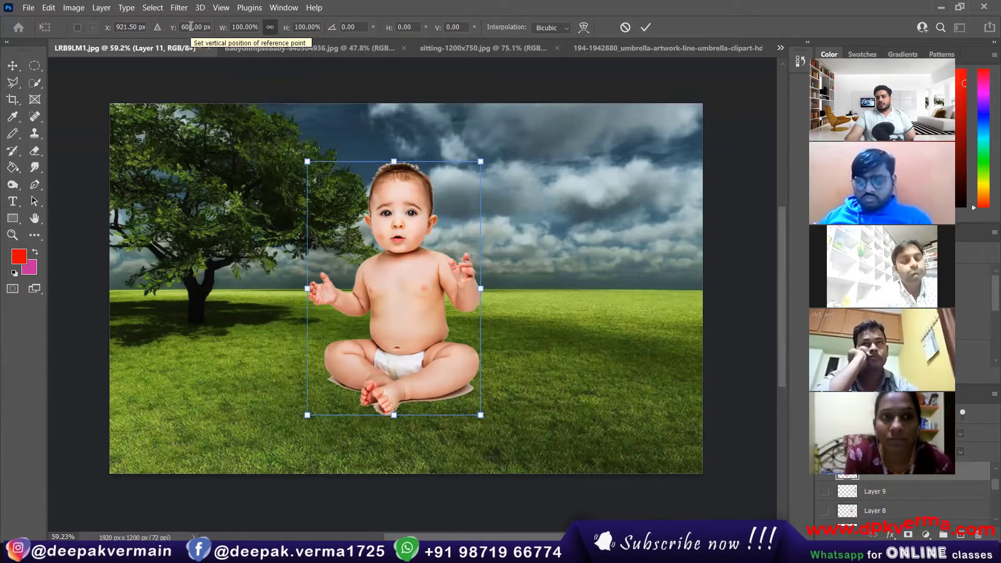
Try repositioning the baby by dragging it and scrubbing its X and Y fields.
left_click_drag(392, 259, 422, 261)
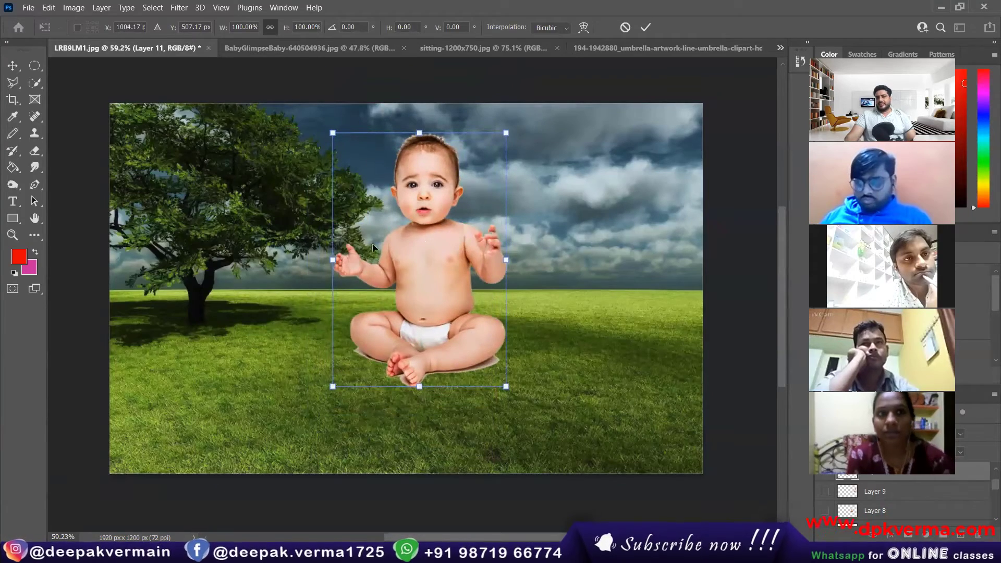
left_click_drag(425, 273, 422, 218)
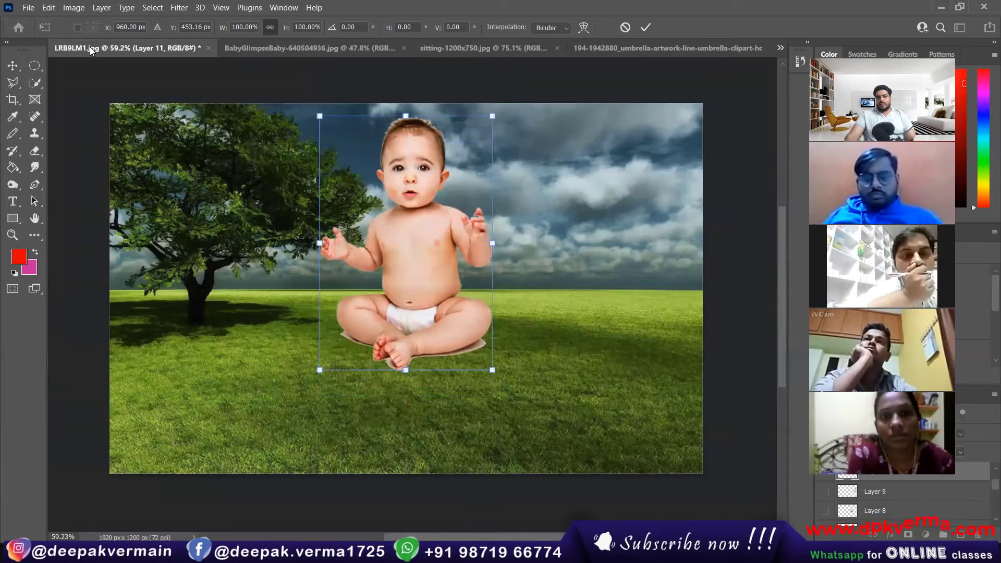
left_click_drag(108, 30, 217, 87)
left_click_drag(174, 29, 319, 51)
left_click_drag(448, 324, 219, 274)
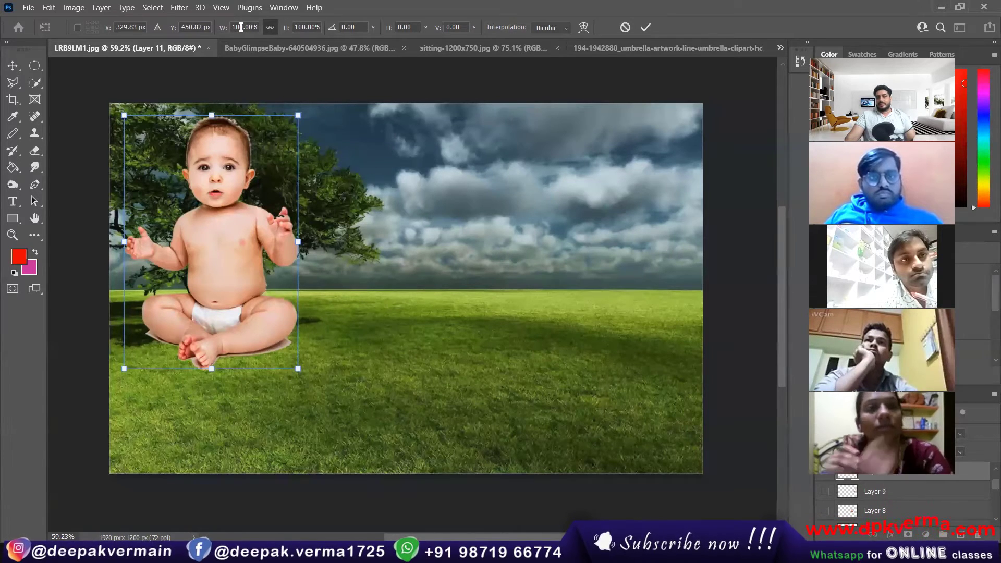
left_click_drag(212, 208, 226, 224)
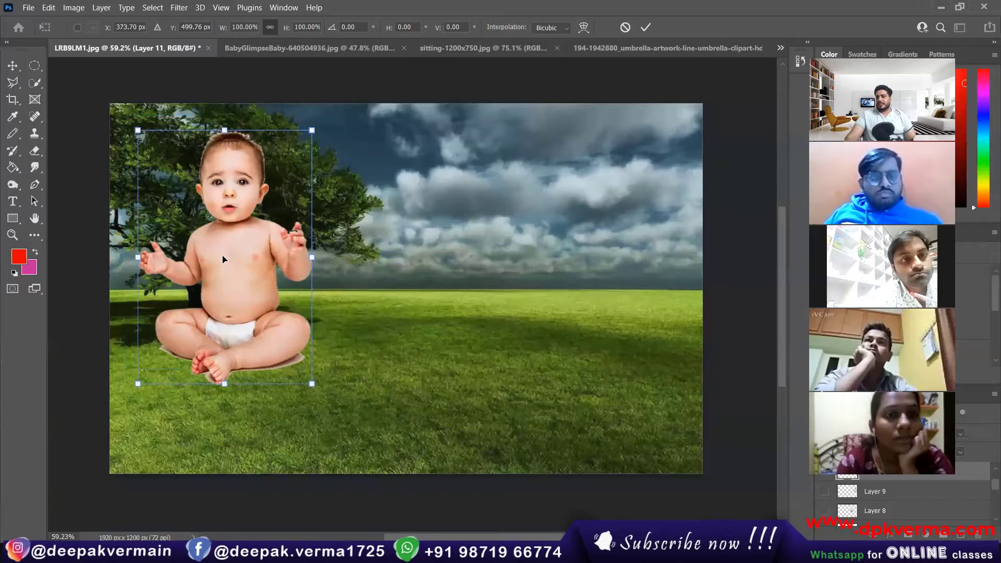
Trial-scale and stretch the baby to about 150%, cancel it, and drag the baby over the tree.
left_click_drag(224, 29, 246, 34)
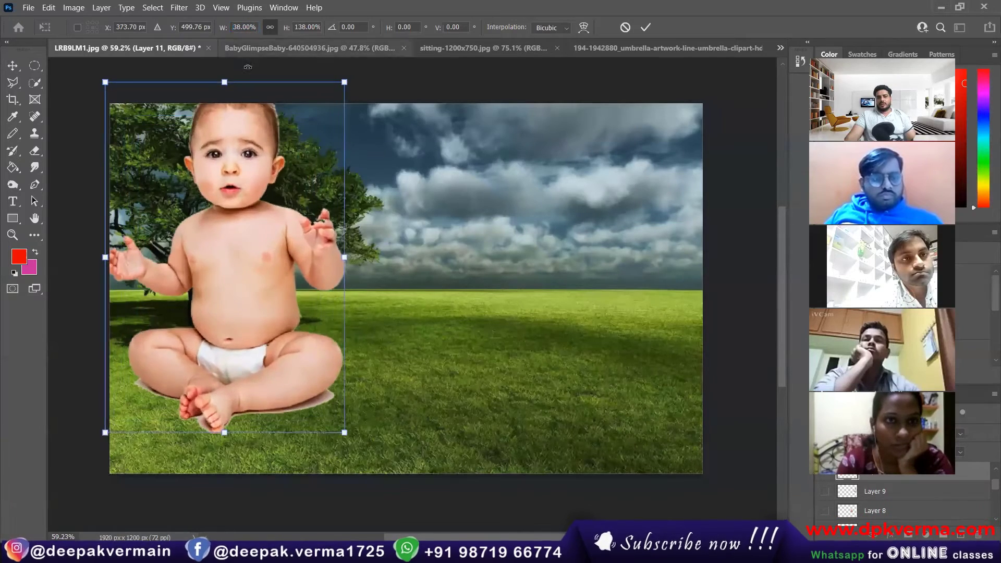
left_click_drag(240, 210, 275, 223)
left_click_drag(223, 29, 199, 35)
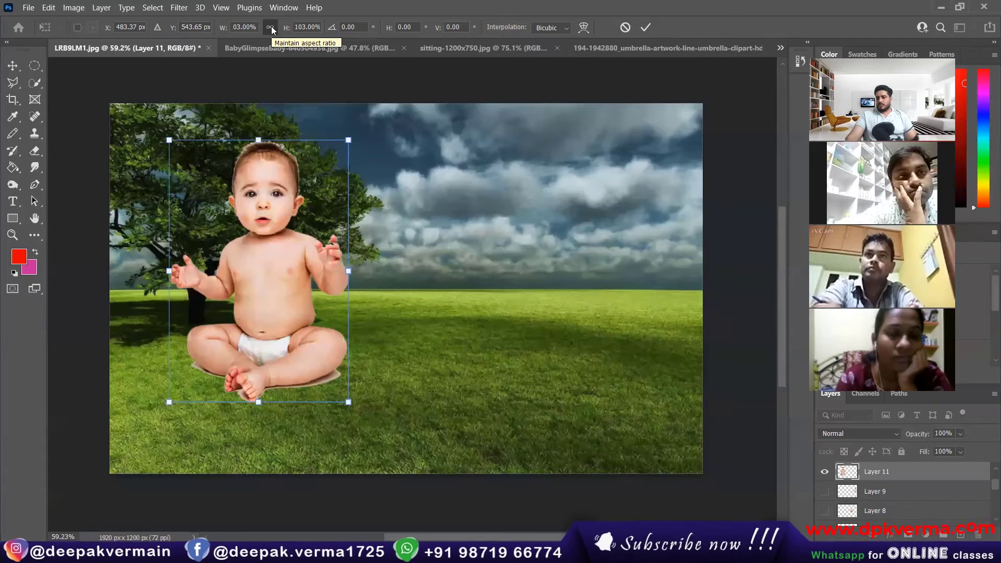
left_click(270, 27)
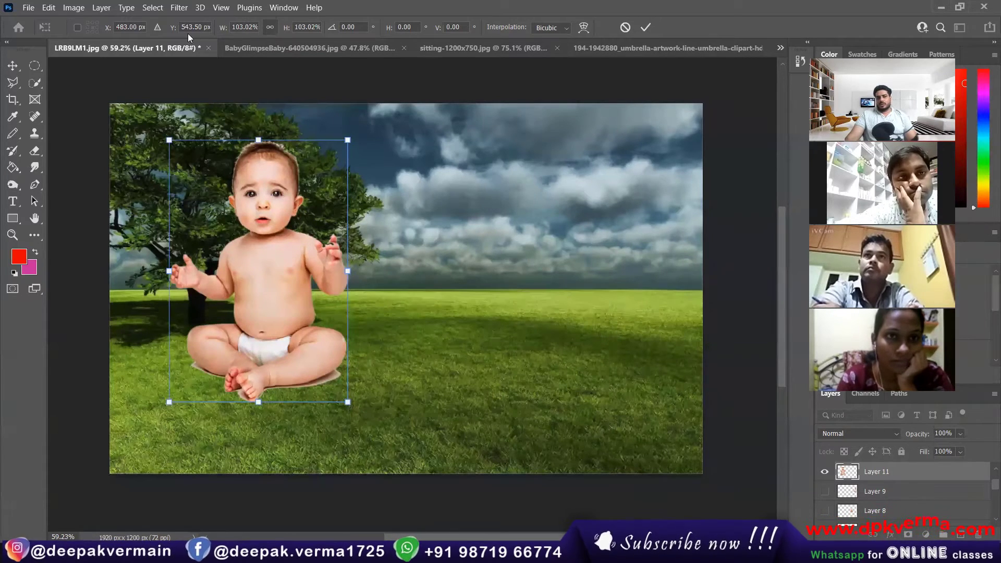
mouse_move(220, 31)
left_mouse_down()
mouse_move(424, 45)
mouse_move(213, 41)
left_mouse_up()
left_click_drag(285, 32, 249, 44)
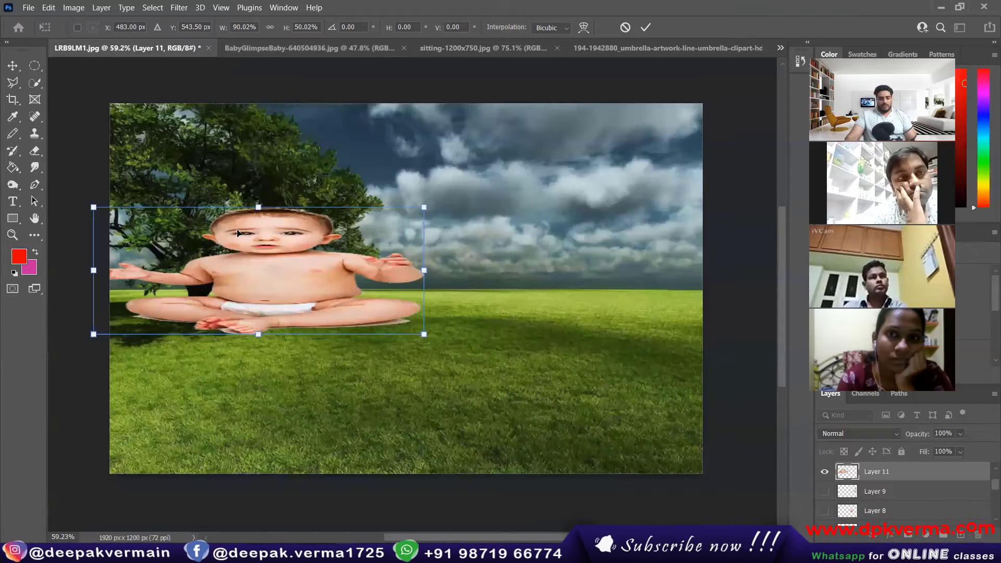
left_click(624, 27)
left_click_drag(318, 236, 249, 239)
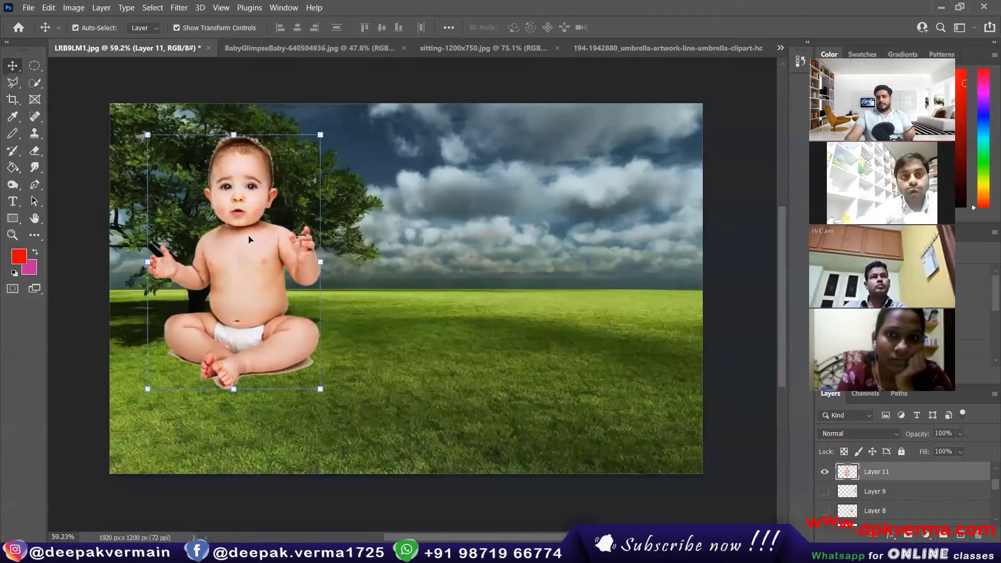
Tilt the baby about 1.37° and move it right onto the grass beside the tree.
left_click(321, 135)
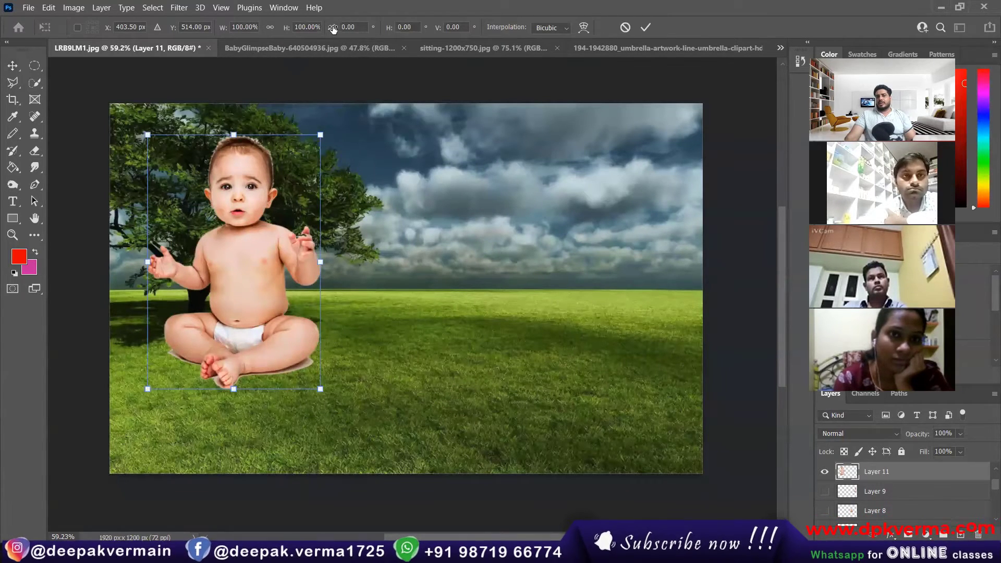
left_click_drag(333, 28, 423, 91)
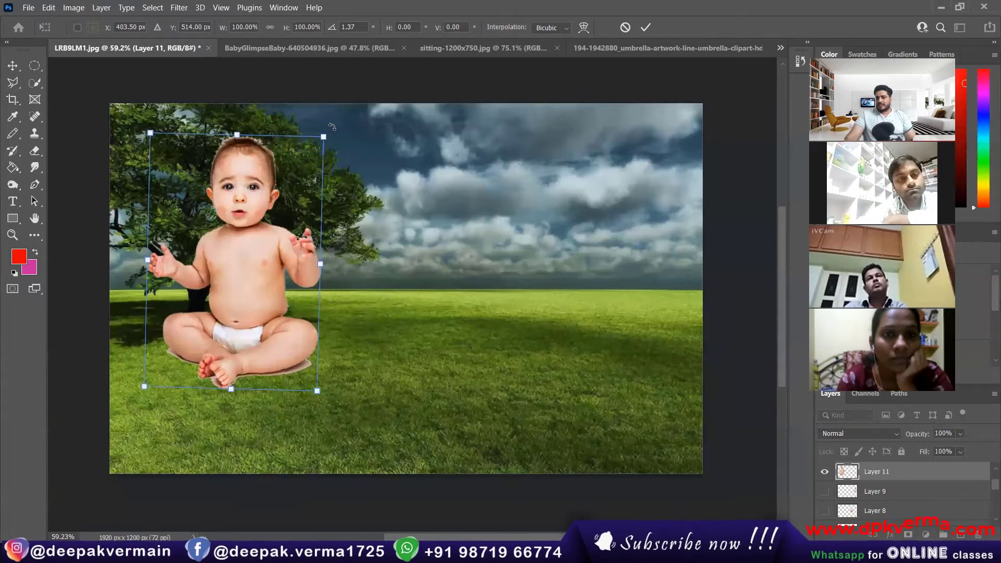
left_click_drag(332, 126, 318, 219)
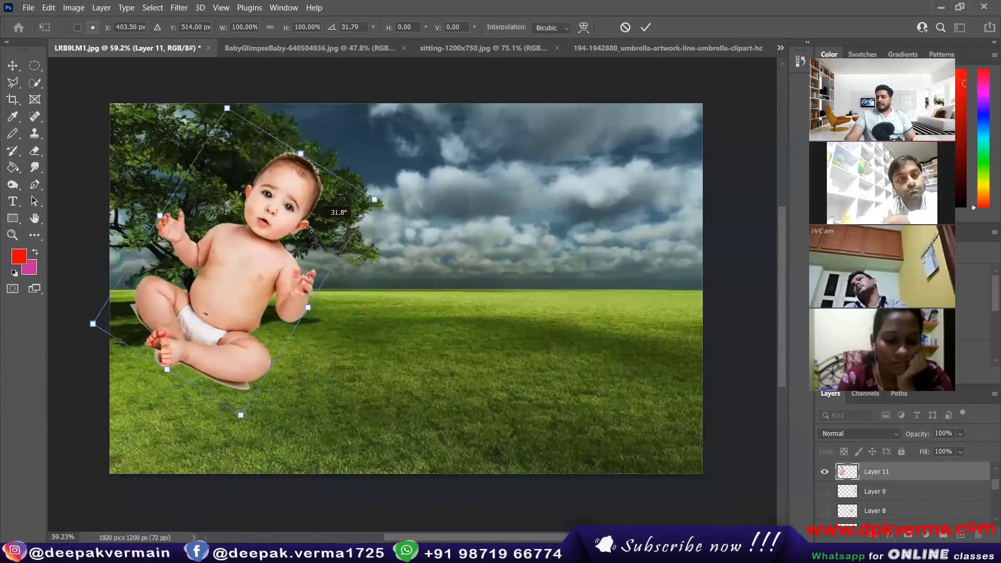
key("ctrl+z")
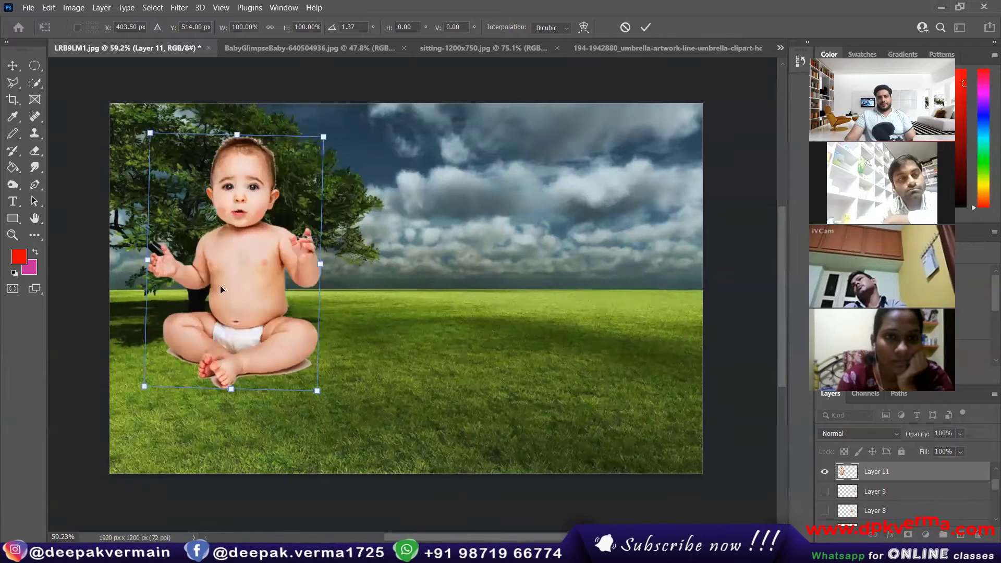
left_click_drag(221, 290, 345, 304)
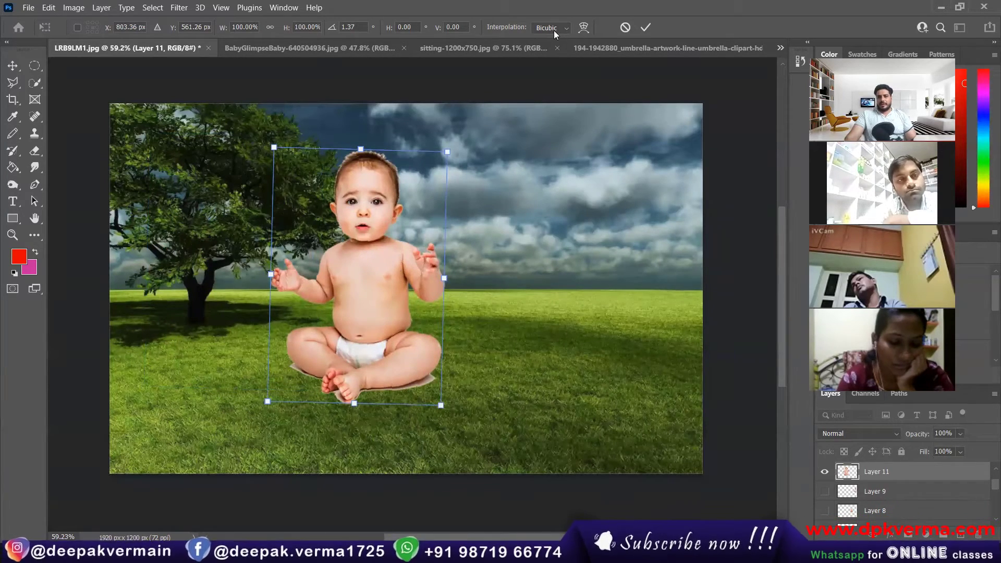
Try rotating the baby about 22° clockwise with the Rotate transform.
right_click(361, 205)
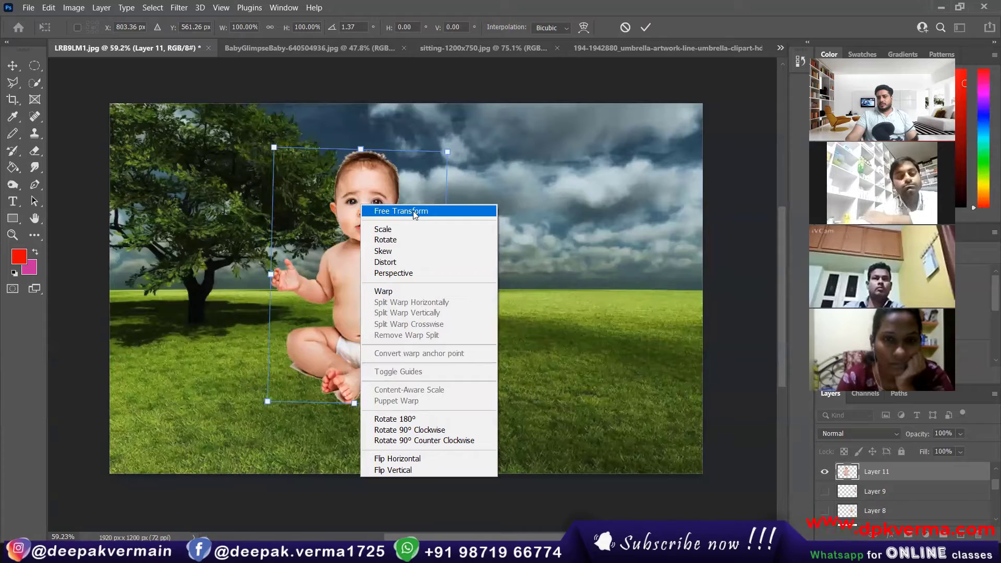
left_click(393, 239)
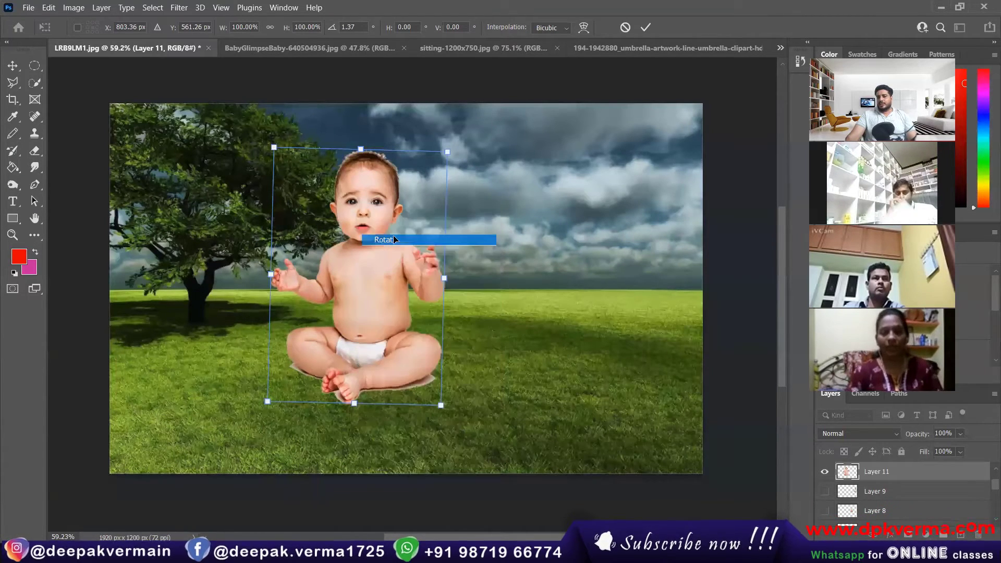
mouse_move(465, 165)
left_mouse_down()
mouse_move(500, 217)
mouse_move(477, 169)
left_mouse_up()
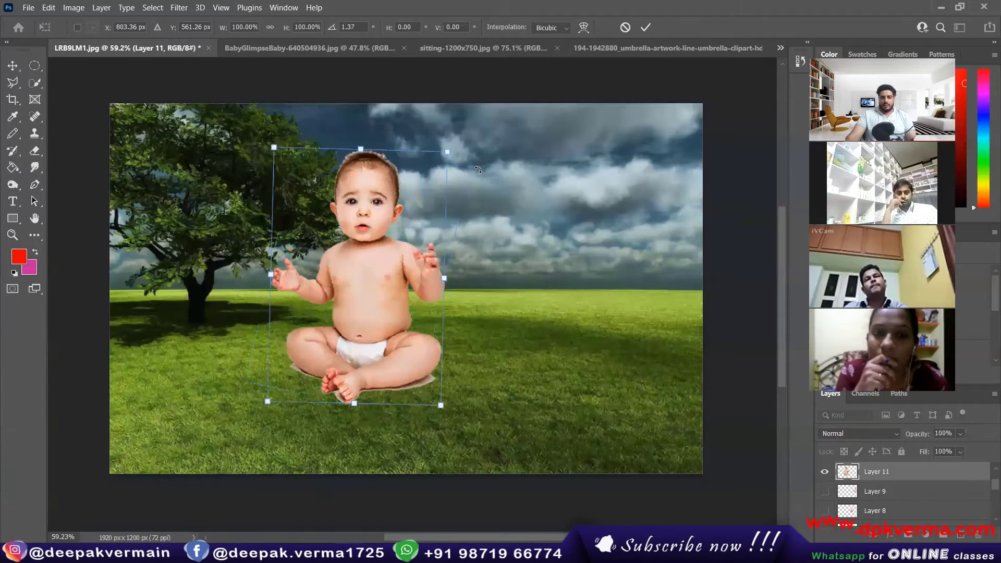
Try skewing the baby's corners, then cancel the whole transform.
right_click(362, 195)
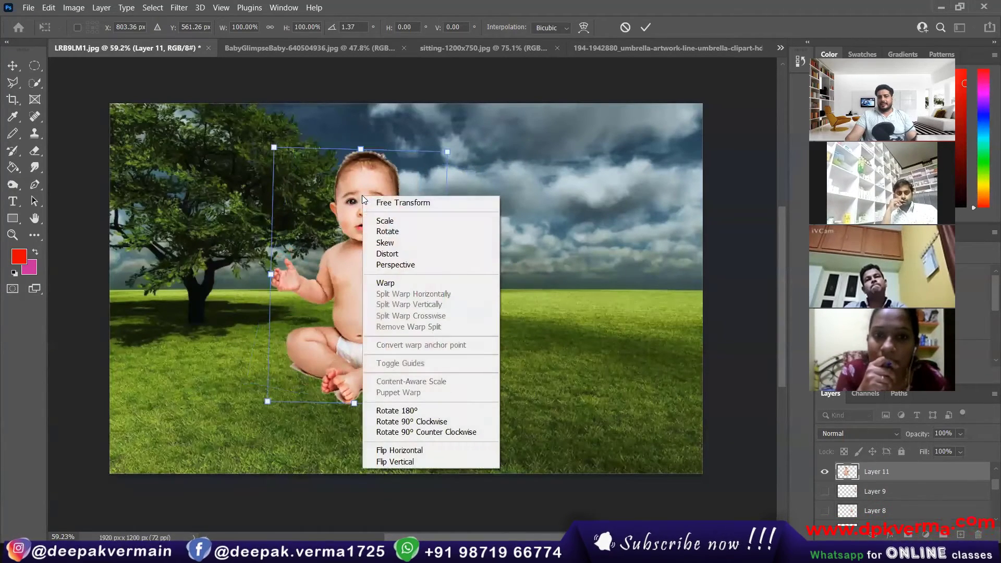
left_click(390, 243)
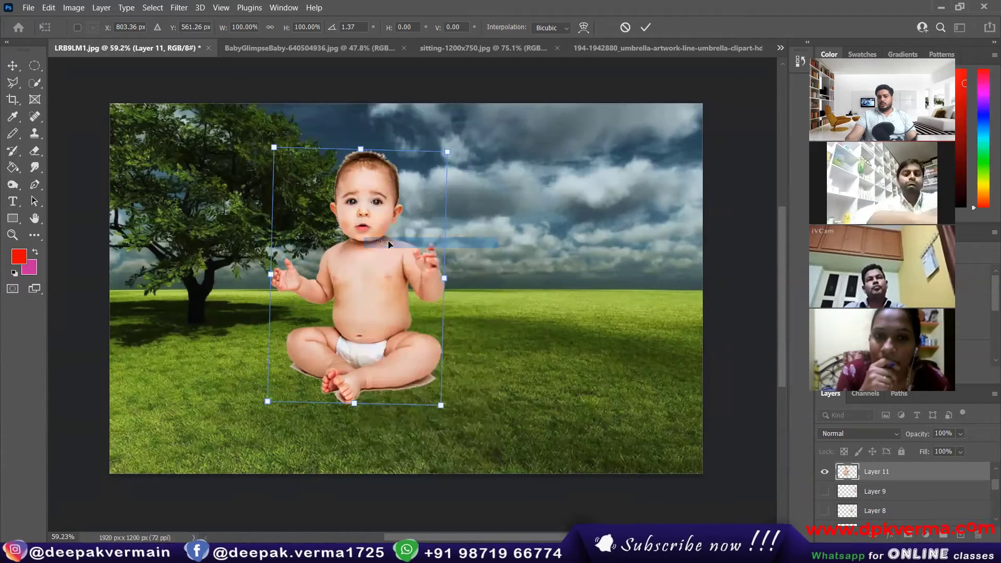
left_click_drag(421, 353, 450, 340)
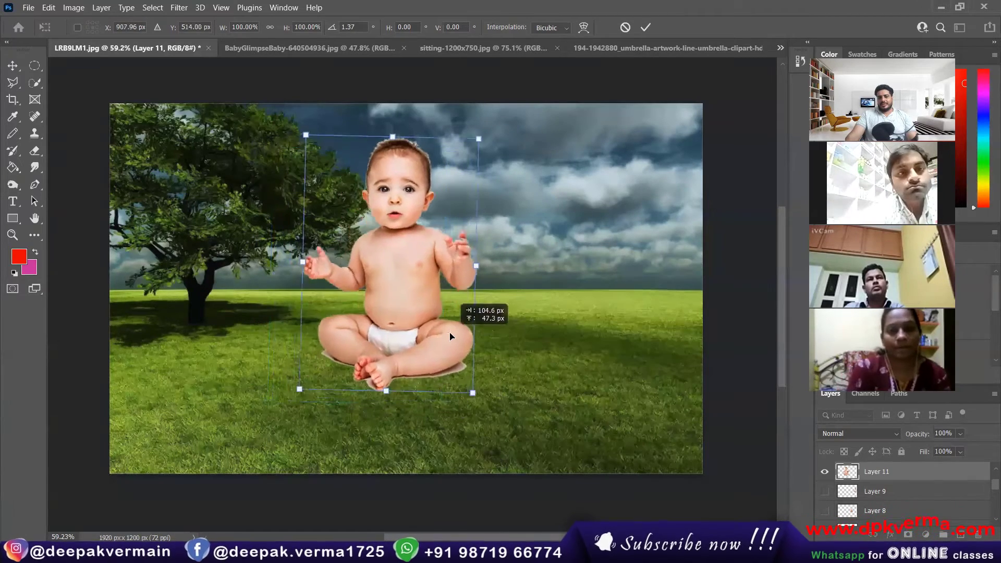
left_click_drag(477, 393, 598, 395)
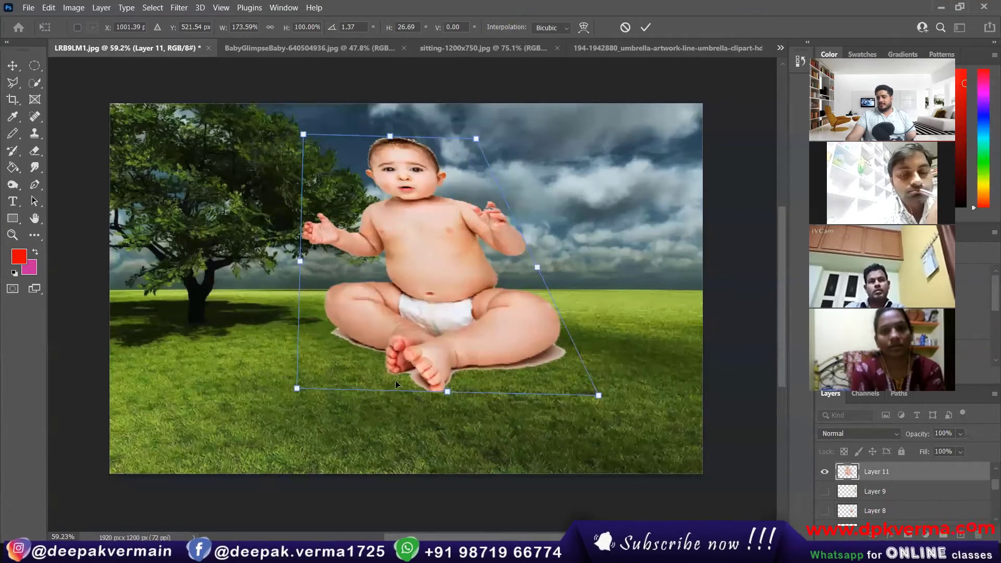
left_click_drag(298, 390, 156, 385)
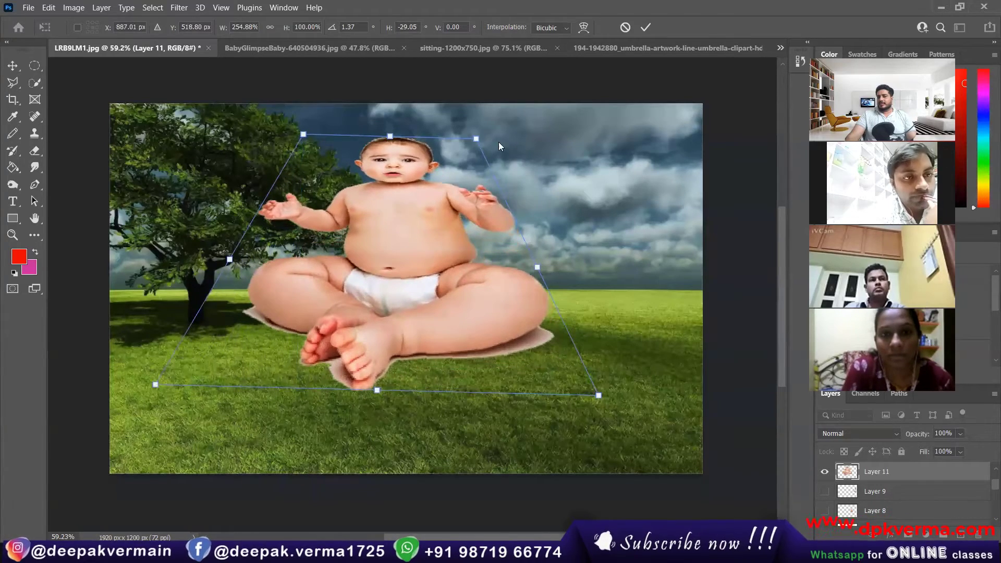
left_click_drag(475, 140, 506, 148)
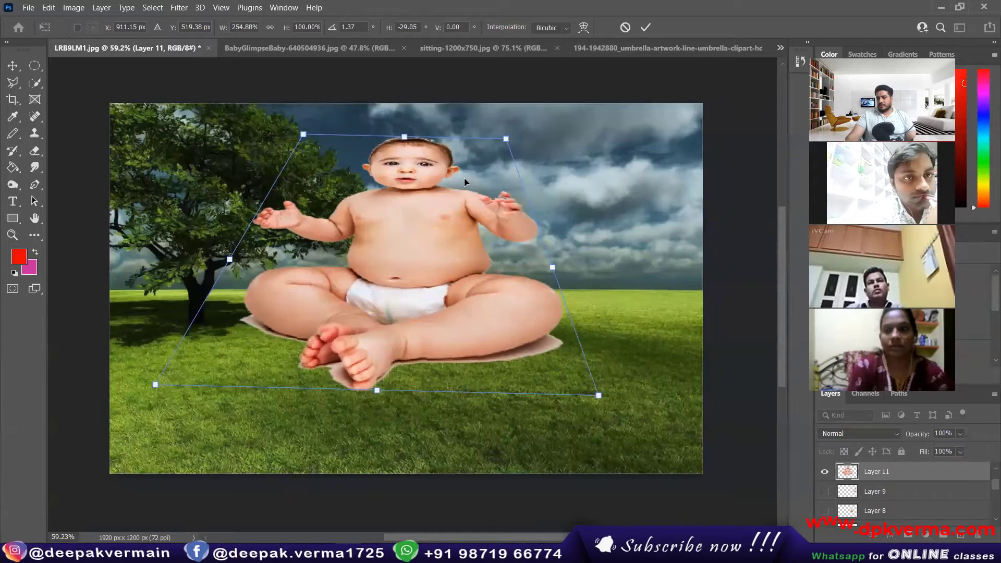
left_click(625, 27)
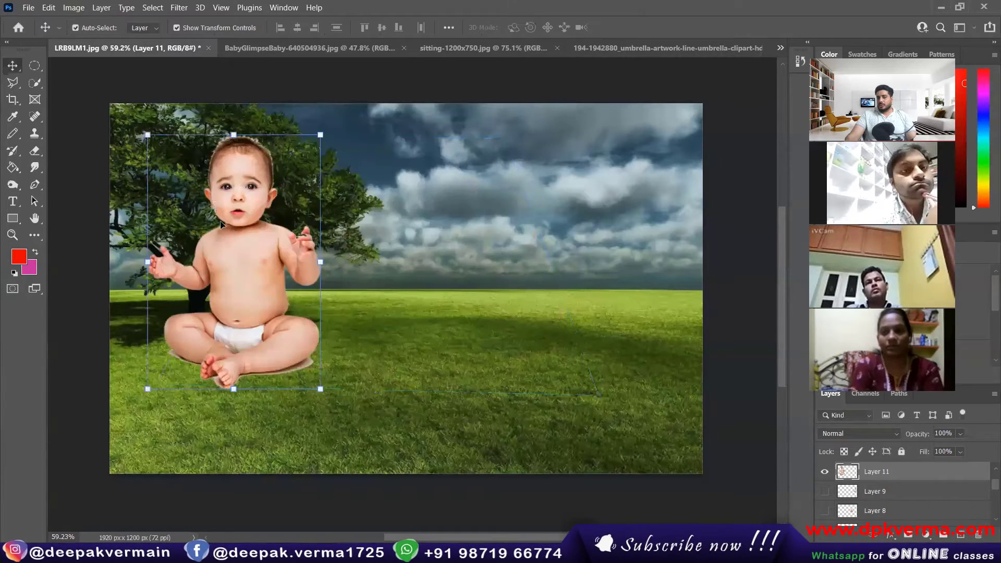
Move the baby cutout to the centre of the canvas.
left_click_drag(315, 213, 526, 234)
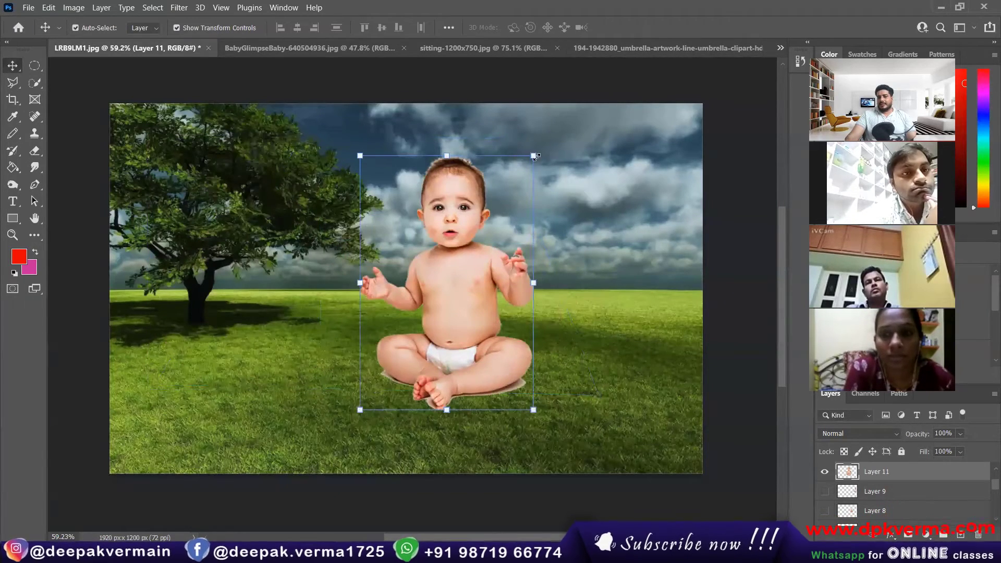
right_click(536, 156)
right_click(501, 161)
right_click(438, 204)
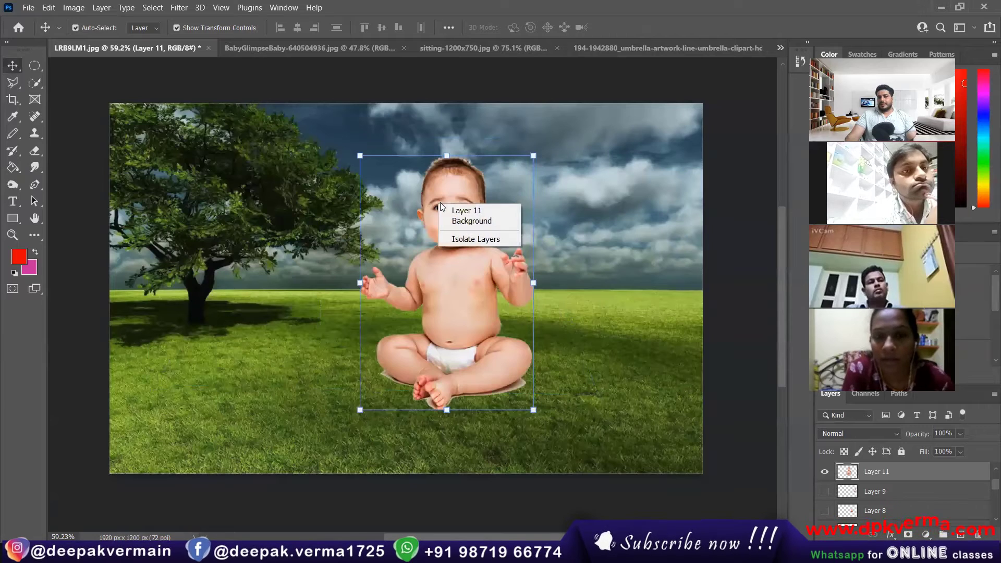
left_click(530, 154)
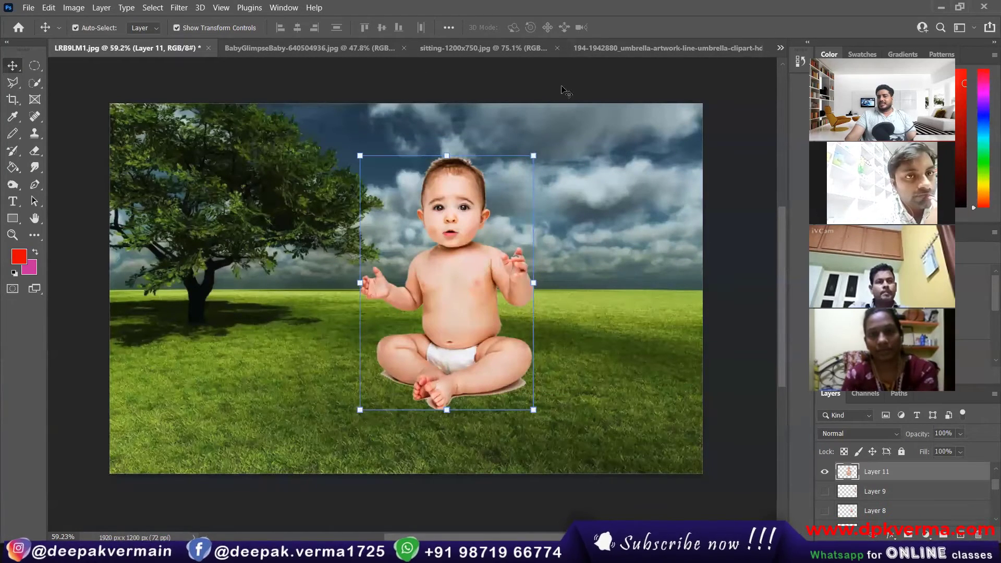
right_click(453, 221)
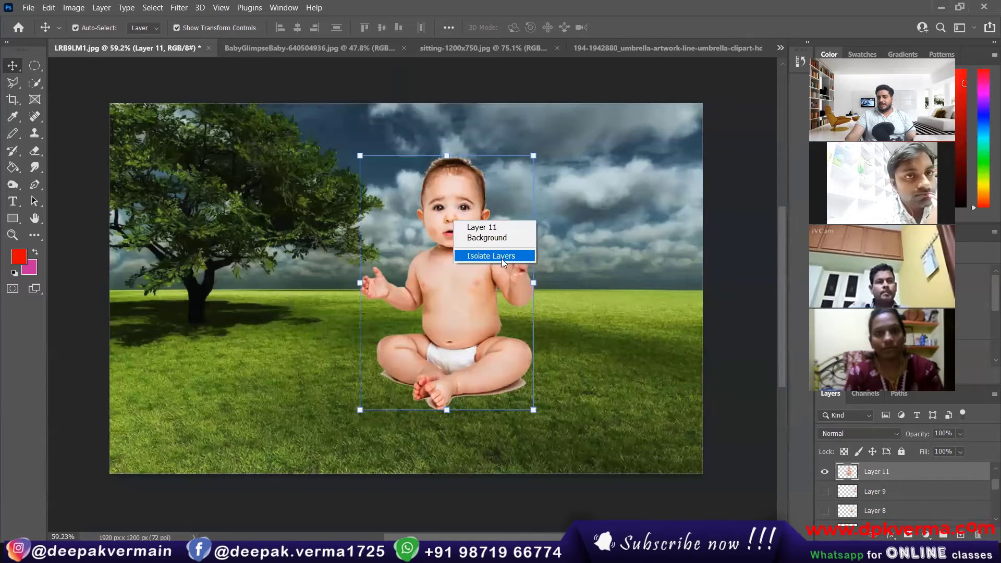
left_click(458, 191)
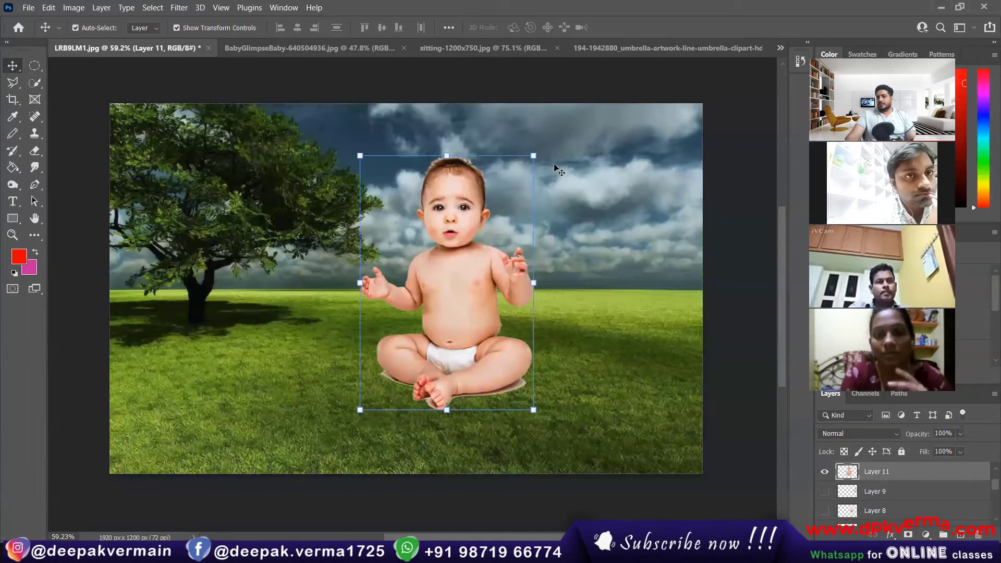
Try Distort and Perspective transforms on the baby, undoing each change.
left_click(534, 156)
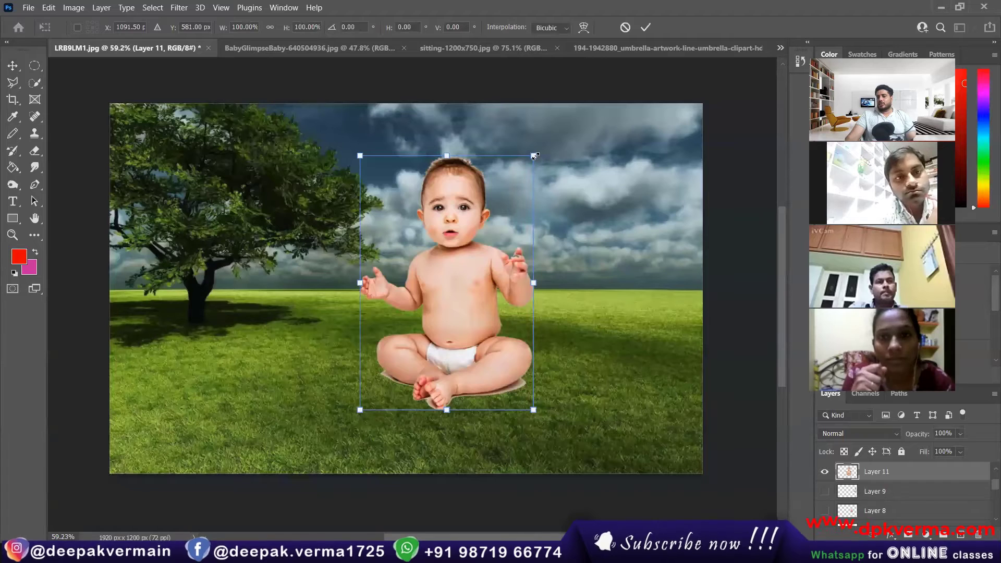
right_click(467, 172)
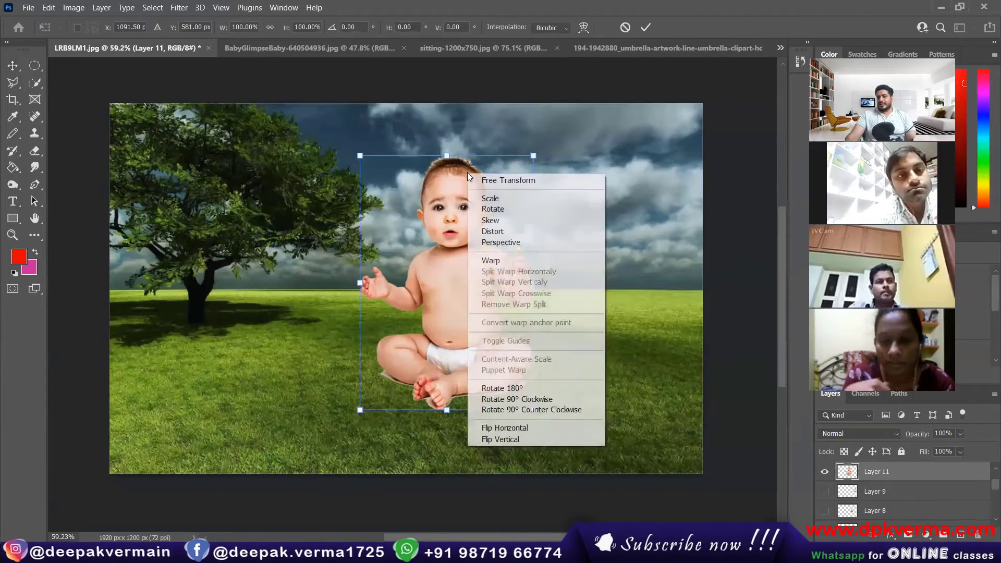
left_click(503, 232)
left_click_drag(545, 414, 602, 427)
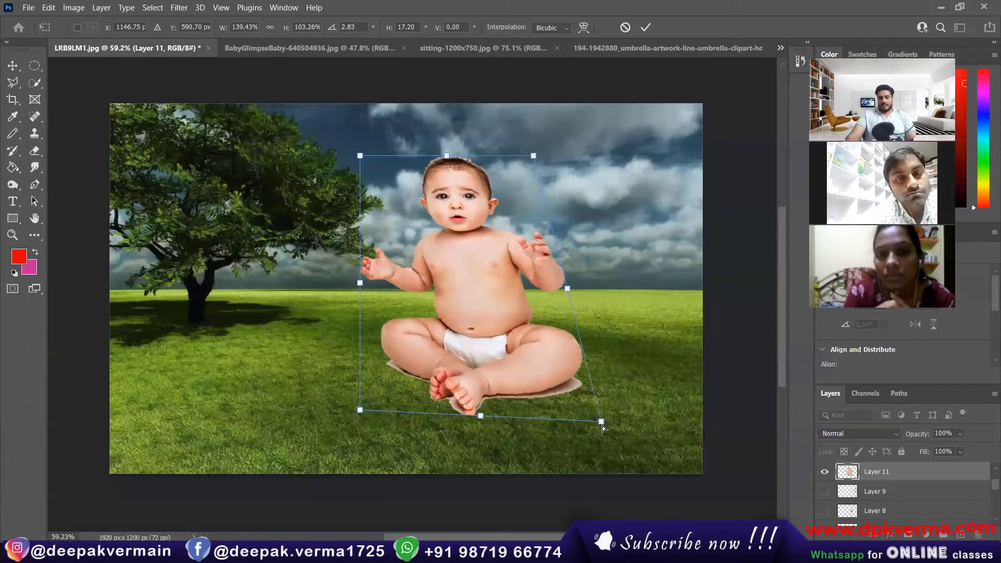
key("ctrl+z")
right_click(491, 173)
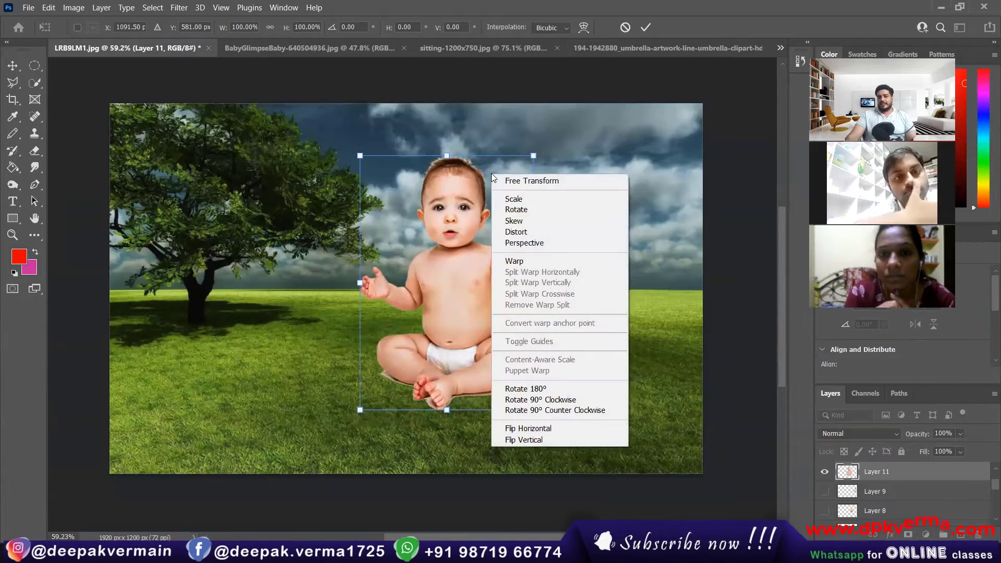
left_click(524, 243)
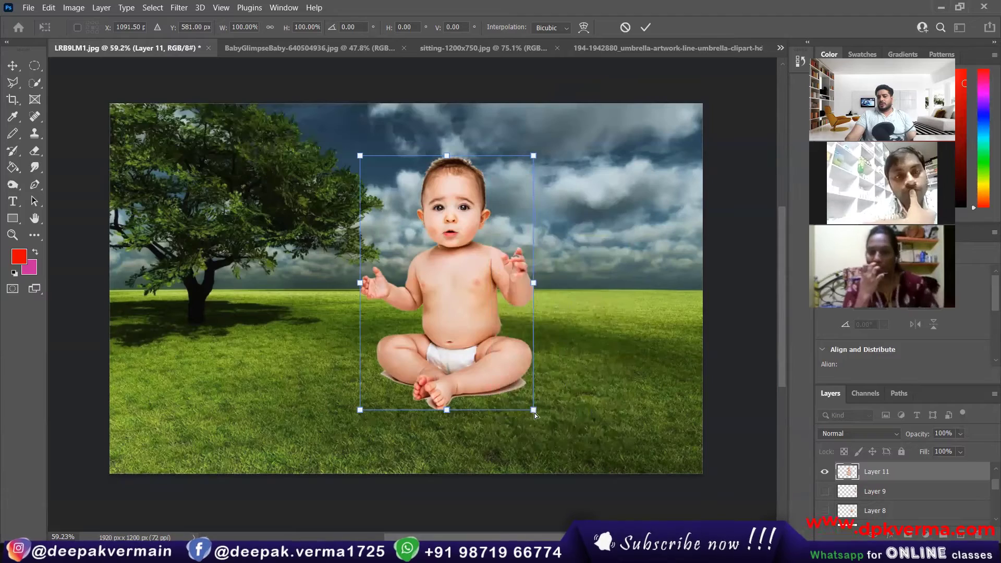
mouse_move(533, 412)
left_mouse_down()
mouse_move(680, 411)
mouse_move(465, 412)
mouse_move(594, 410)
mouse_move(497, 407)
mouse_move(552, 406)
mouse_move(540, 405)
left_mouse_up()
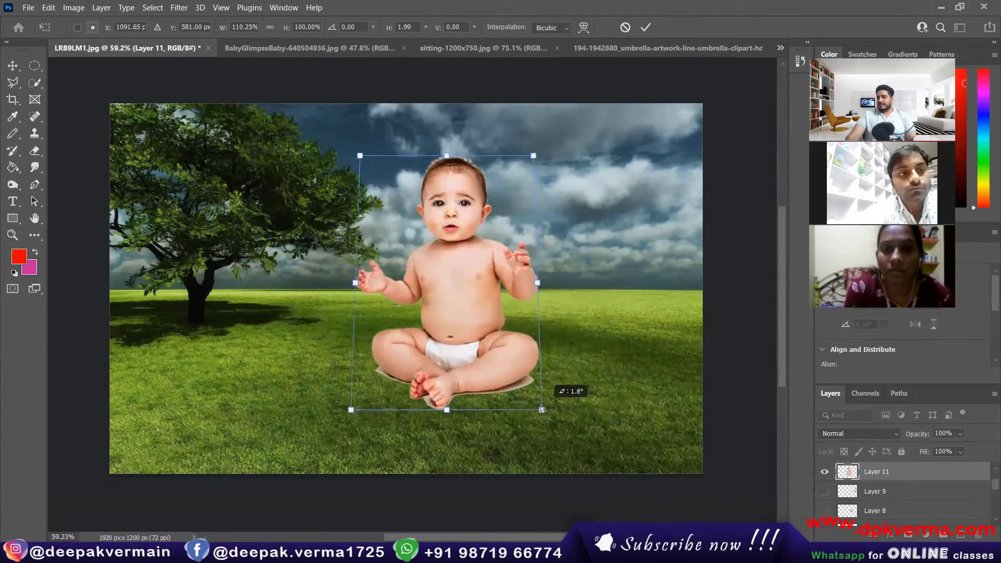
right_click(464, 316)
left_click(389, 264)
key("ctrl+z")
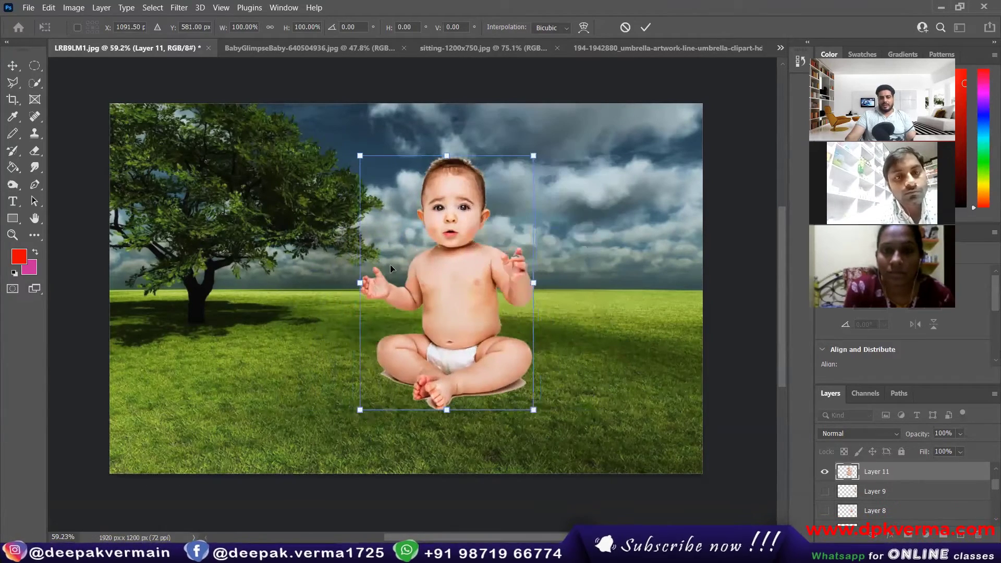
right_click(414, 231)
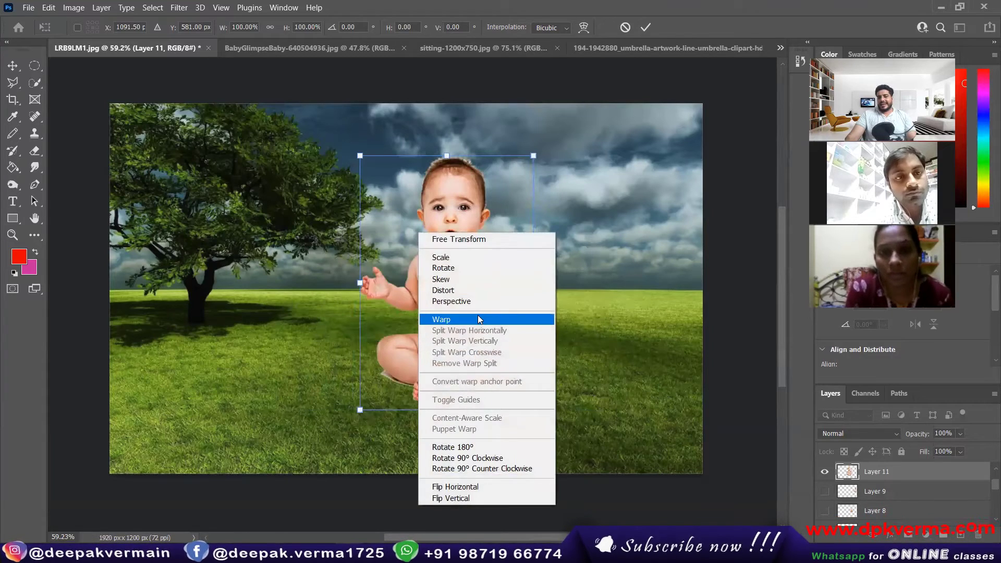
Try warping the baby's mesh, then undo the warp.
left_click(476, 319)
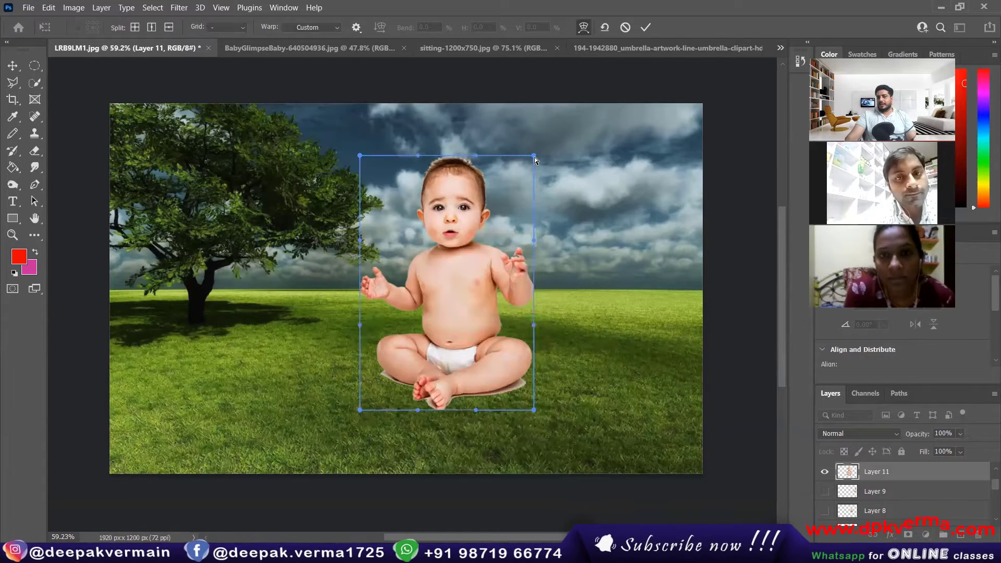
left_click_drag(533, 157, 442, 202)
left_click_drag(365, 246, 556, 170)
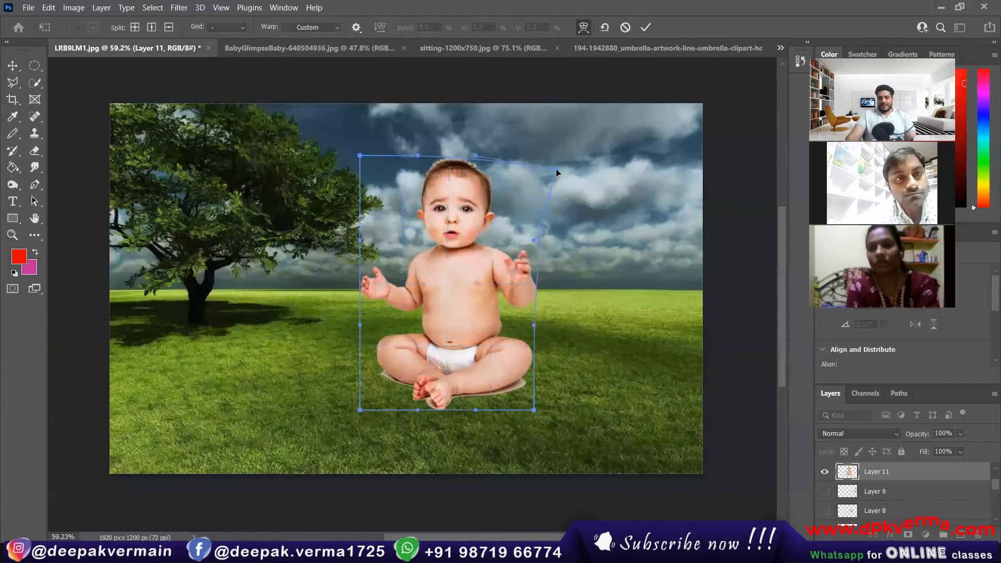
key("ctrl+z")
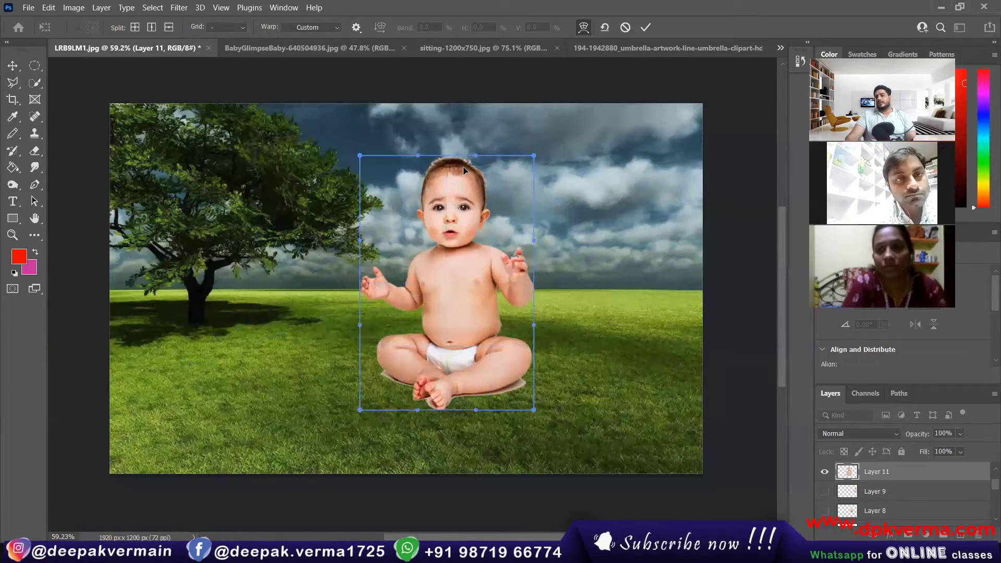
Flip the baby horizontally and vertically, restore it upright, and commit.
right_click(463, 168)
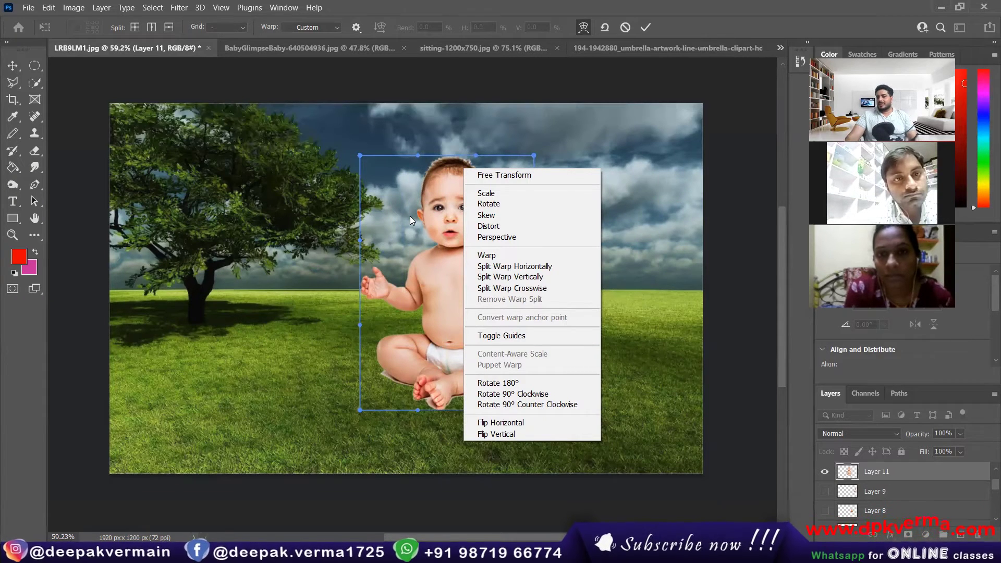
left_click(506, 422)
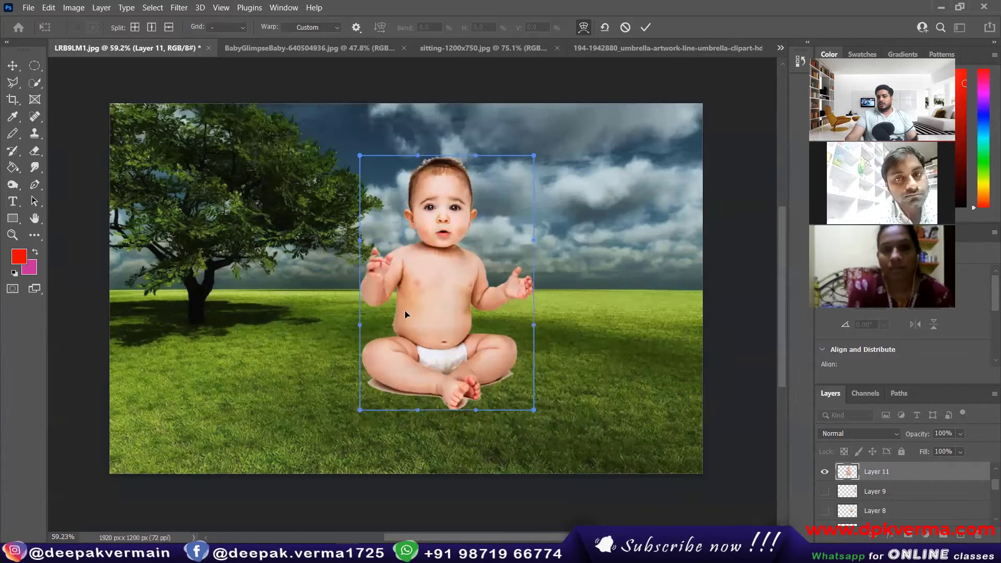
right_click(439, 293)
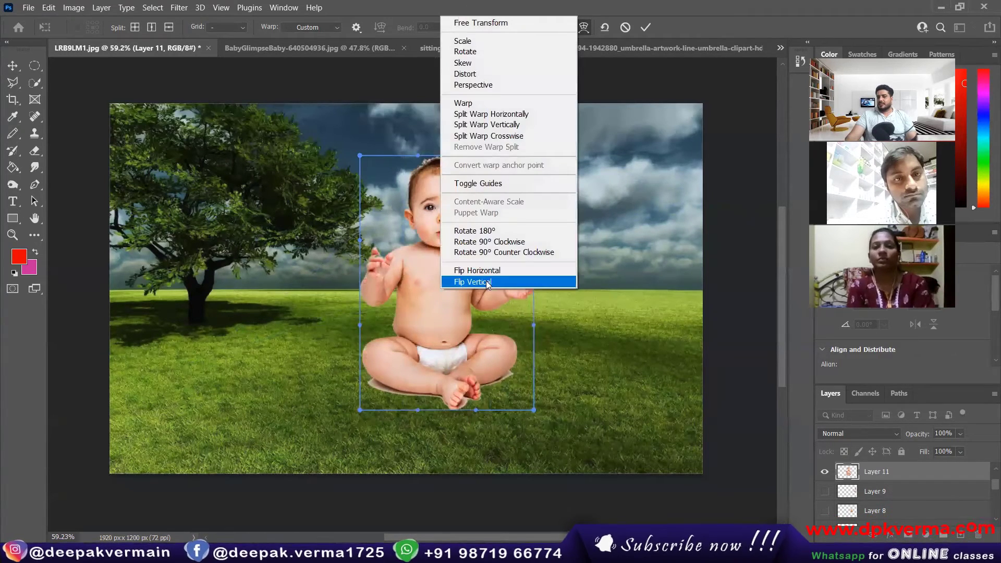
left_click(486, 280)
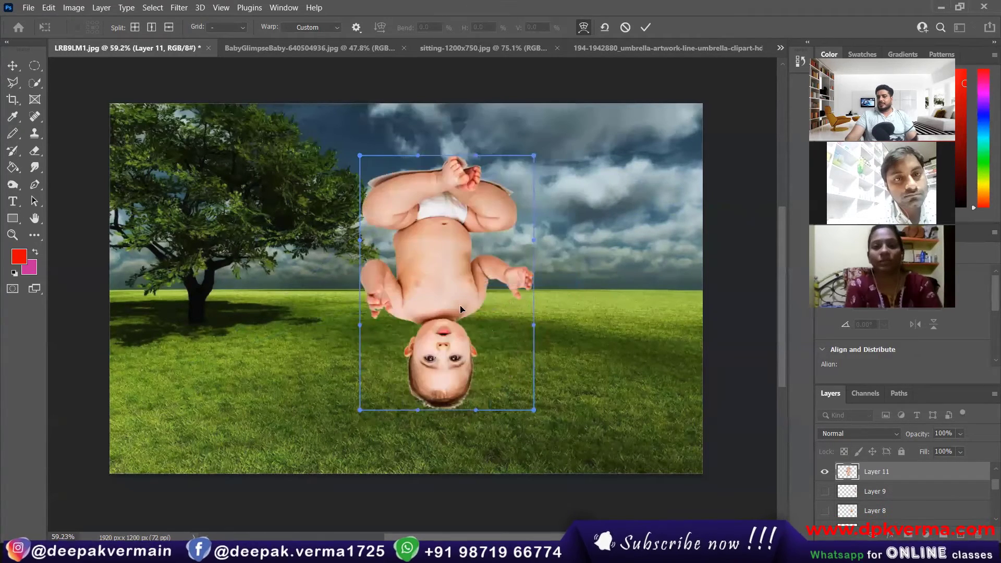
right_click(458, 221)
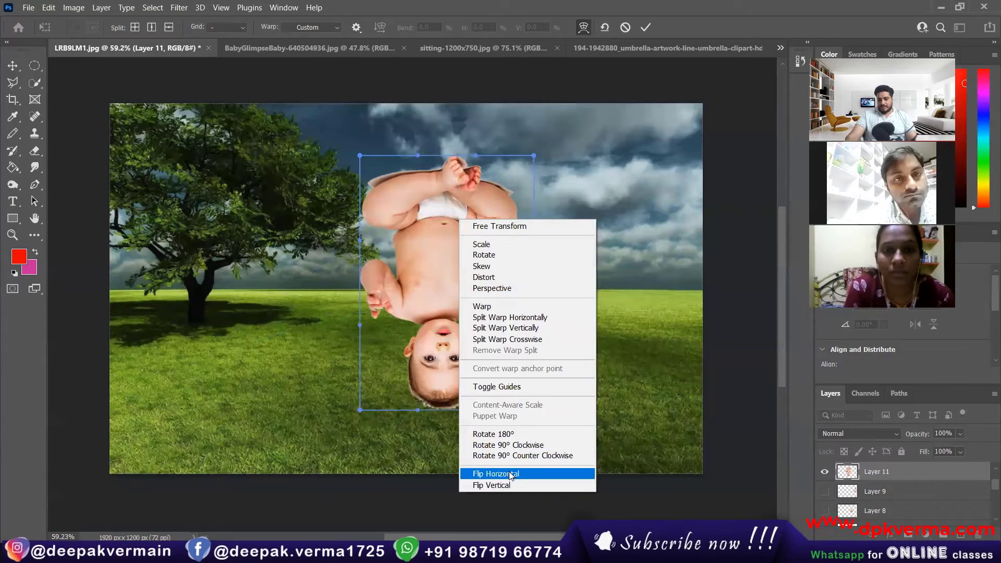
left_click(510, 472)
right_click(465, 370)
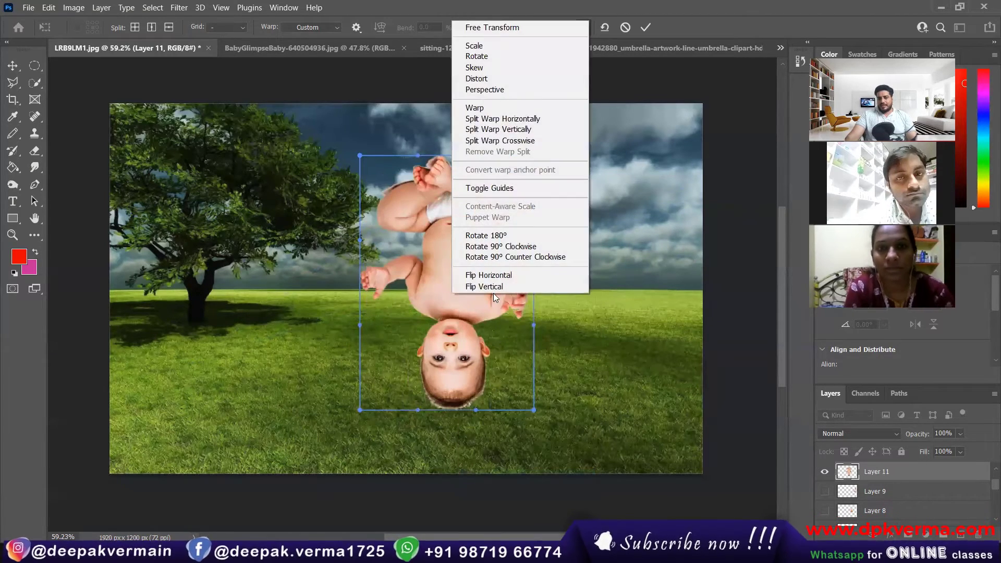
left_click(490, 287)
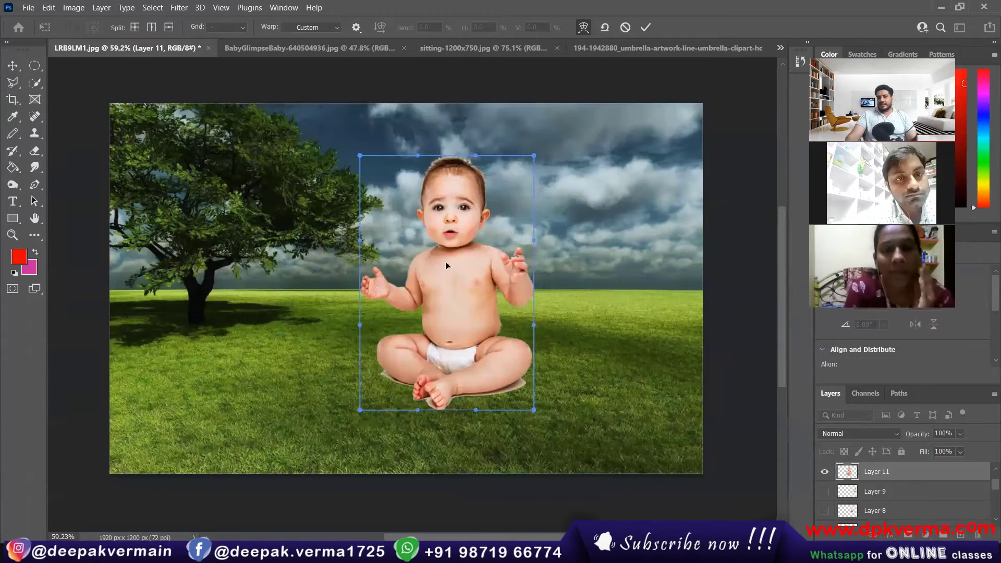
left_click(645, 27)
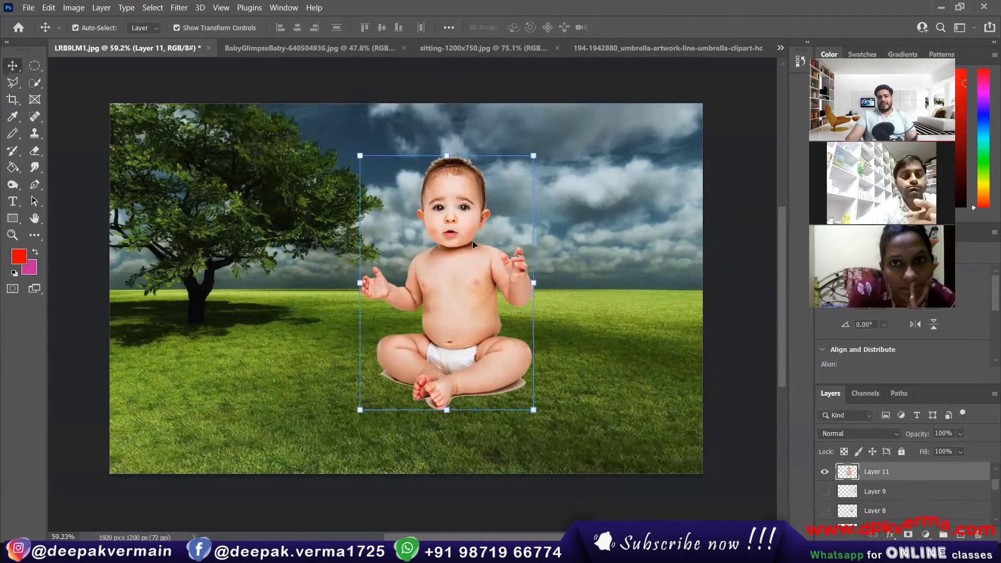
Test a -100% width flip, revert it, nudge the baby slightly down-left, and commit.
key("ctrl+t")
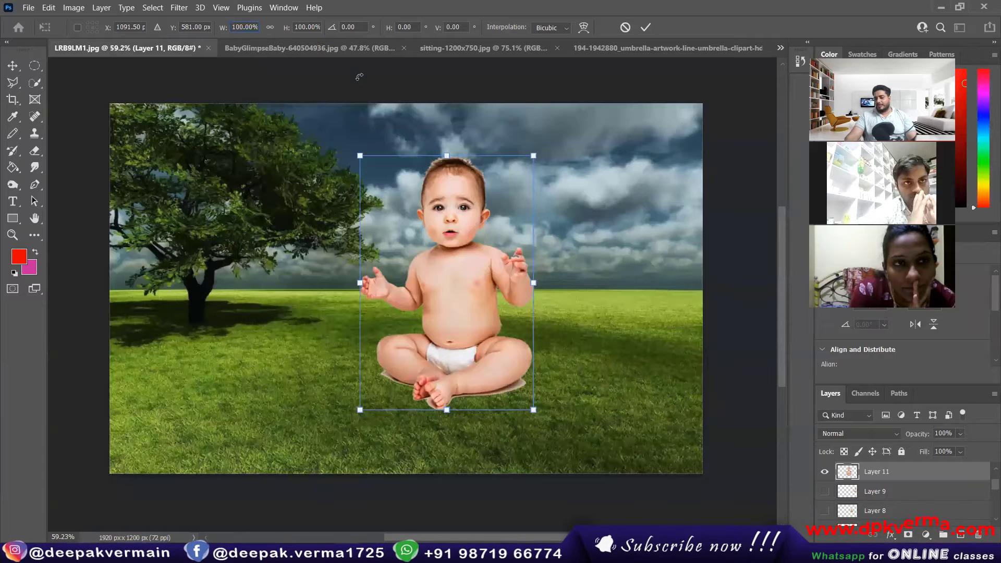
type("-")
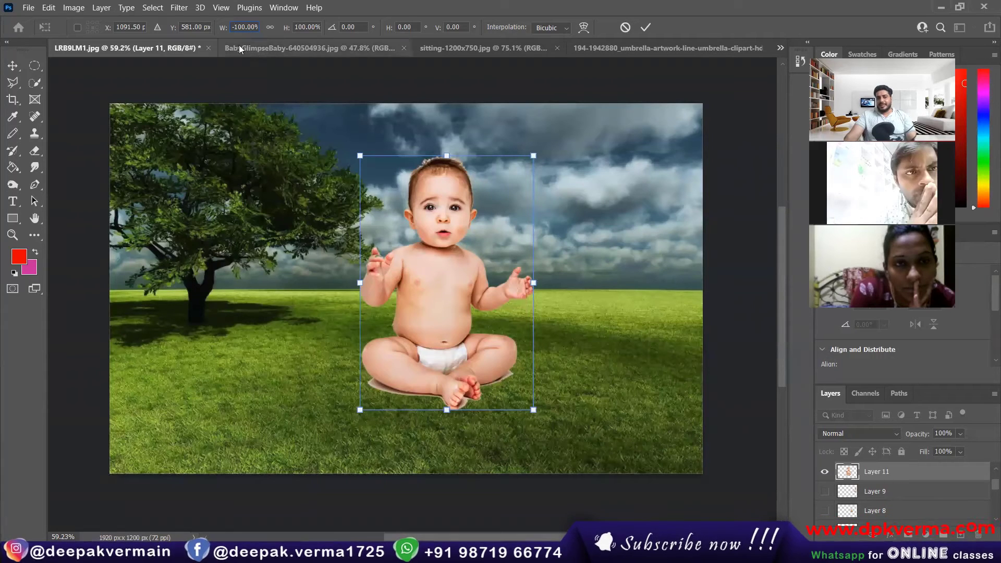
key("BackSpace")
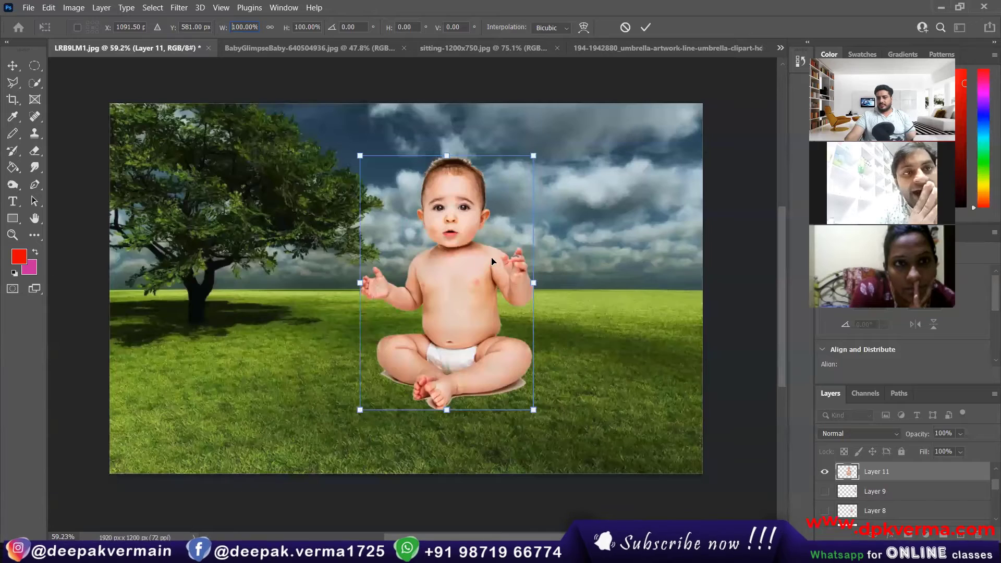
left_click_drag(492, 261, 490, 267)
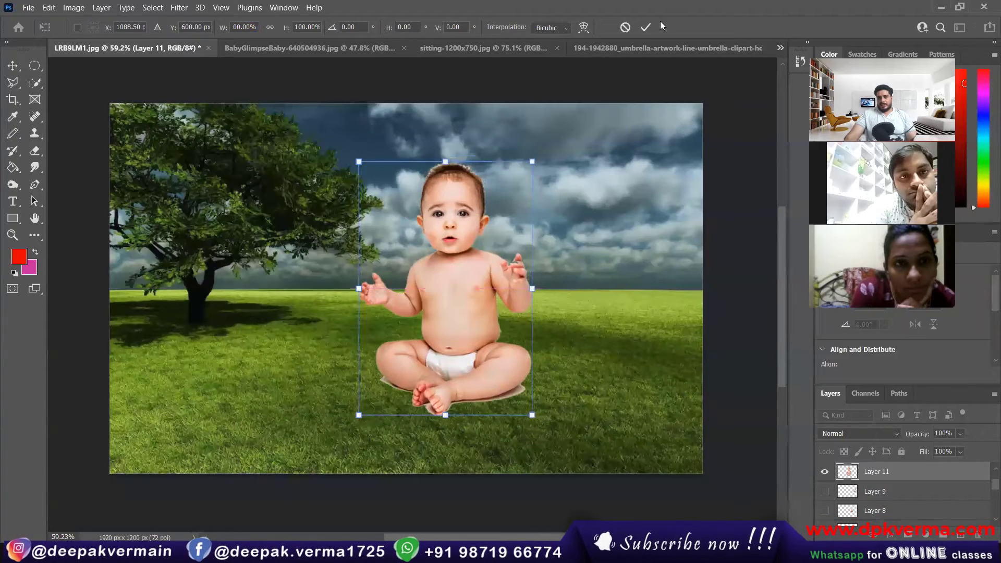
left_click(645, 27)
scroll(445, 260, "down", 5)
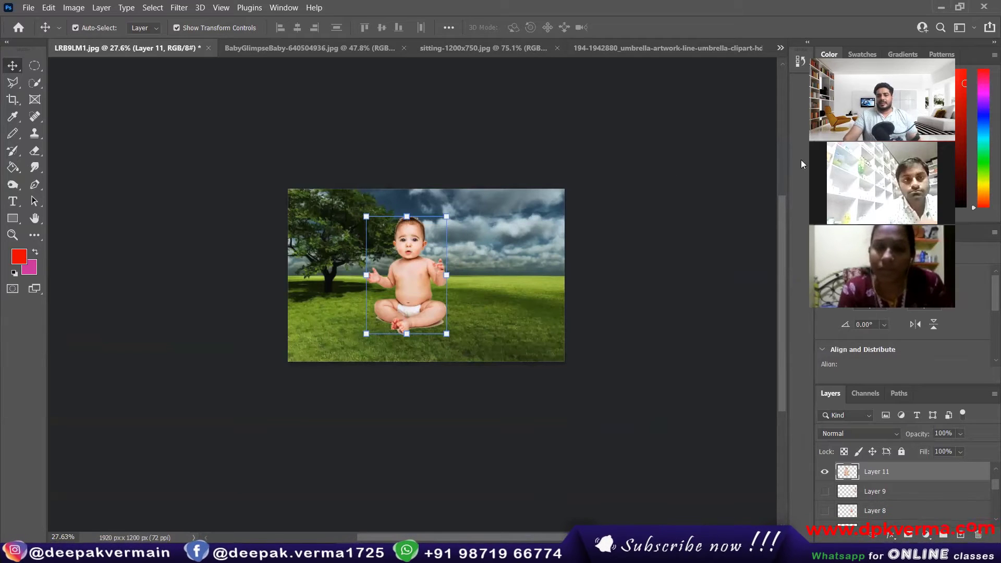
Delete Layer 11 and close the Color and Properties panel groups.
key("Delete")
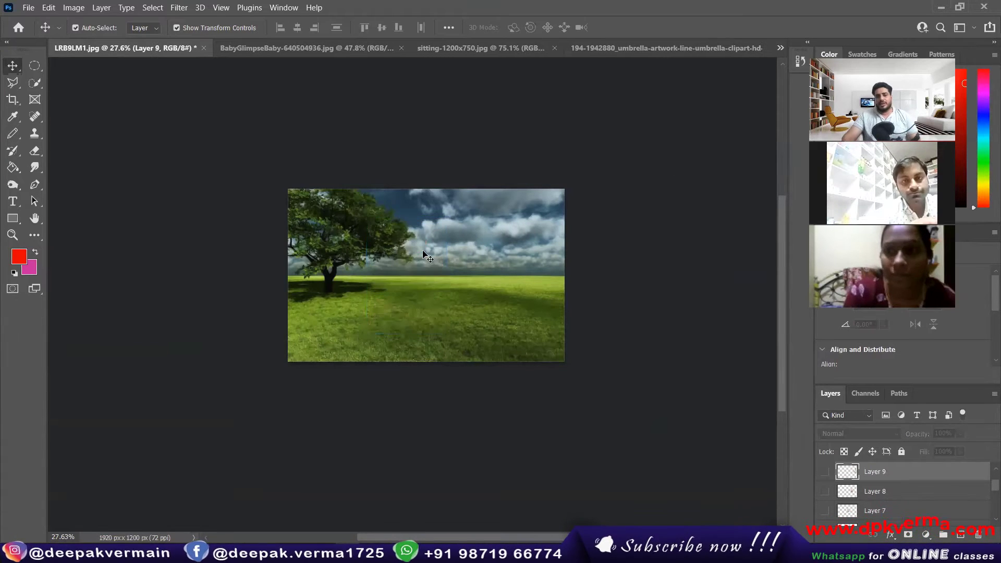
scroll(487, 282, "up", 3)
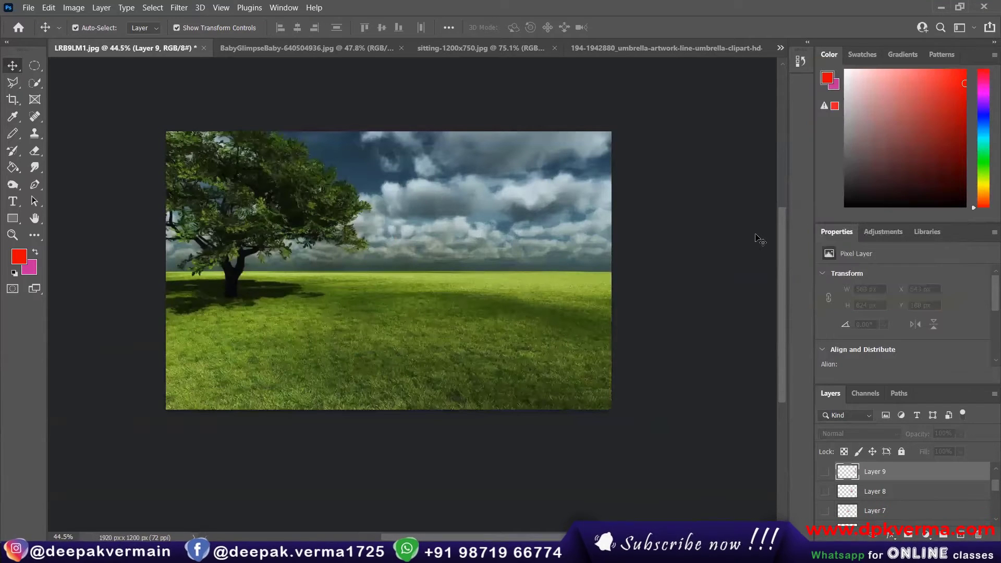
scroll(881, 513, "down", 3)
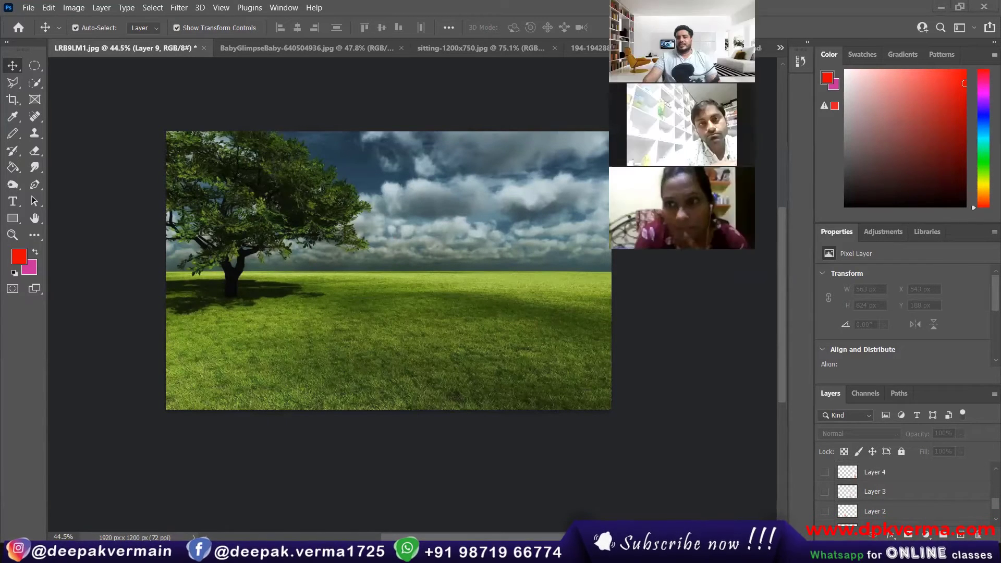
left_click(994, 54)
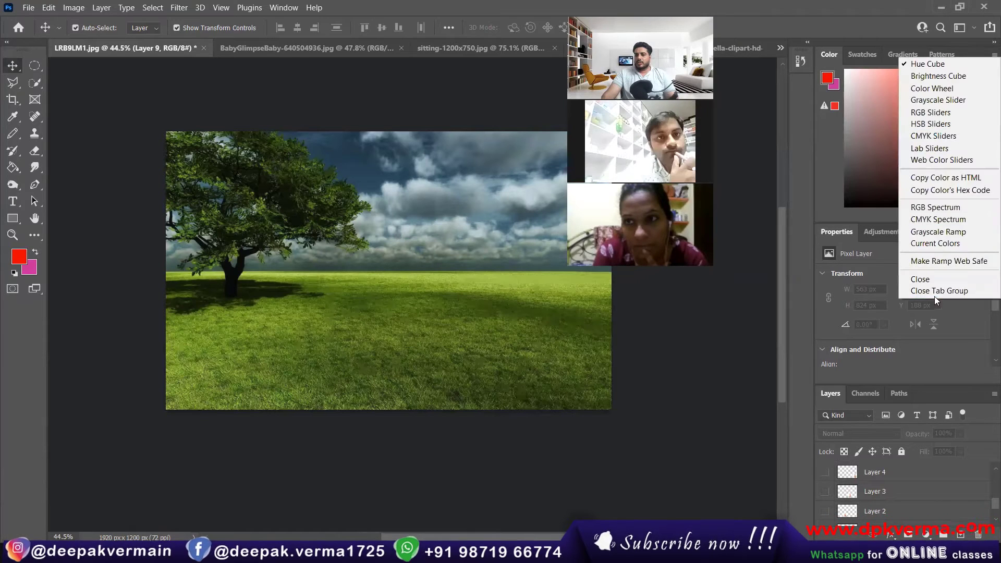
left_click(930, 292)
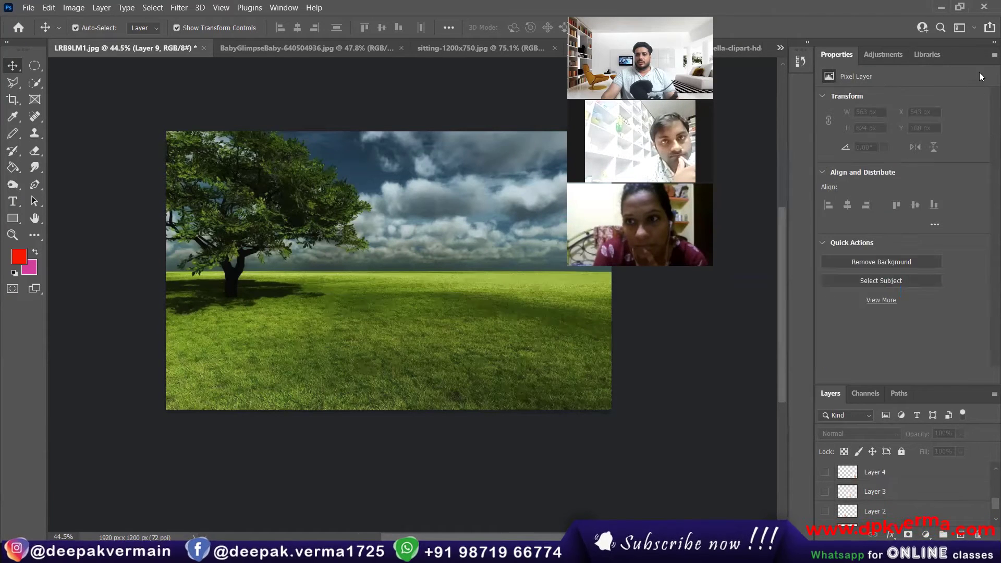
left_click(993, 54)
left_click(959, 76)
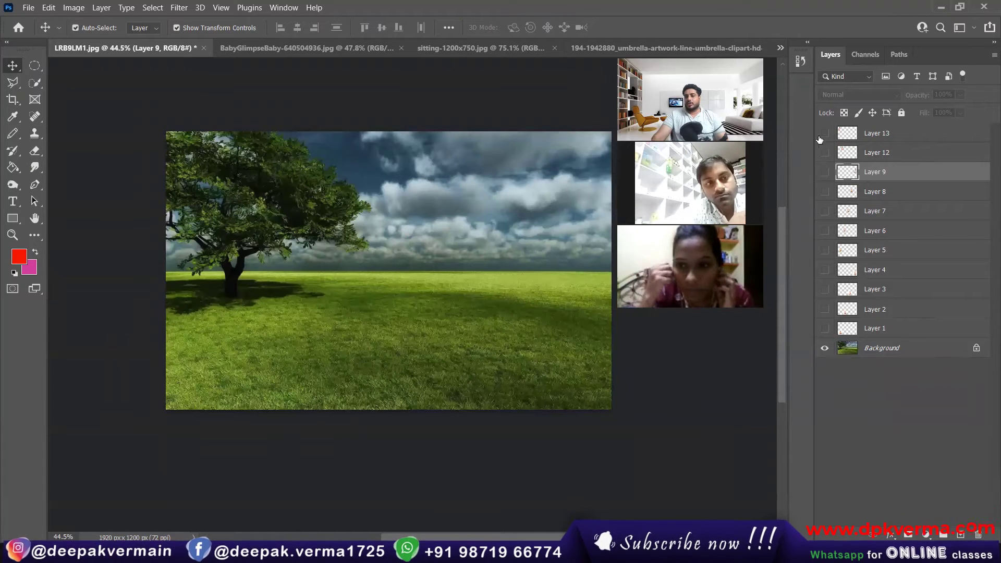
Show all hidden baby layers and delete Layers 13 through 1 with the trash icon.
left_click_drag(819, 139, 823, 331)
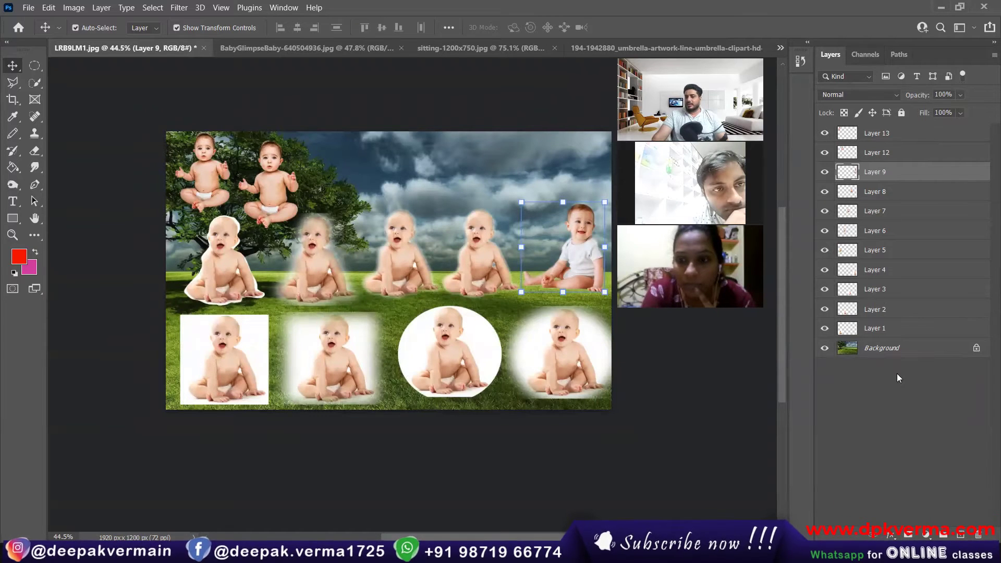
left_click(873, 135)
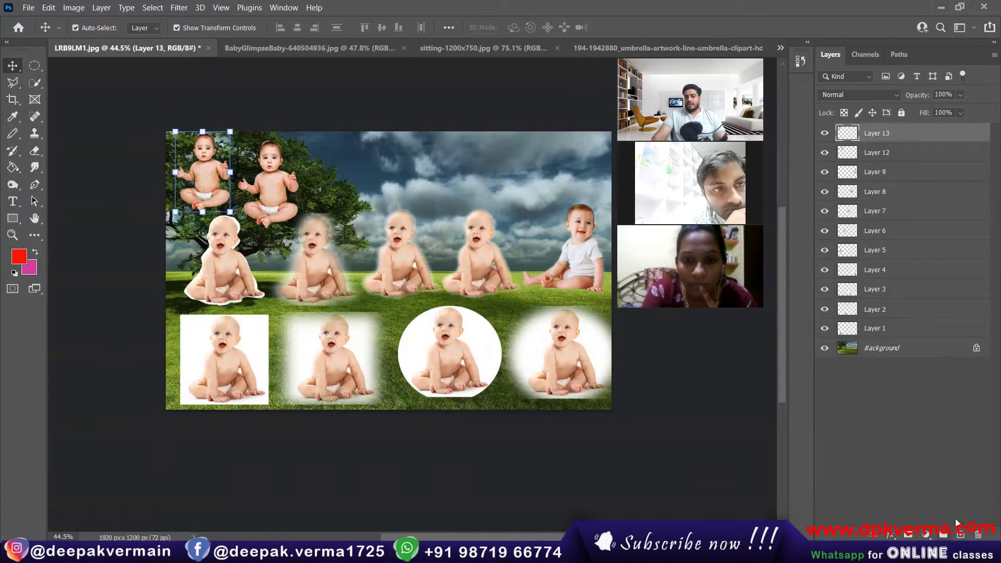
left_click(978, 534)
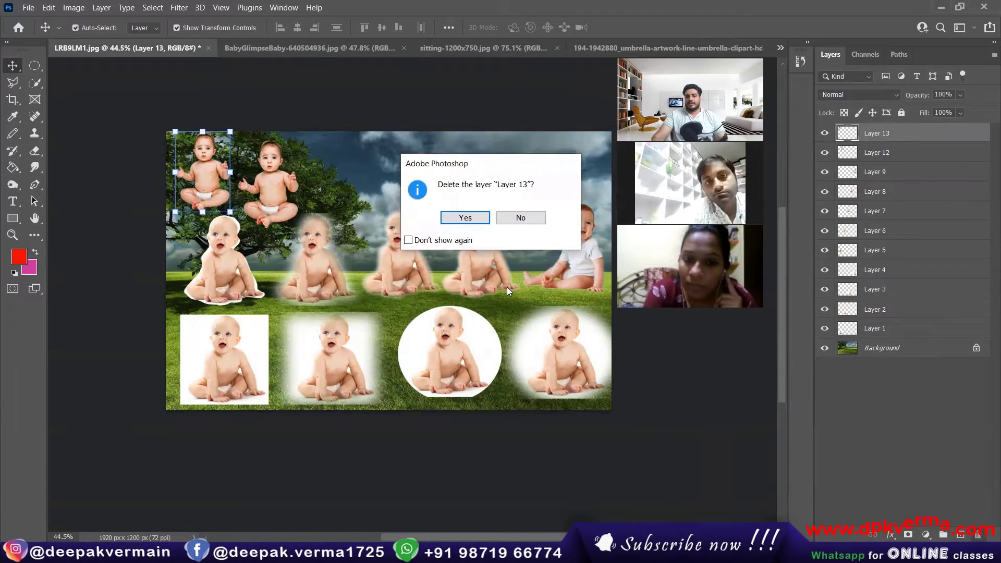
left_click(449, 240)
left_click(465, 218)
left_click(978, 534)
left_click(978, 535)
left_click(978, 535)
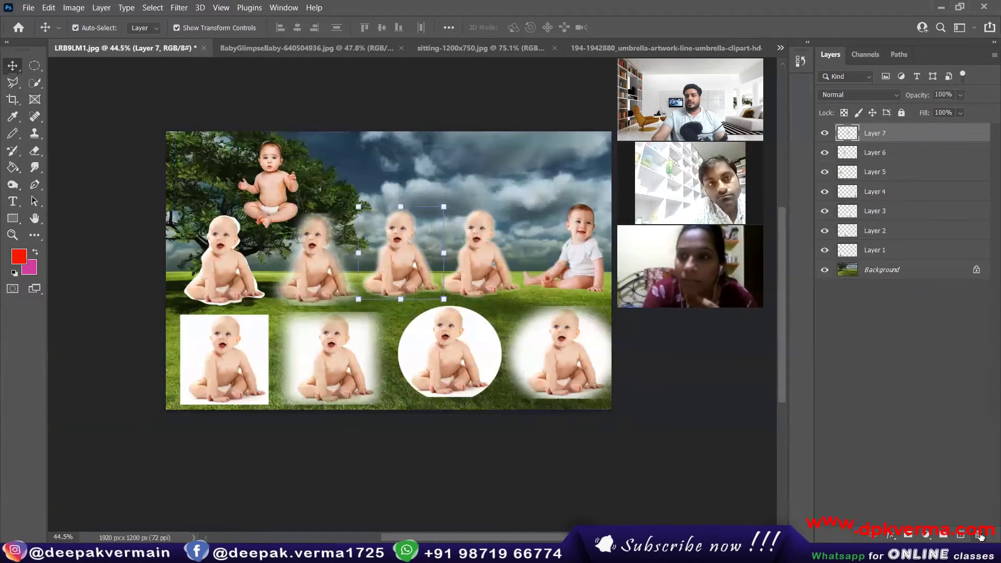
left_click(978, 535)
left_click(978, 535)
left_click(978, 535)
left_click(978, 534)
left_click(978, 534)
left_click(978, 535)
left_click(978, 535)
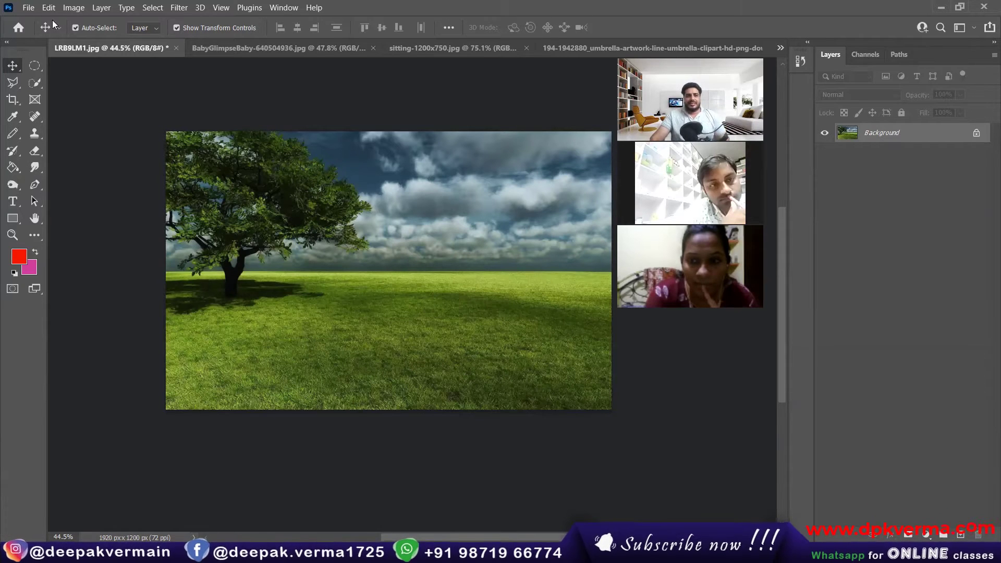
Close LRB9LM1.jpg, BabyGlimpseBaby, sitting-1200x750.jpg and the umbrella clipart without saving.
left_click(175, 48)
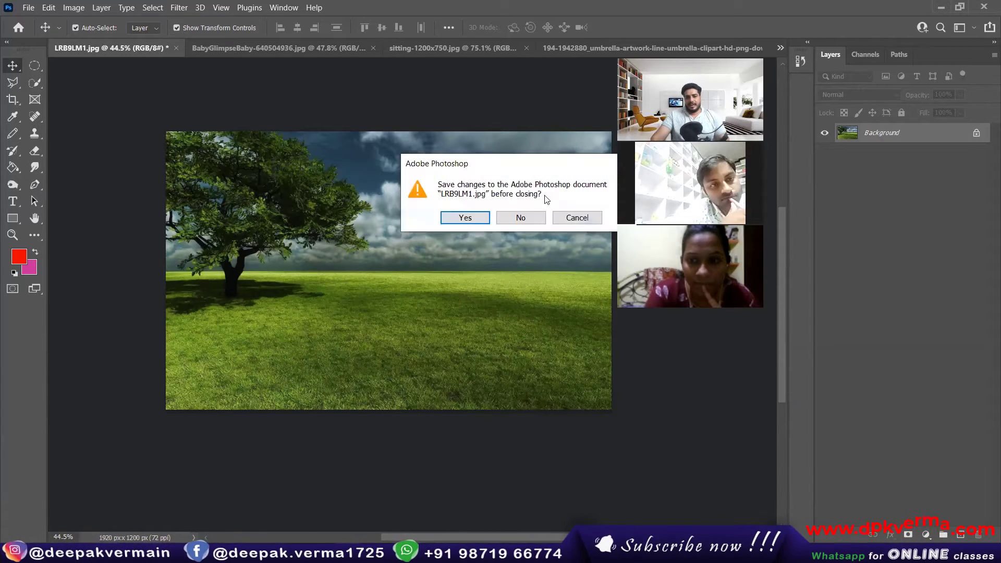
left_click(520, 217)
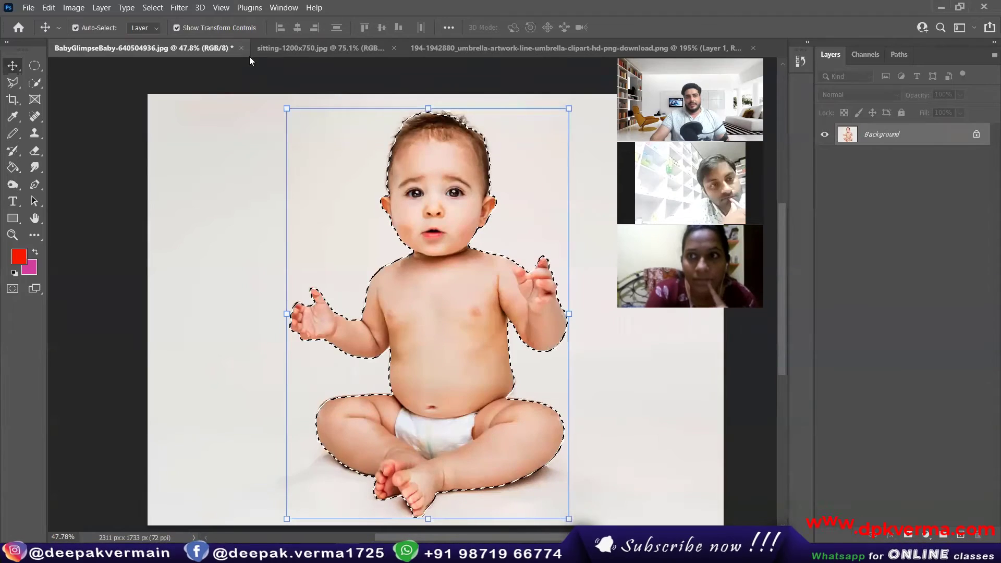
left_click(240, 48)
left_click(520, 217)
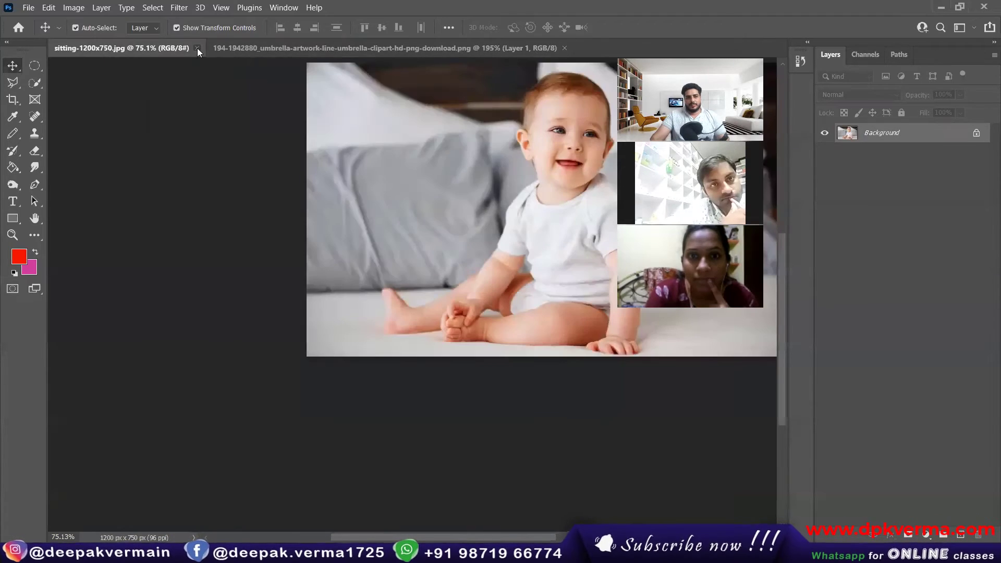
left_click(197, 48)
left_click(405, 48)
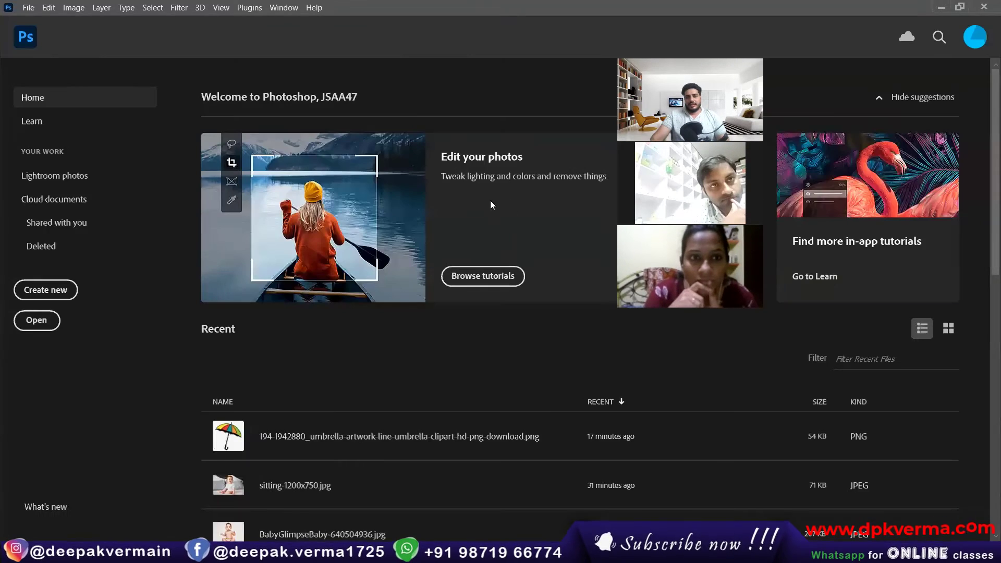
Create a new white-background 210 × 297 mm document at 300 ppi.
left_click(28, 8)
left_click(48, 20)
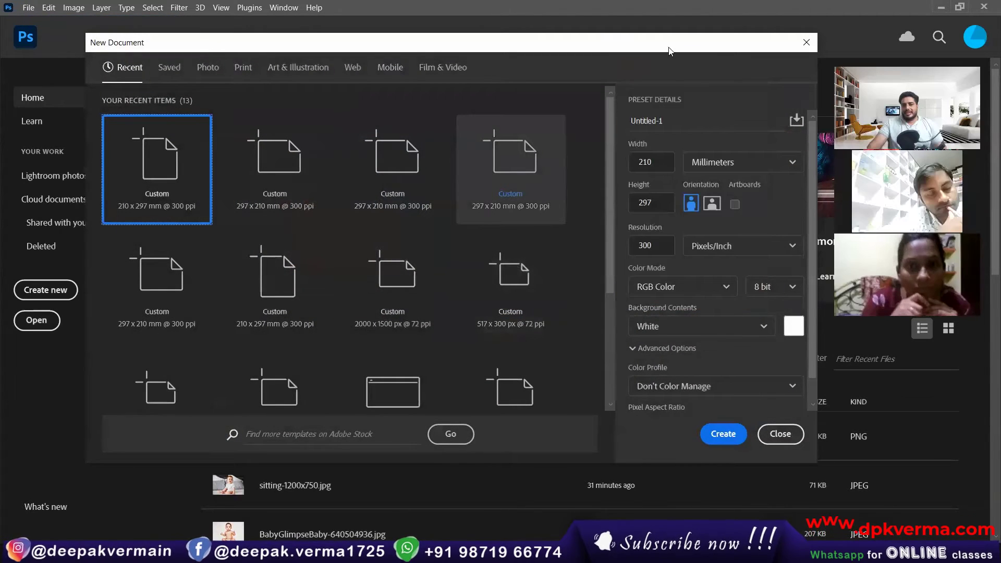
left_click(615, 321)
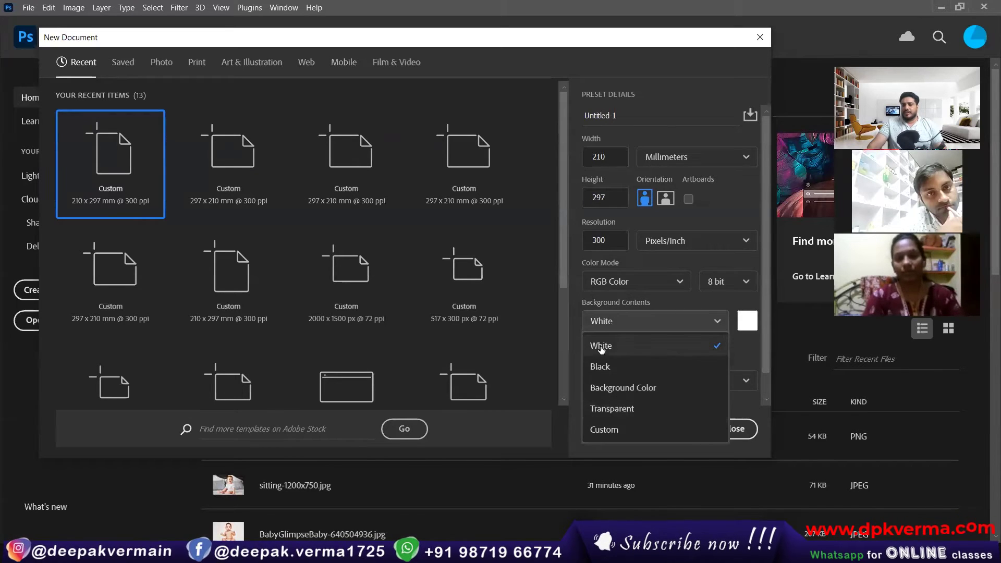
left_click(749, 354)
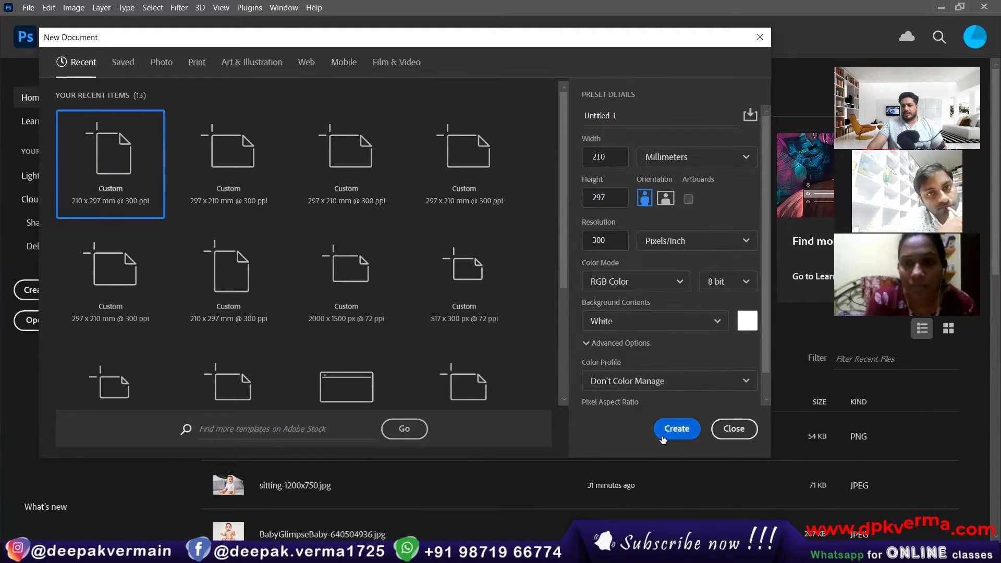
left_click(667, 430)
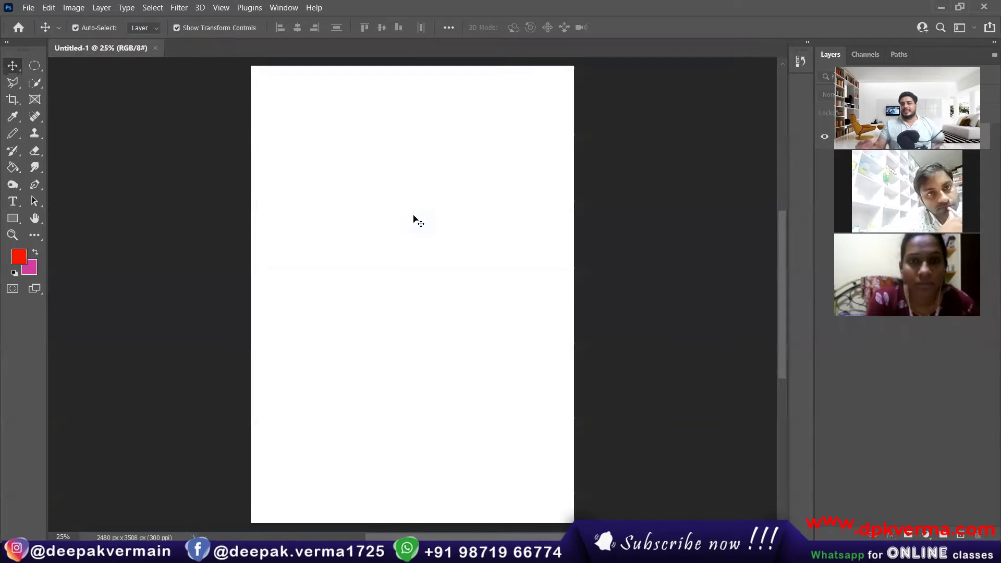
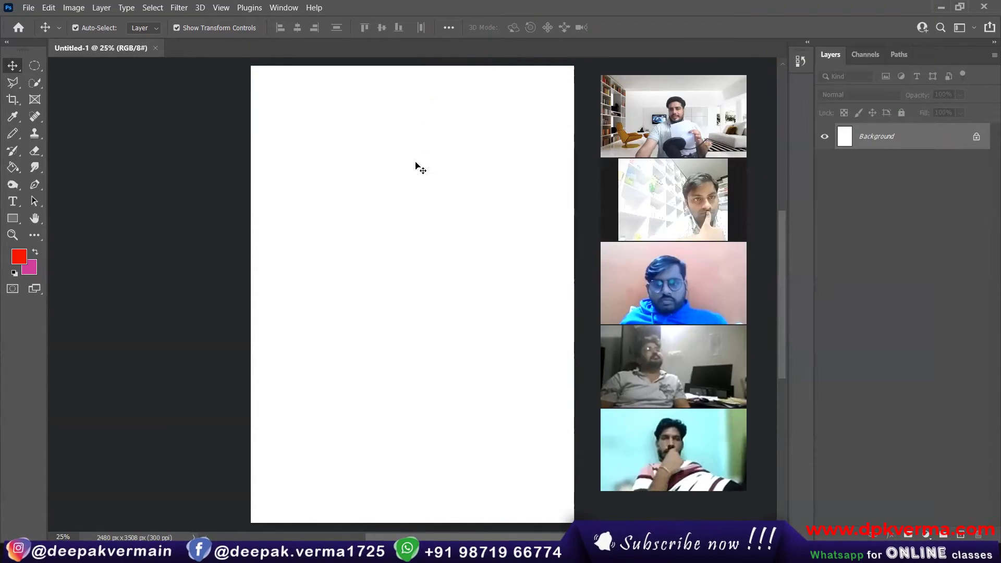
Reduce the Brush tool's size and paint a large red 1 in the upper left of the page.
left_click(10, 132)
left_click(61, 129)
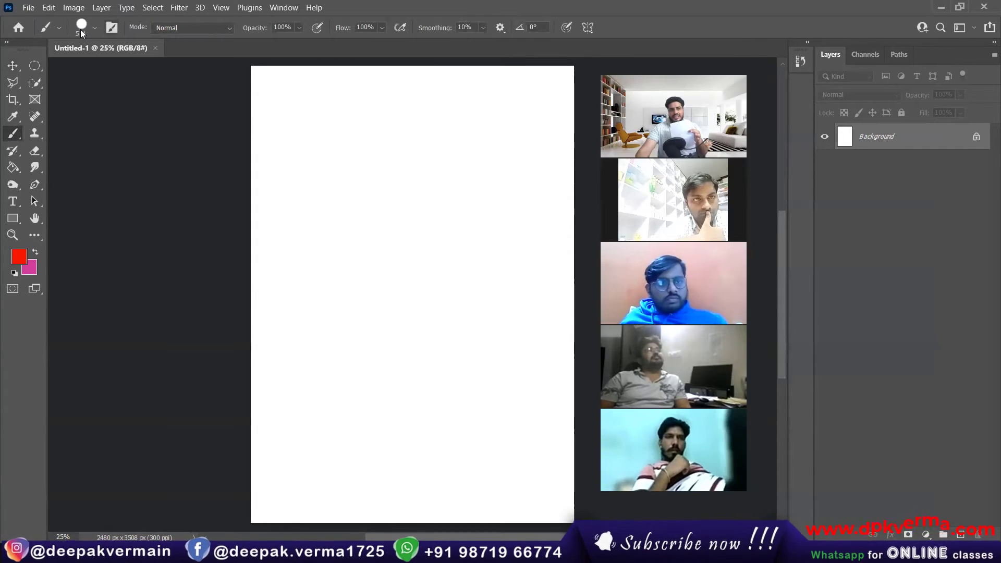
left_click(94, 28)
left_click_drag(120, 72, 116, 72)
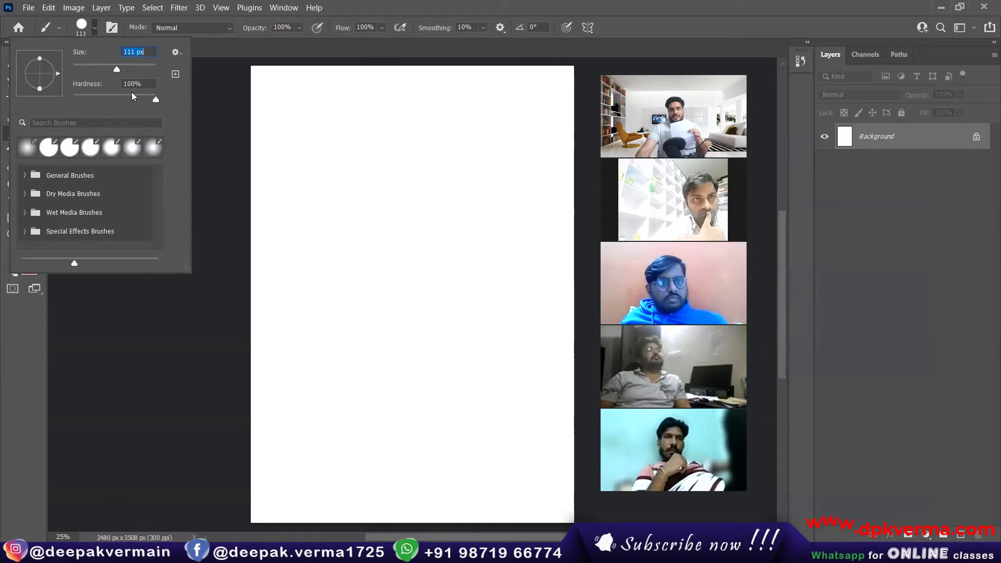
left_click(94, 30)
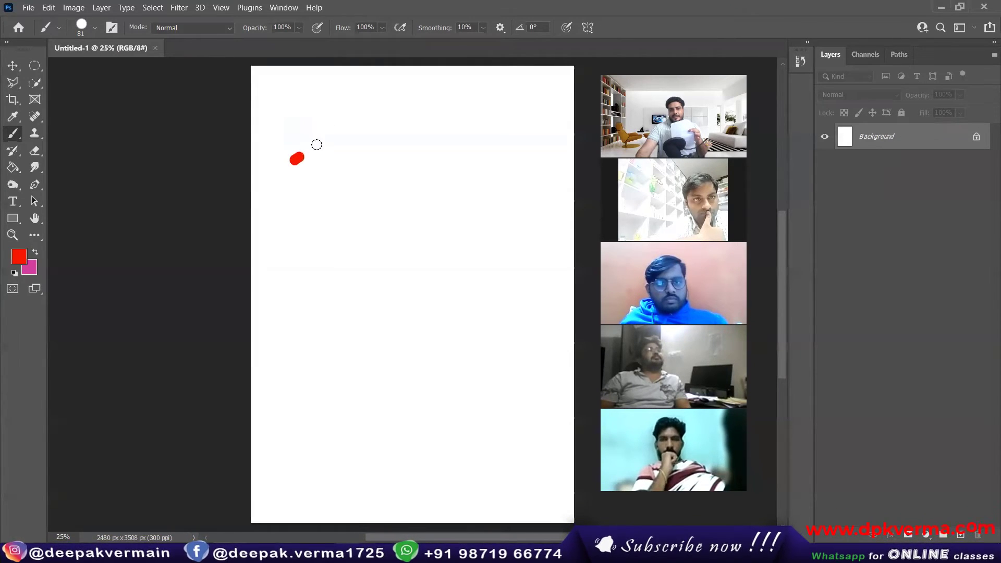
mouse_move(317, 144)
left_mouse_down()
mouse_move(324, 276)
mouse_move(303, 277)
left_mouse_up()
left_click_drag(367, 273, 374, 260)
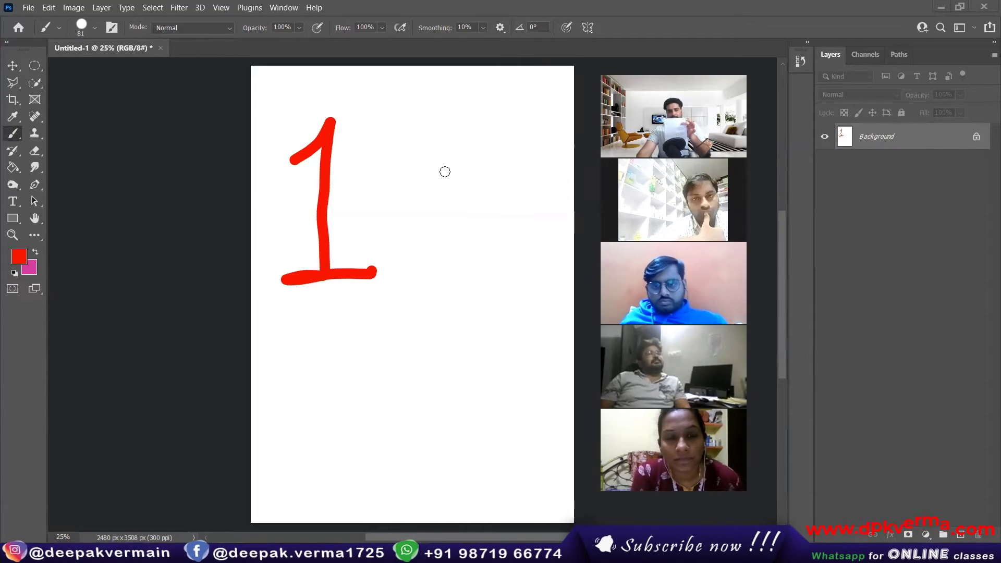
Set the foreground colour to blue and paint a 2 beside the red 1.
left_click(18, 257)
left_click_drag(284, 287, 283, 245)
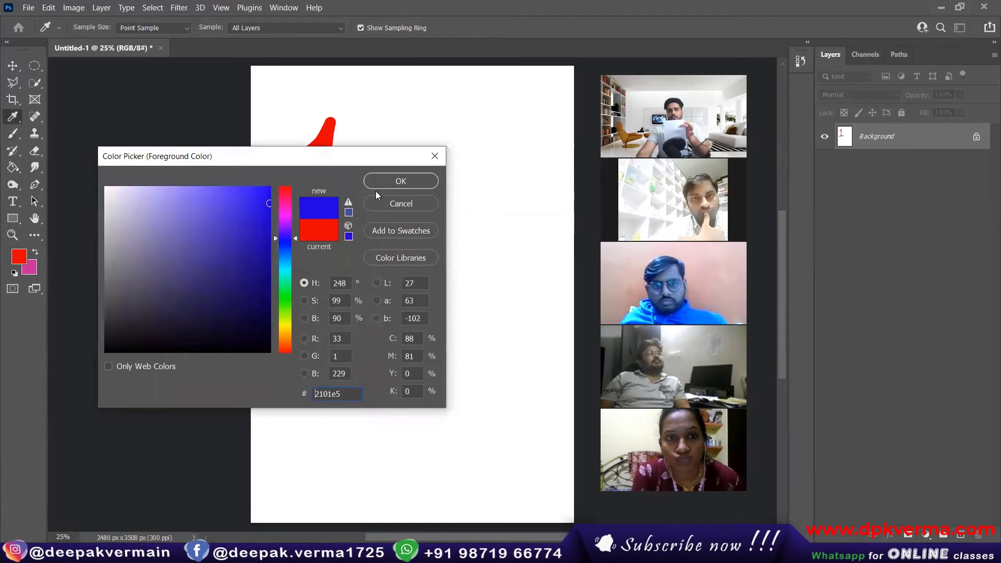
left_click(376, 184)
mouse_move(431, 124)
left_mouse_down()
mouse_move(498, 152)
mouse_move(455, 244)
mouse_move(534, 255)
left_mouse_up()
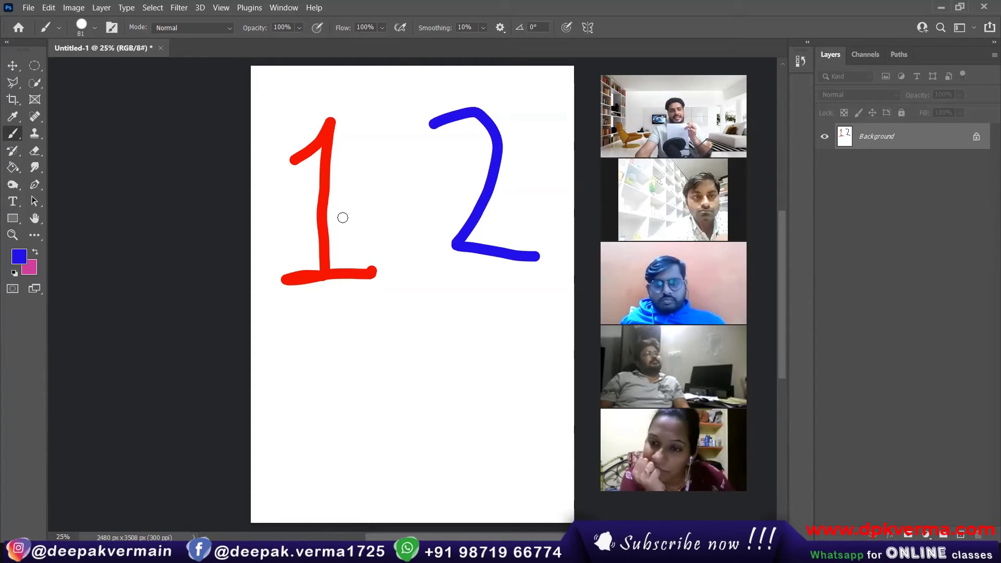
Switch the foreground colour to pink and paint a 3 below the red 1.
left_click(19, 255)
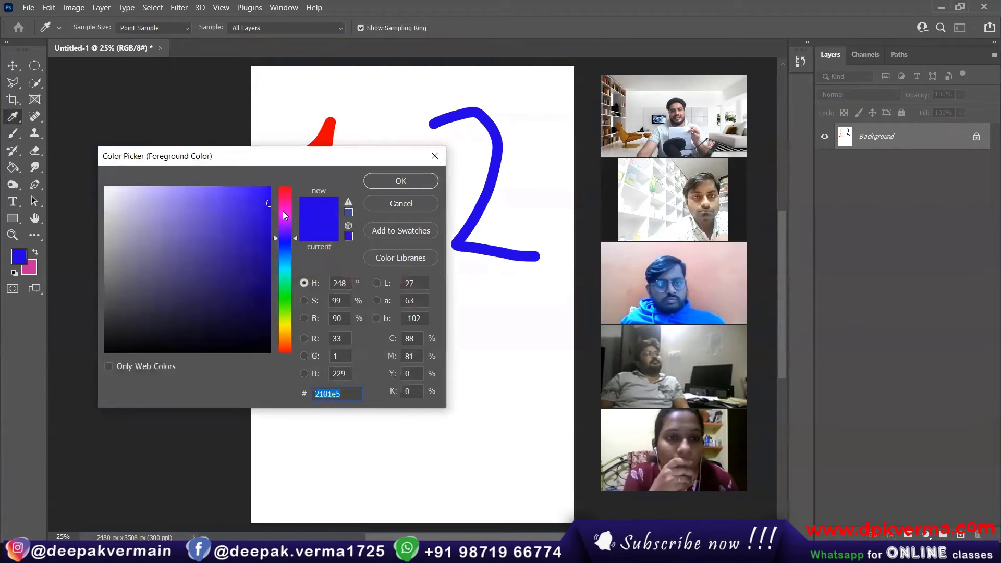
left_click(283, 210)
left_click(399, 188)
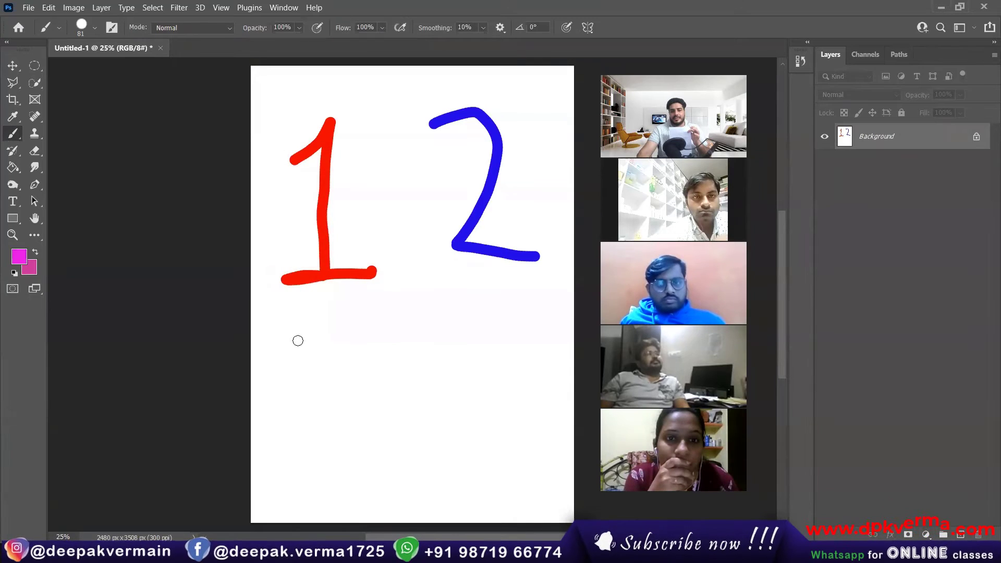
mouse_move(297, 340)
left_mouse_down()
mouse_move(322, 400)
mouse_move(391, 402)
mouse_move(368, 468)
mouse_move(308, 472)
left_mouse_up()
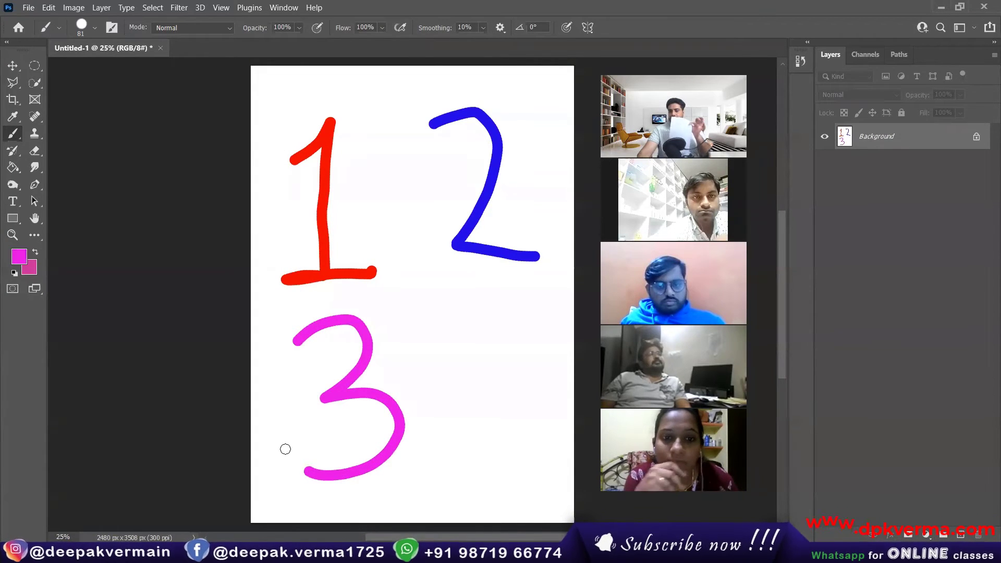
Set the foreground colour to yellow and brush a 4 below the blue 2.
left_click(17, 250)
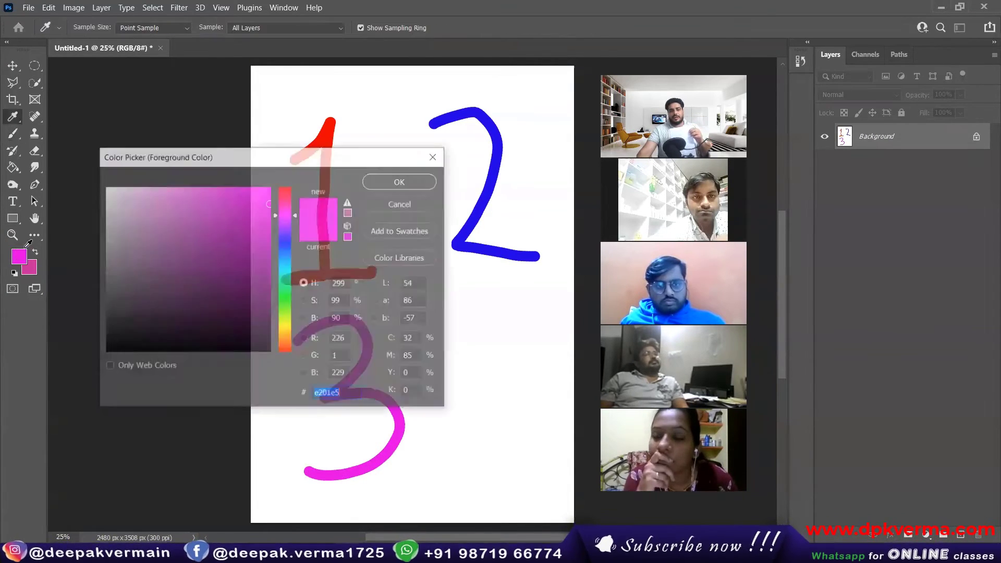
left_click(285, 339)
left_click(285, 322)
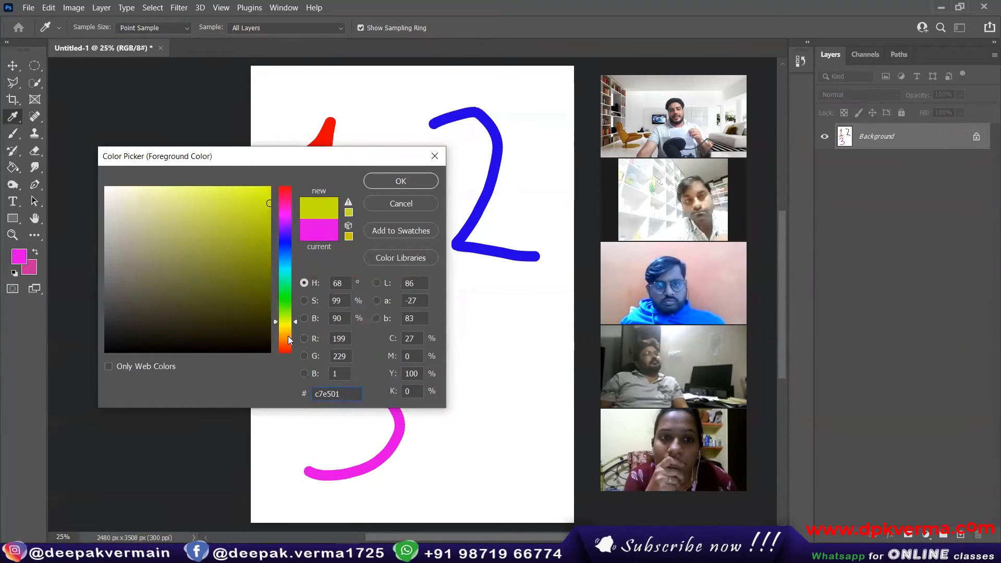
left_click(401, 181)
key("b")
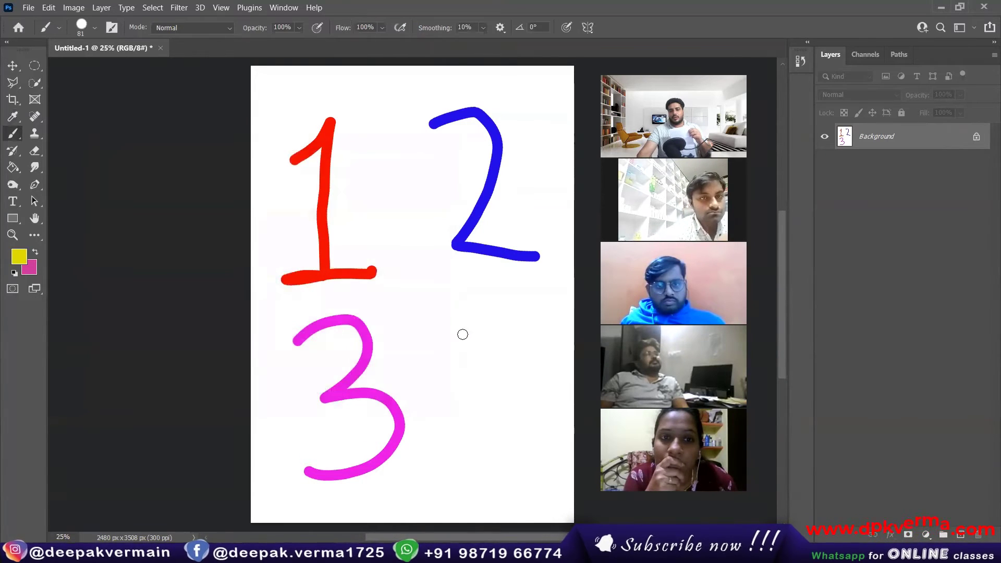
mouse_move(459, 305)
left_mouse_down()
mouse_move(525, 320)
mouse_move(526, 413)
left_mouse_up()
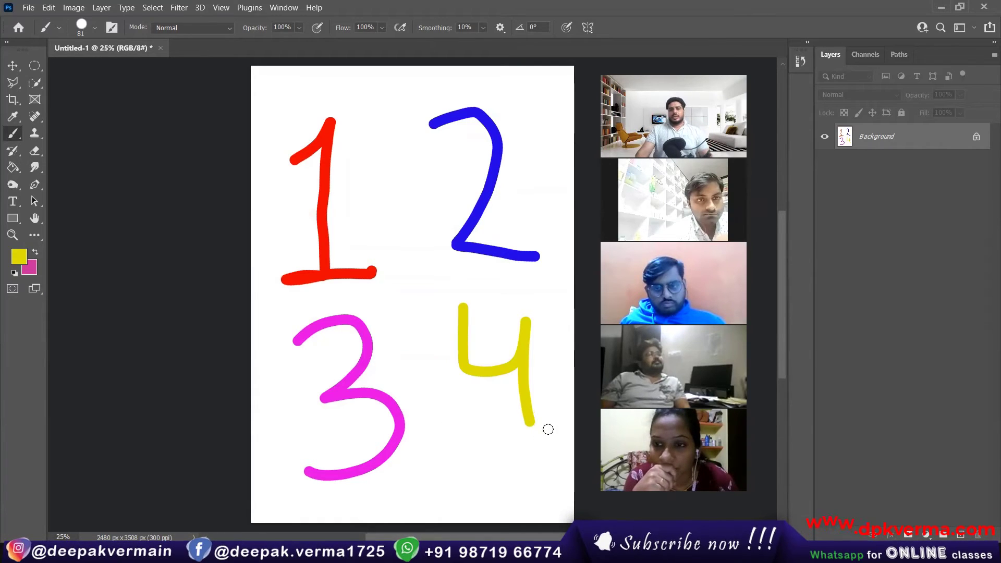
Try moving the drawing, dismiss the locked-Background warning, and unlock the Background into Layer 0.
left_click(14, 66)
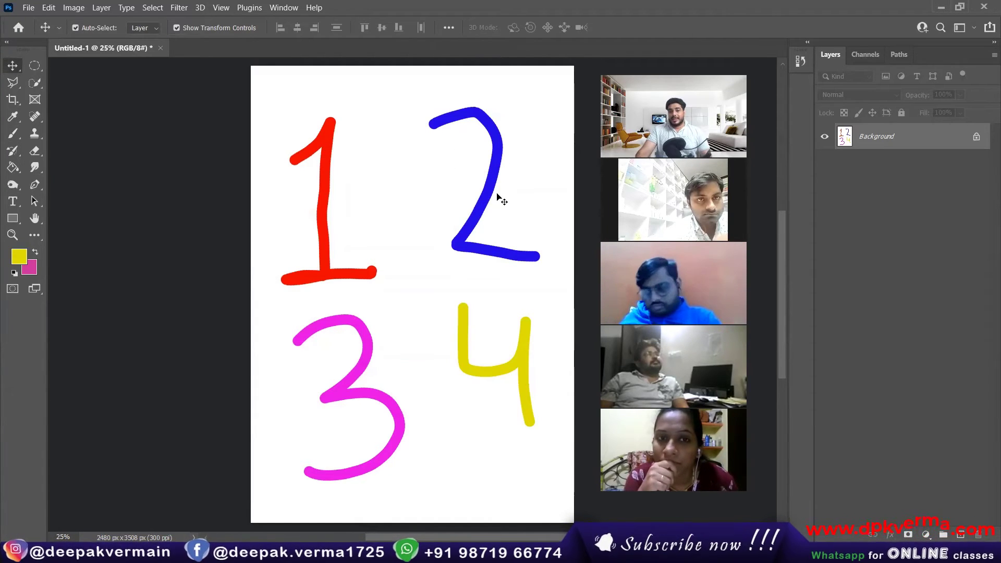
left_click_drag(493, 195, 391, 162)
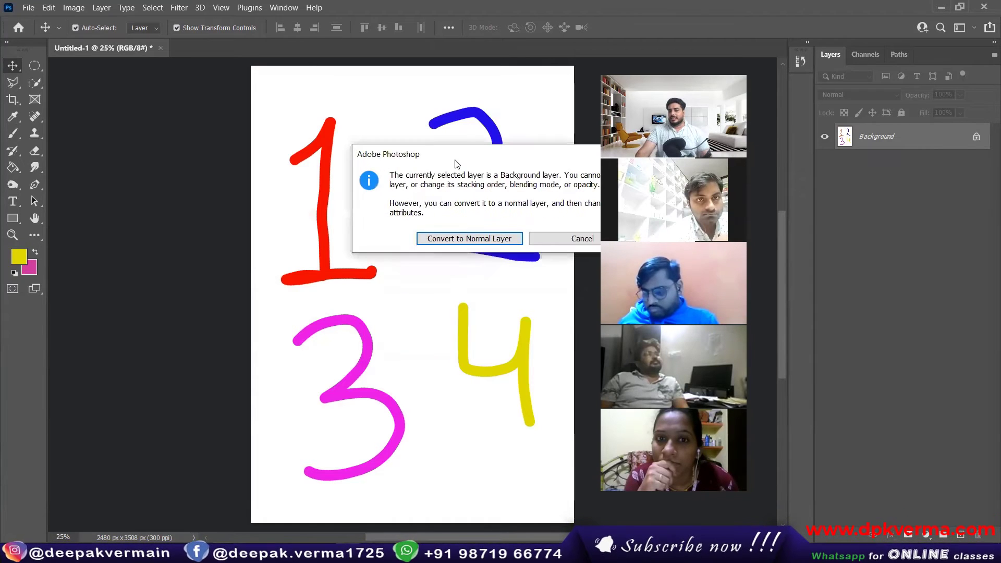
left_click_drag(452, 163, 300, 160)
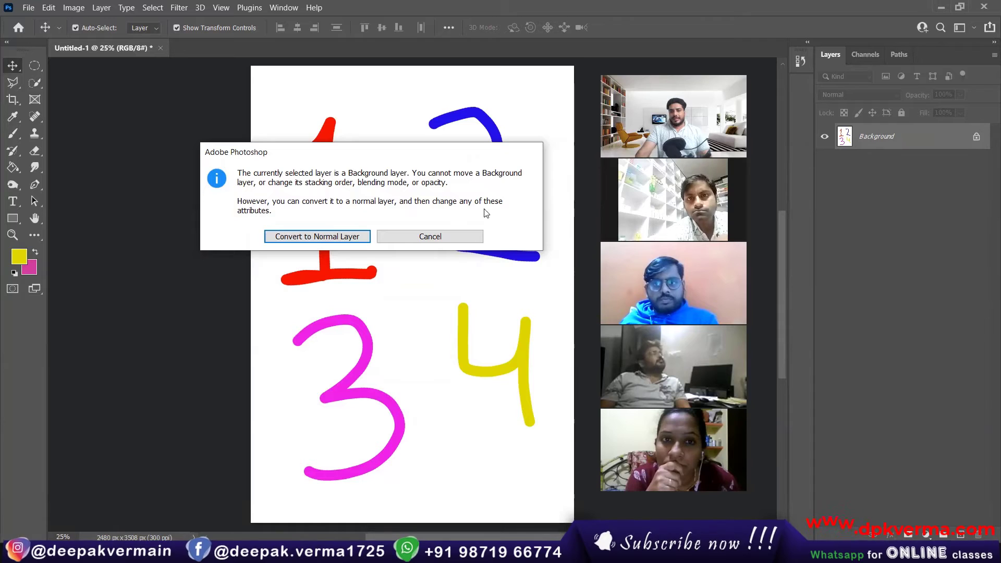
left_click(459, 235)
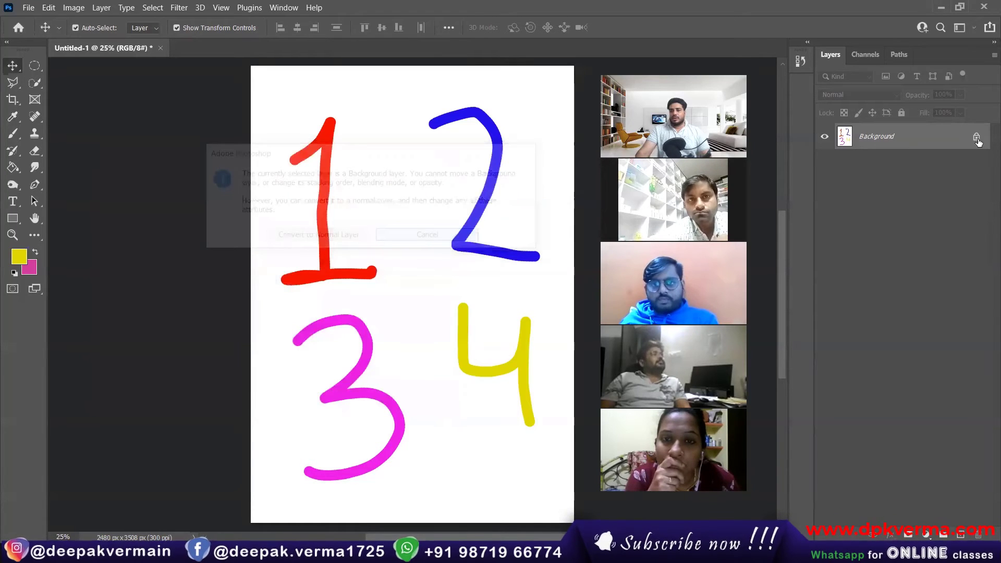
left_click(976, 138)
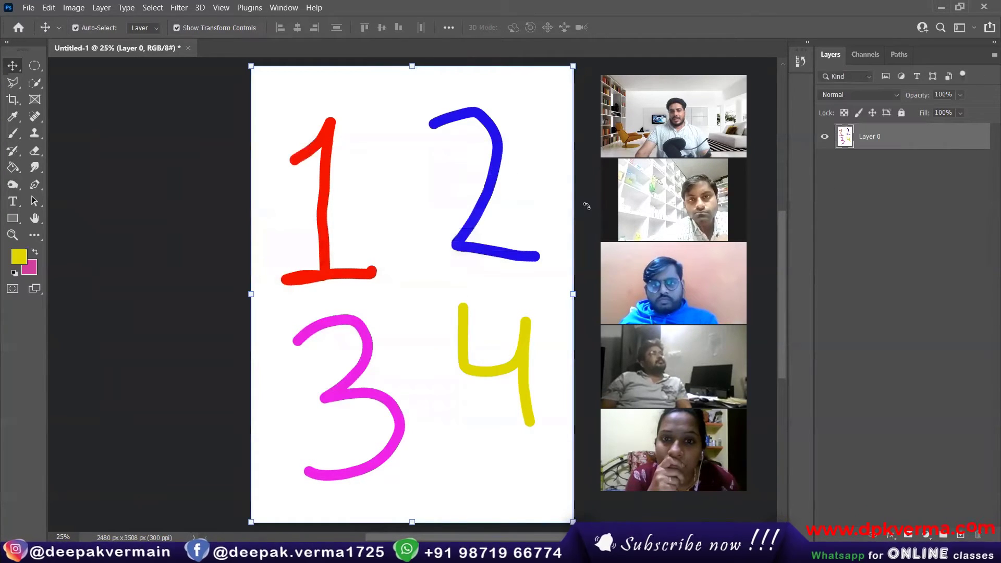
Move Layer 0 and undo, isolate the layer, then undo back to a blank white Background.
mouse_move(489, 199)
left_mouse_down()
mouse_move(452, 203)
mouse_move(487, 233)
mouse_move(468, 212)
left_mouse_up()
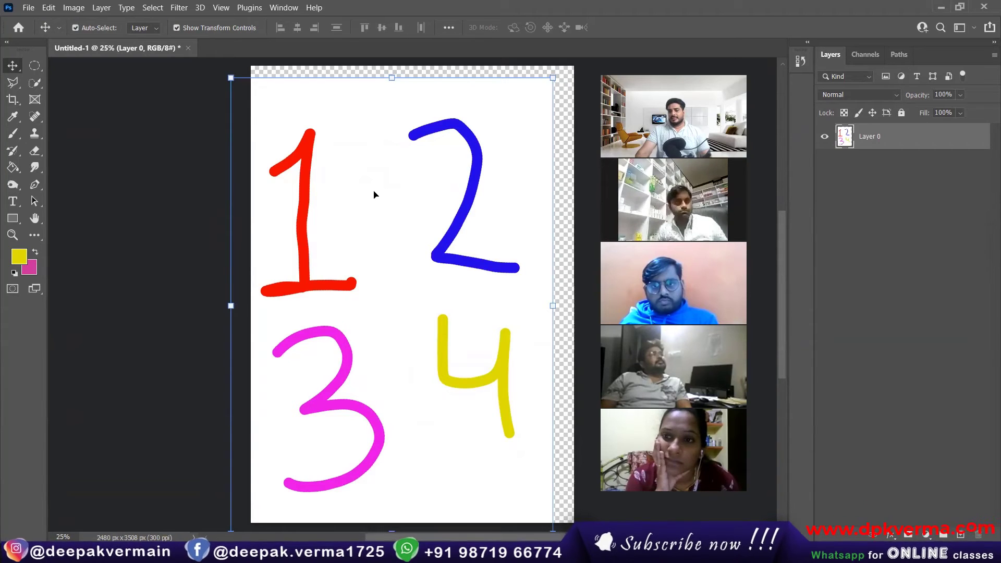
key("ctrl+z")
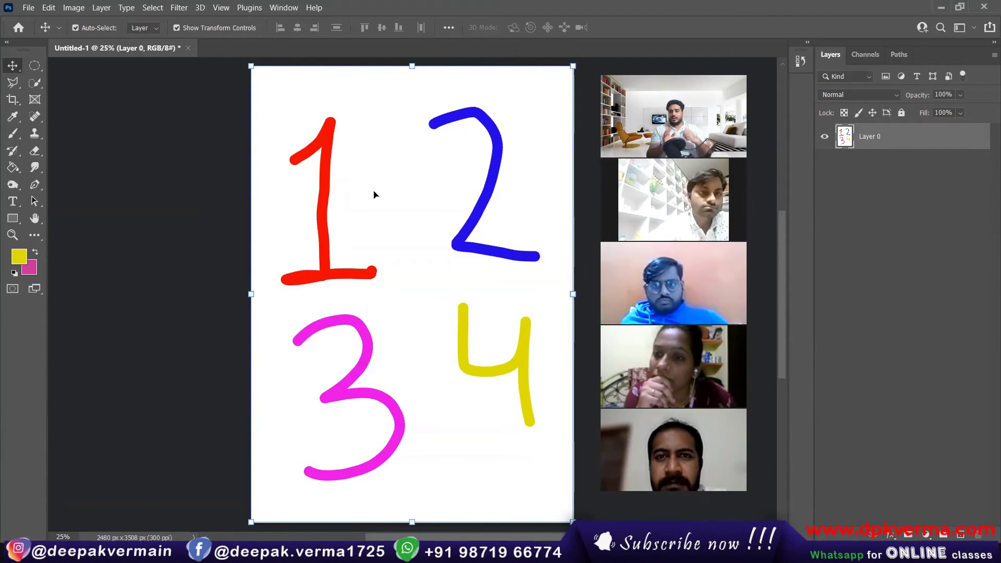
right_click(374, 194)
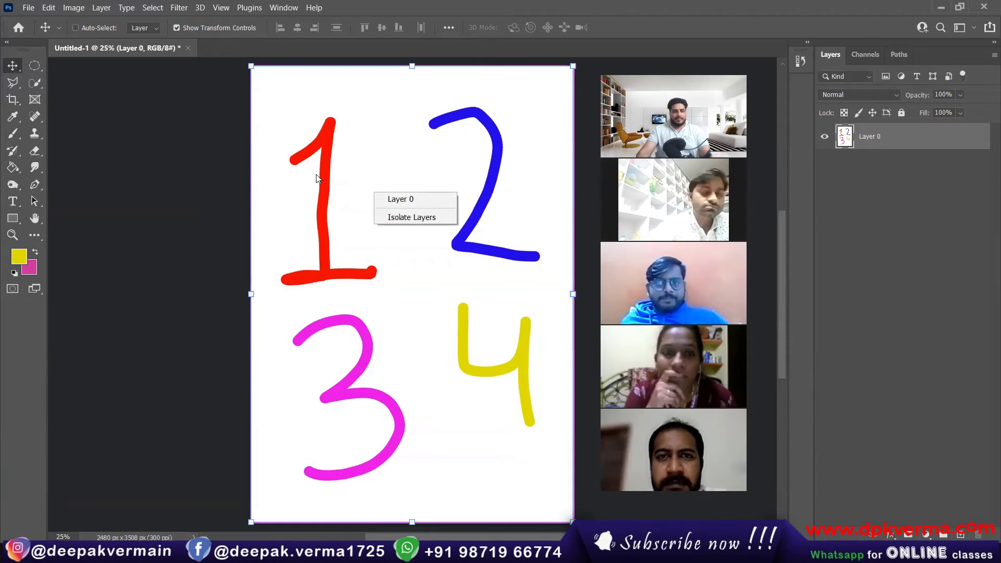
left_click(415, 217)
left_click(208, 211)
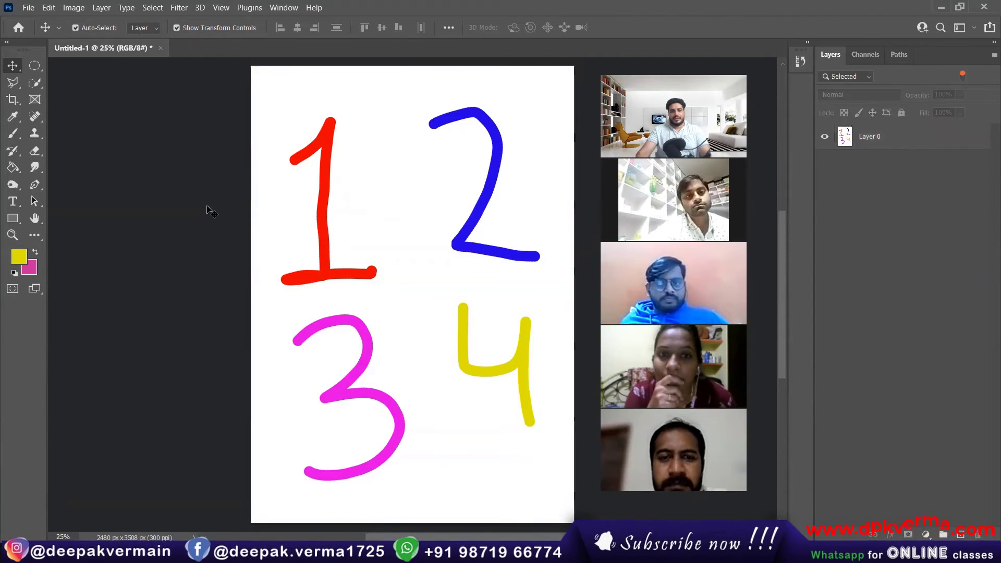
key("ctrl+z")
key("ctrl+z")
key("ctrl+z")
key("ctrl+z")
key("ctrl+z")
key("ctrl+z")
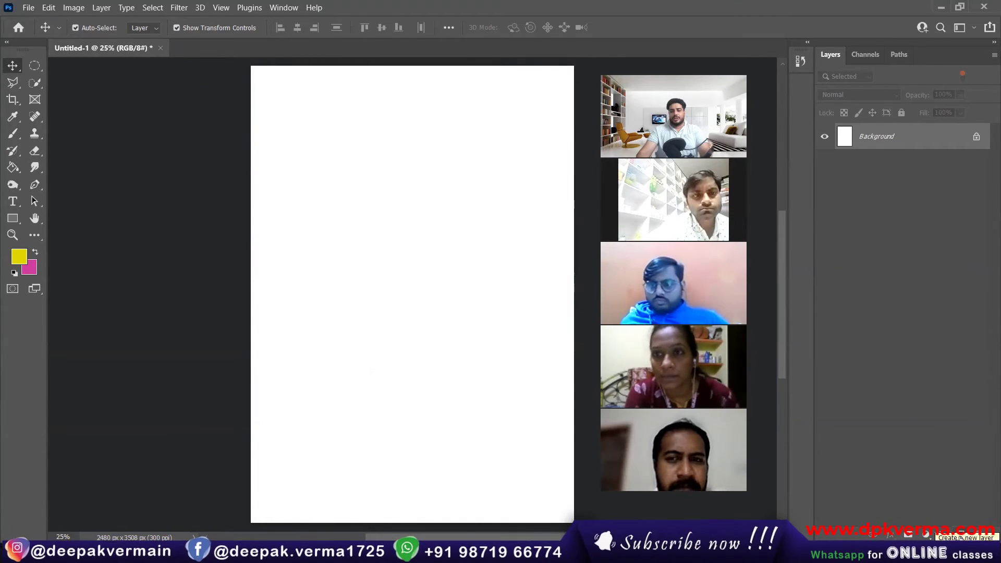
Add an empty Layer 1 above the Background, checking it by toggling the Background's visibility.
left_click(959, 536)
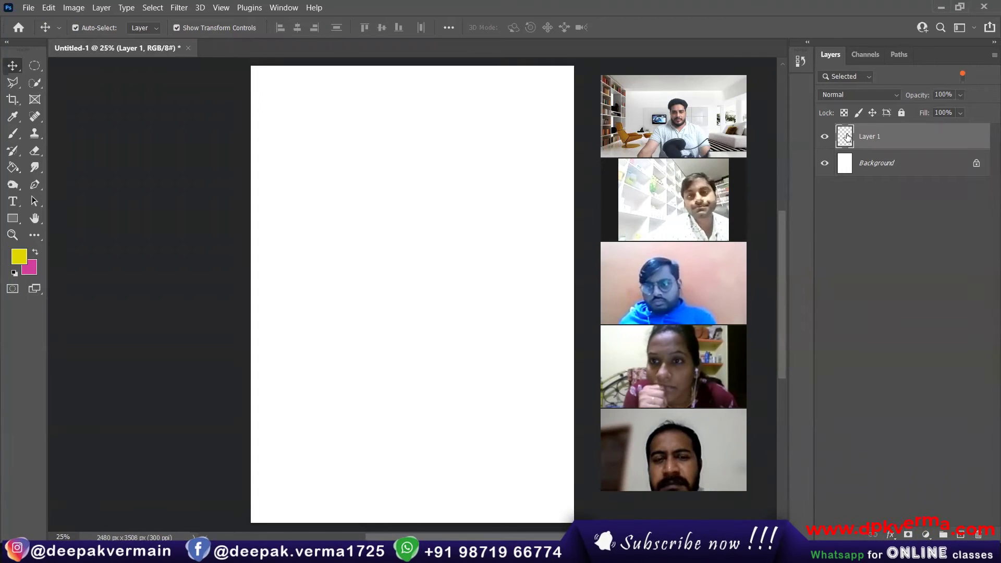
left_click(827, 164)
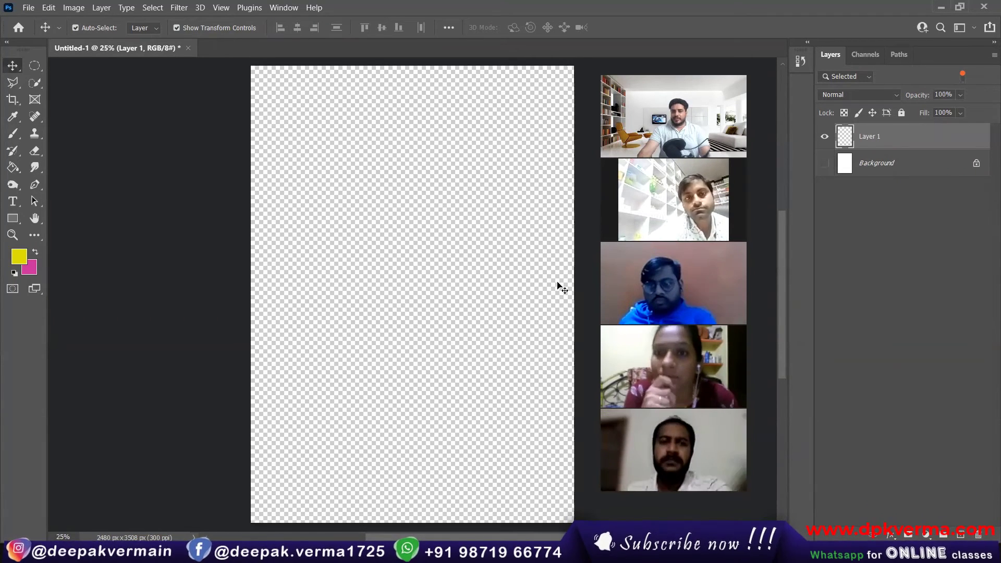
left_click(825, 164)
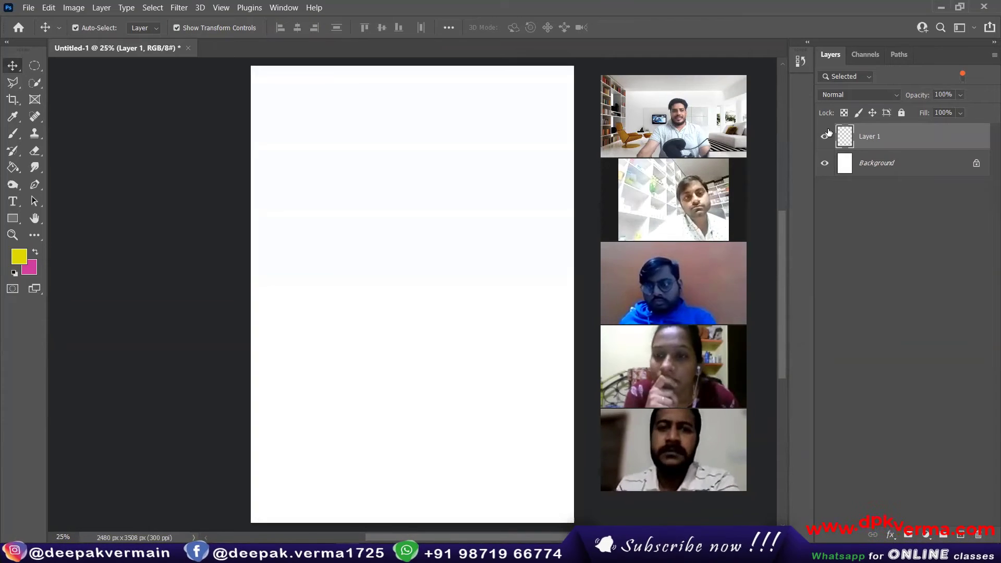
left_click(12, 133)
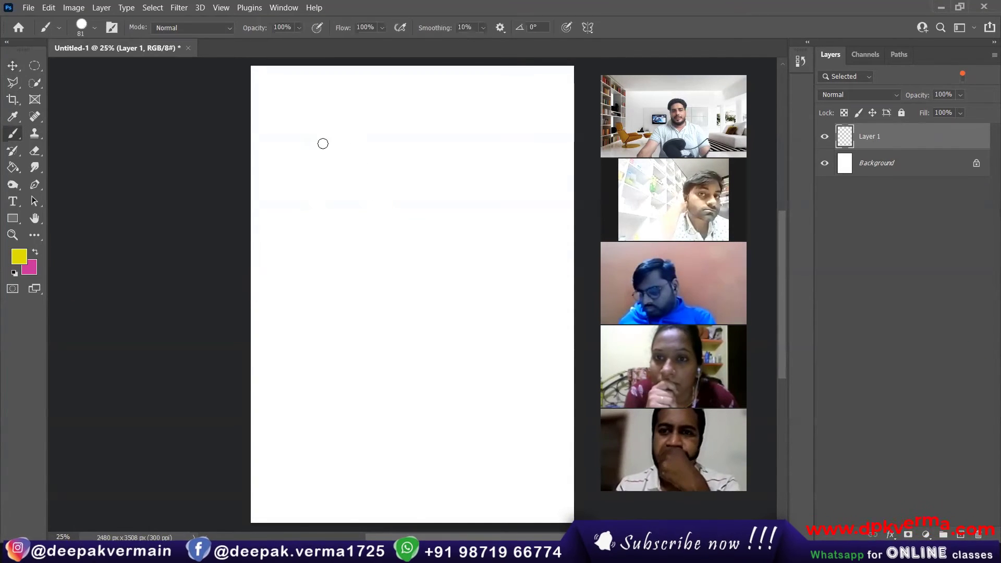
Paint a yellow 1 on Layer 1, then a red 2 beside it on a new layer.
mouse_move(296, 154)
left_mouse_down()
mouse_move(326, 128)
mouse_move(325, 233)
mouse_move(287, 248)
mouse_move(364, 242)
left_mouse_up()
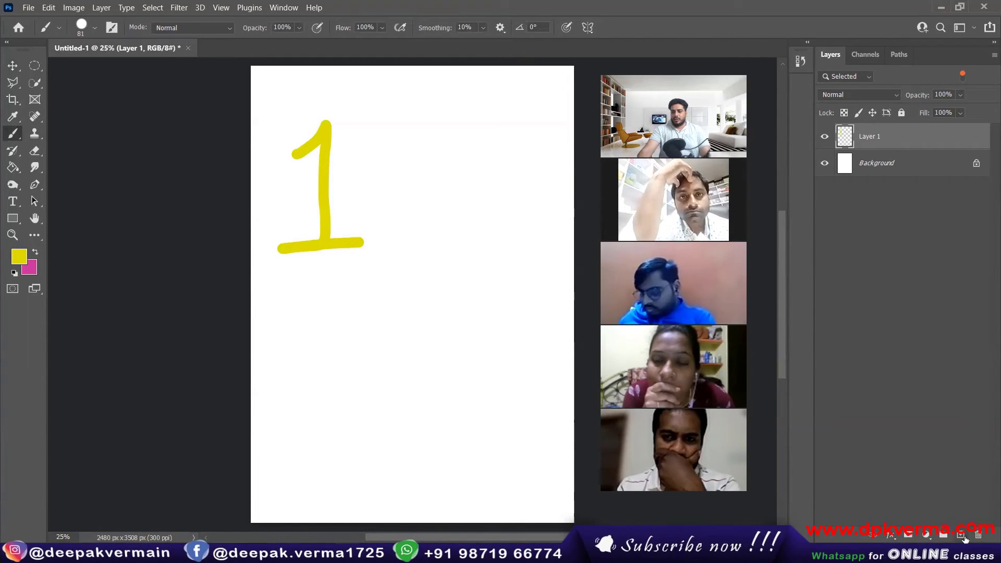
left_click(963, 536)
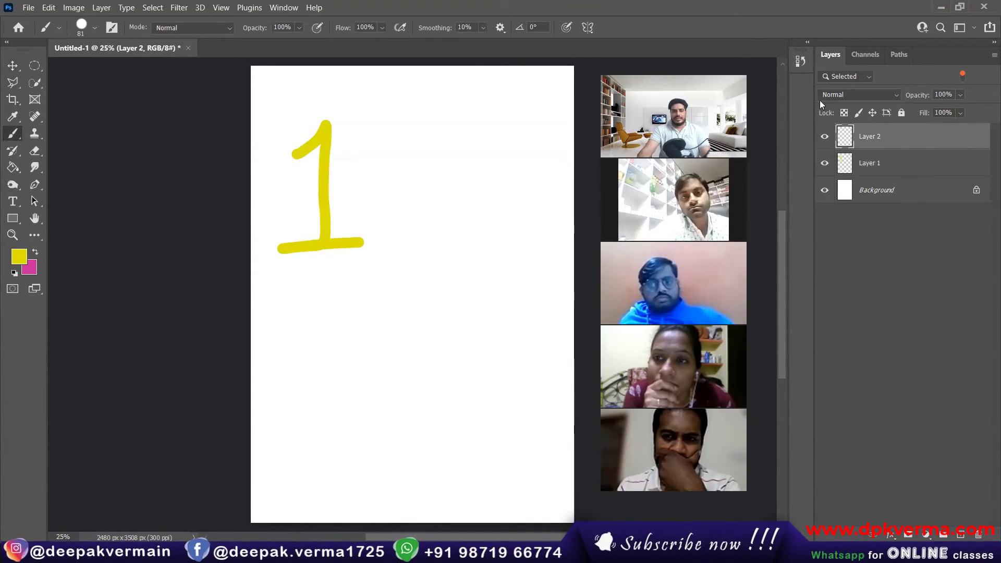
left_click(15, 255)
left_click_drag(290, 215, 288, 194)
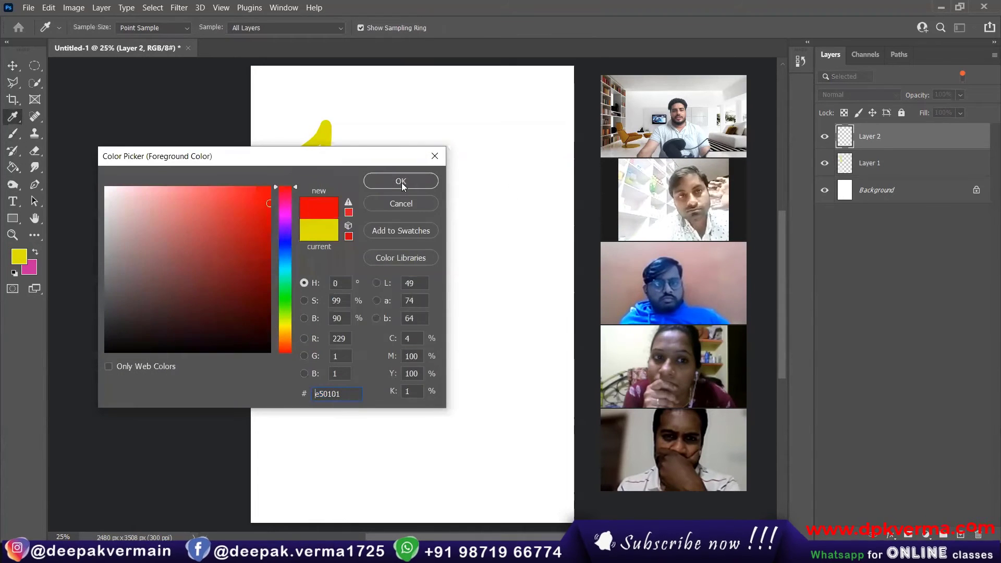
left_click(397, 182)
mouse_move(442, 145)
left_mouse_down()
mouse_move(522, 142)
mouse_move(492, 209)
mouse_move(456, 227)
mouse_move(535, 226)
left_mouse_up()
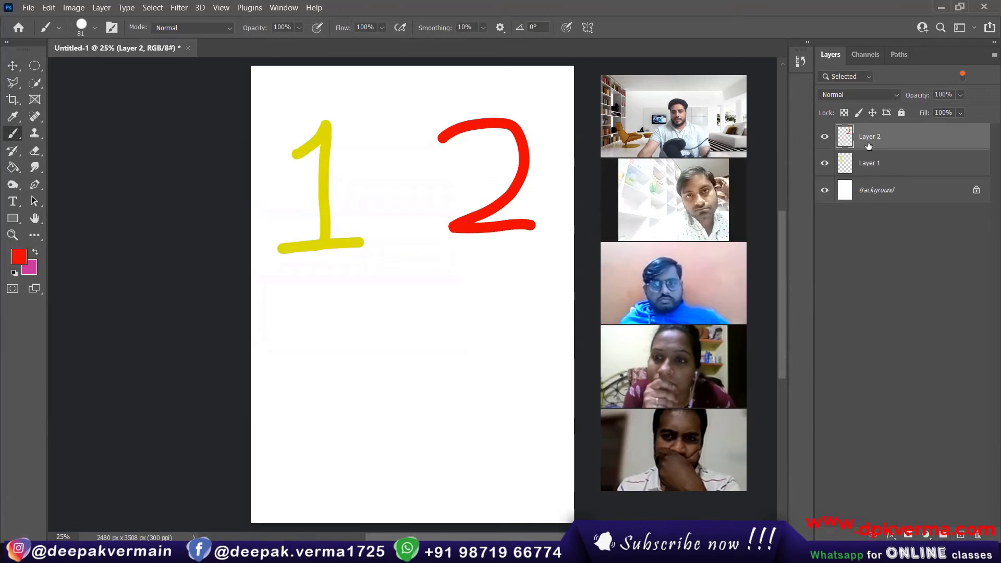
Create a new layer and paint a blue 3 below the 1.
key("ctrl+shift+alt+n")
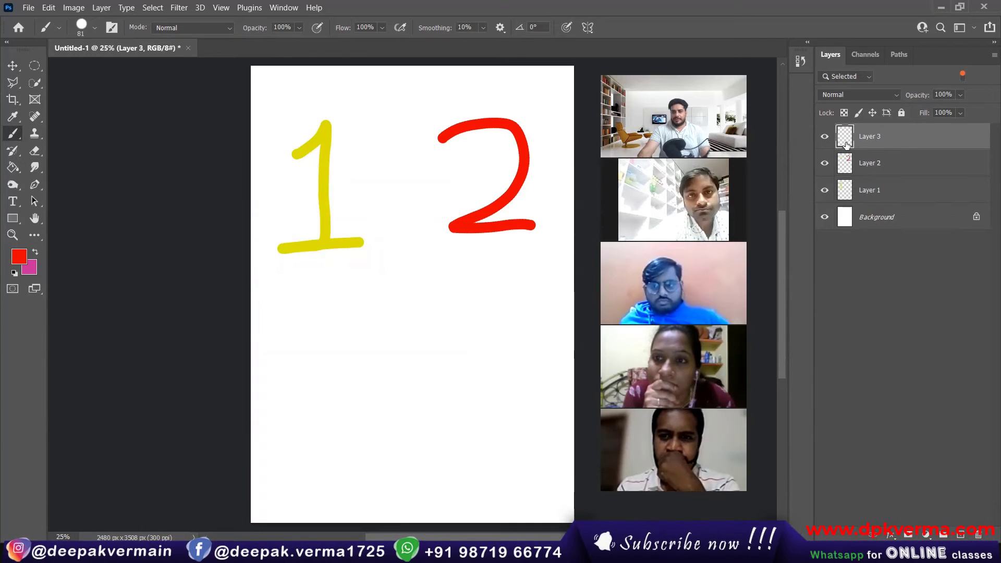
left_click(19, 255)
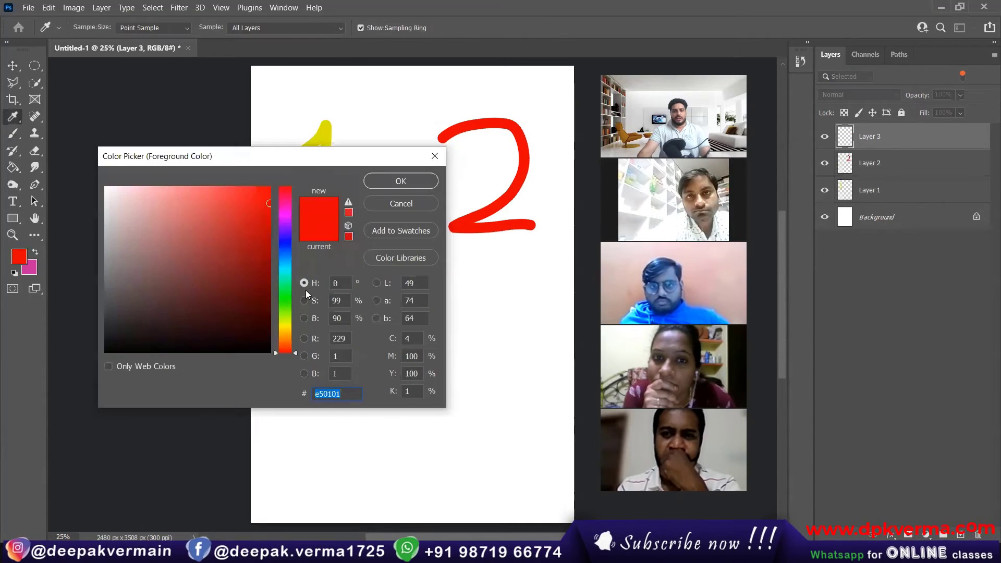
left_click(275, 236)
left_click(400, 181)
mouse_move(288, 356)
left_mouse_down()
mouse_move(363, 363)
mouse_move(309, 402)
mouse_move(369, 425)
mouse_move(308, 461)
left_mouse_up()
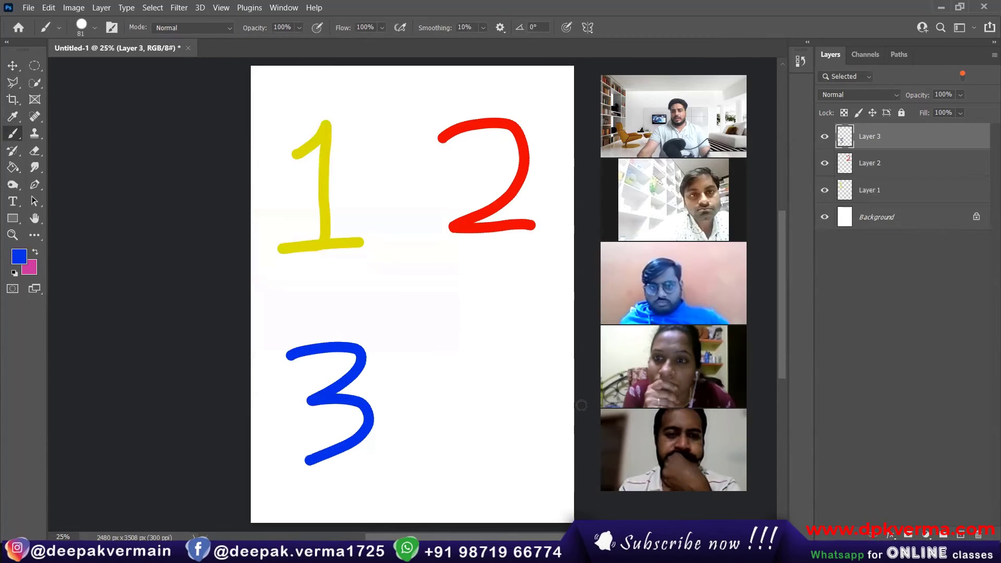
Add another layer and paint a green 4 beside the 3.
left_click(960, 537)
left_click(19, 256)
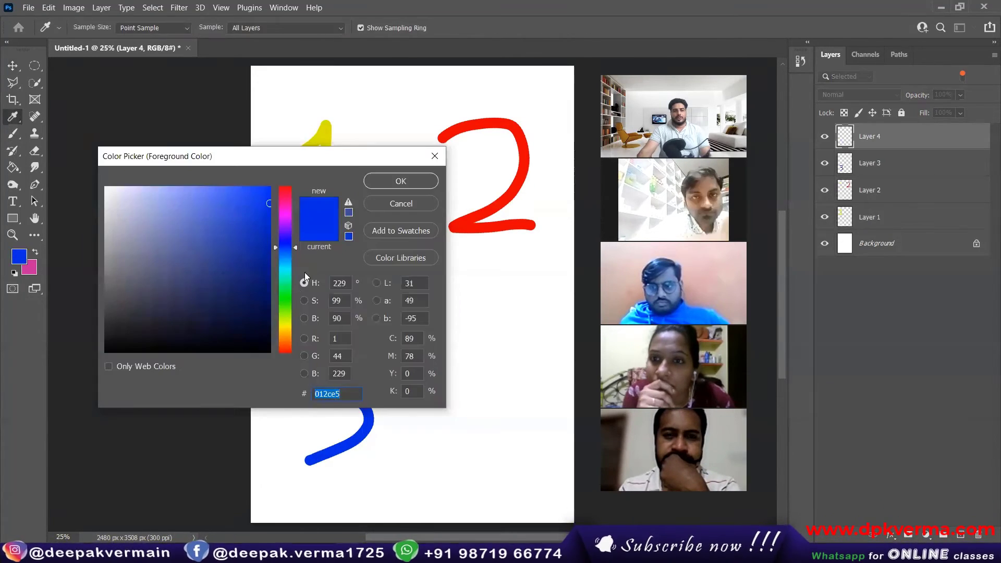
left_click(281, 301)
left_click(385, 181)
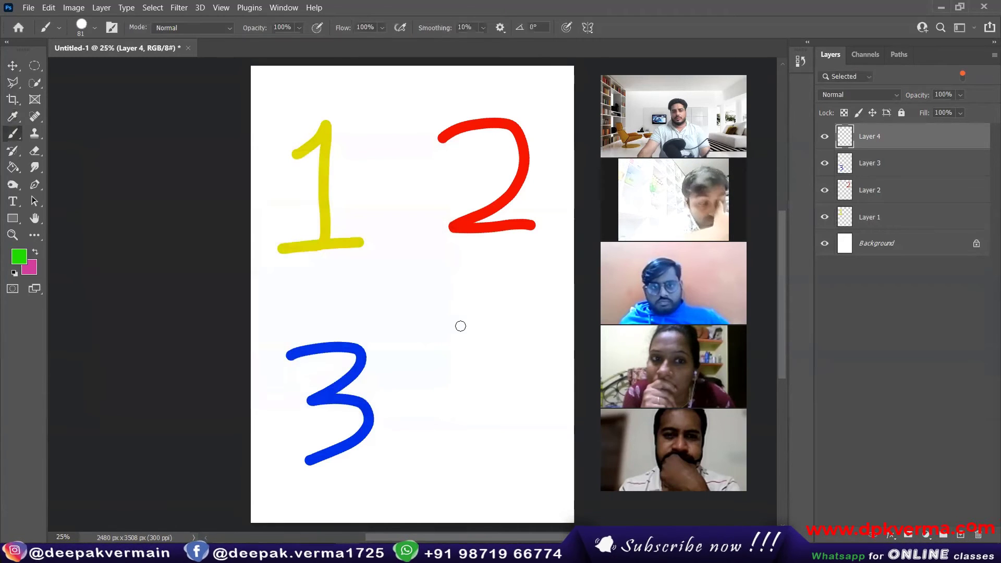
mouse_move(453, 316)
left_mouse_down()
mouse_move(496, 373)
mouse_move(518, 374)
left_mouse_up()
left_click_drag(515, 336, 532, 435)
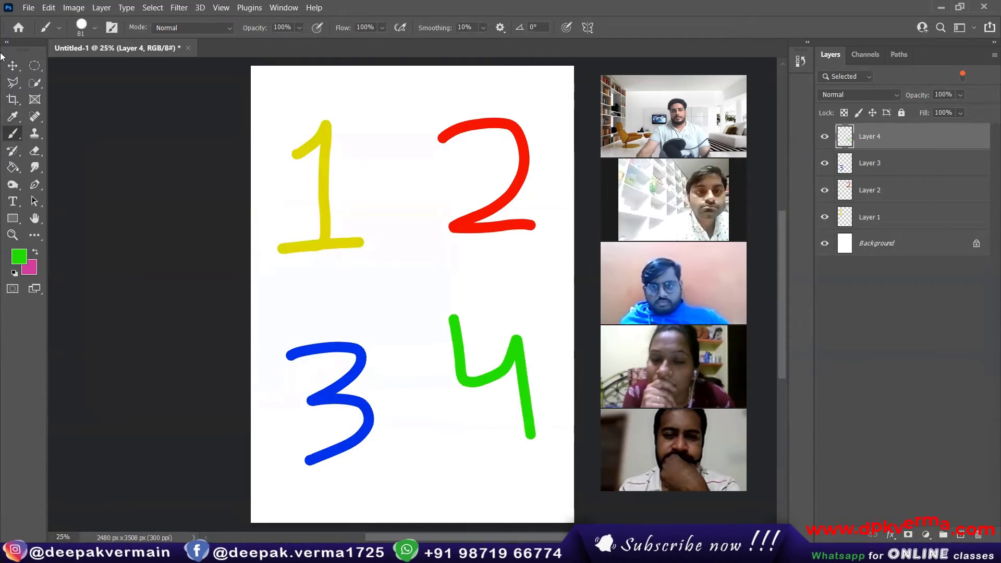
left_click(13, 65)
left_click(132, 157)
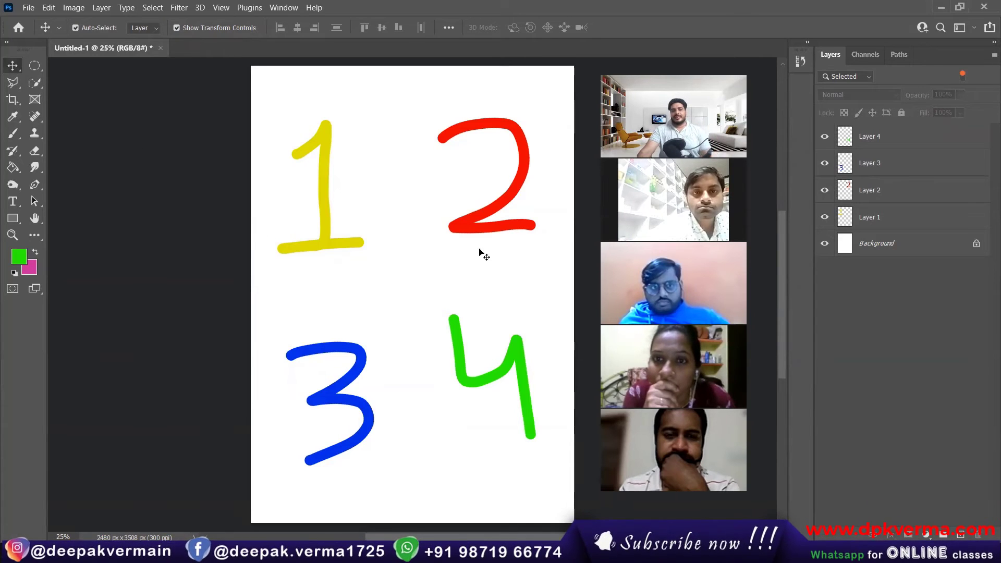
Drag the red 2, blue 3 and green 4 around to try positions near the 1.
left_click_drag(484, 218, 379, 232)
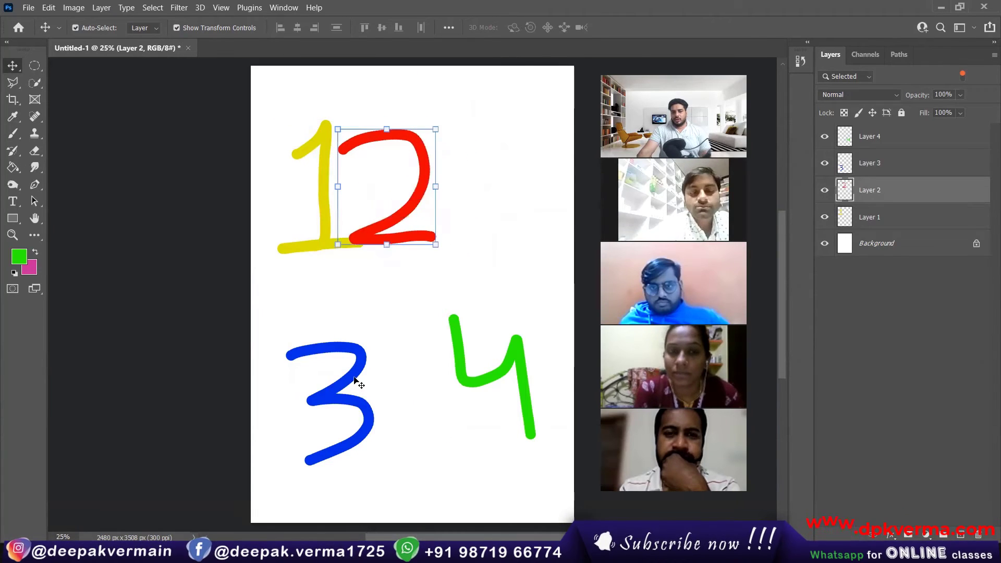
left_click_drag(342, 402, 332, 376)
mouse_move(508, 368)
left_mouse_down()
mouse_move(433, 302)
mouse_move(523, 367)
left_mouse_up()
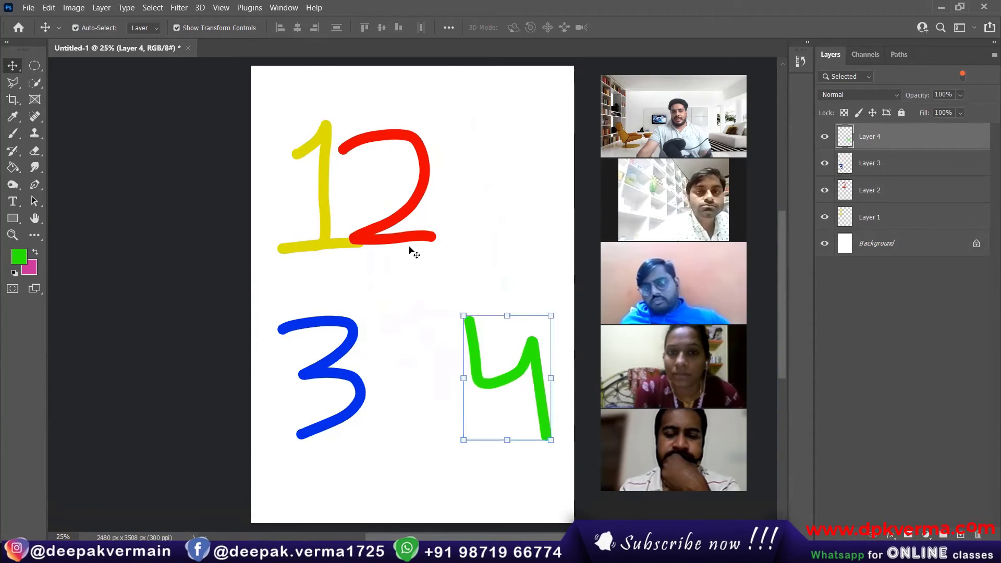
left_click_drag(406, 239, 476, 264)
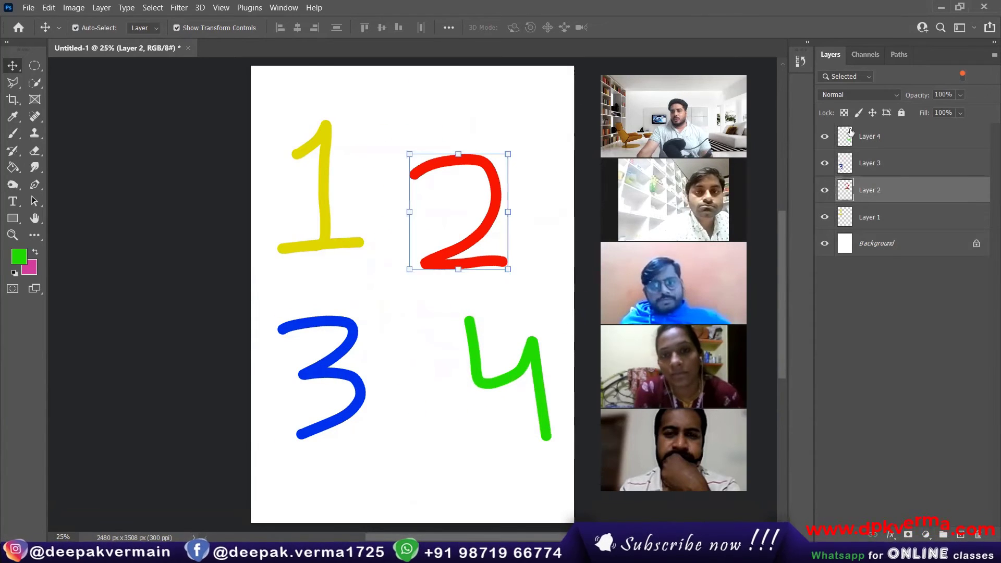
left_click(851, 144)
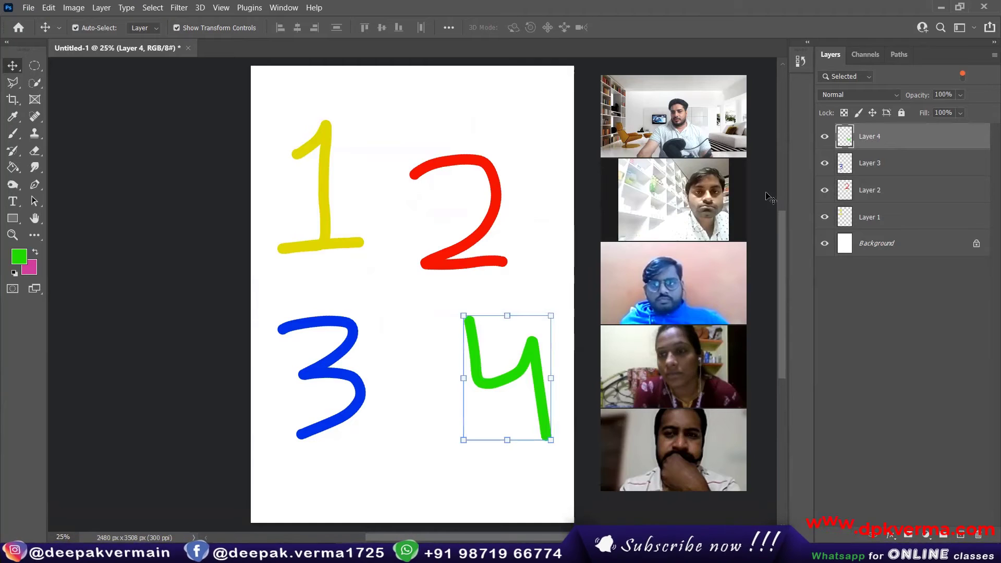
Arrange the 1, 2, 3 and 4 into an overlapping diagonal cascade, moving Layer 4 below Layer 3.
left_click_drag(338, 243, 414, 269)
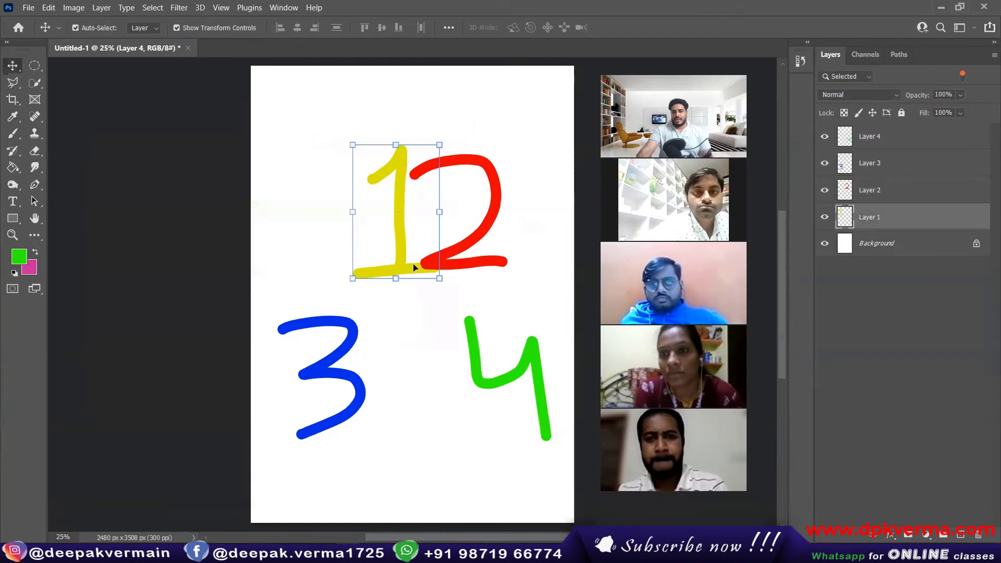
left_click_drag(493, 264, 443, 312)
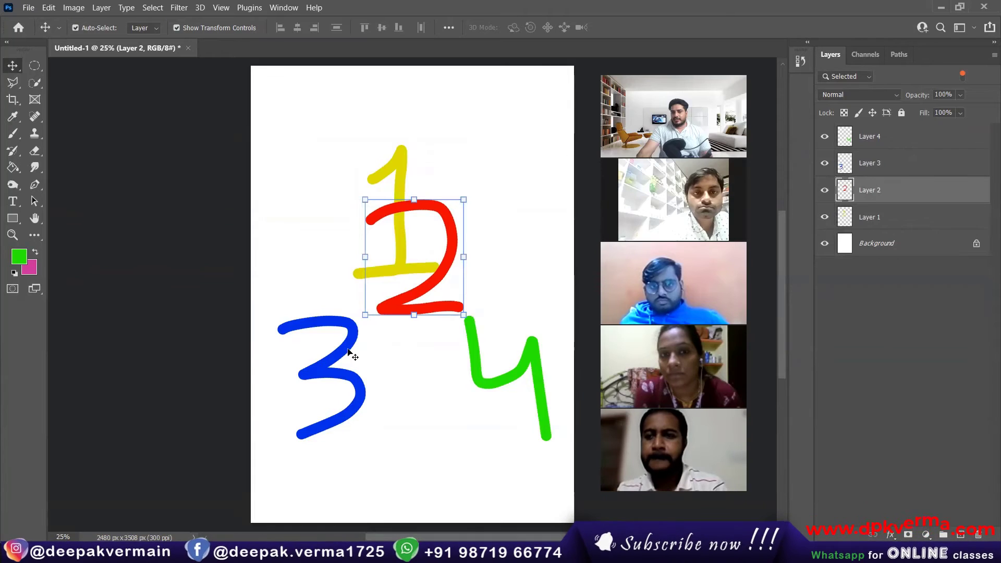
left_click_drag(340, 359, 476, 321)
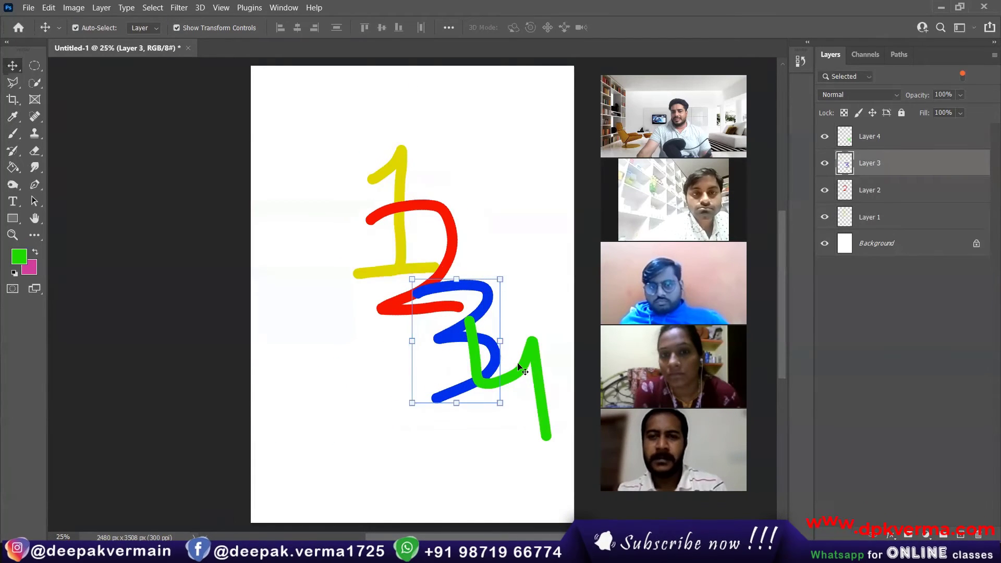
left_click_drag(532, 367, 514, 382)
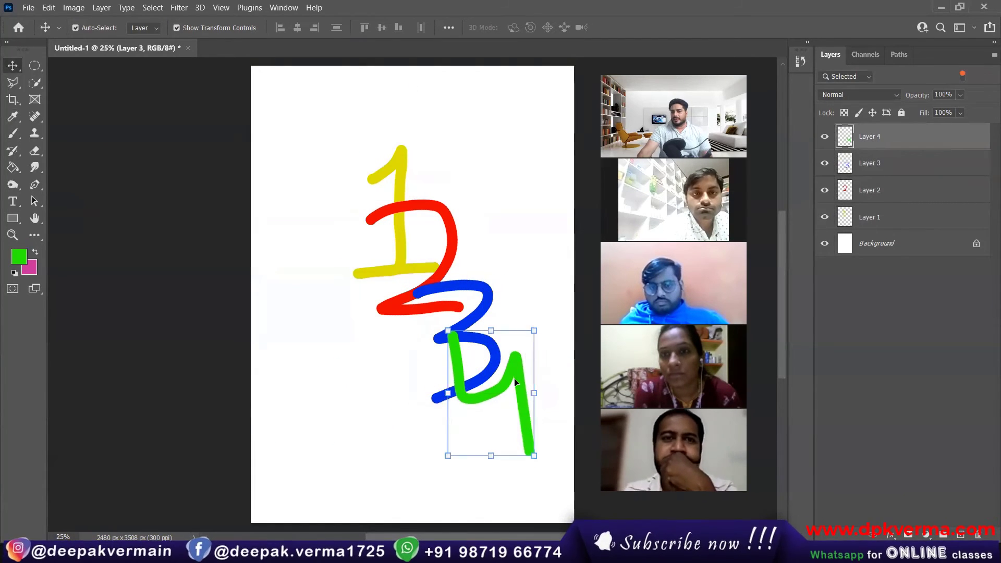
left_click(537, 284)
left_click(521, 386)
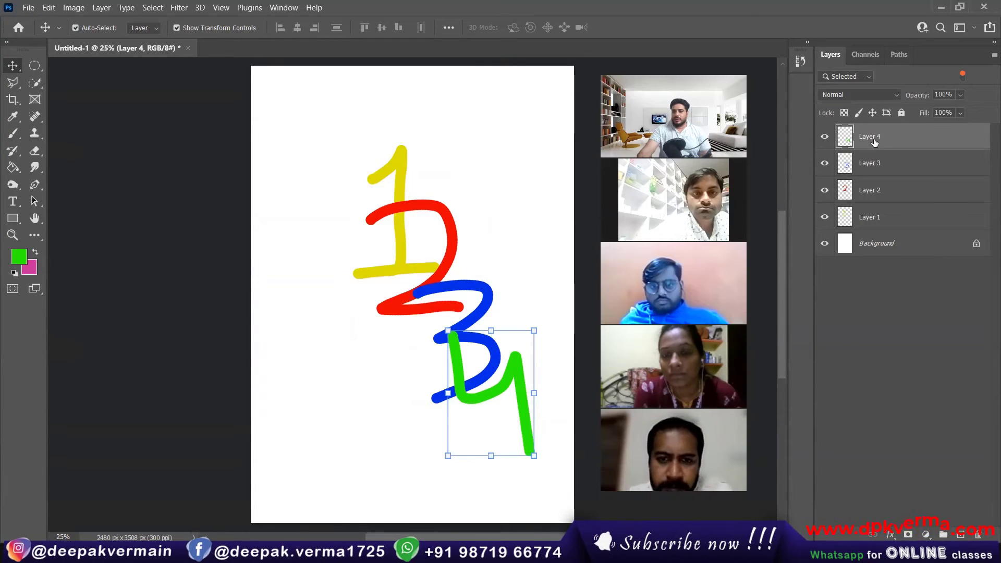
left_click_drag(873, 140, 874, 168)
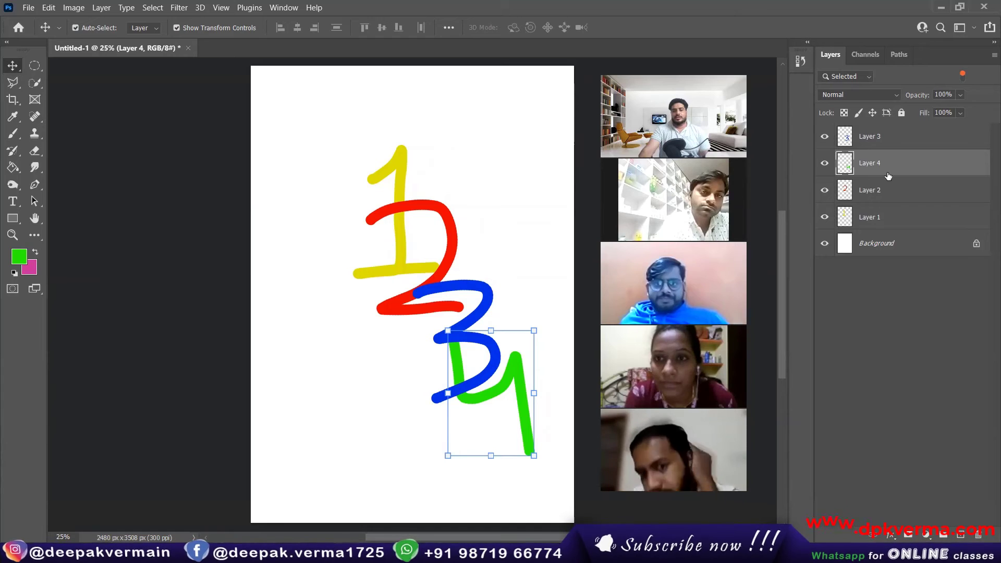
Return Layer 4 to the top of the stack and nudge the green 4 down and right.
left_click_drag(882, 177, 869, 127)
mouse_move(512, 386)
left_mouse_down()
mouse_move(420, 233)
mouse_move(414, 201)
mouse_move(463, 354)
mouse_move(520, 381)
left_mouse_up()
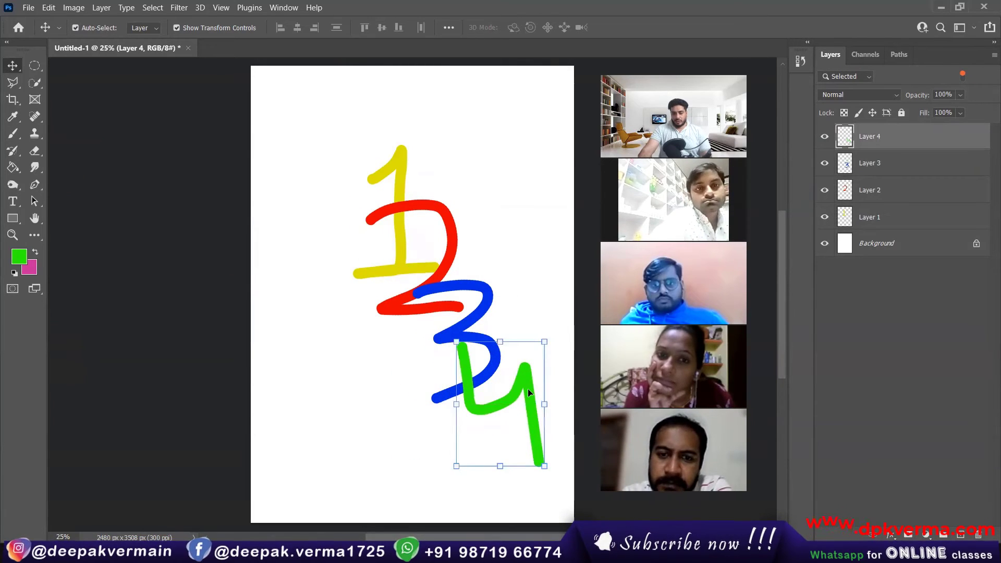
left_click(536, 269)
left_click(399, 163)
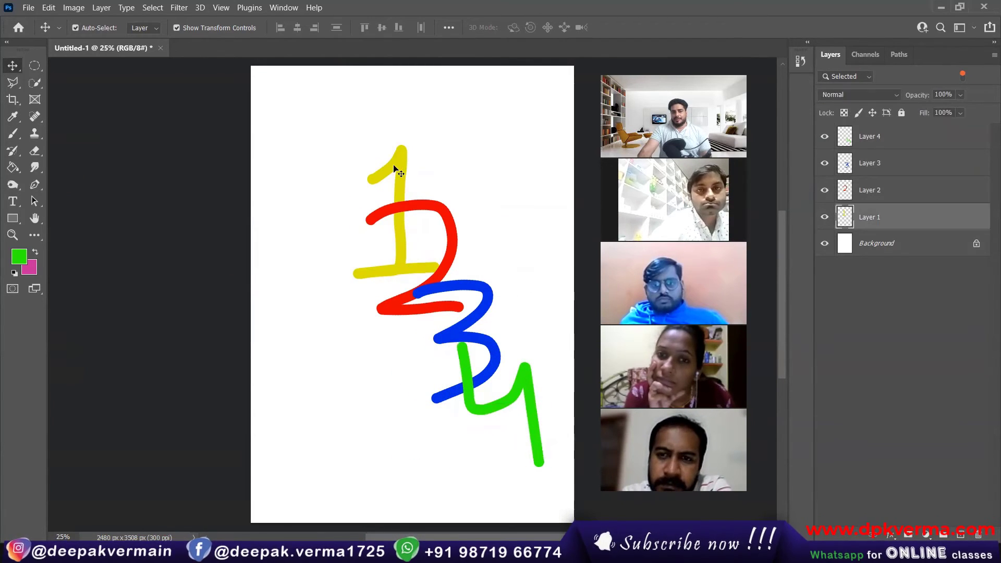
Nudge the yellow 1 up and left, then turn off Auto-Select.
left_click_drag(397, 156, 389, 143)
left_click(402, 215)
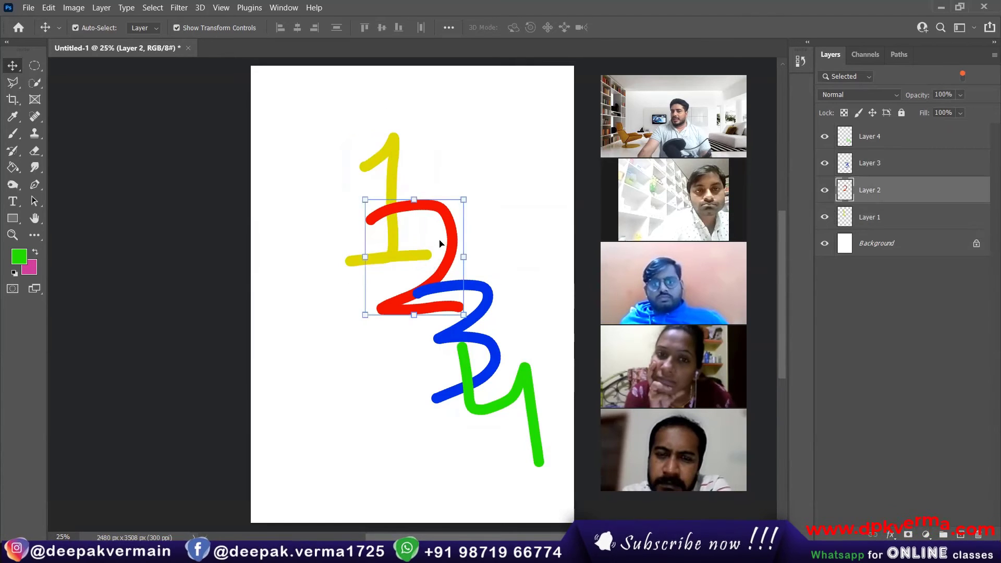
left_click(395, 158)
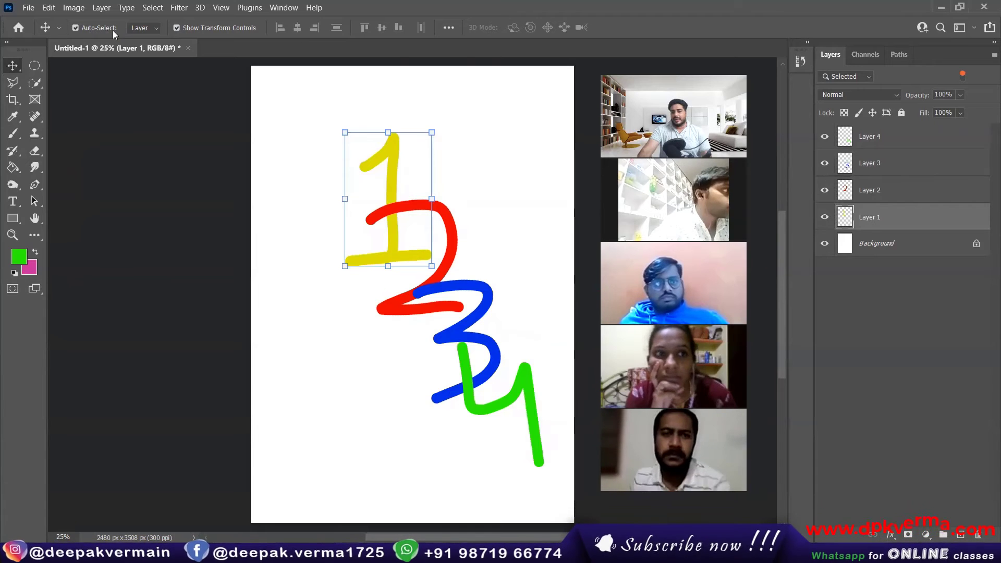
left_click(85, 28)
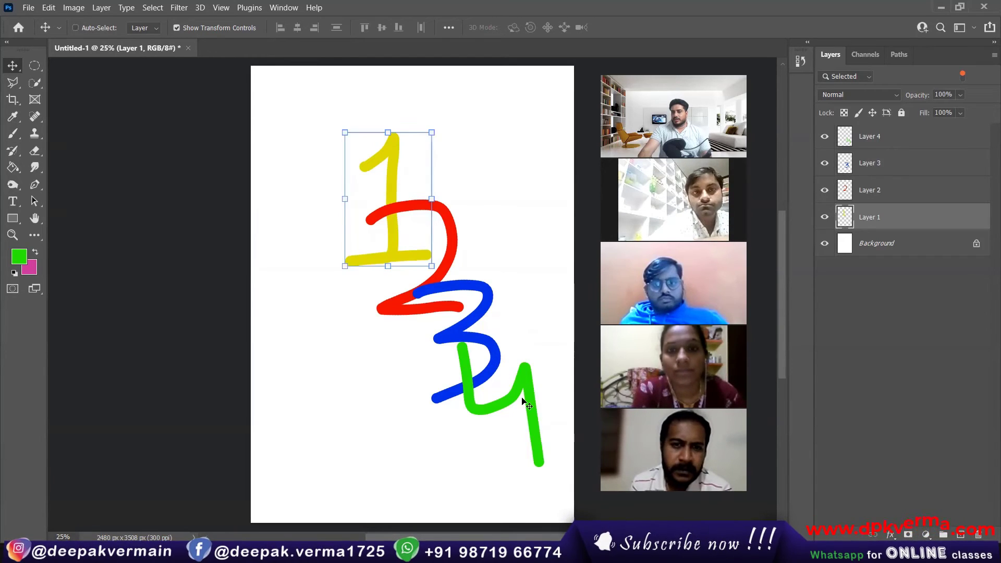
Select Layer 2 and drag the red 2 down and left onto the blue 3.
left_click(906, 191)
left_click_drag(529, 196, 472, 166)
left_click_drag(103, 251, 197, 252)
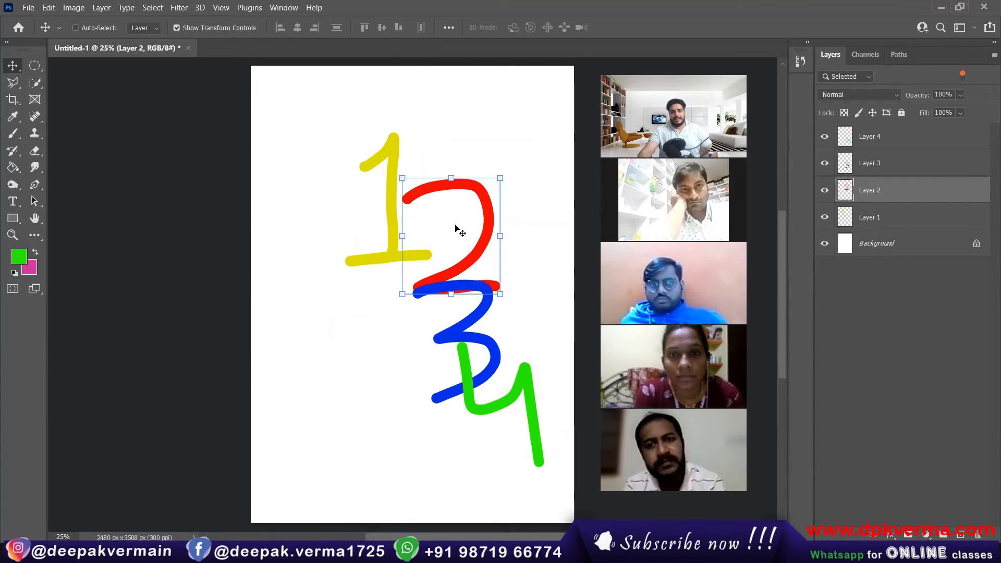
left_click_drag(484, 223, 437, 285)
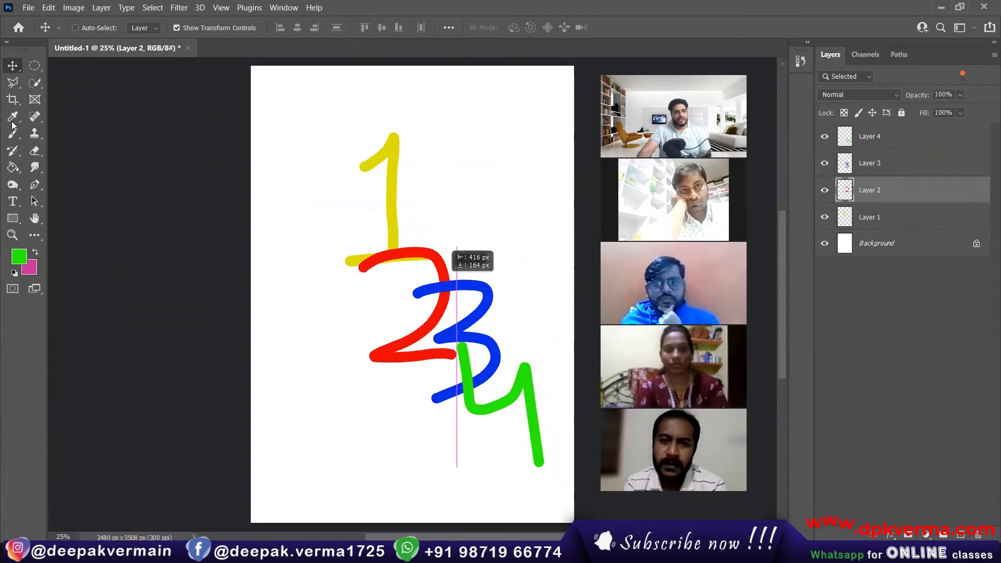
Brush a green stroke down the 1's stem and re-enable Auto-Select.
key("b")
left_click_drag(391, 173, 390, 227)
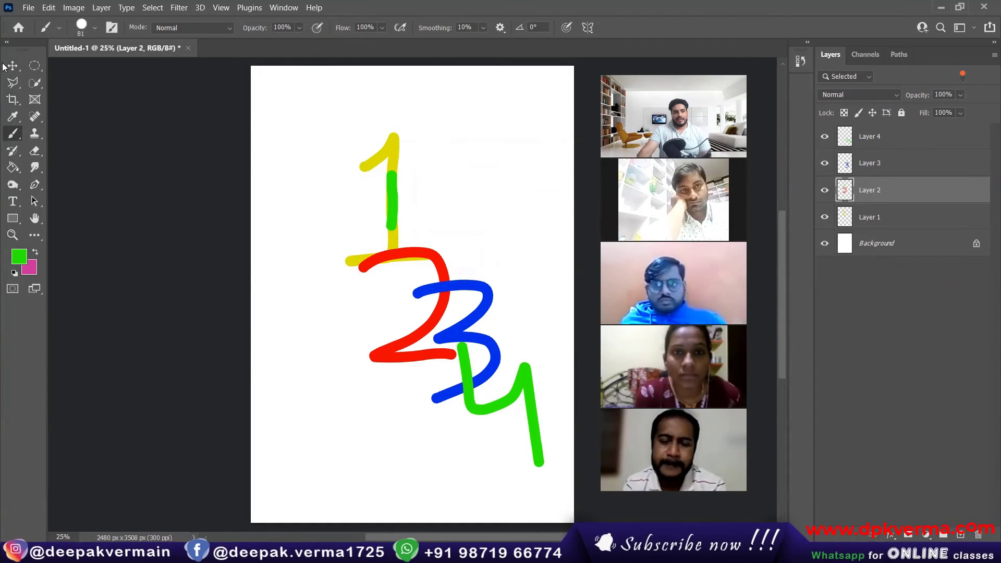
key("v")
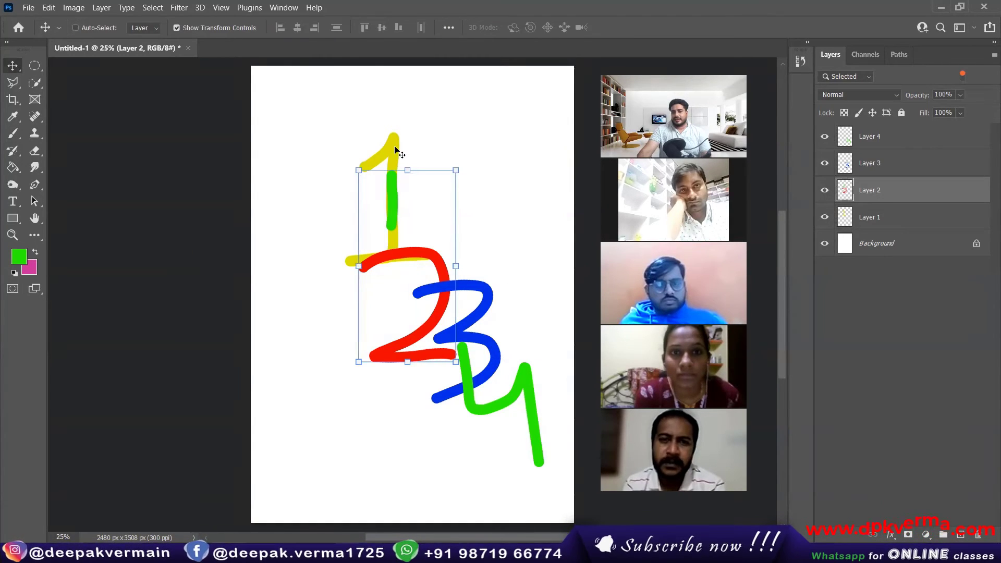
left_click(75, 28)
Select Layer 1 and move the yellow 1 up and left to the page's top left.
left_click(186, 196)
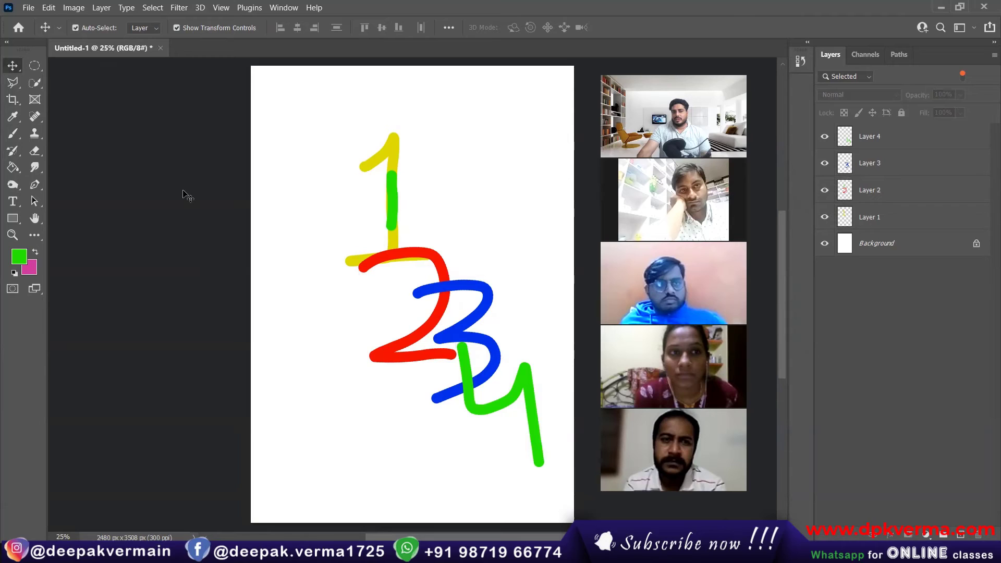
left_click(393, 149)
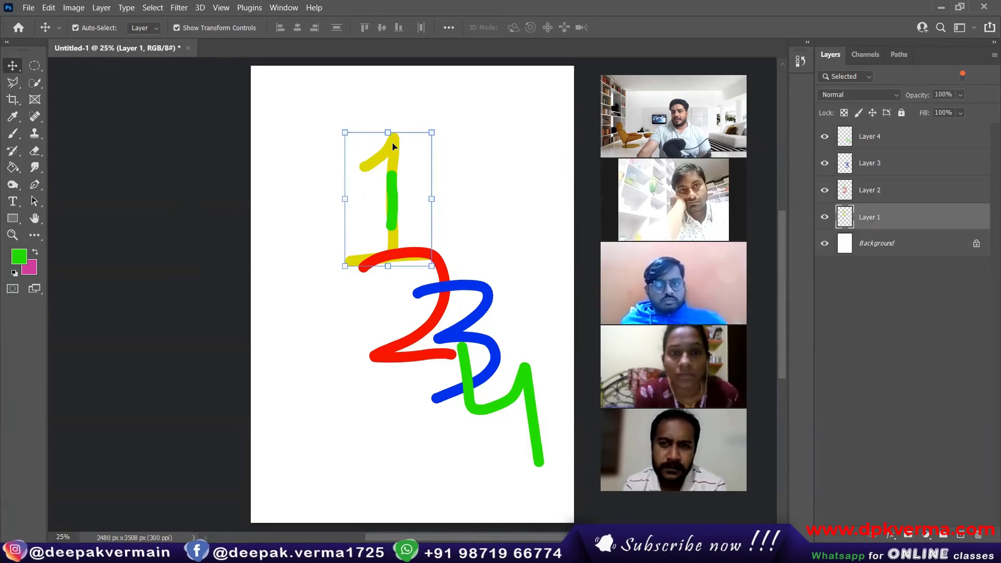
left_click(395, 196)
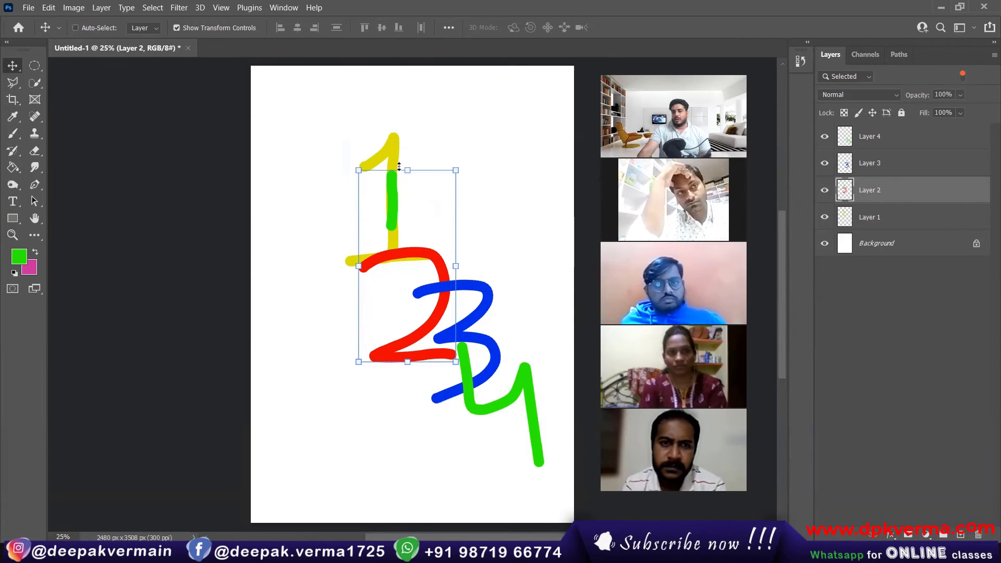
left_click(875, 223)
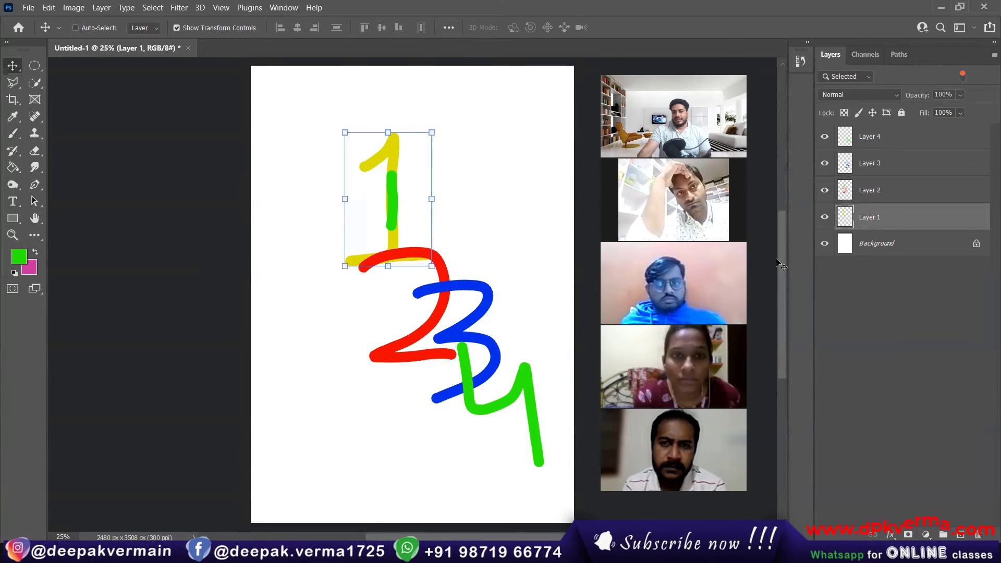
left_click_drag(348, 326, 325, 311)
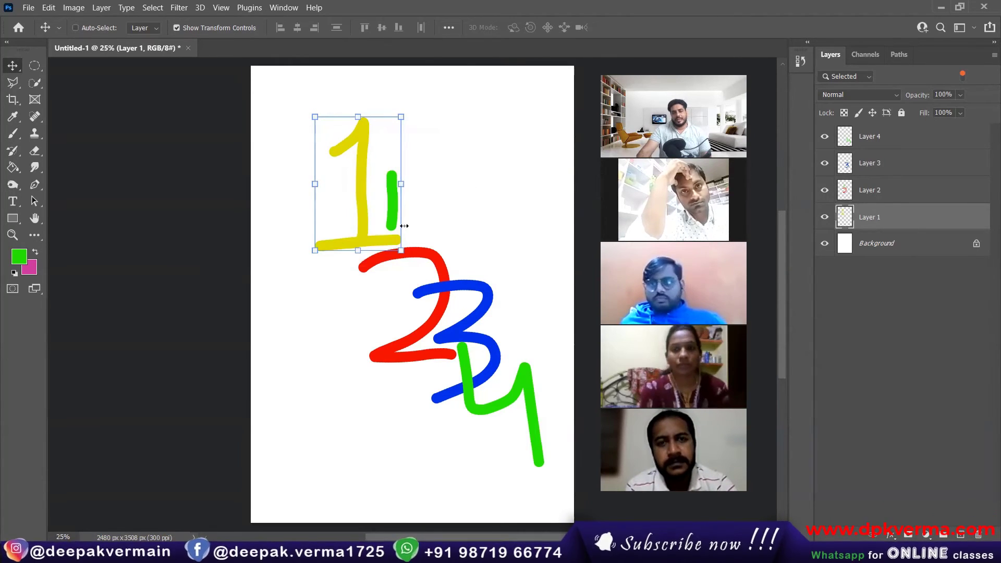
Close Untitled-1 without saving and open images.jpg, LRB9LM1.jpg, the depositphotos baby and BabyGlimpseBaby.
left_click(188, 48)
left_click(319, 205)
left_click(29, 8)
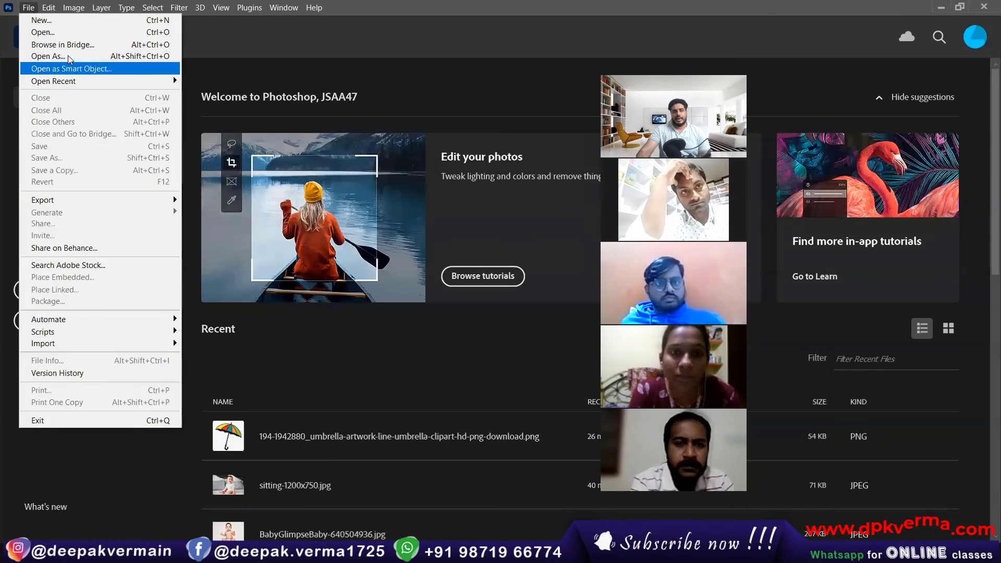
left_click(63, 32)
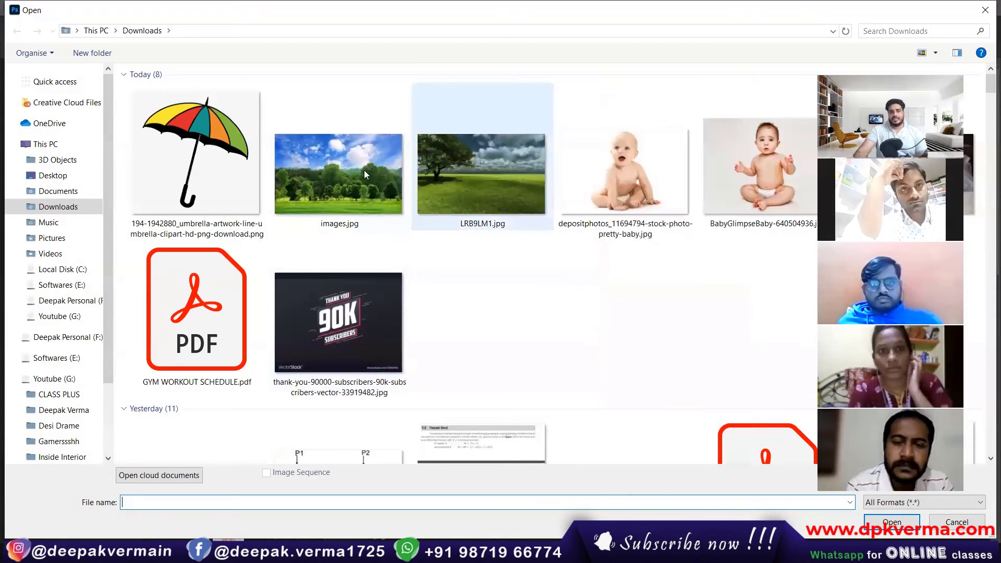
left_click(363, 171)
left_click(482, 175, "ctrl")
left_click(623, 178, "ctrl")
left_click(739, 181, "ctrl")
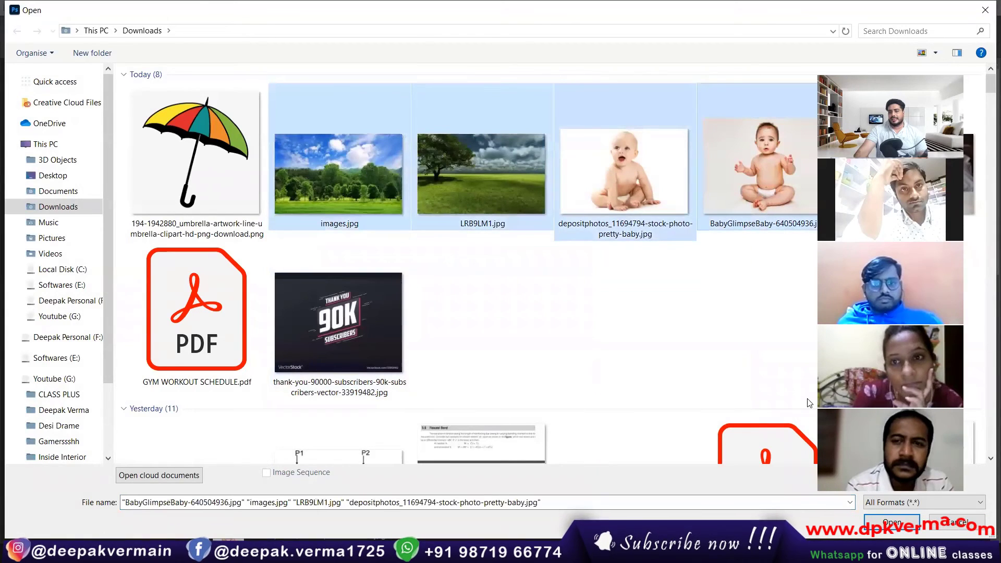
left_click(891, 522)
Drag the depositphotos baby photo onto the LRB9LM1 landscape document.
left_click(122, 51)
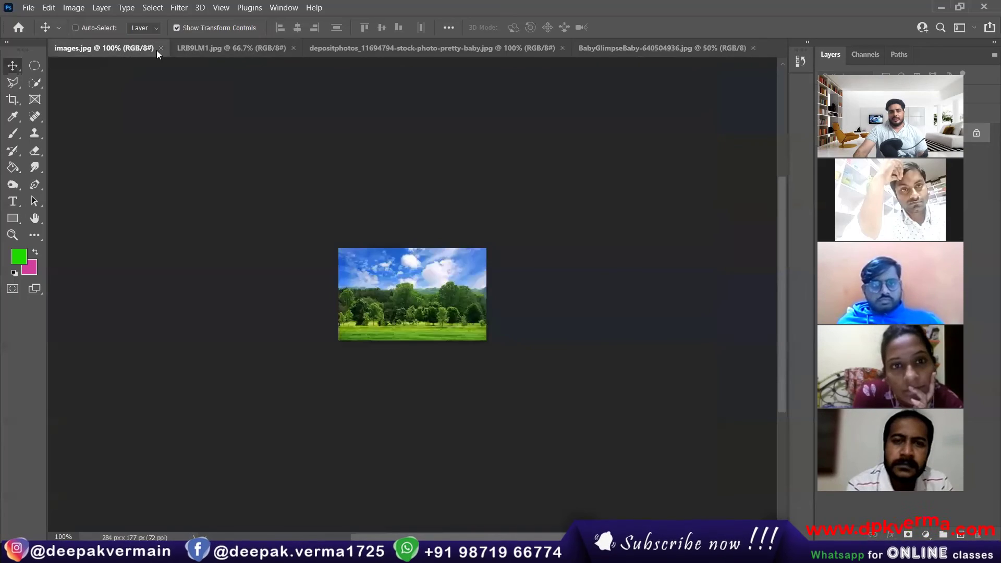
left_click(216, 48)
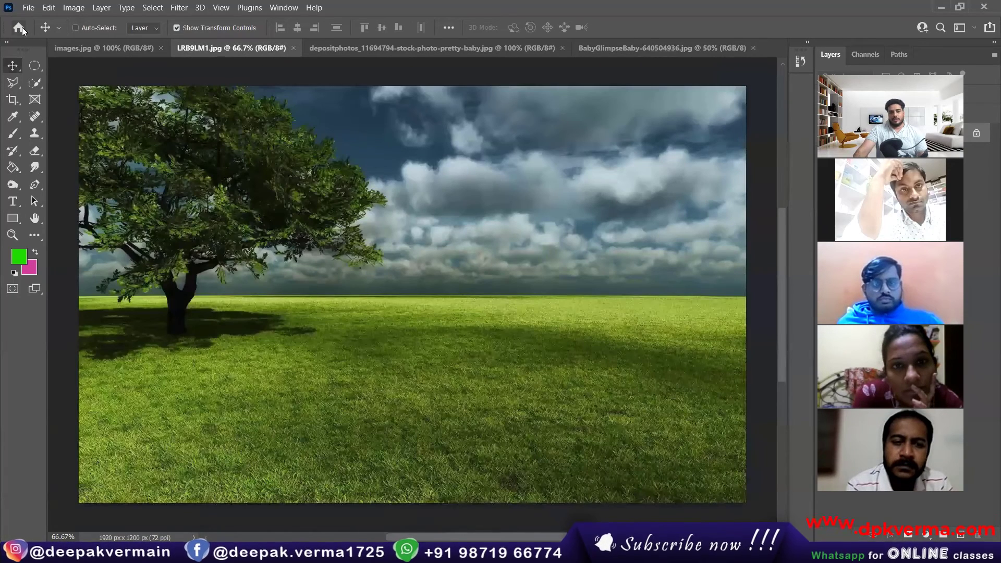
left_click(87, 47)
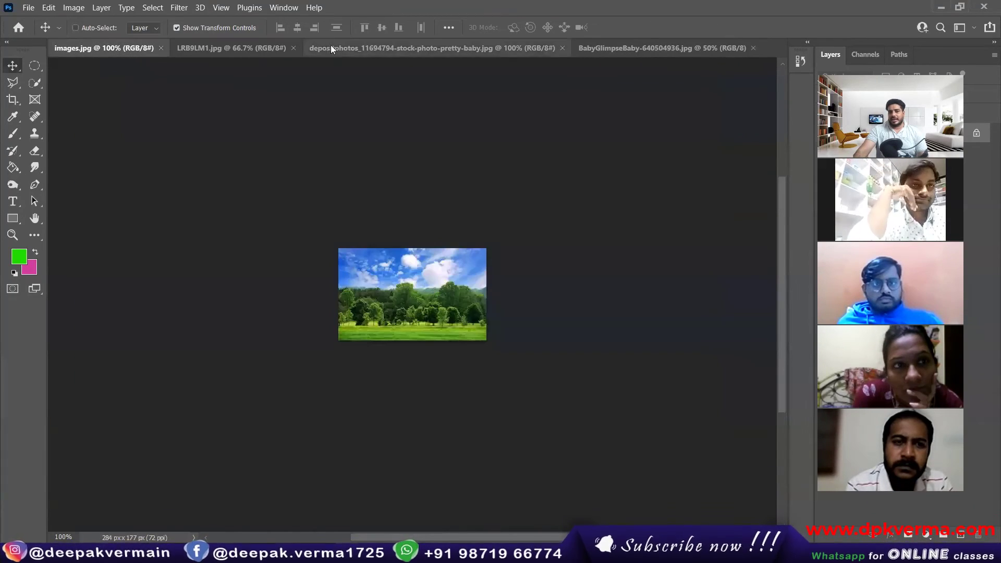
left_click(356, 48)
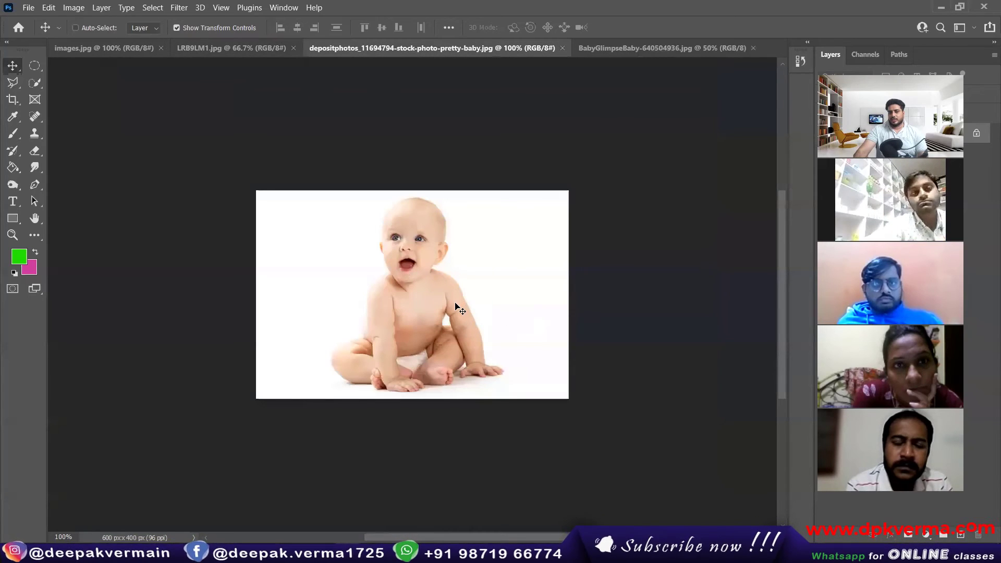
left_click_drag(456, 307, 300, 244)
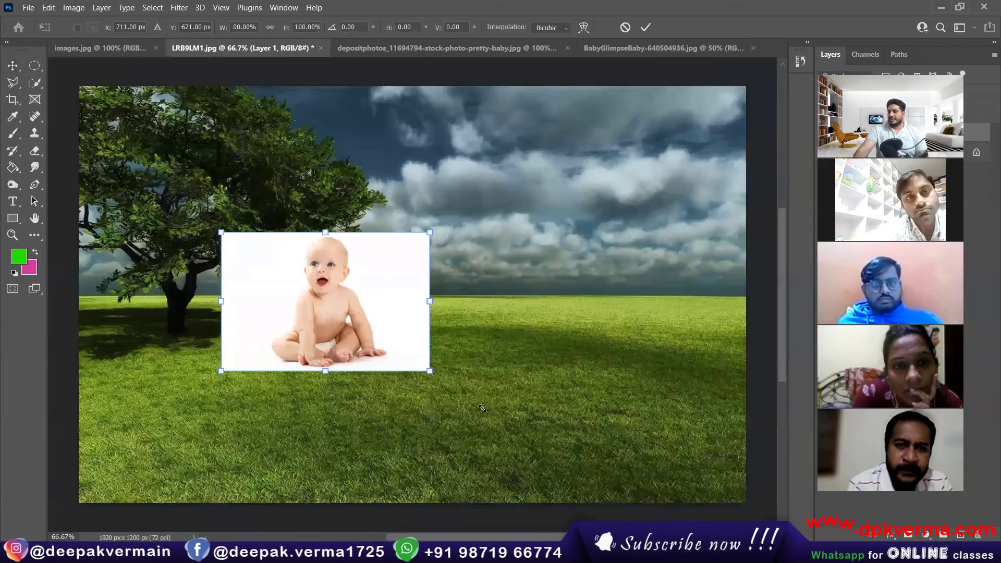
Enlarge the first baby photo on the landscape and place it at the upper left.
left_click_drag(430, 370, 610, 501)
left_click_drag(487, 406, 397, 284)
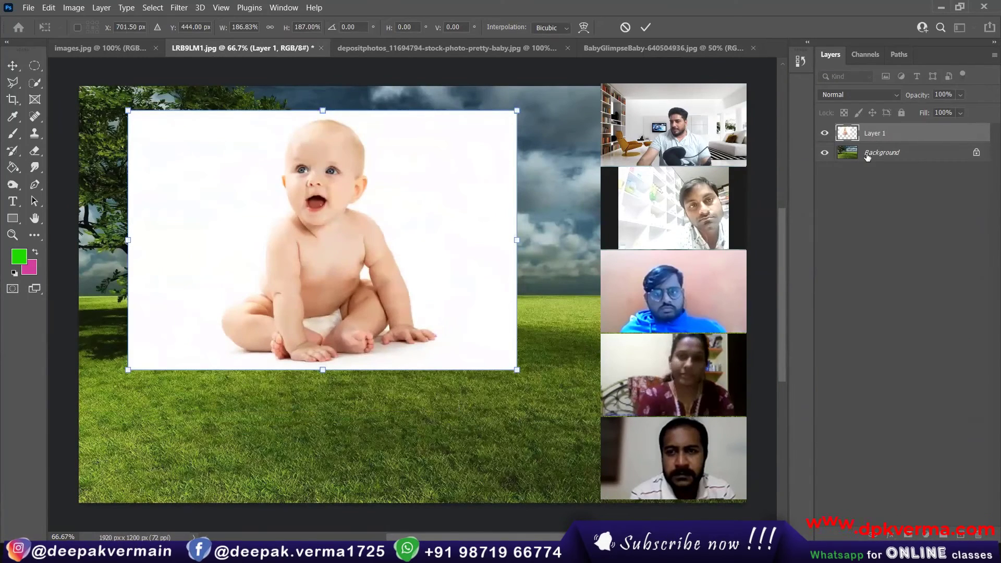
left_click(645, 27)
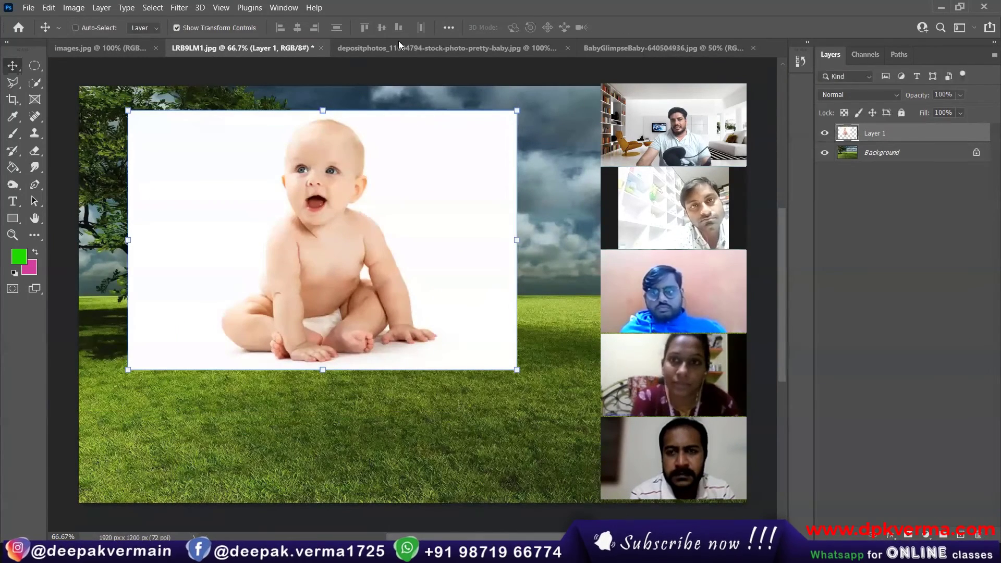
Copy BabyGlimpseBaby into the landscape as Layer 2, scaled down to 52%.
left_click(663, 48)
left_click_drag(207, 74, 335, 312)
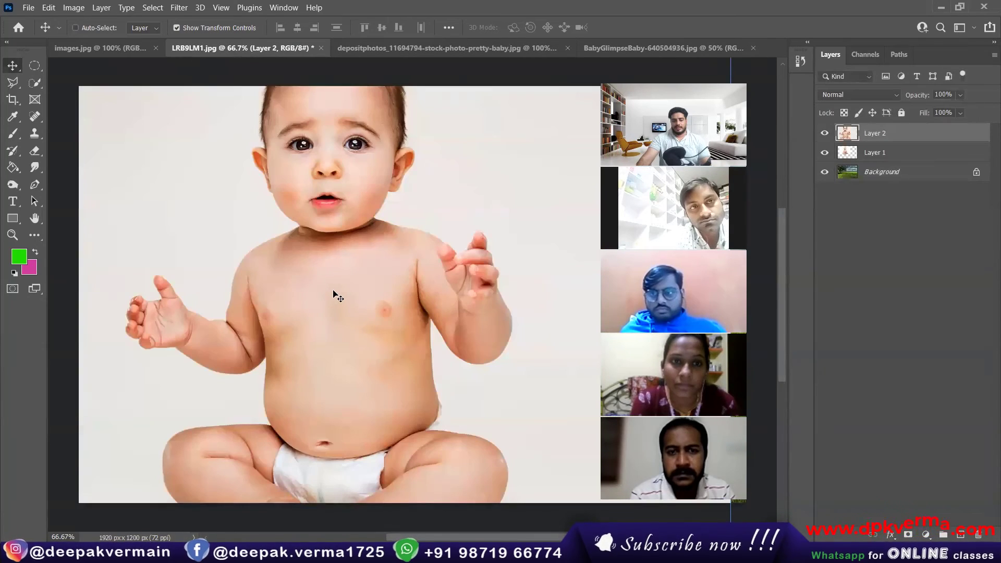
key("ctrl+t")
scroll(333, 283, "down", 4)
left_click_drag(161, 163, 374, 282)
left_click_drag(421, 323, 400, 246)
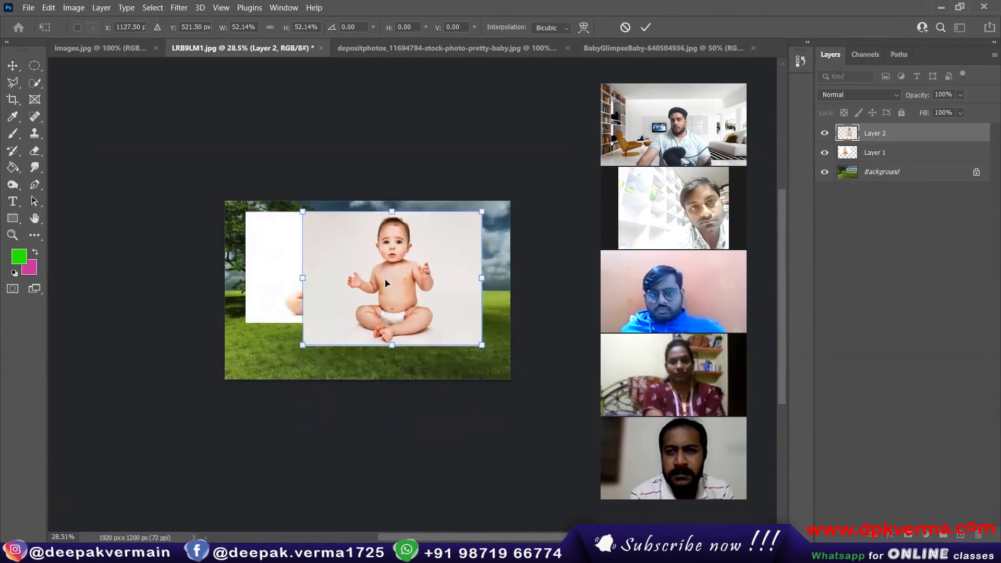
left_click(645, 28)
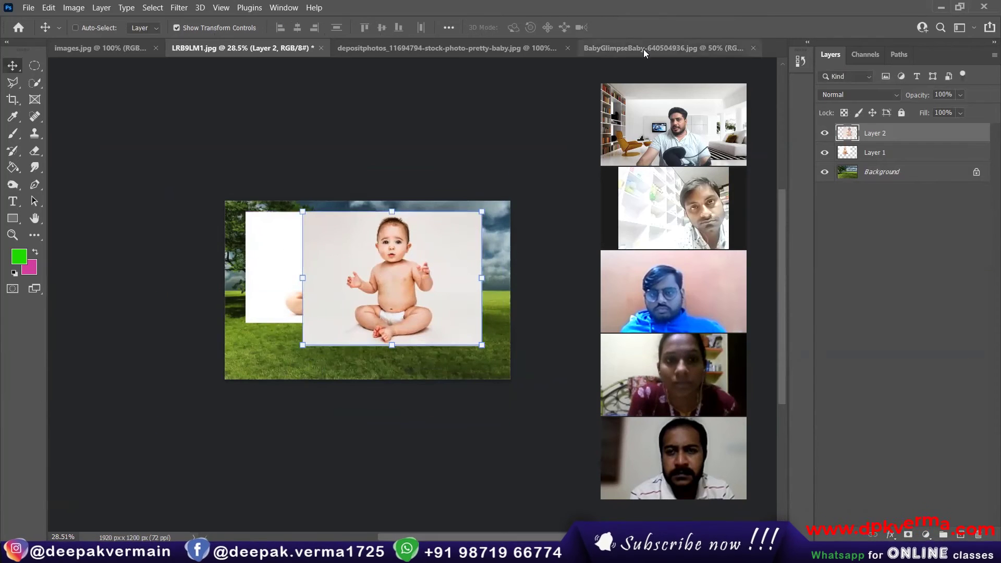
Close the depositphotos baby and BabyGlimpseBaby documents.
left_click(643, 48)
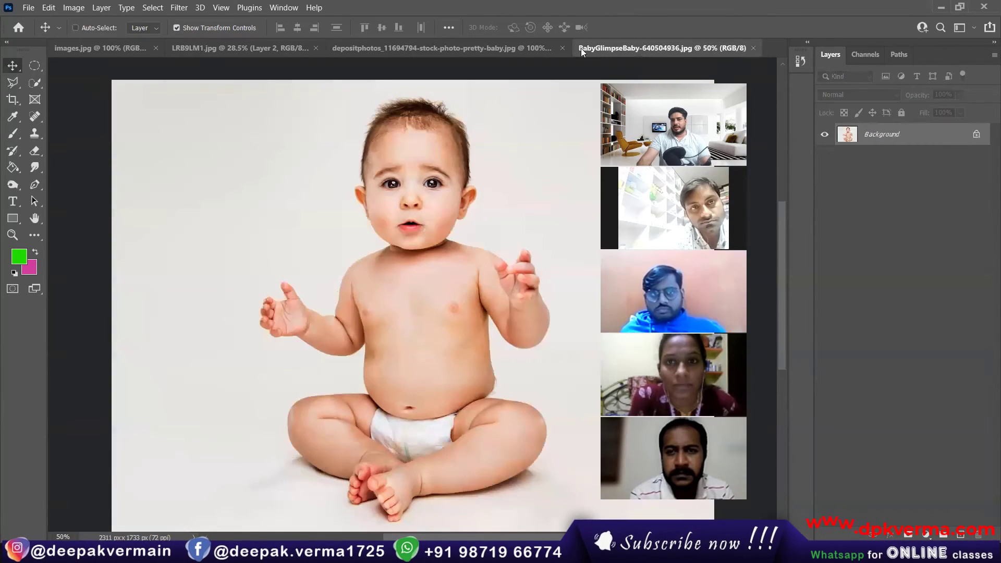
left_click(562, 47)
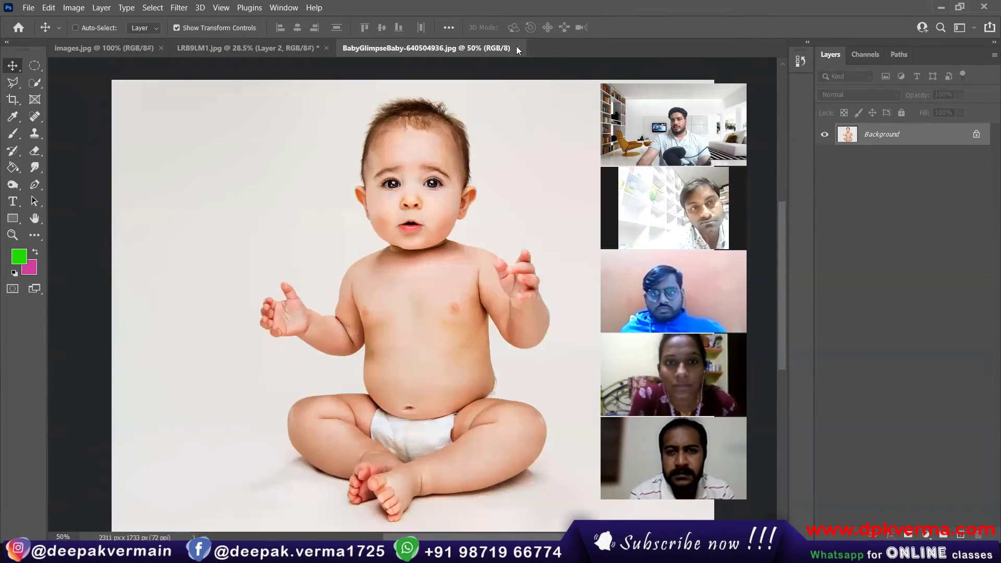
left_click(517, 48)
Copy images.jpg into the landscape as an enlarged Layer 3 and move Layer 1 above it.
left_click(133, 48)
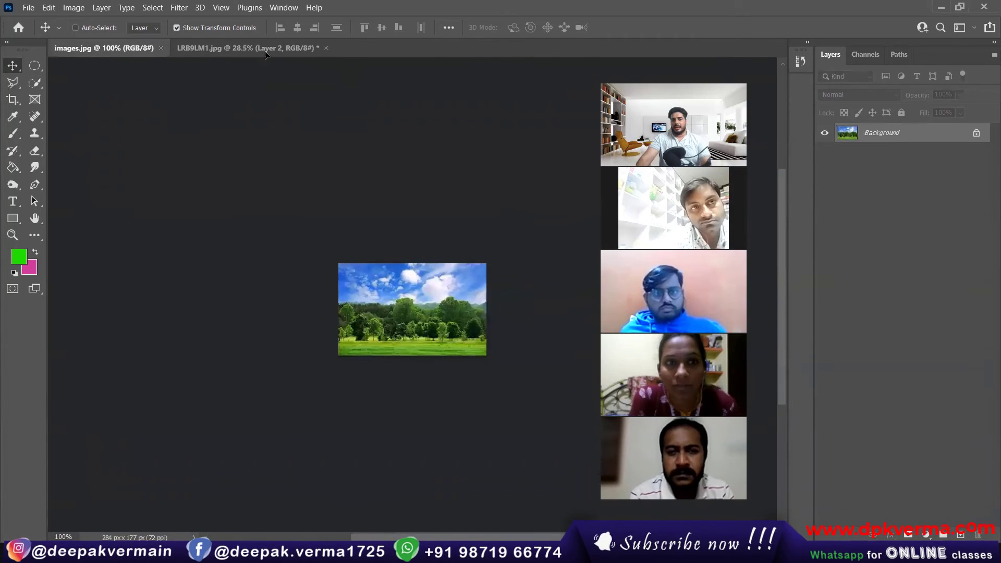
left_click_drag(265, 54, 573, 367)
left_click_drag(411, 291, 392, 301)
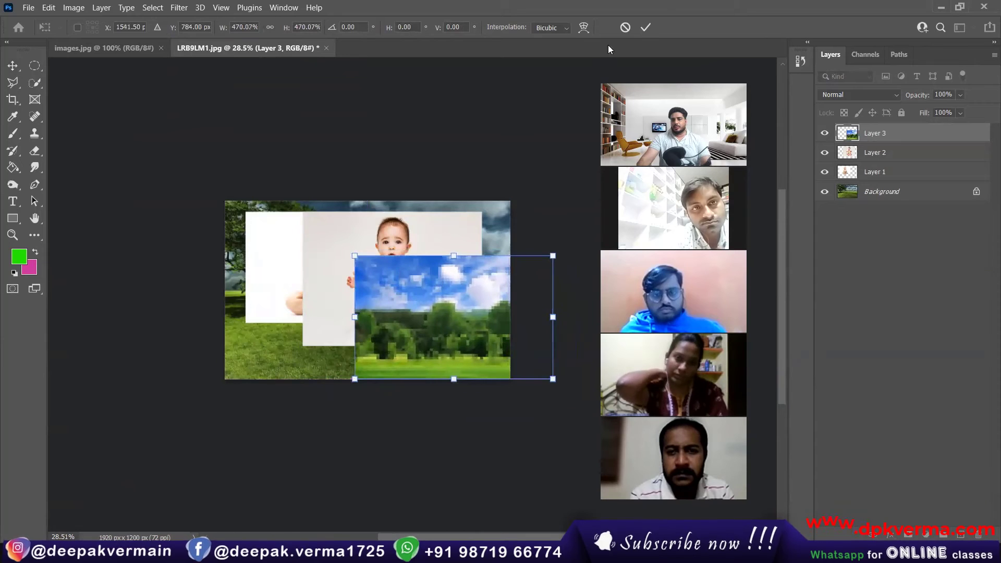
key("Return")
scroll(432, 239, "up", 3)
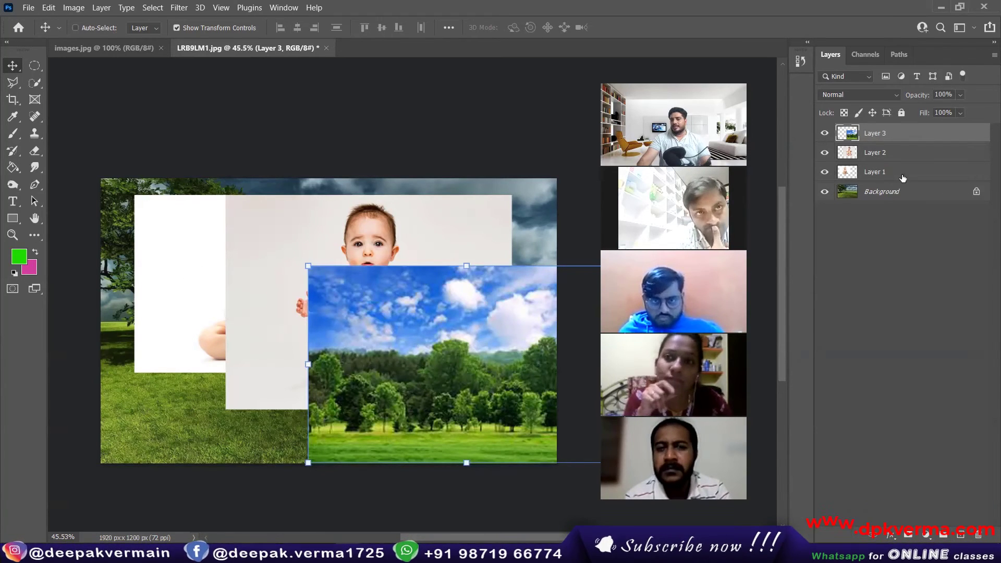
left_click_drag(902, 177, 891, 124)
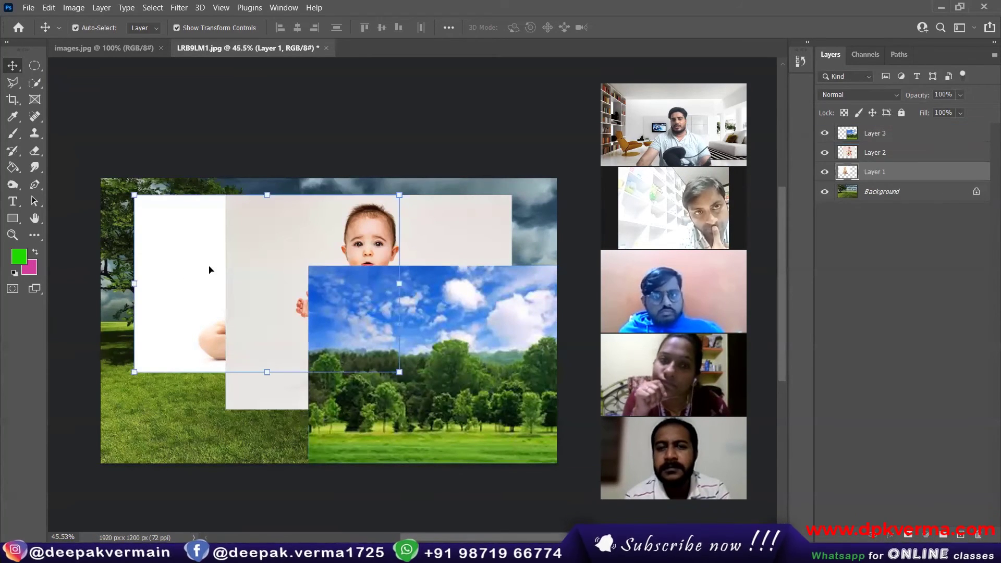
Delete Layers 1, 2 and 3, leaving only the tree-and-field Background.
left_click_drag(397, 372, 427, 390)
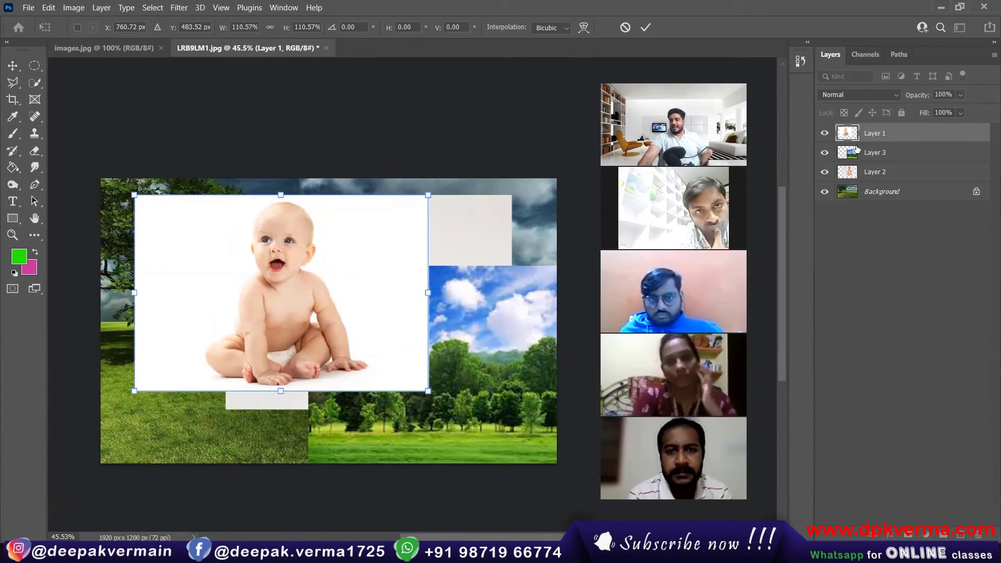
key("Return")
key("Delete")
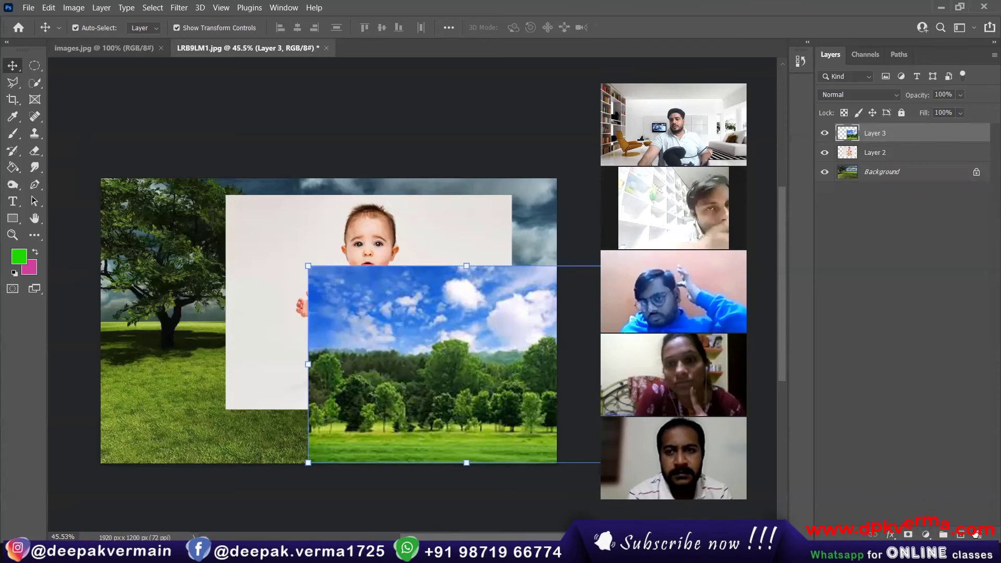
double_click(976, 536)
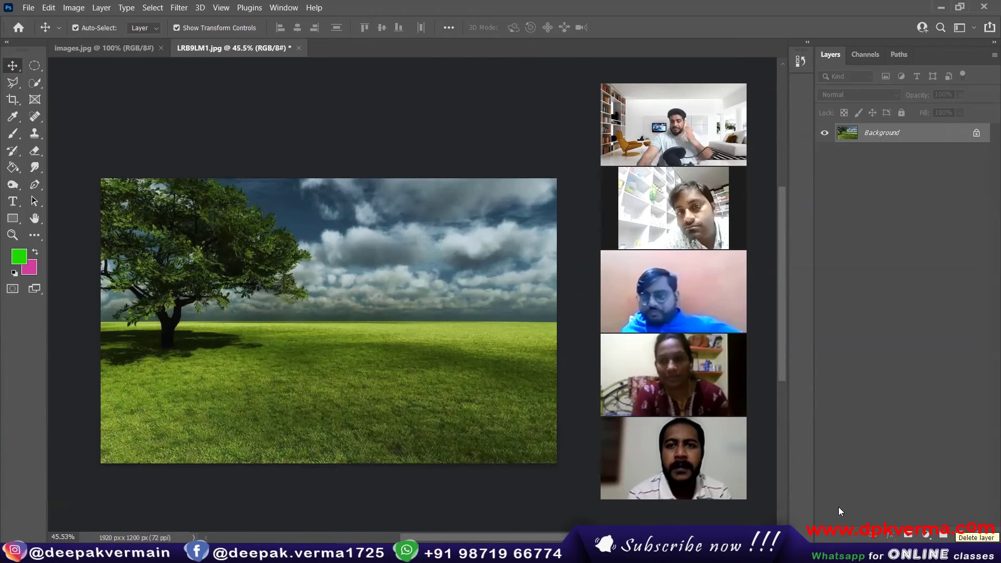
Create a new 210 x 297 mm, 300 ppi RGB document with a White background.
left_click(28, 7)
left_click(31, 19)
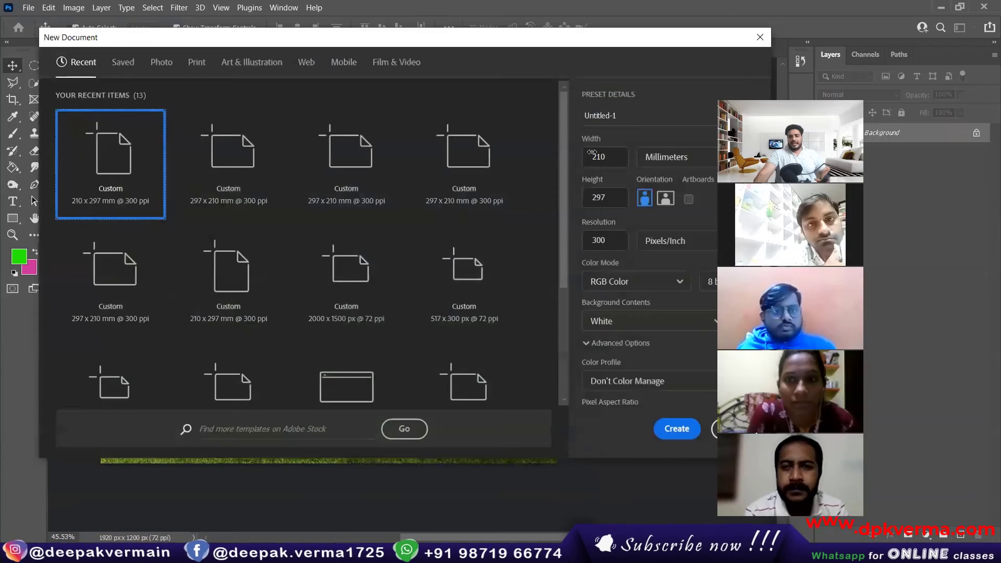
key("Return")
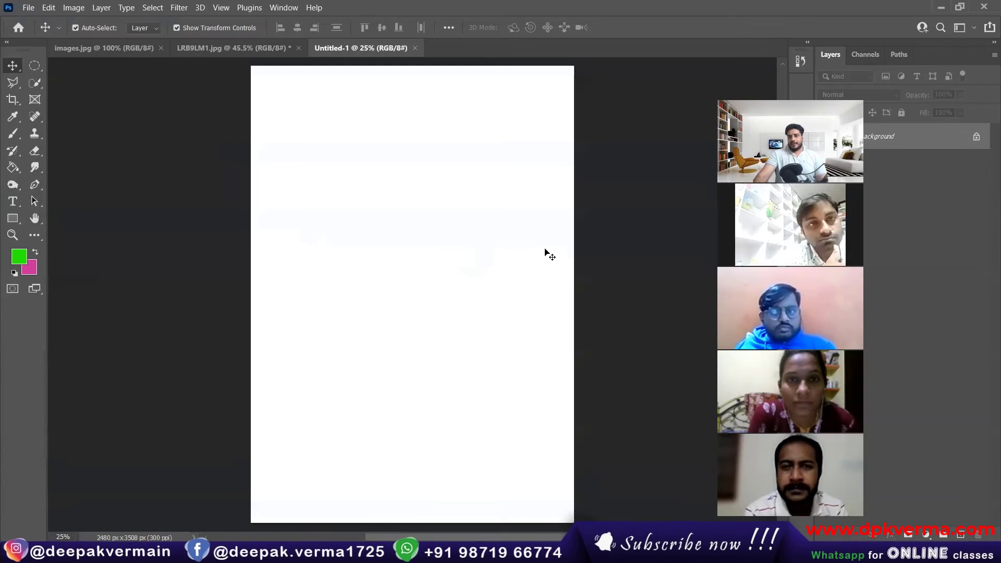
Add three new layers and paint a green 1 on Layer 1 with the Brush.
left_click(960, 534)
left_click(959, 535)
left_click(959, 534)
left_click(960, 534)
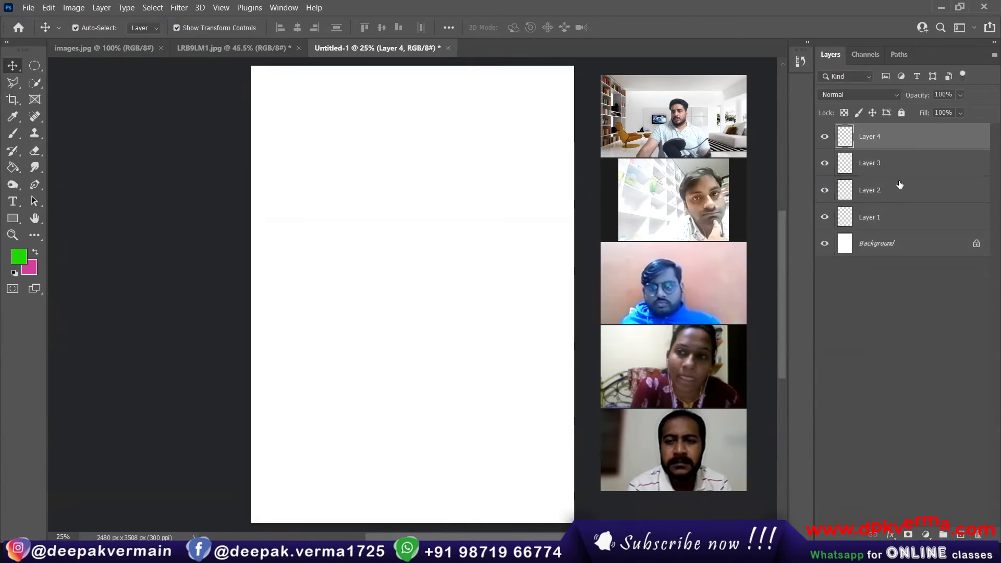
left_click(849, 208)
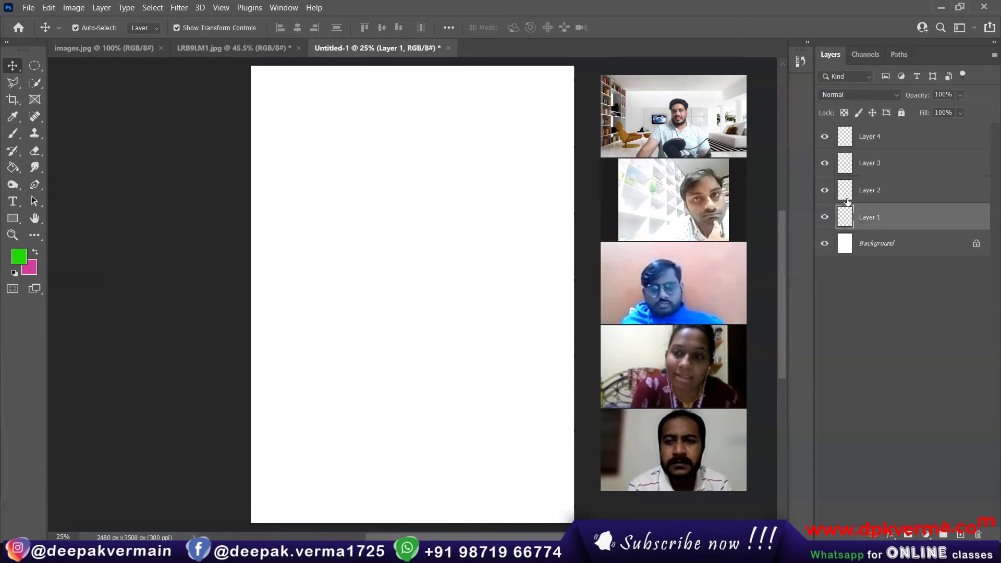
left_click(13, 134)
mouse_move(291, 149)
left_mouse_down()
mouse_move(327, 212)
mouse_move(312, 272)
mouse_move(376, 271)
left_mouse_up()
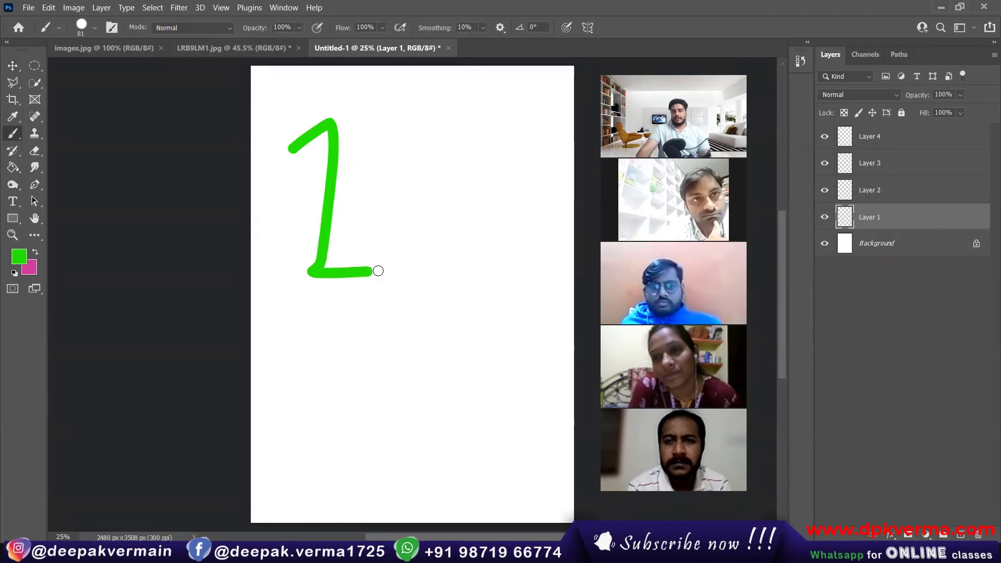
Paint a red 2 on Layer 2.
left_click(892, 192)
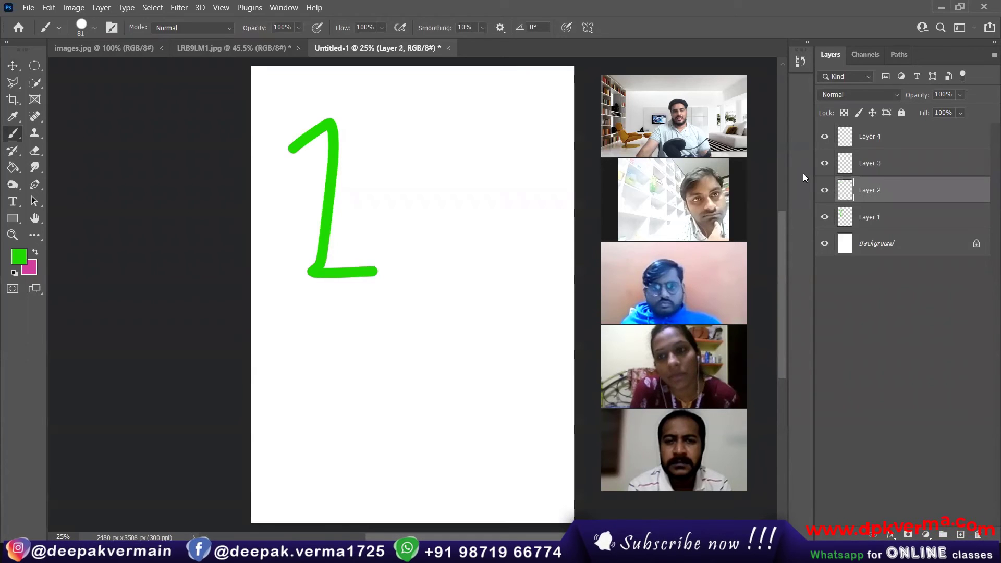
left_click(19, 256)
left_click(284, 187)
left_click(401, 181)
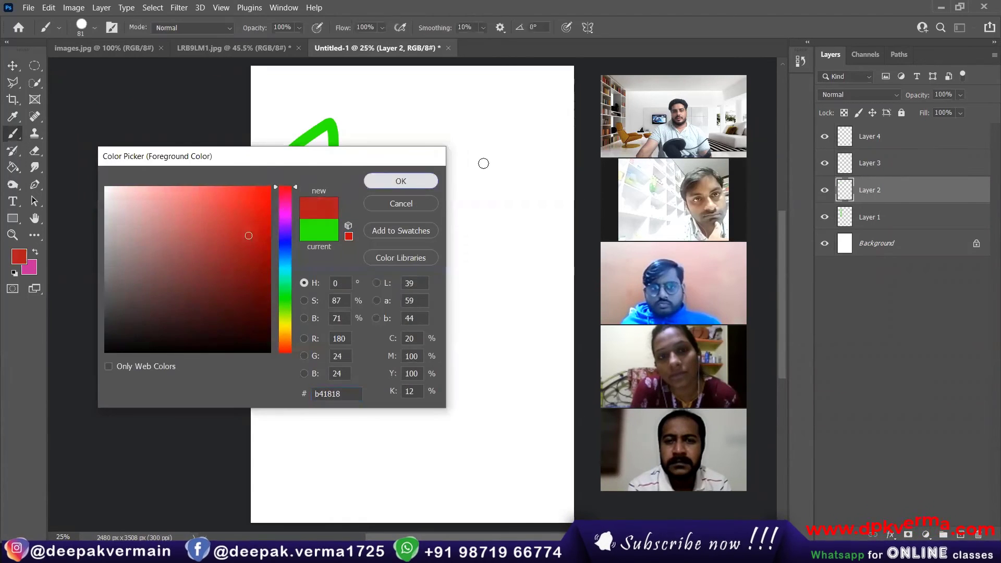
mouse_move(425, 125)
left_mouse_down()
mouse_move(510, 191)
mouse_move(464, 238)
mouse_move(582, 235)
left_mouse_up()
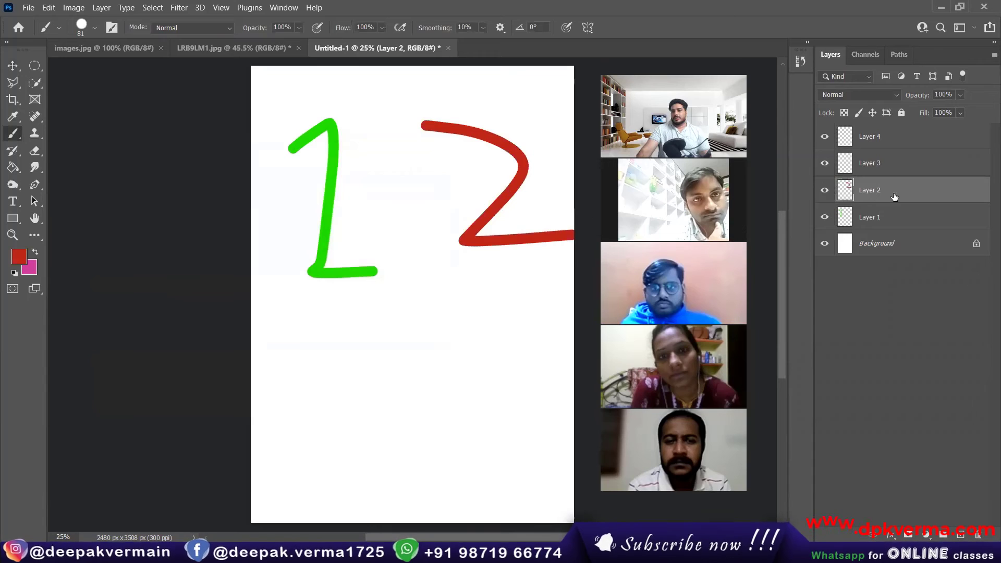
Paint a blue-purple 3 on Layer 3 below the green 1.
left_click(886, 163)
left_click(22, 261)
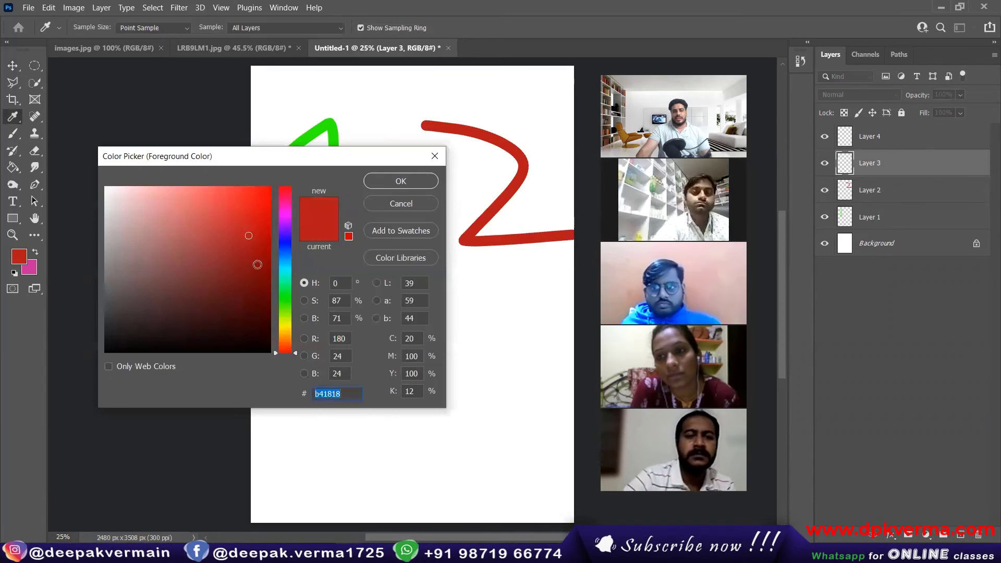
left_click_drag(284, 267, 285, 306)
left_click(400, 181)
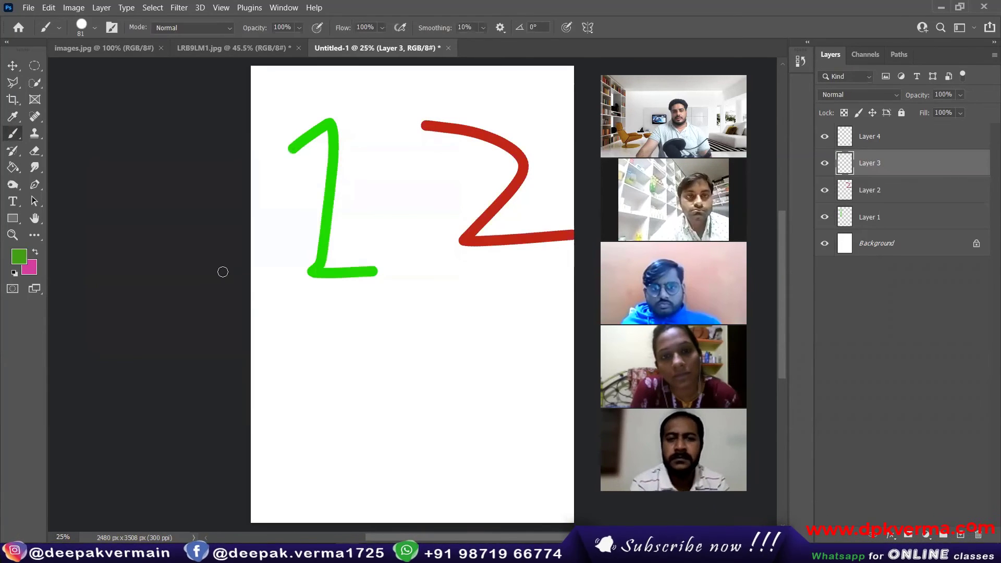
left_click(18, 255)
left_click(284, 339)
mouse_move(284, 349)
left_mouse_down()
mouse_move(291, 287)
mouse_move(282, 236)
left_mouse_up()
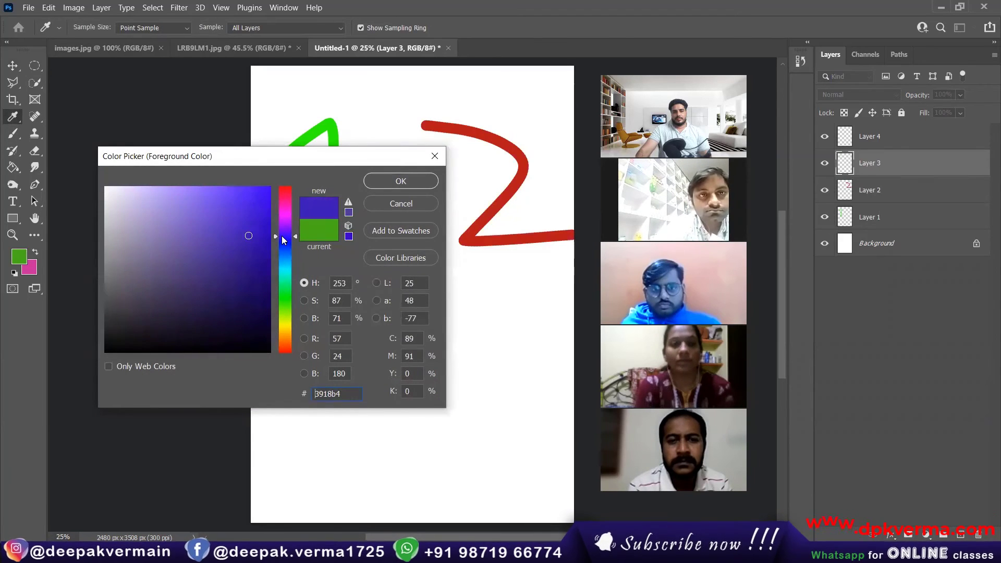
left_click(388, 177)
key("b")
left_click(310, 345)
mouse_move(374, 337)
left_mouse_down()
mouse_move(340, 436)
mouse_move(319, 438)
left_mouse_up()
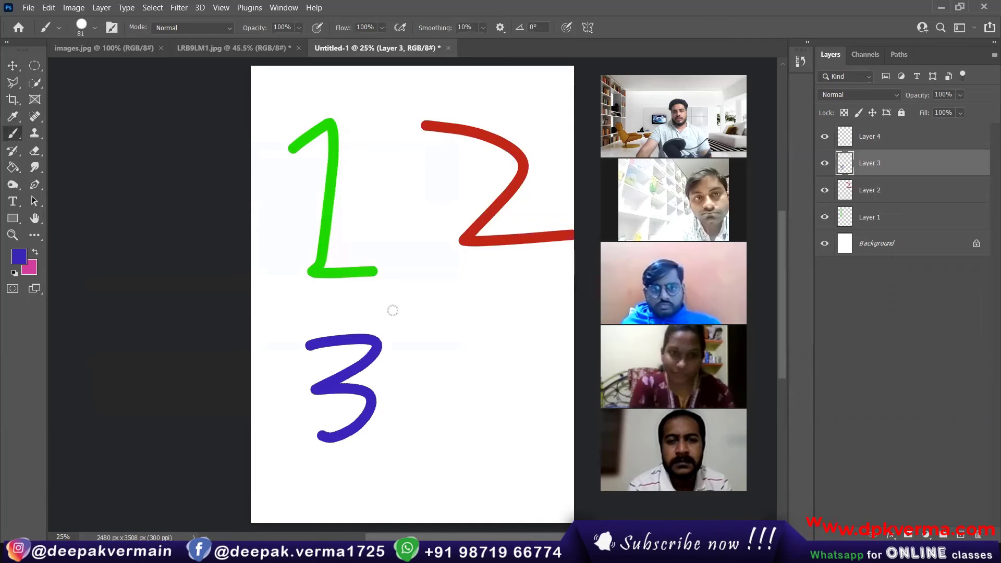
Paint a teal 4 beside the 3 and shift the red 2 left onto the page.
left_click(19, 256)
left_click_drag(283, 243, 284, 272)
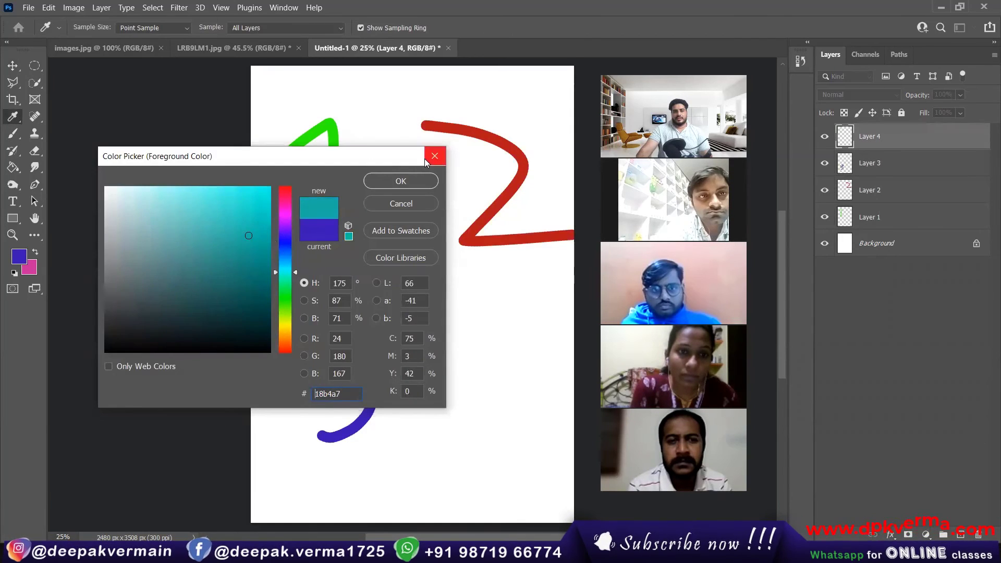
left_click(423, 181)
left_click_drag(456, 298, 478, 357)
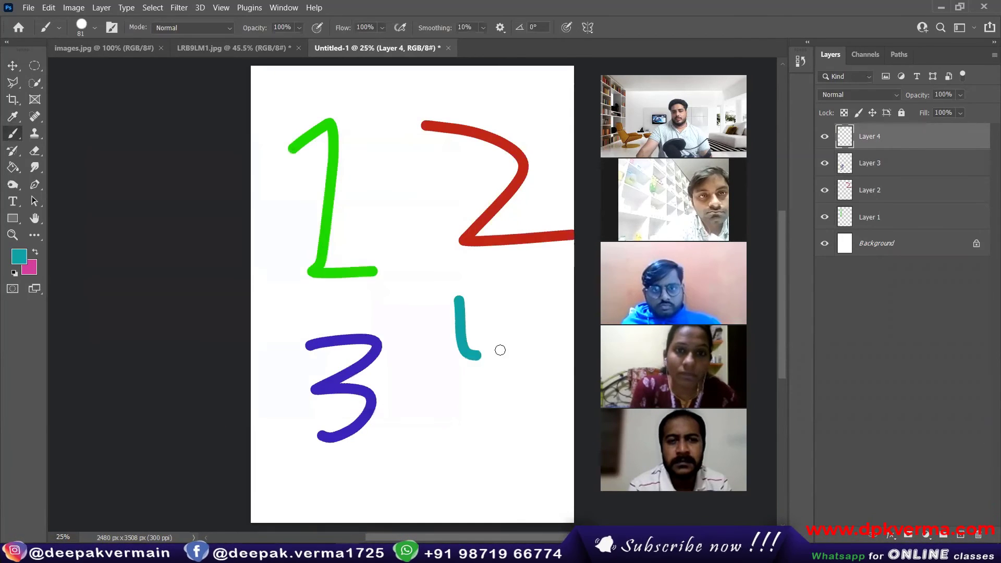
left_click(13, 65)
left_click_drag(500, 215, 469, 221)
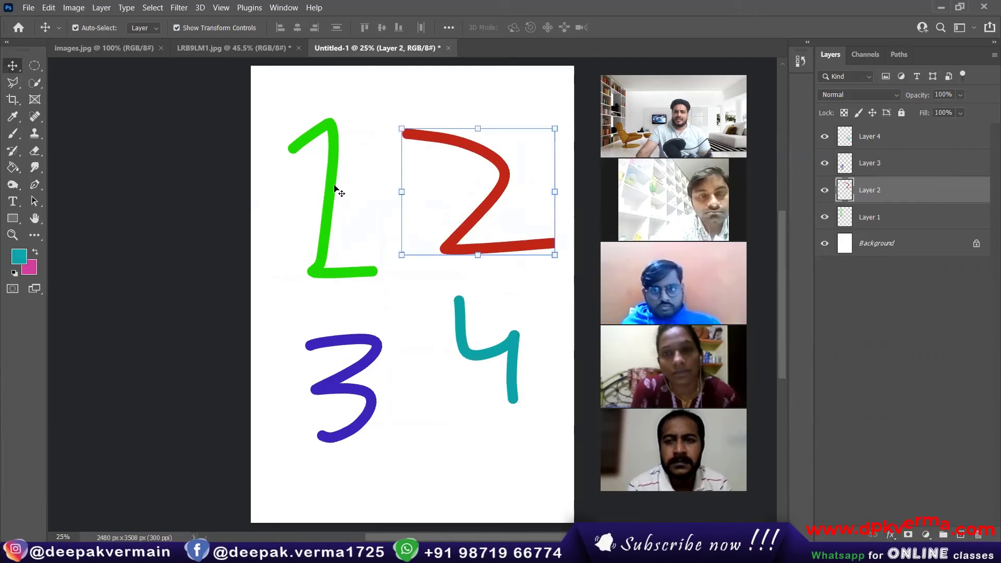
Select Layers 4, 3, 2 and 1 together and open their context menu.
left_click(396, 312)
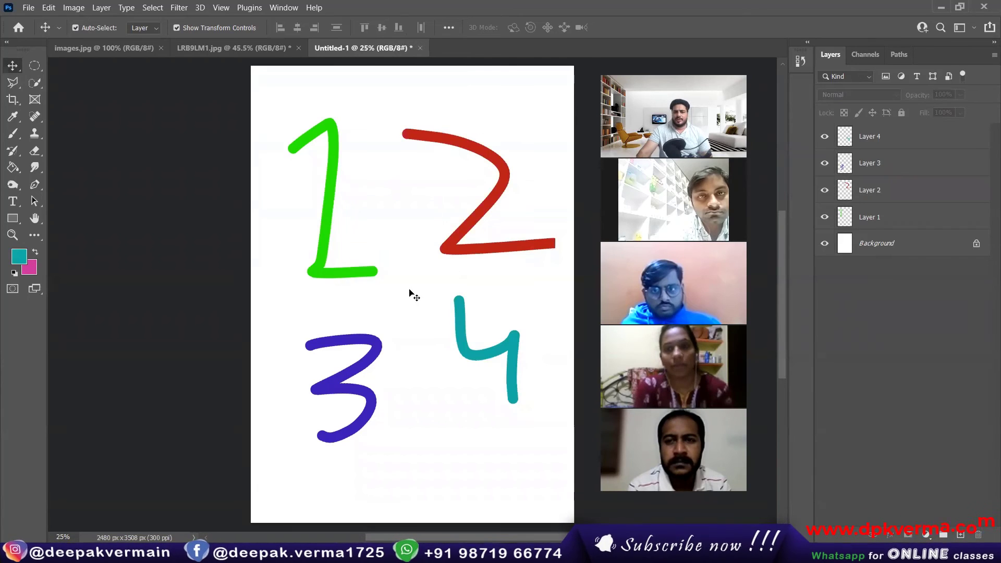
left_click(873, 138)
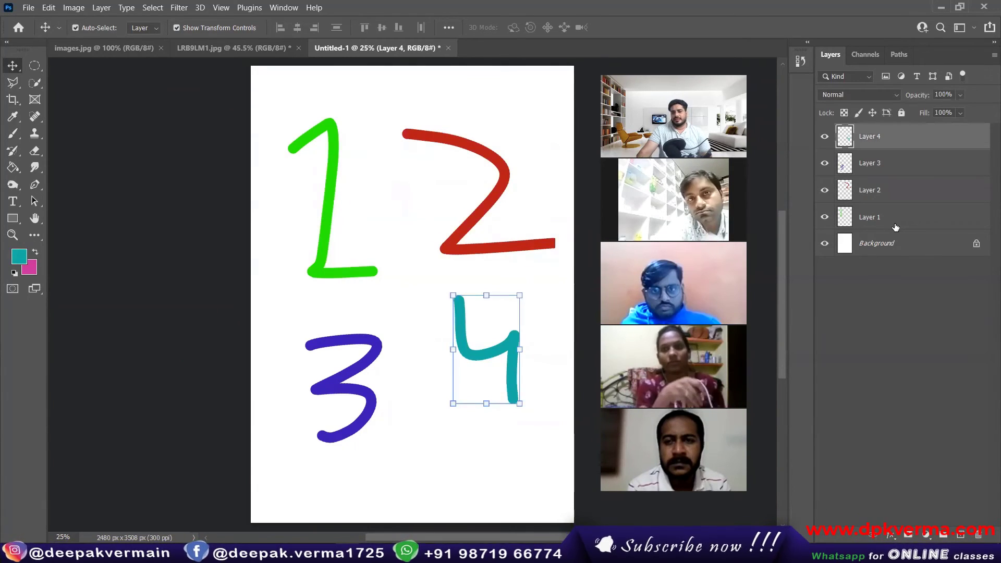
left_click(900, 165, "shift")
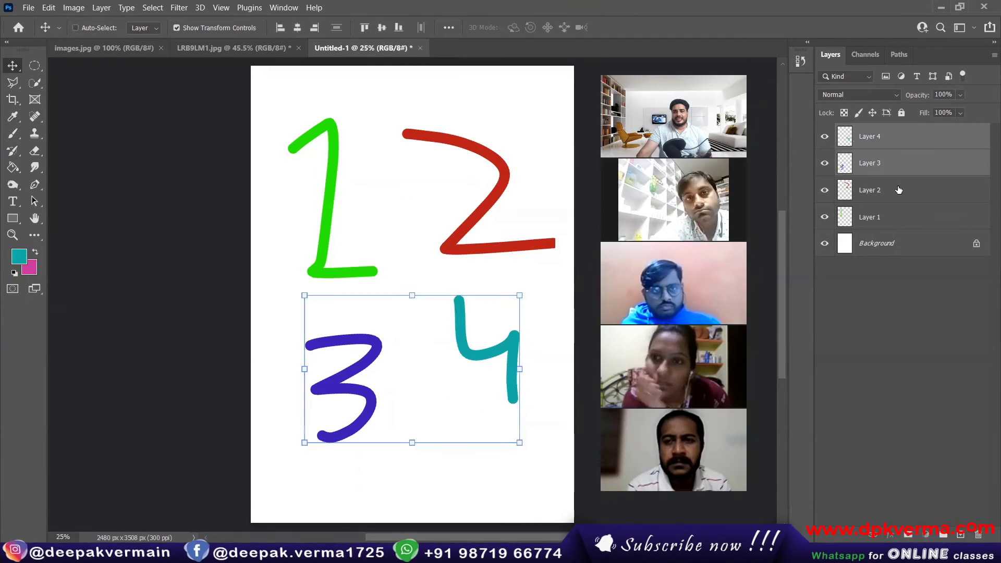
left_click(897, 190, "shift")
left_click(894, 218, "shift")
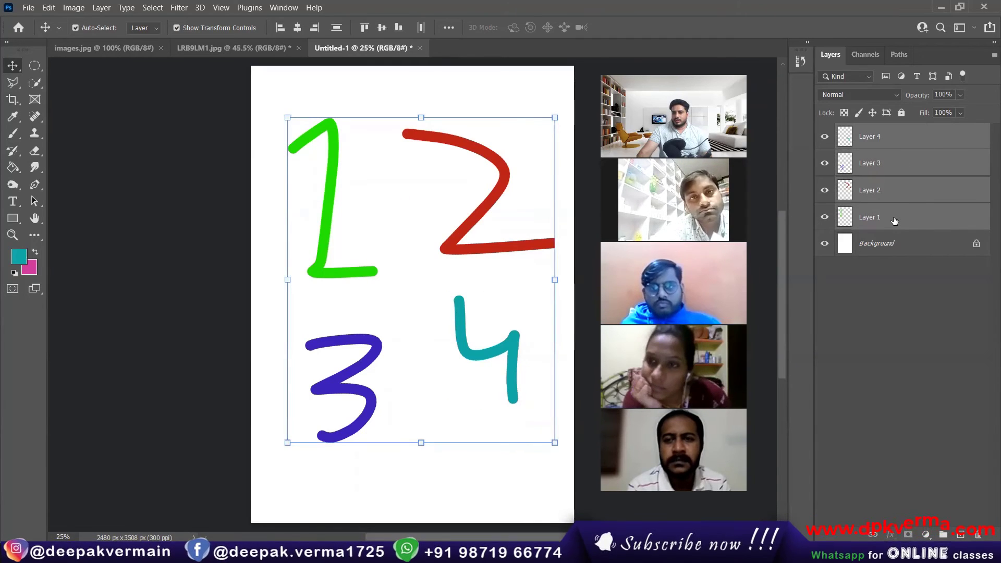
right_click(893, 219)
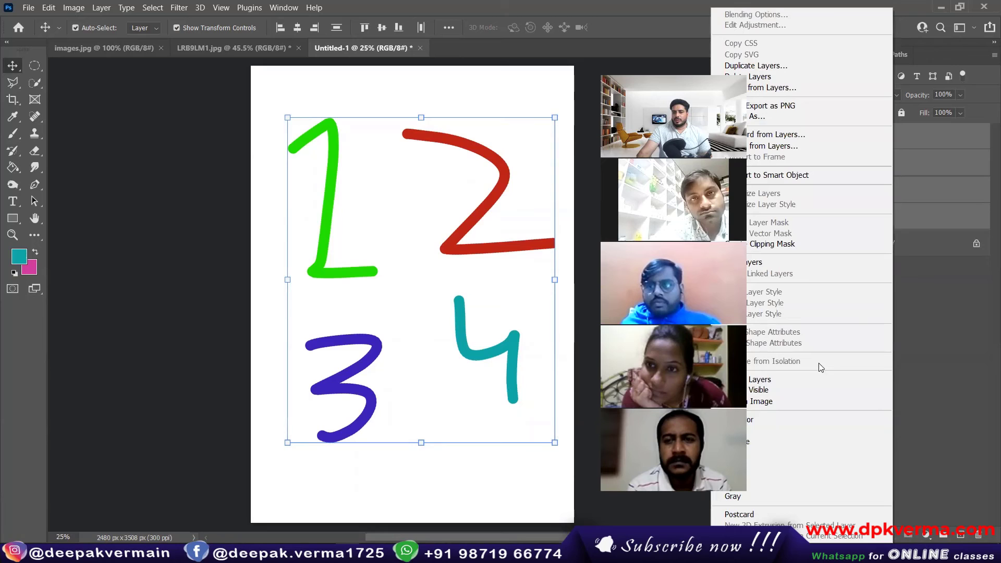
Merge the four digit layers, then merge the result with the Background.
left_click(773, 385)
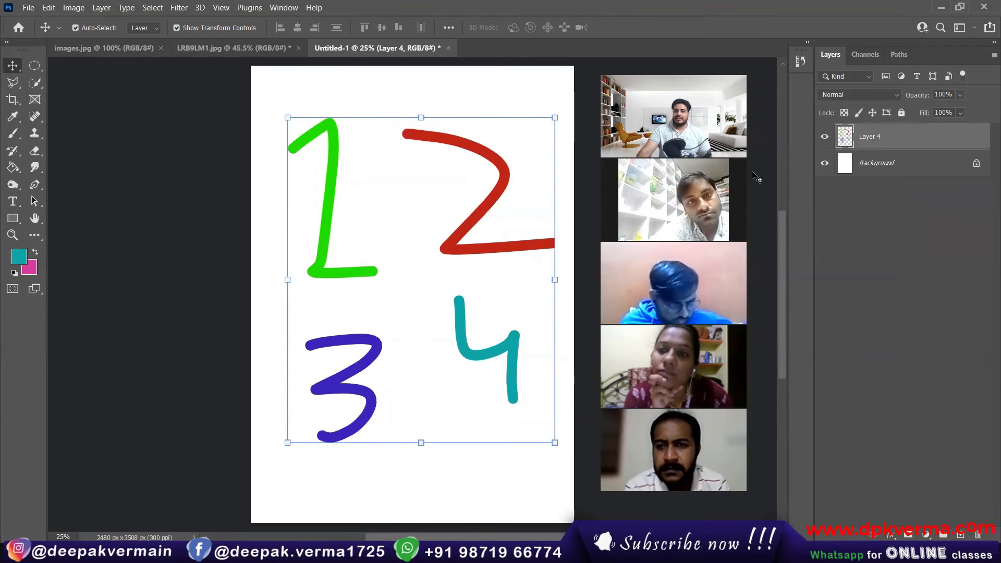
mouse_move(486, 246)
left_mouse_down()
mouse_move(432, 245)
mouse_move(483, 254)
left_mouse_up()
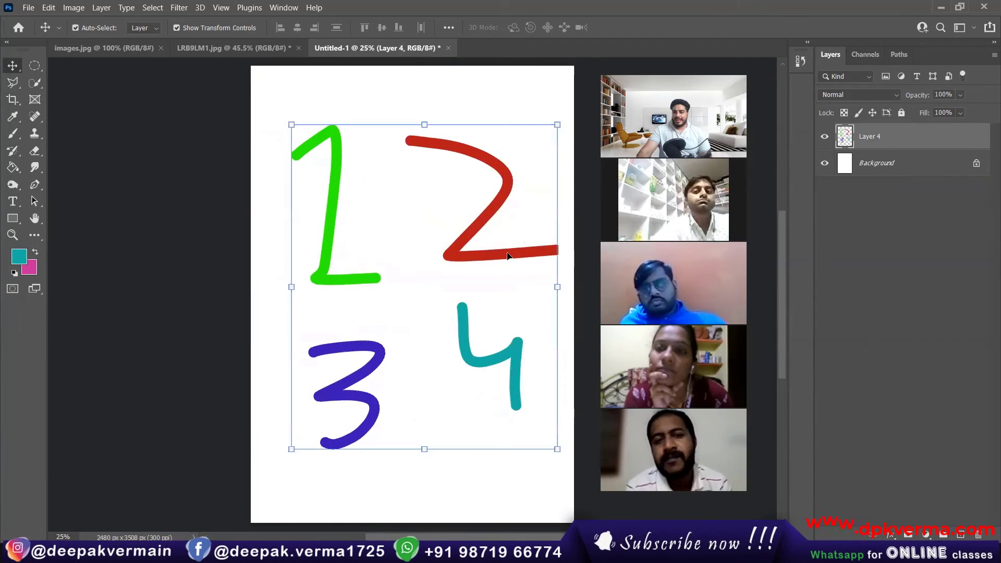
left_click(876, 167)
left_click(876, 136)
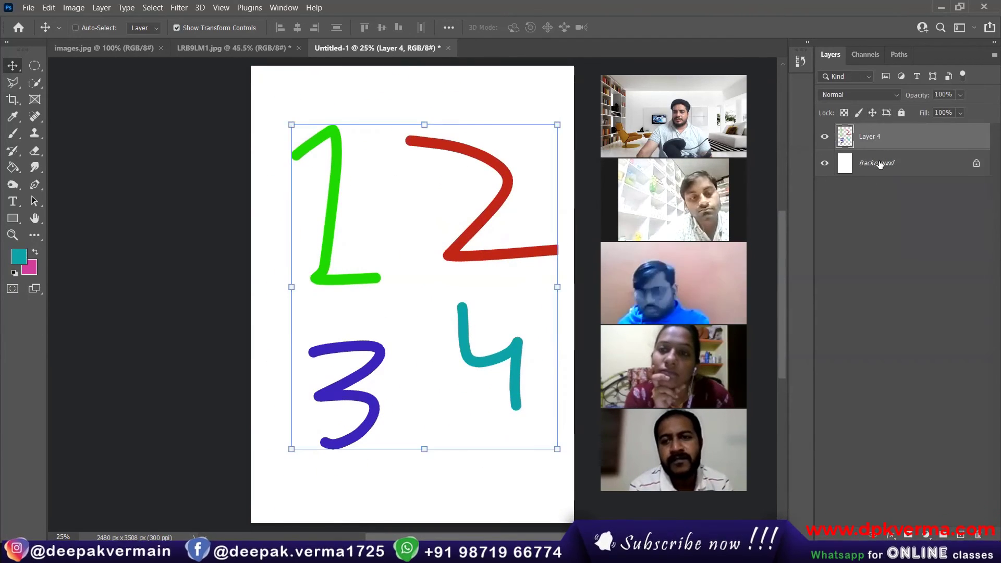
left_click(879, 164, "ctrl")
right_click(879, 164)
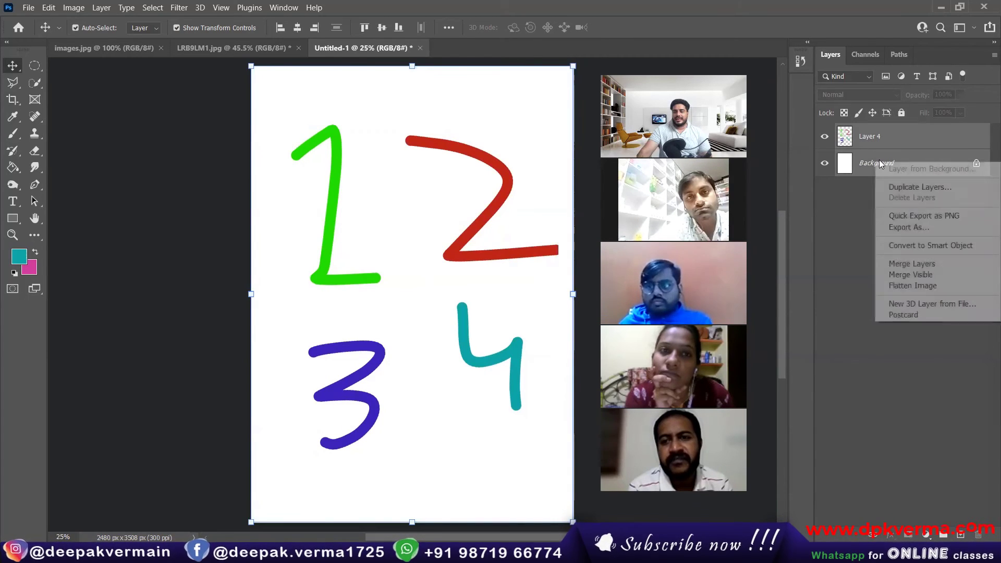
left_click(904, 264)
Convert the Background into Layer 0 and move it back to fill the page.
left_click_drag(484, 246, 356, 270)
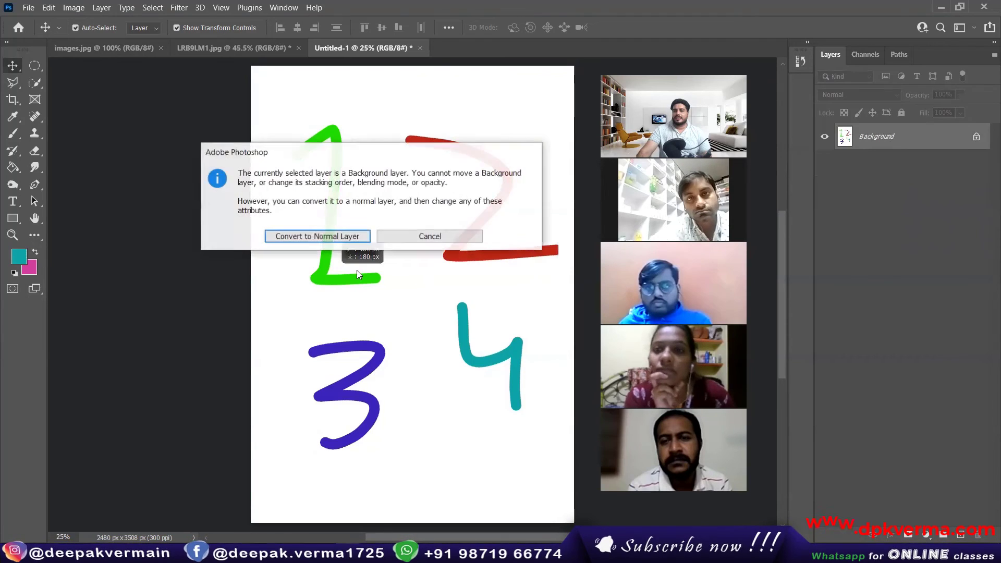
left_click(318, 235)
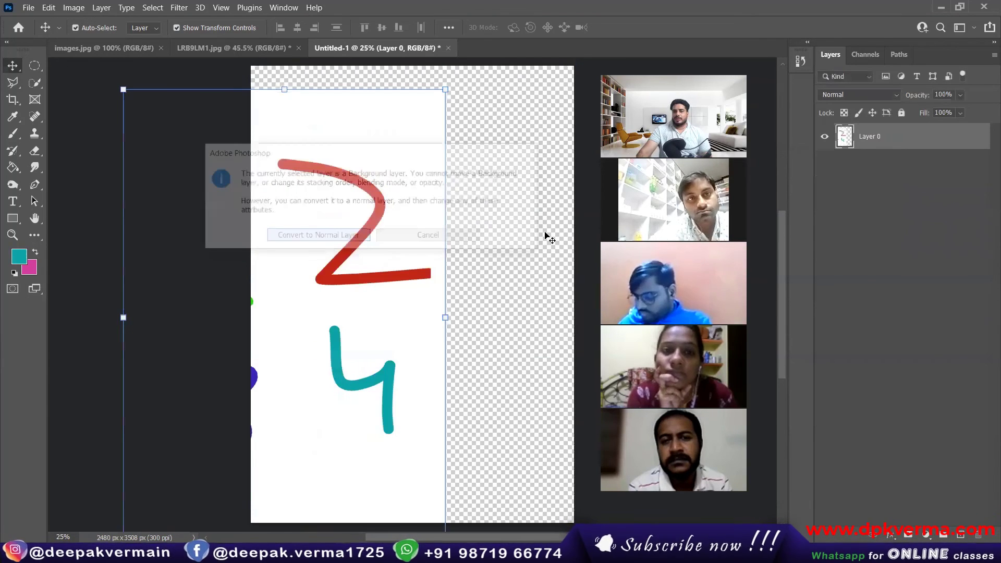
left_click_drag(383, 254, 473, 228)
key("ctrl+0")
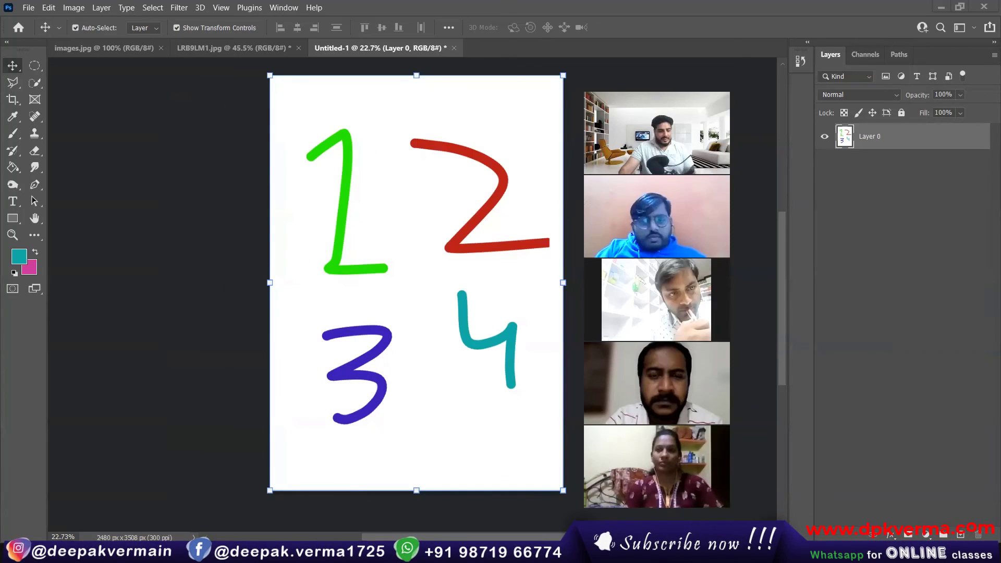
Shift Layer 0 left, then select digit Layers 4, 3, 2 and 1 together.
left_click_drag(424, 226, 197, 252)
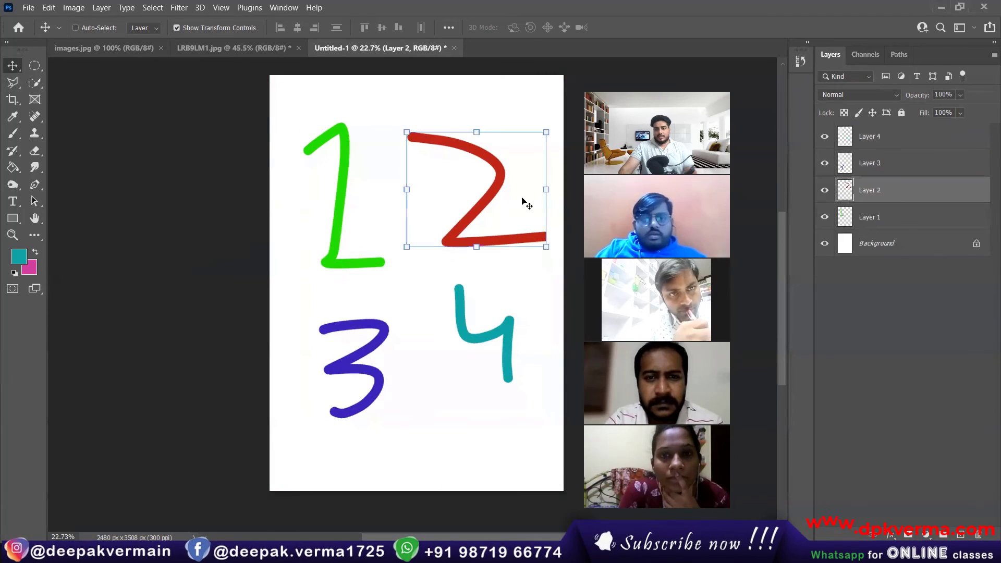
left_click(886, 136)
key("alt+bracketleft")
key("alt+bracketleft")
key("alt+bracketleft")
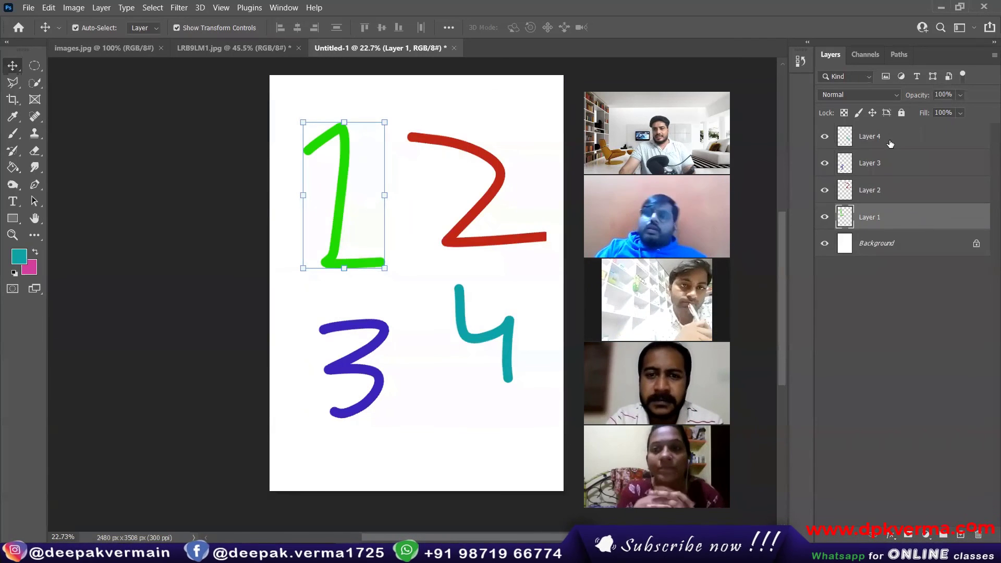
left_click(889, 143)
left_click(889, 164, "ctrl")
left_click(889, 191, "ctrl")
left_click(888, 222, "ctrl")
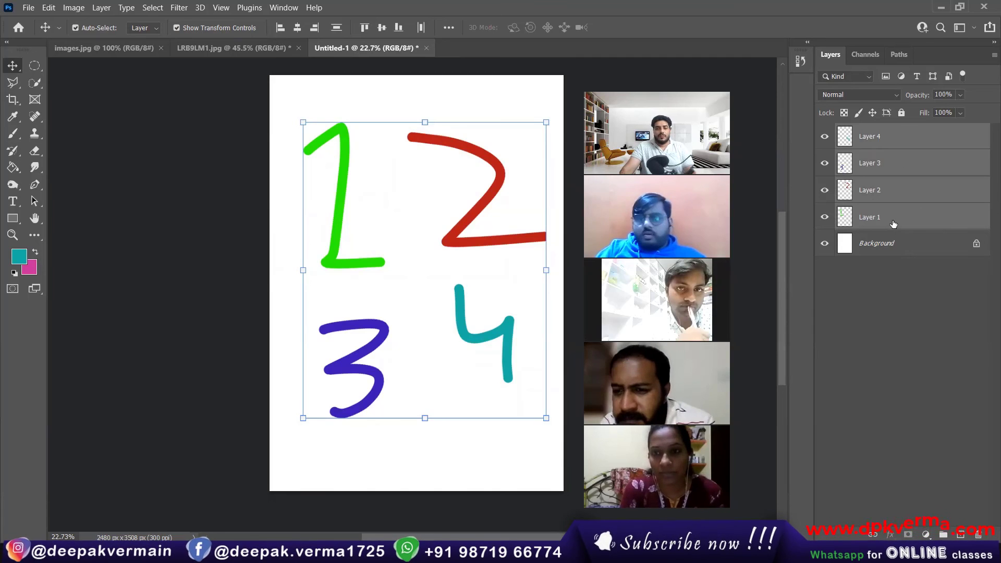
Group the four digit layers into Group 1, turn off Auto-Select, and move the digits slightly left.
left_click(943, 536)
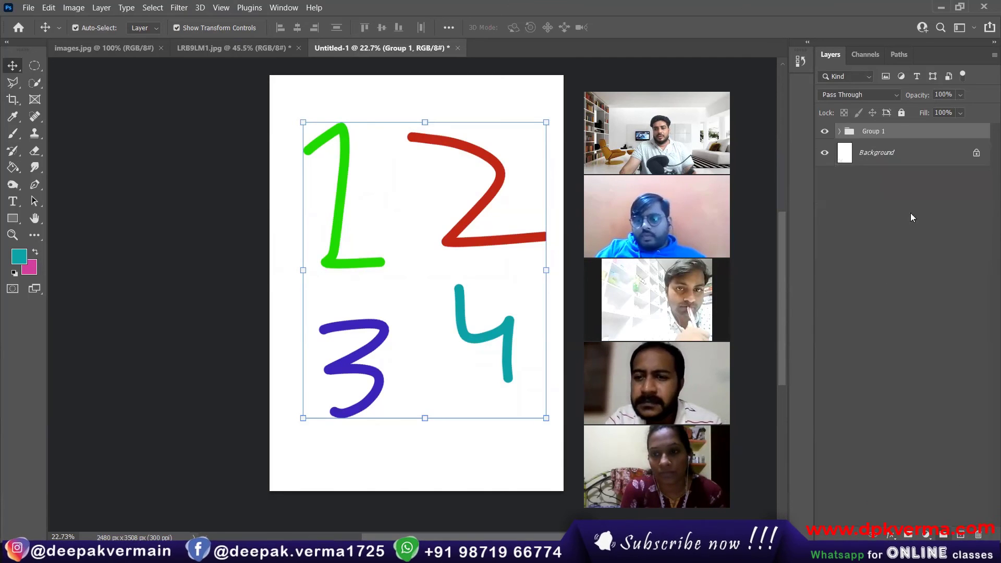
left_click(839, 131)
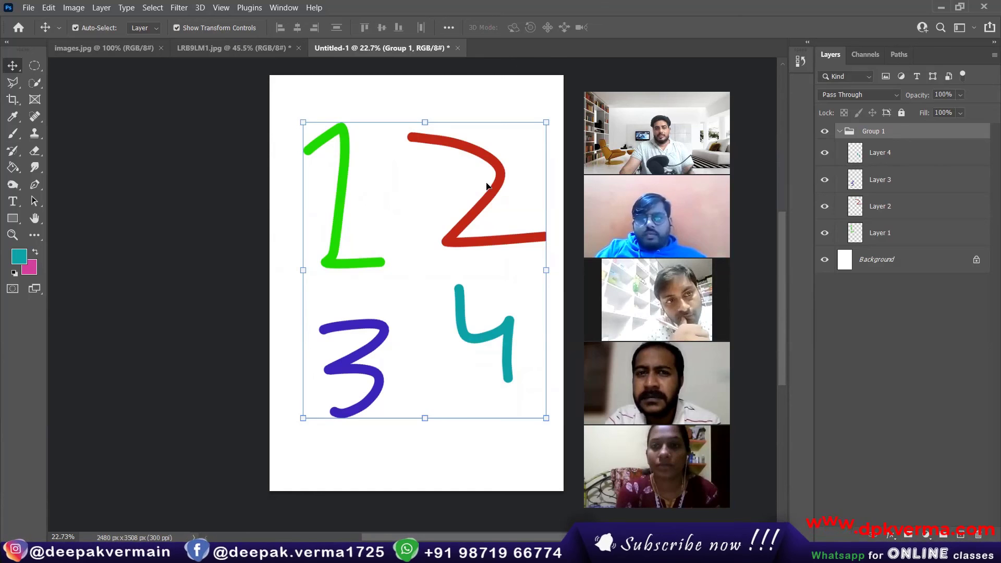
left_click(492, 159)
left_click(84, 28)
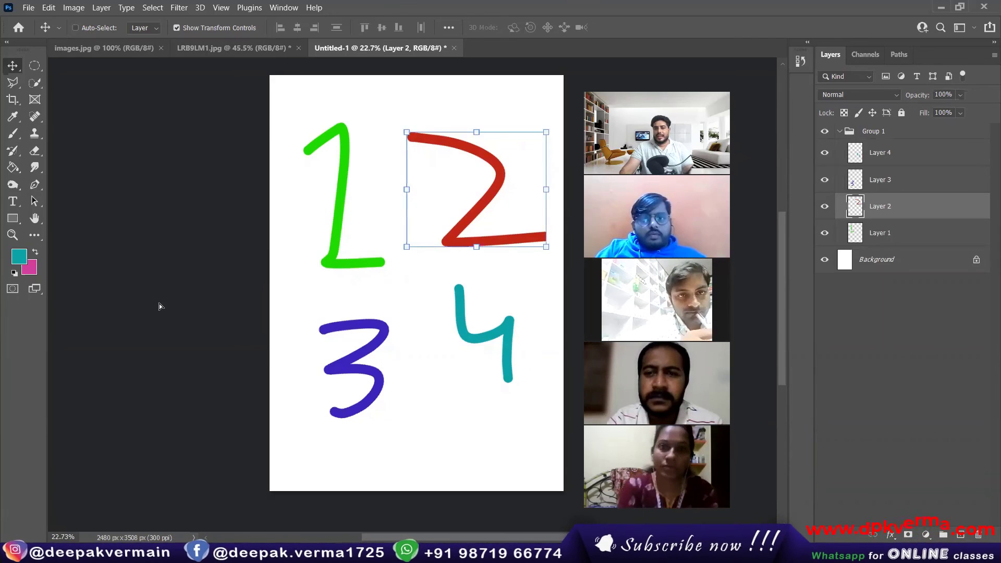
left_click_drag(159, 303, 136, 278)
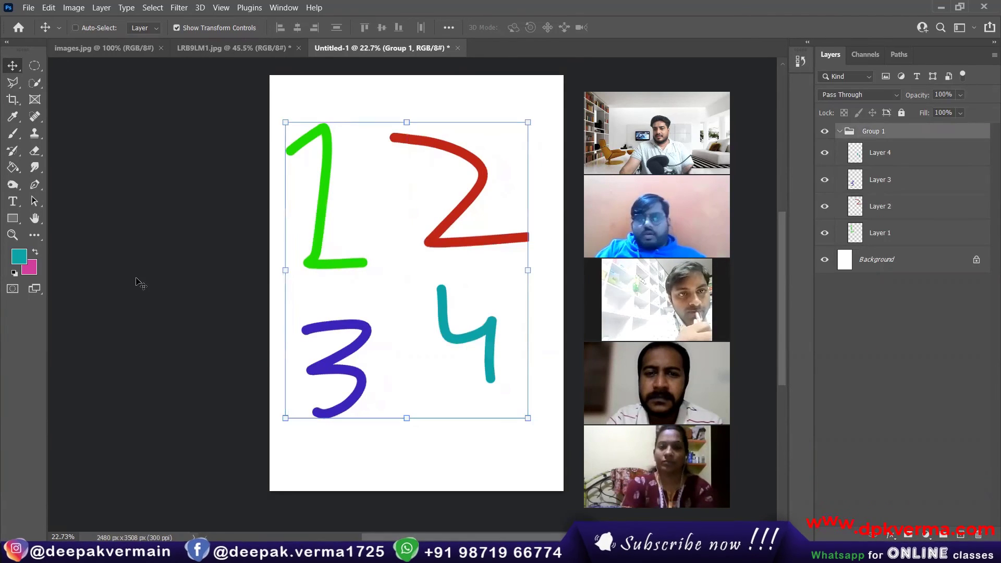
Drag Layer 4 out of Group 1 and back inside it.
left_click(887, 154)
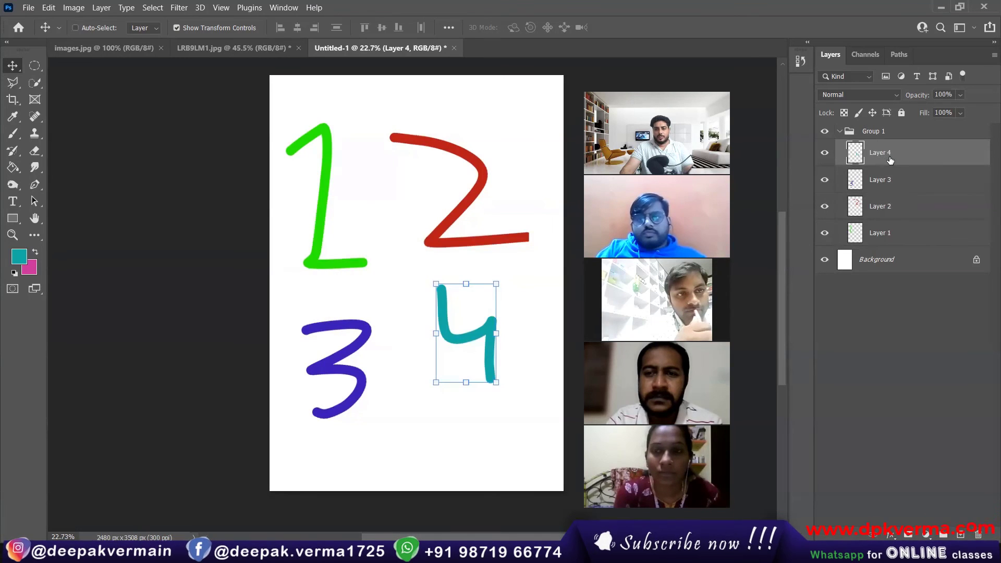
left_click_drag(884, 159, 886, 128)
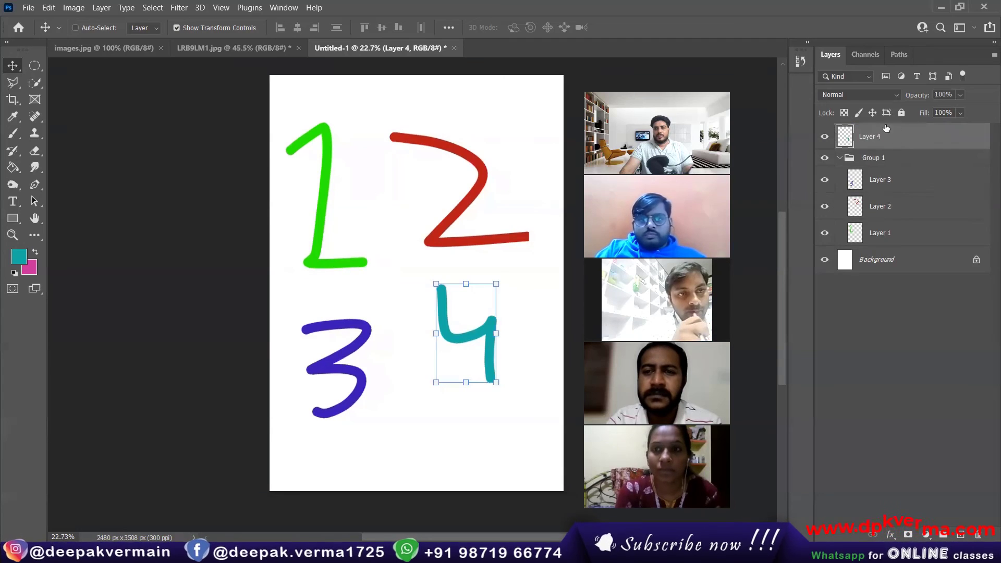
left_click(909, 328)
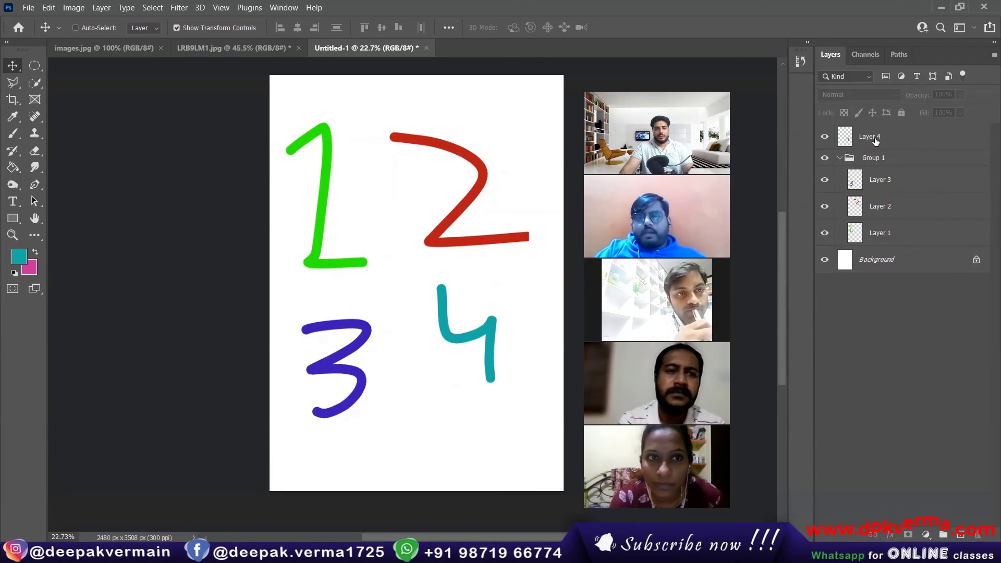
left_click_drag(875, 139, 892, 170)
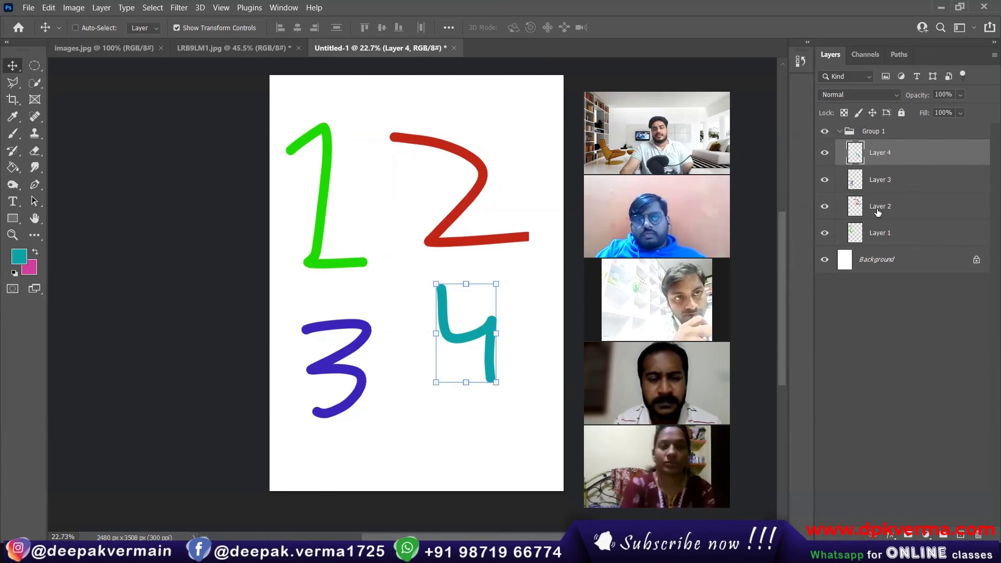
left_click(855, 343)
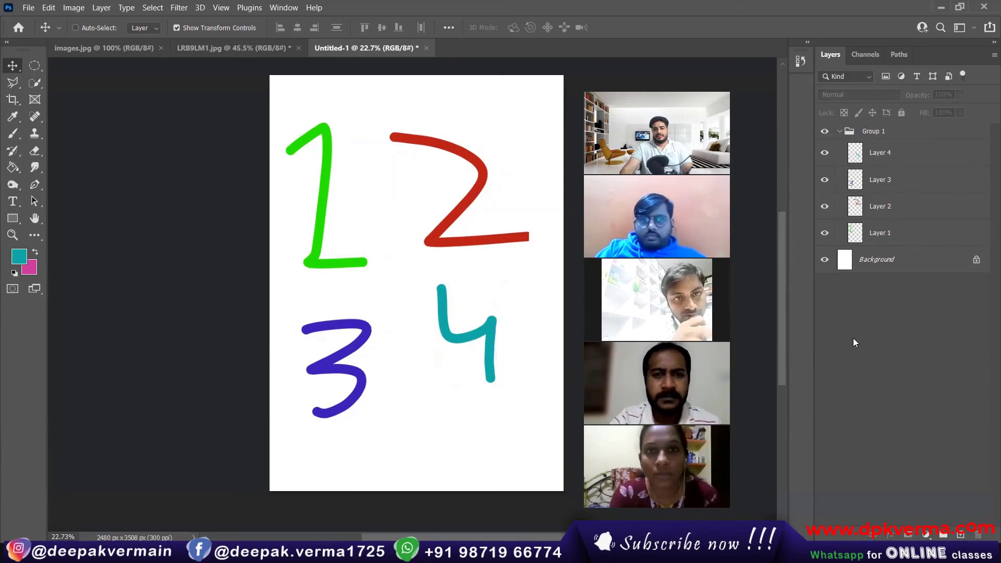